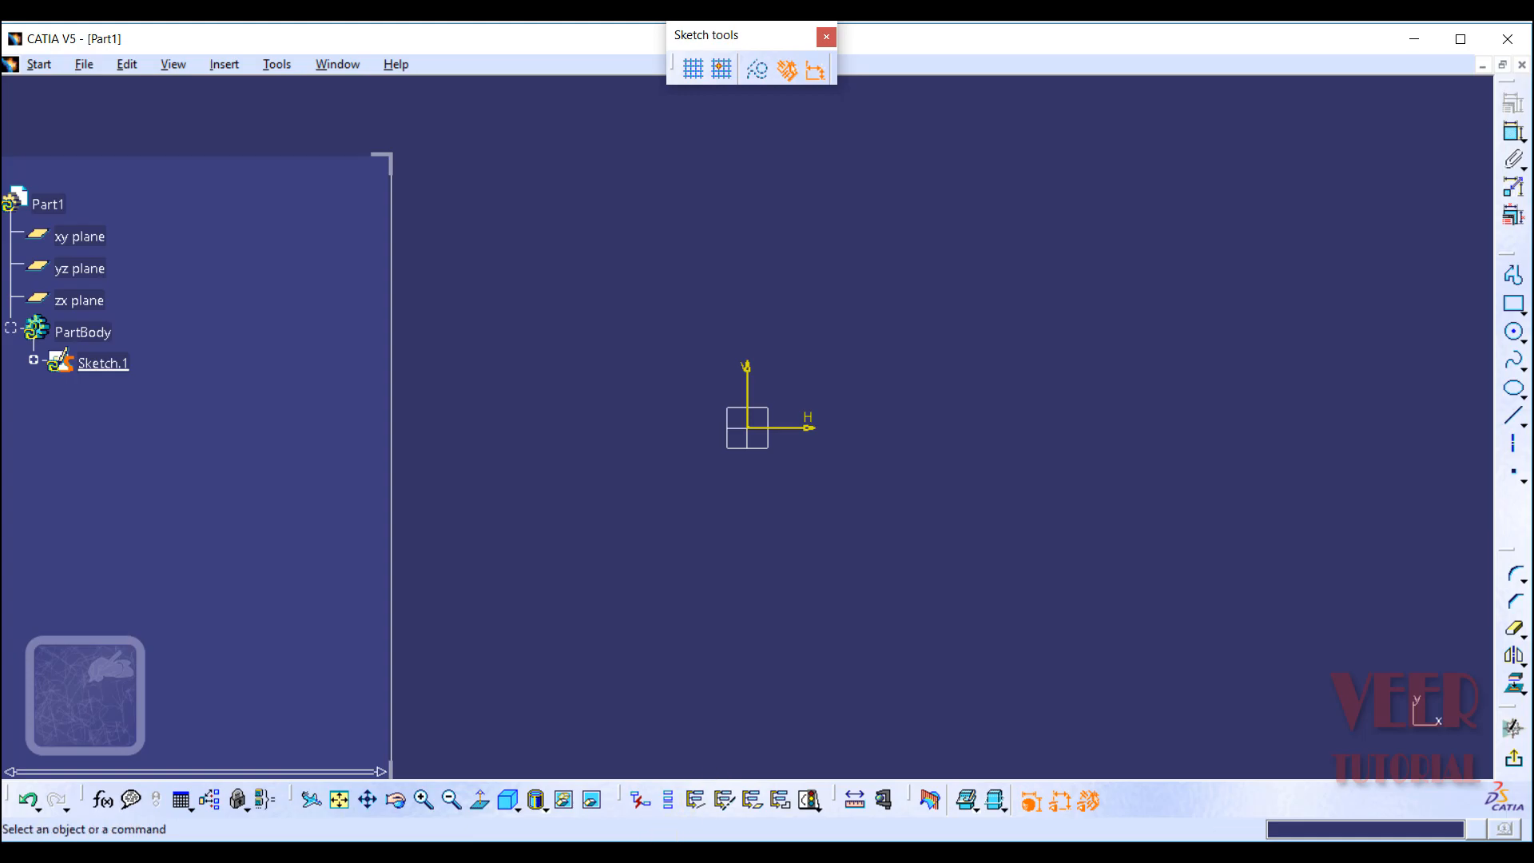
Step: Switch to OneNote and outline the drawing's lower rectangle with the red pen, circling its 50 height and 200 width
left_click(709, 852)
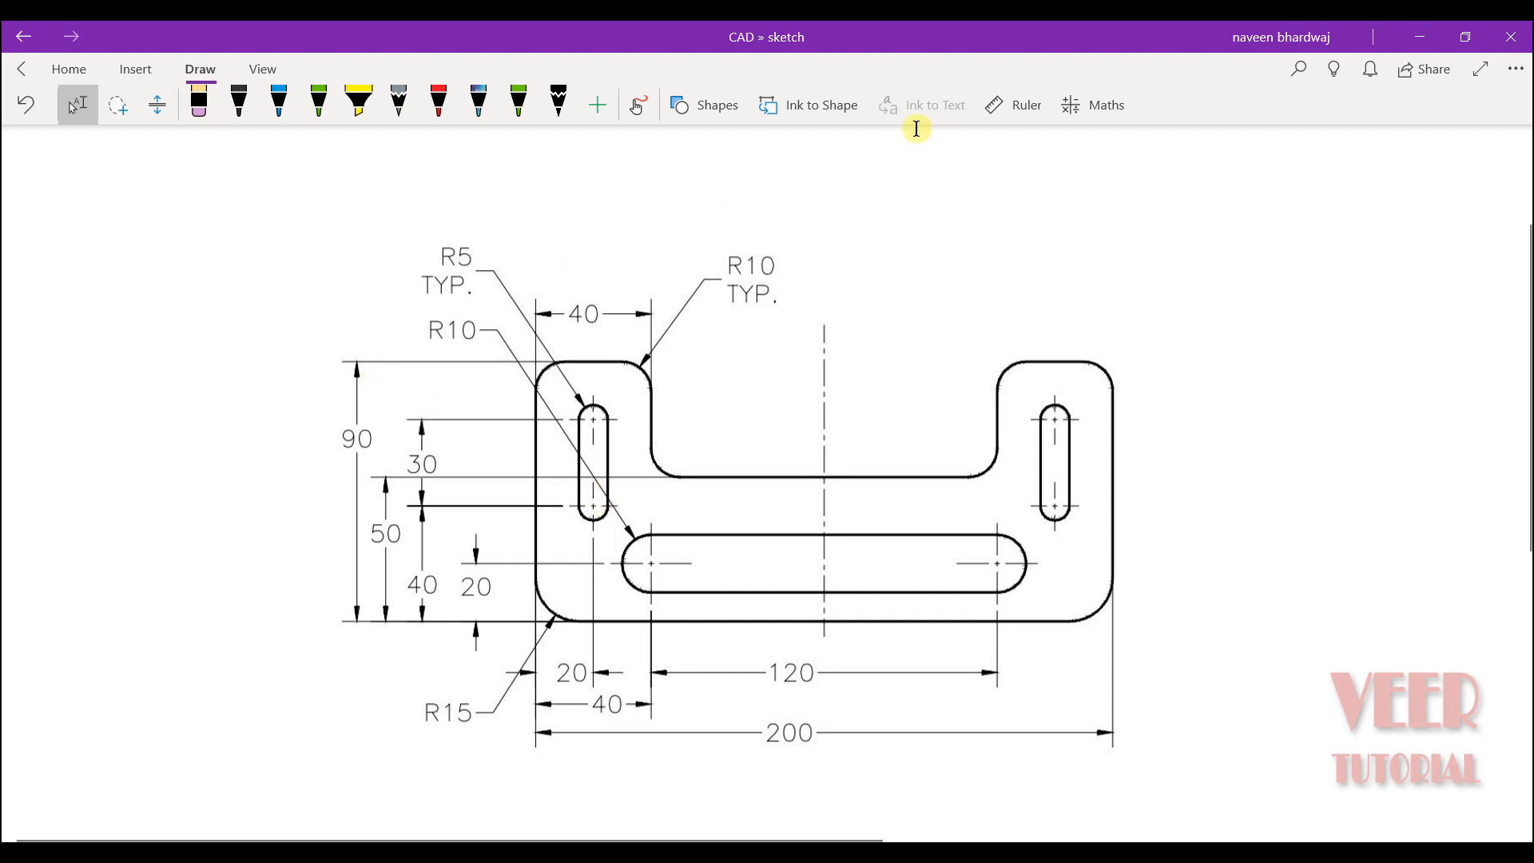
left_click(636, 105)
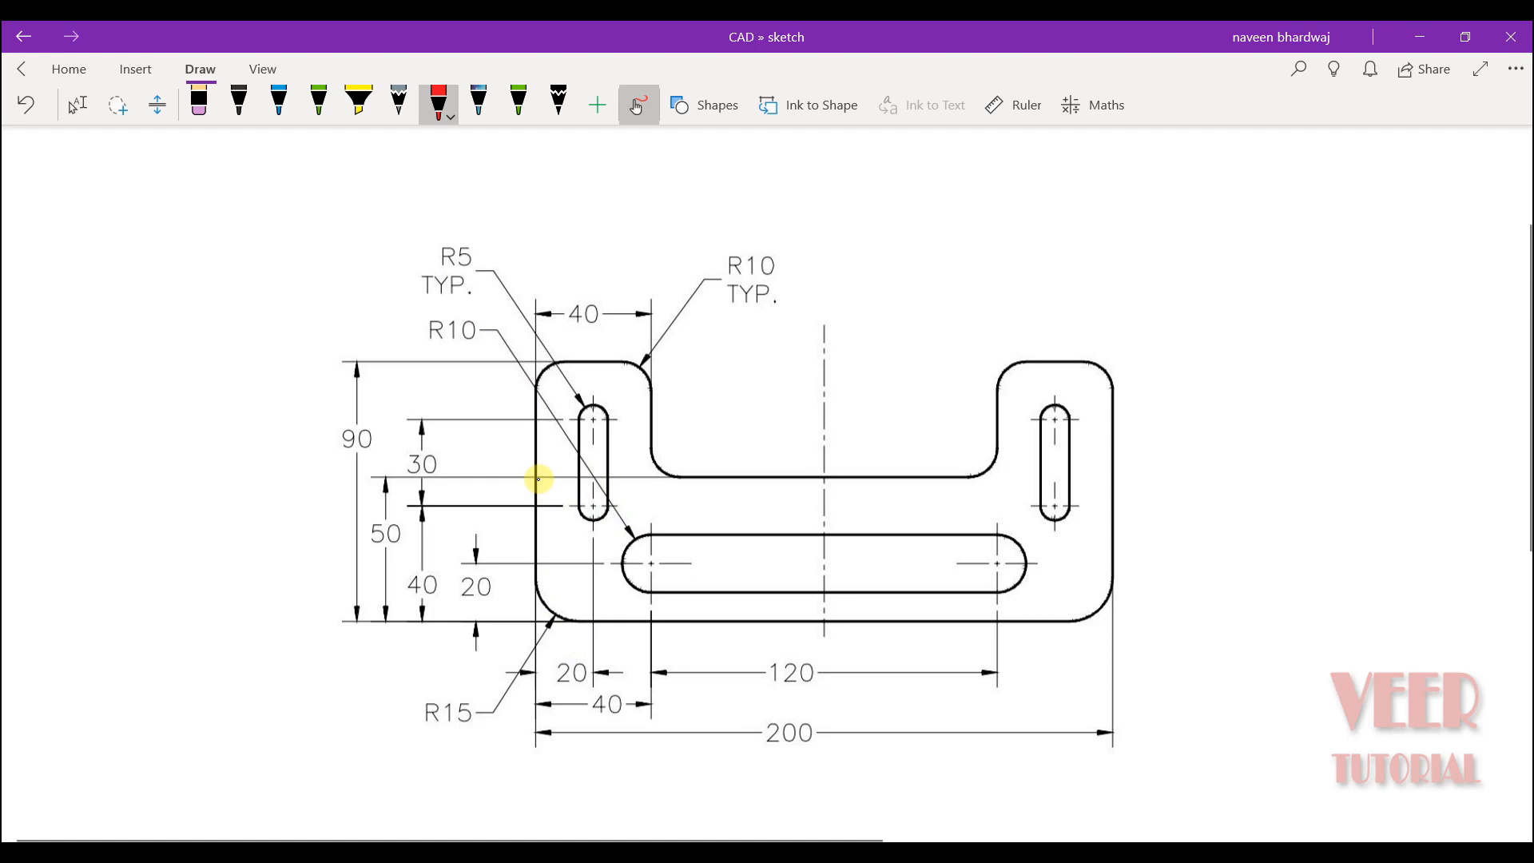
mouse_move(658, 468)
left_mouse_down()
mouse_move(548, 479)
mouse_move(661, 472)
left_mouse_up()
mouse_move(977, 473)
left_mouse_down()
mouse_move(1123, 471)
mouse_move(988, 482)
left_mouse_up()
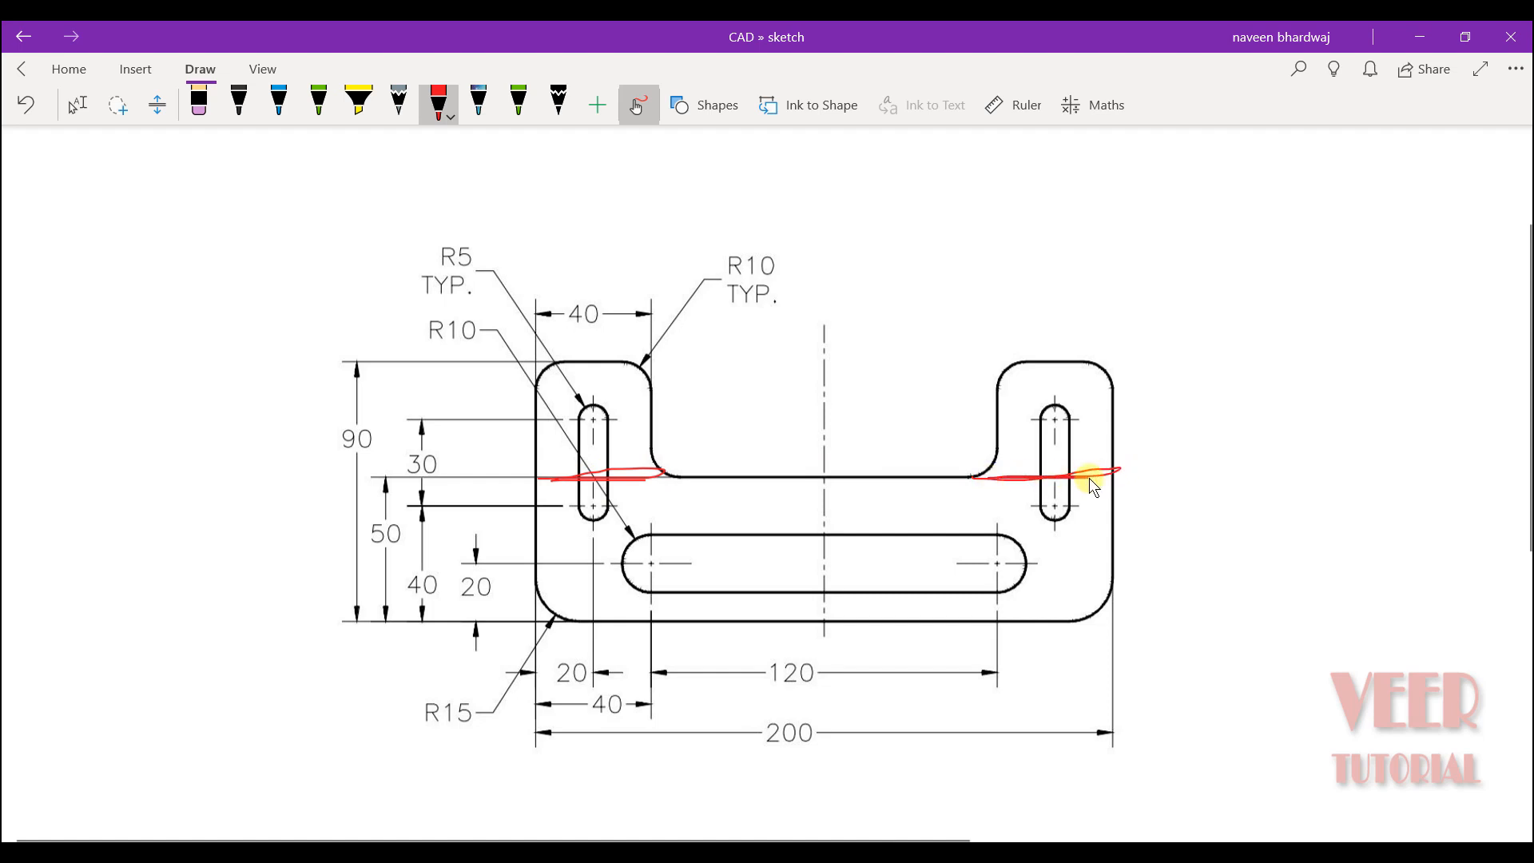
mouse_move(535, 479)
left_mouse_down()
mouse_move(532, 626)
mouse_move(1013, 617)
left_mouse_up()
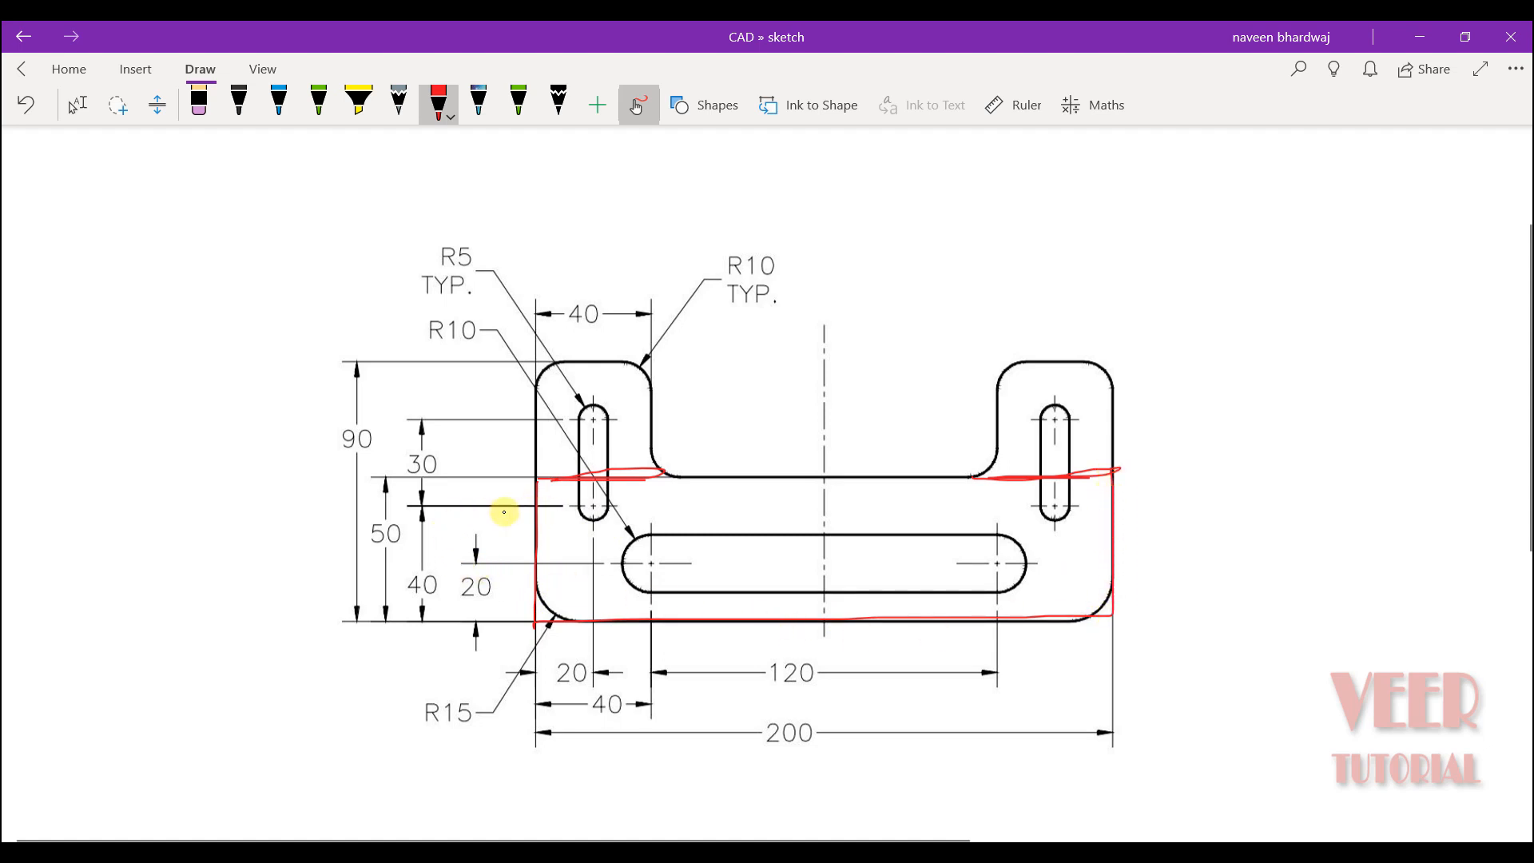
left_click_drag(409, 512, 383, 513)
mouse_move(784, 702)
left_mouse_down()
mouse_move(787, 778)
mouse_move(813, 697)
mouse_move(743, 698)
left_mouse_up()
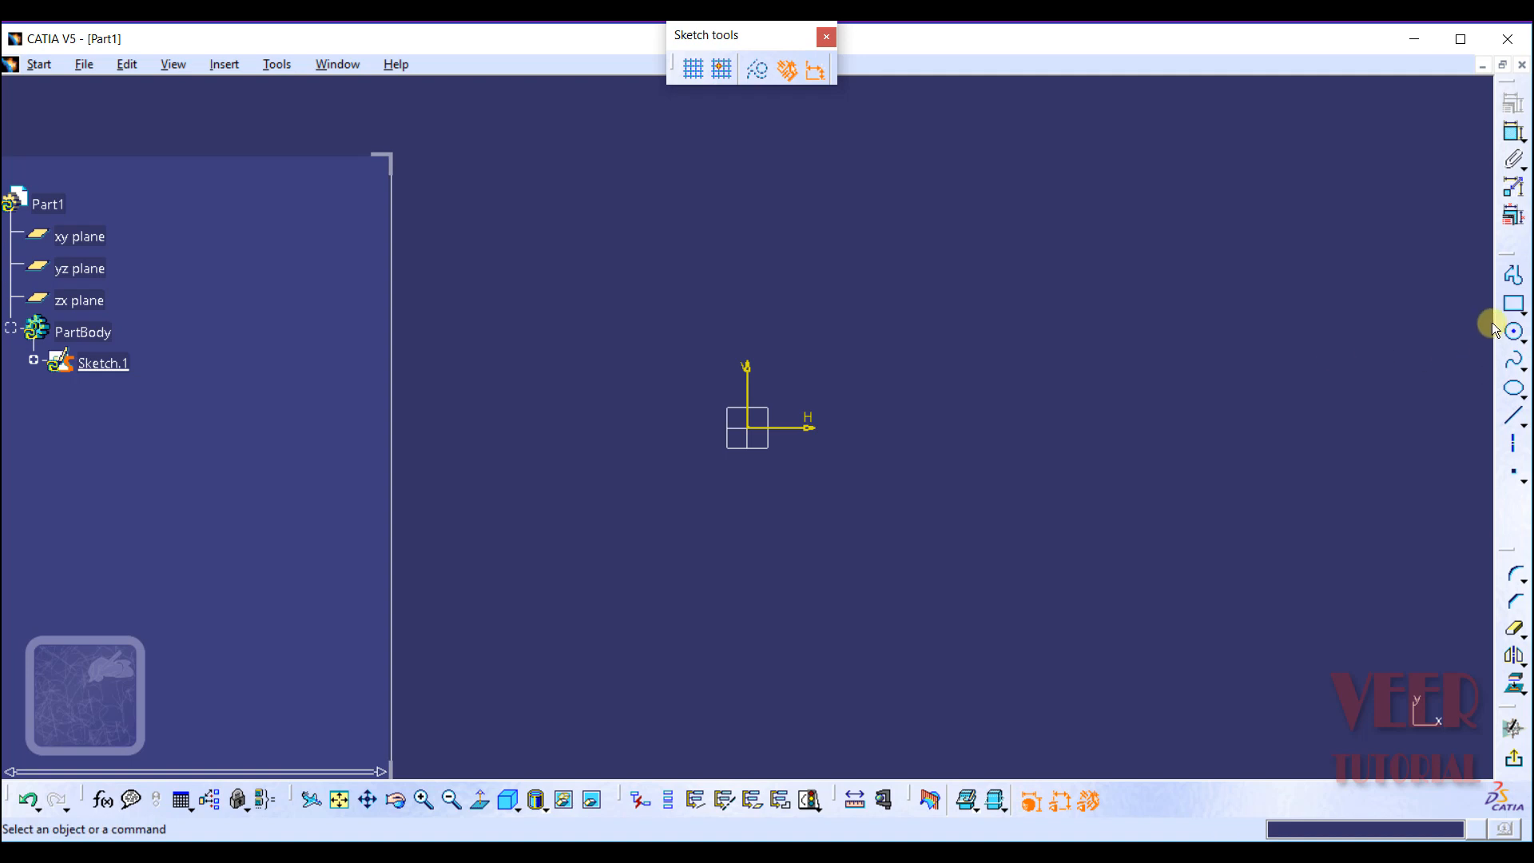
Step: Switch to CATIA and sketch a rectangle 200 mm wide and 50 mm high with its first corner at the origin (0, 0)
left_click(1515, 307)
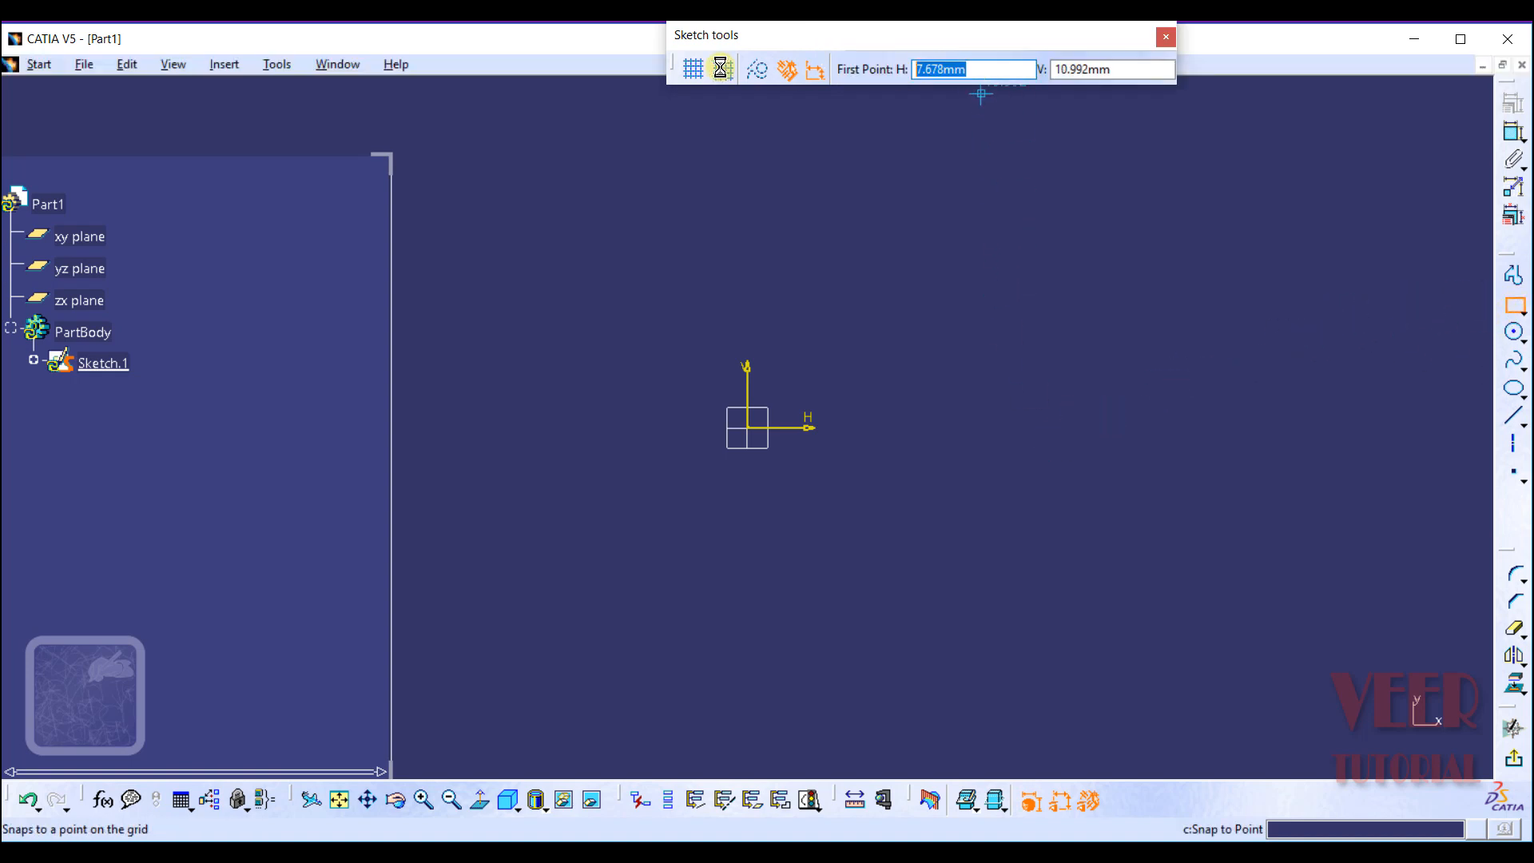
type("0")
key("Tab")
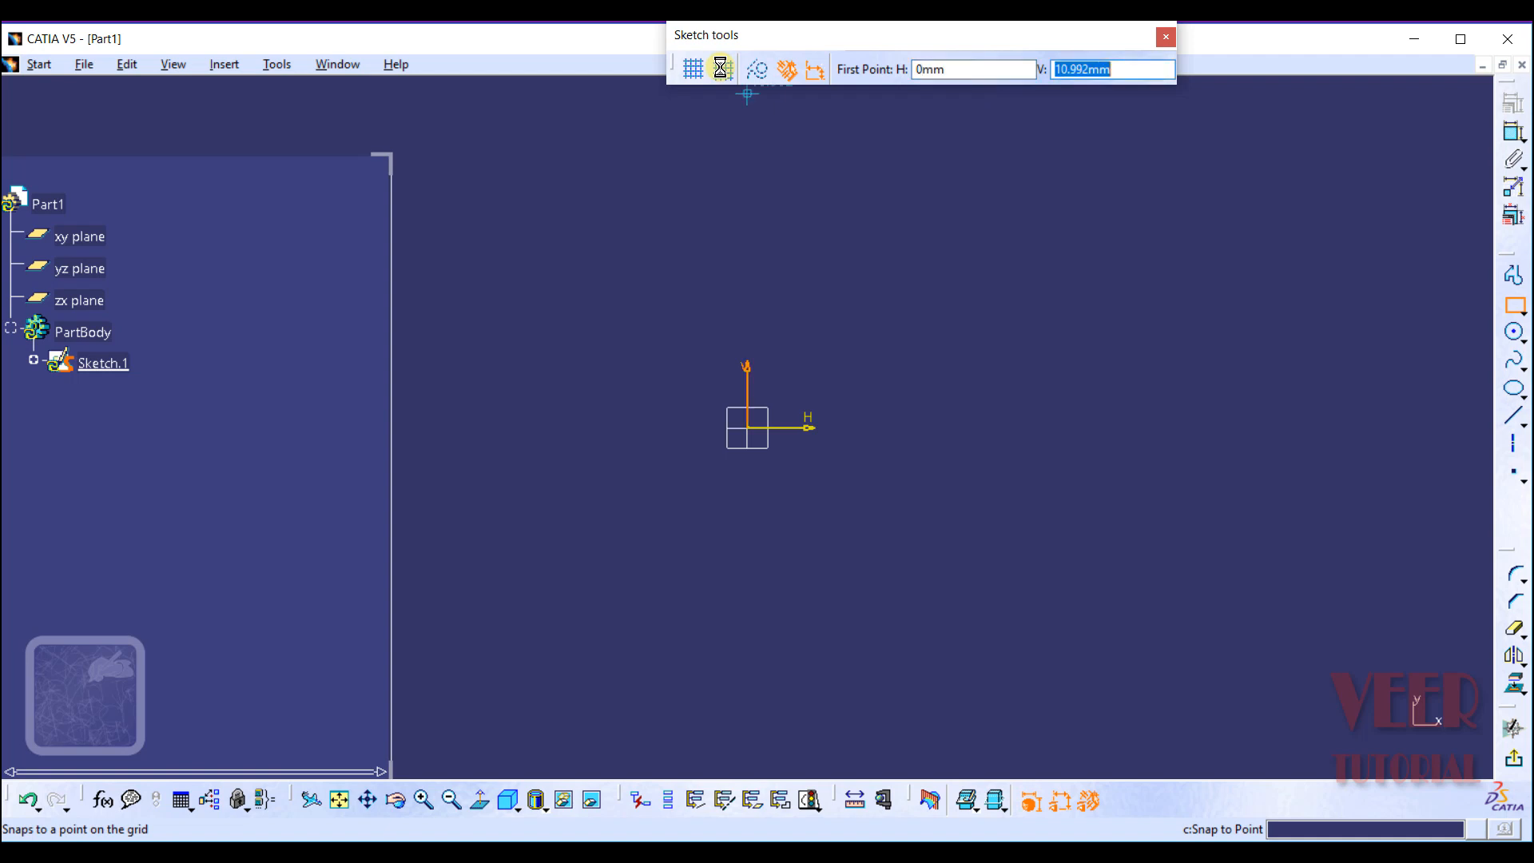
type("0")
key("Return")
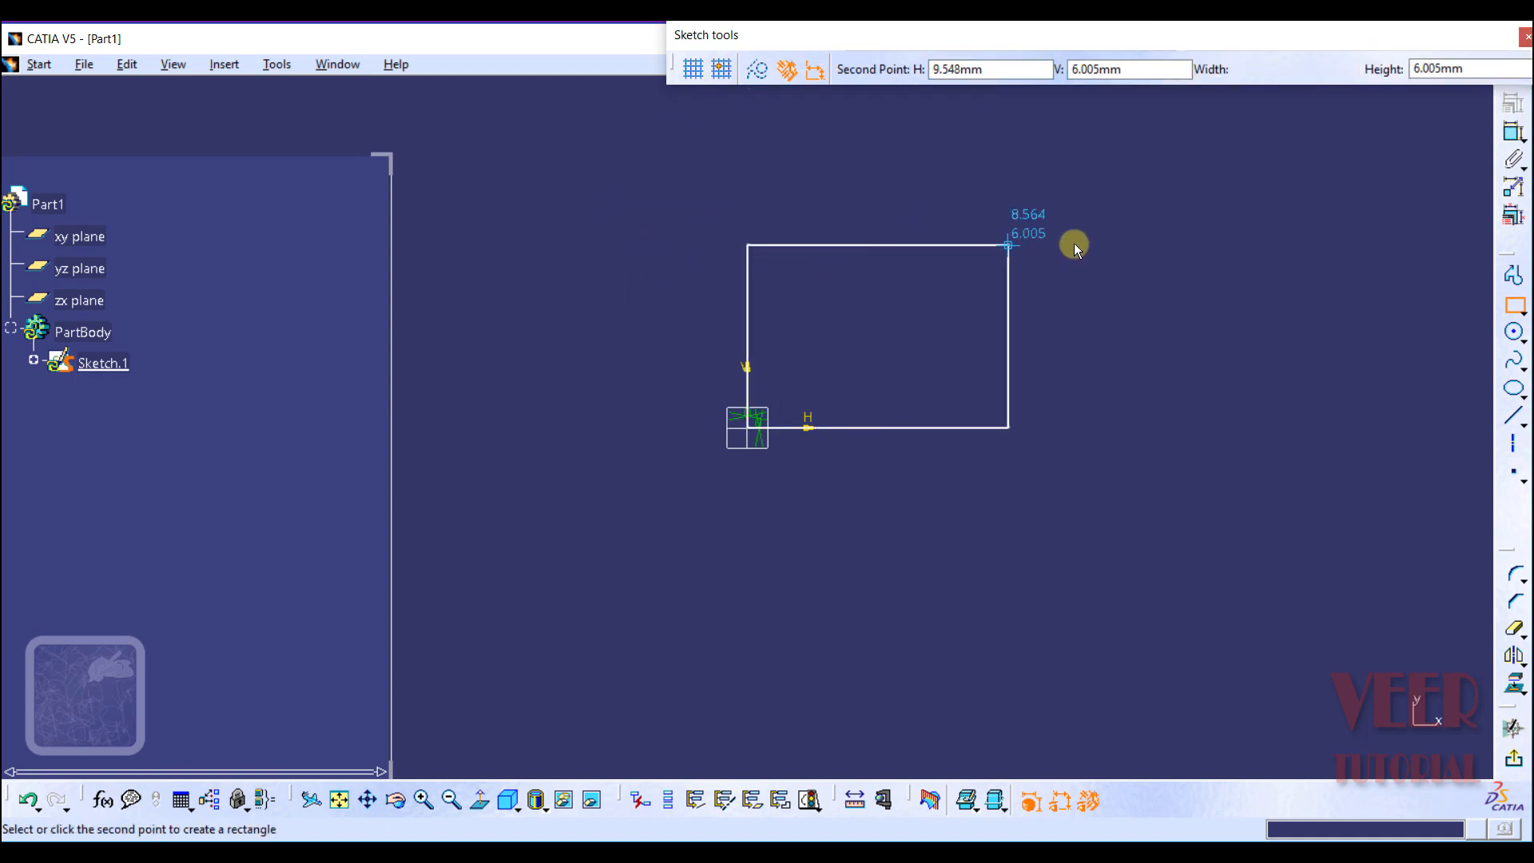
double_click(1299, 69)
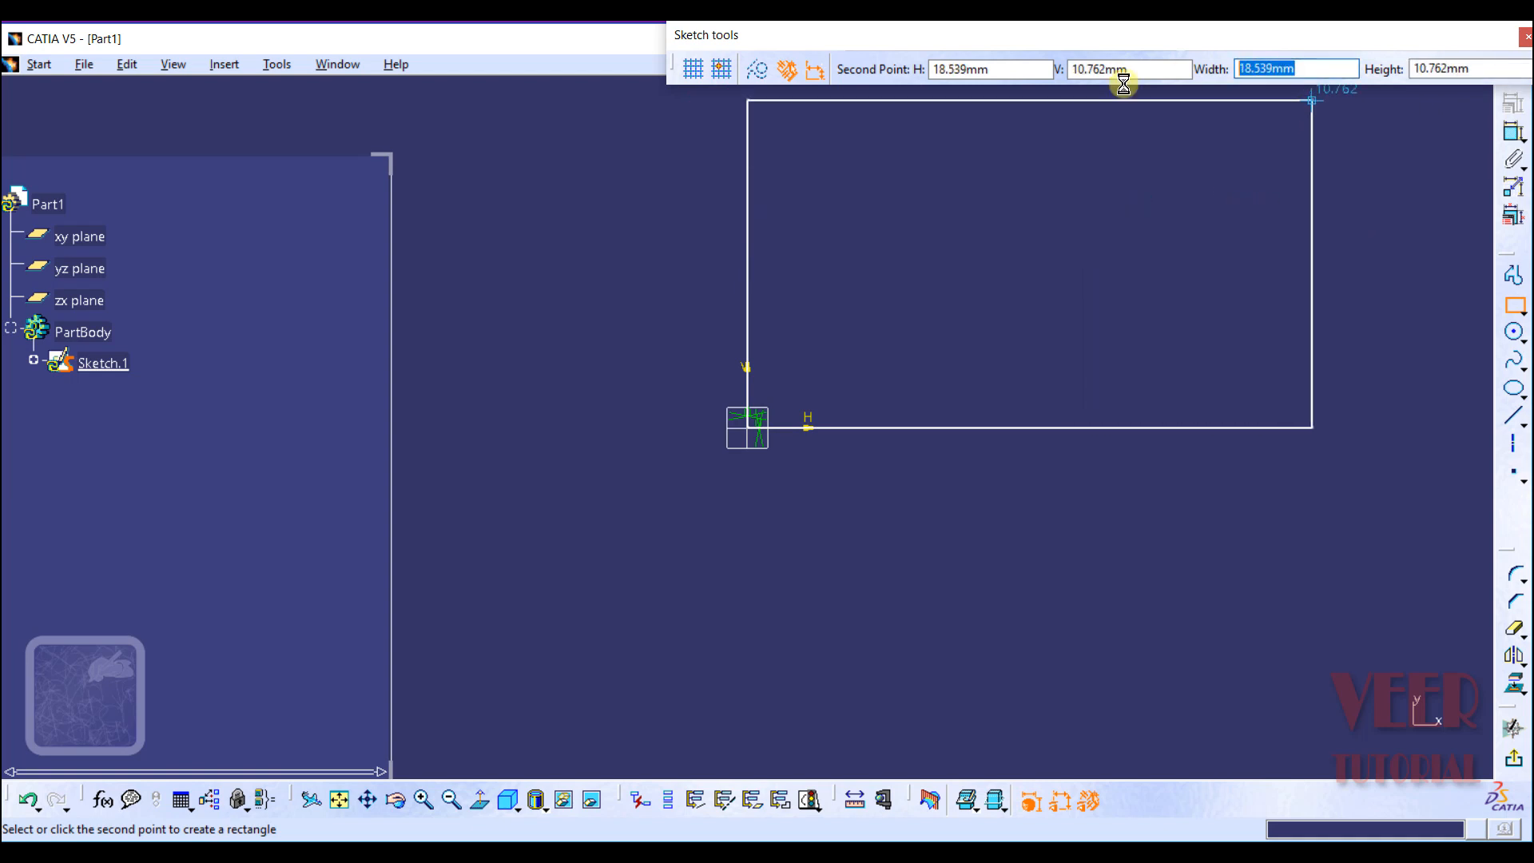
type("200")
key("Tab")
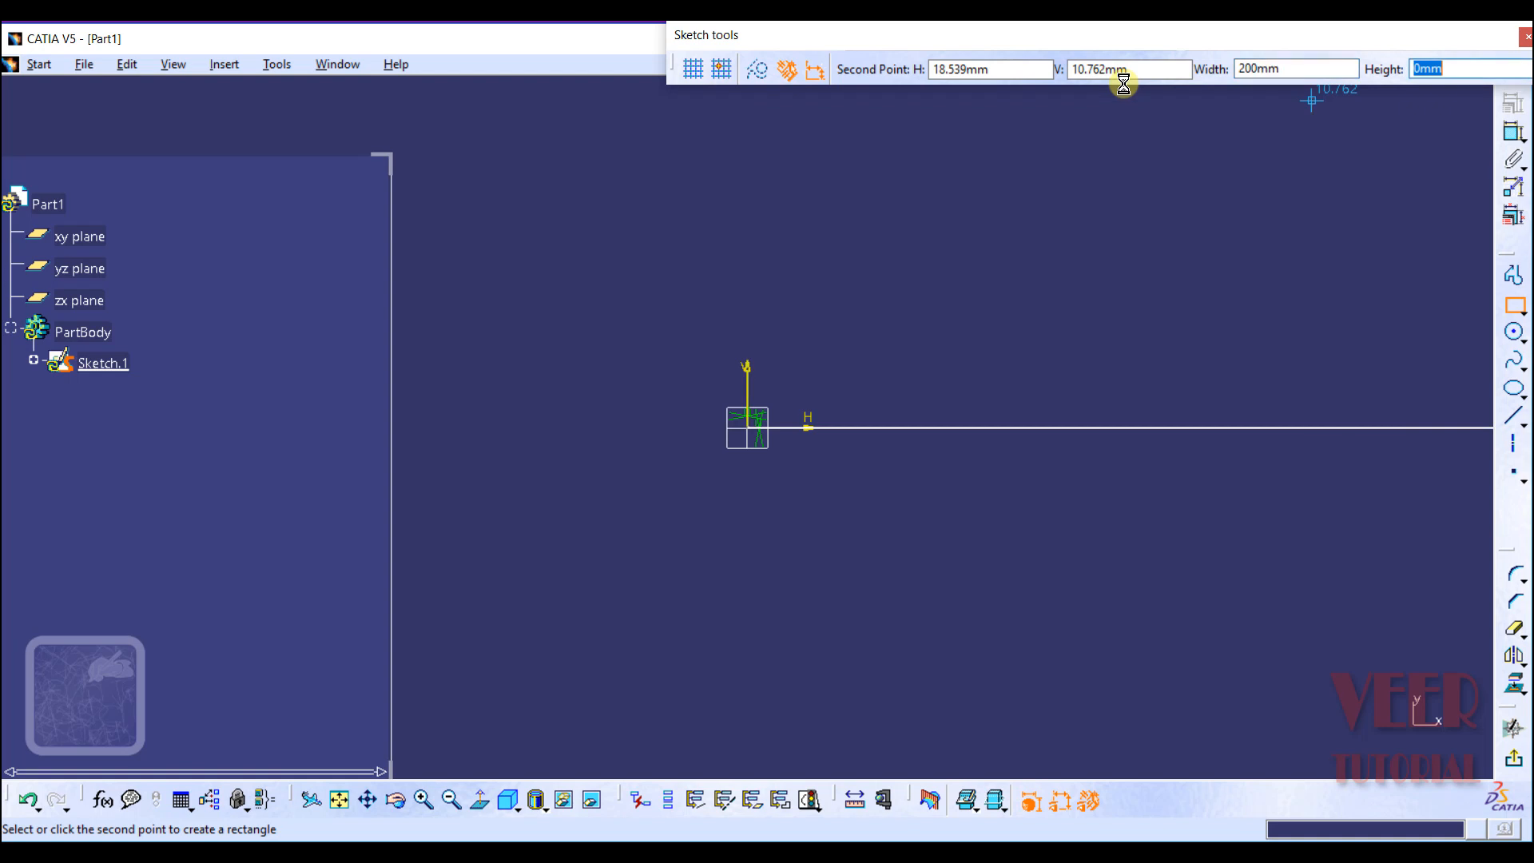
type("50")
key("Return")
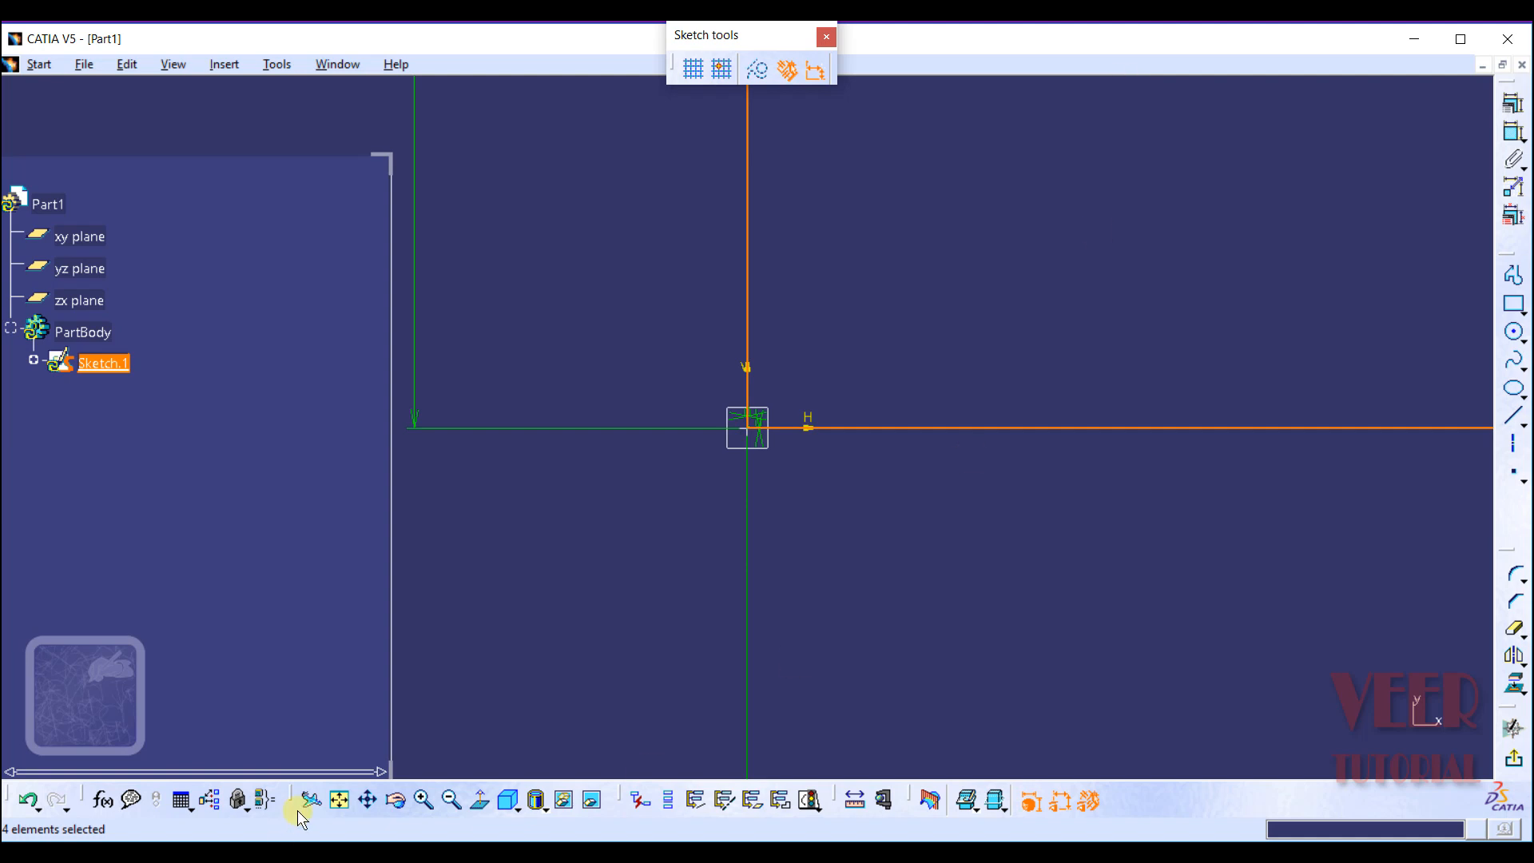
left_click(340, 800)
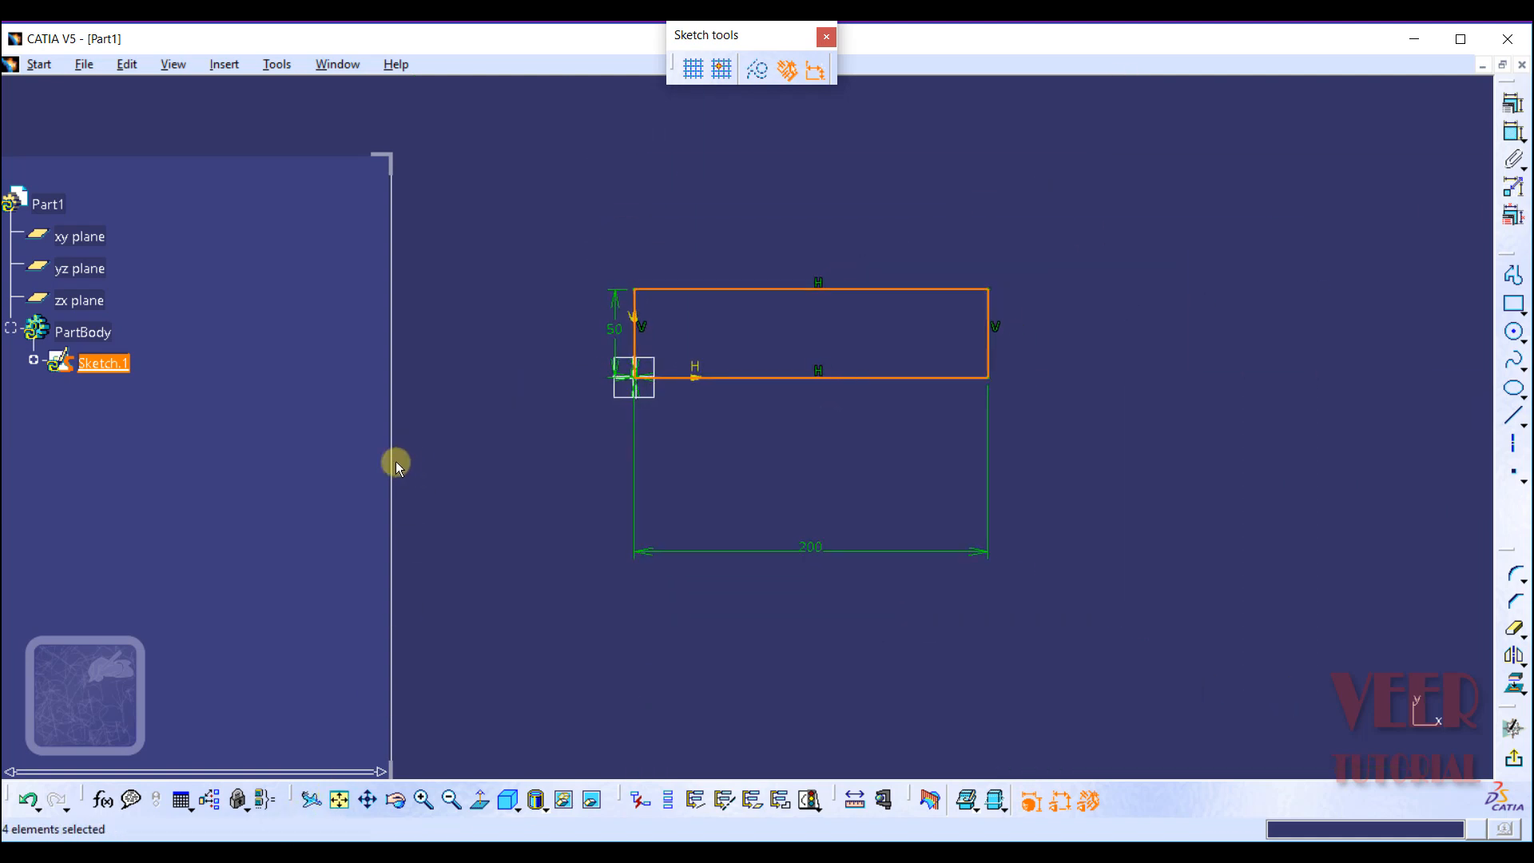
left_click_drag(393, 473, 212, 503)
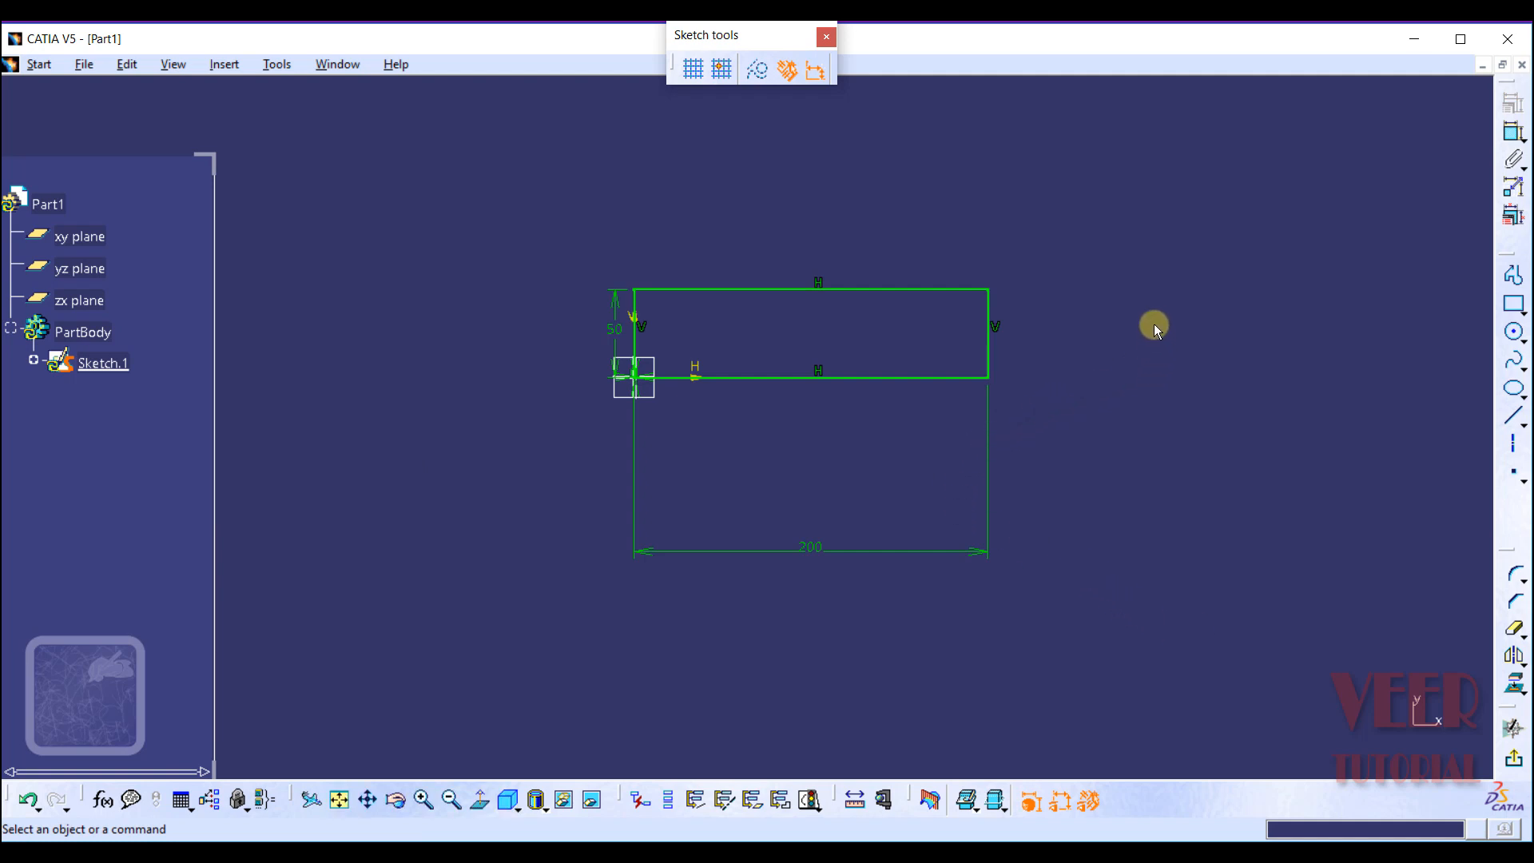
mouse_move(1154, 325)
middle_mouse_down()
mouse_move(1088, 520)
mouse_move(1130, 366)
middle_mouse_up()
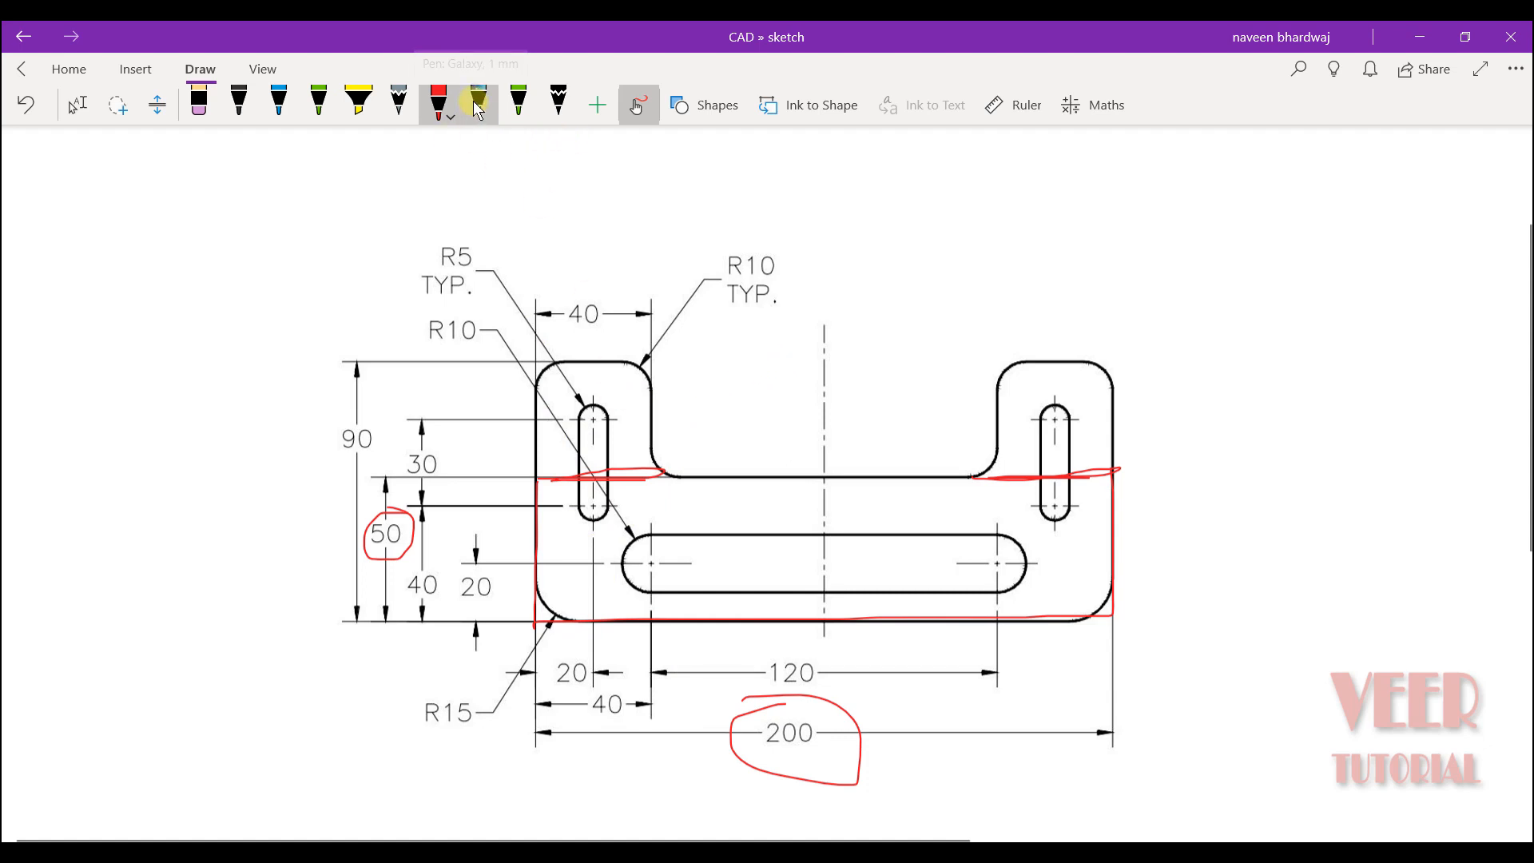
Step: In OneNote, outline the drawing's upper-left tab in green, circle the 40 width and 90 height, and write 40 as the tab height
left_click(517, 102)
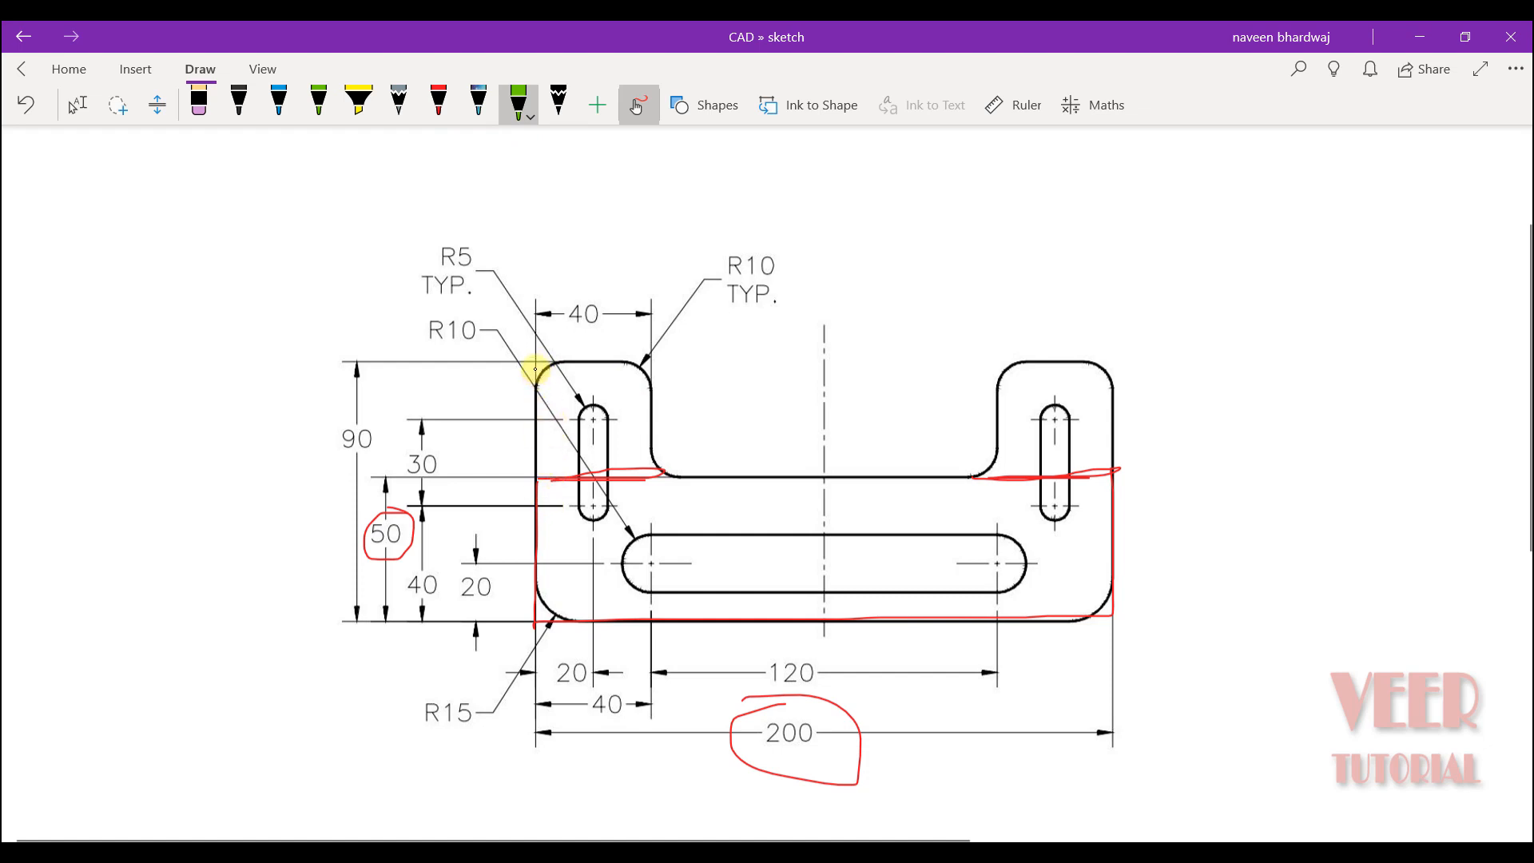
mouse_move(542, 469)
left_mouse_down()
mouse_move(534, 362)
mouse_move(605, 365)
left_mouse_up()
left_click_drag(655, 476, 533, 476)
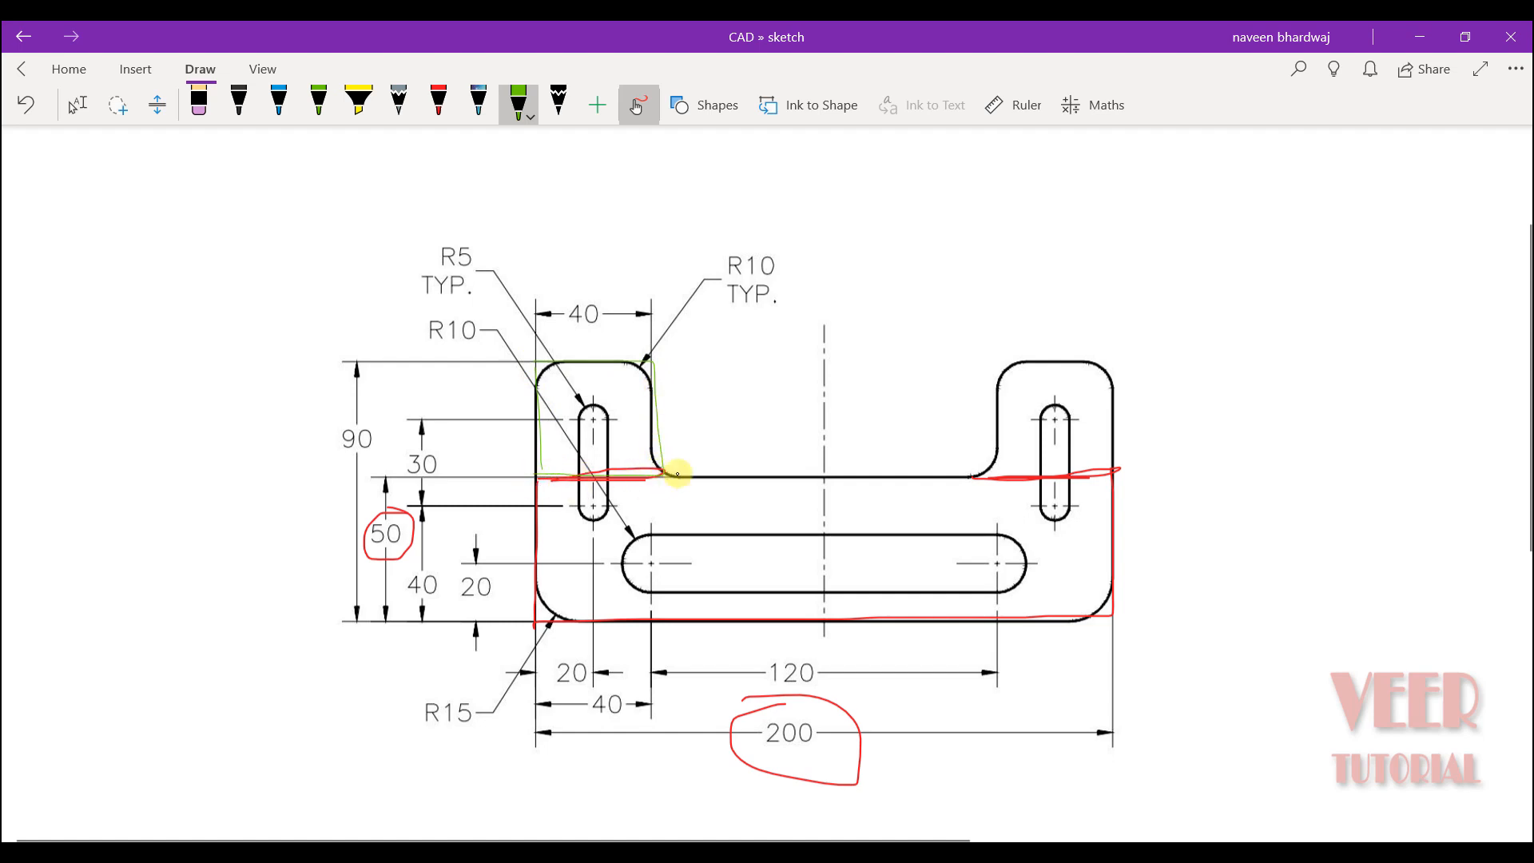
mouse_move(581, 286)
left_mouse_down()
mouse_move(564, 324)
mouse_move(546, 295)
left_mouse_up()
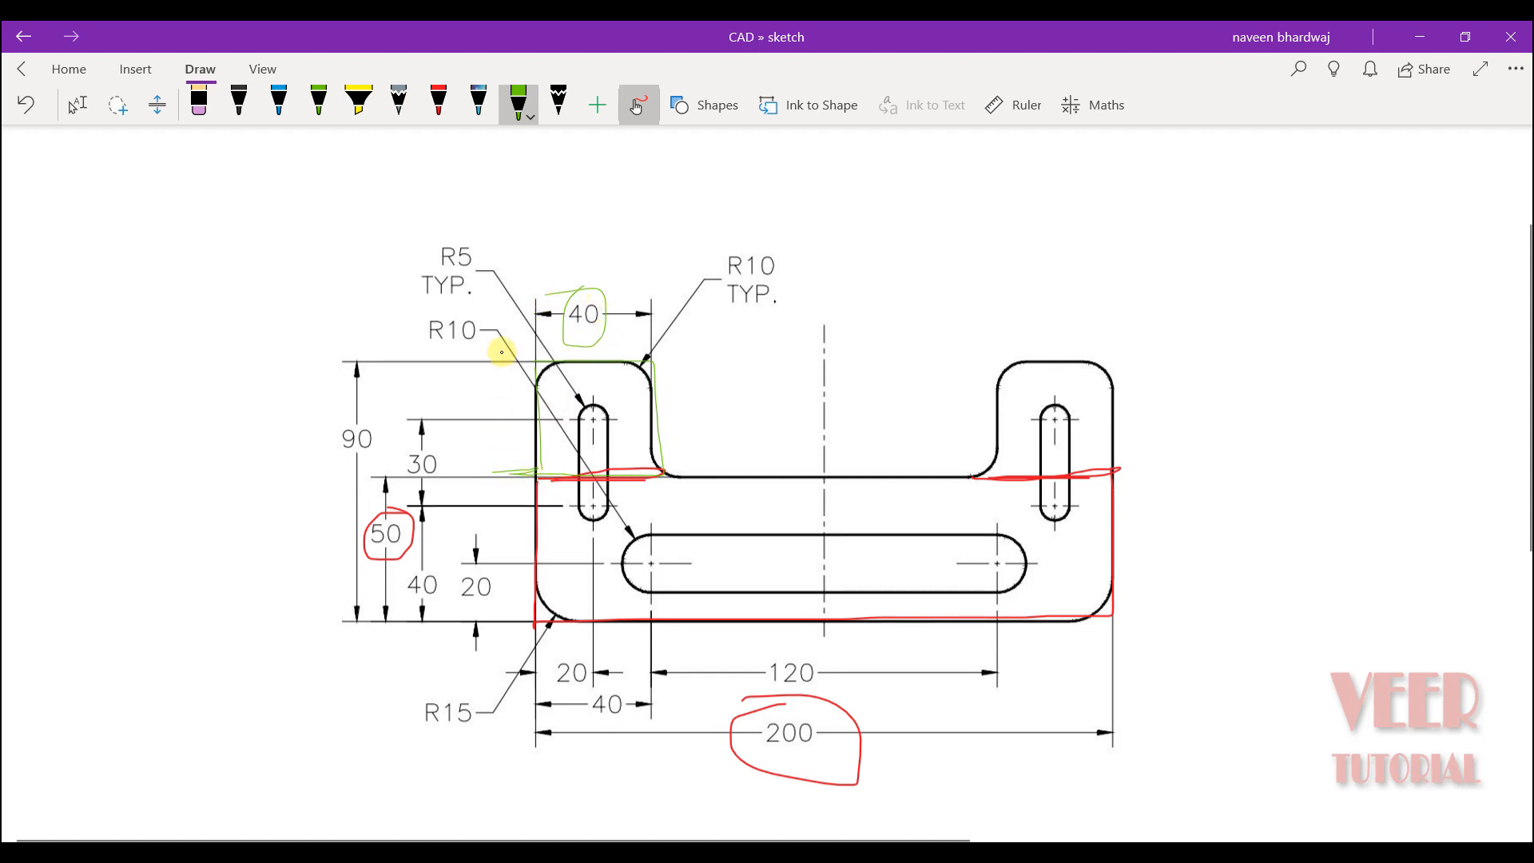
left_click_drag(502, 363, 502, 395)
left_click_drag(505, 477, 512, 459)
mouse_move(491, 399)
left_mouse_down()
mouse_move(500, 359)
mouse_move(515, 400)
left_mouse_up()
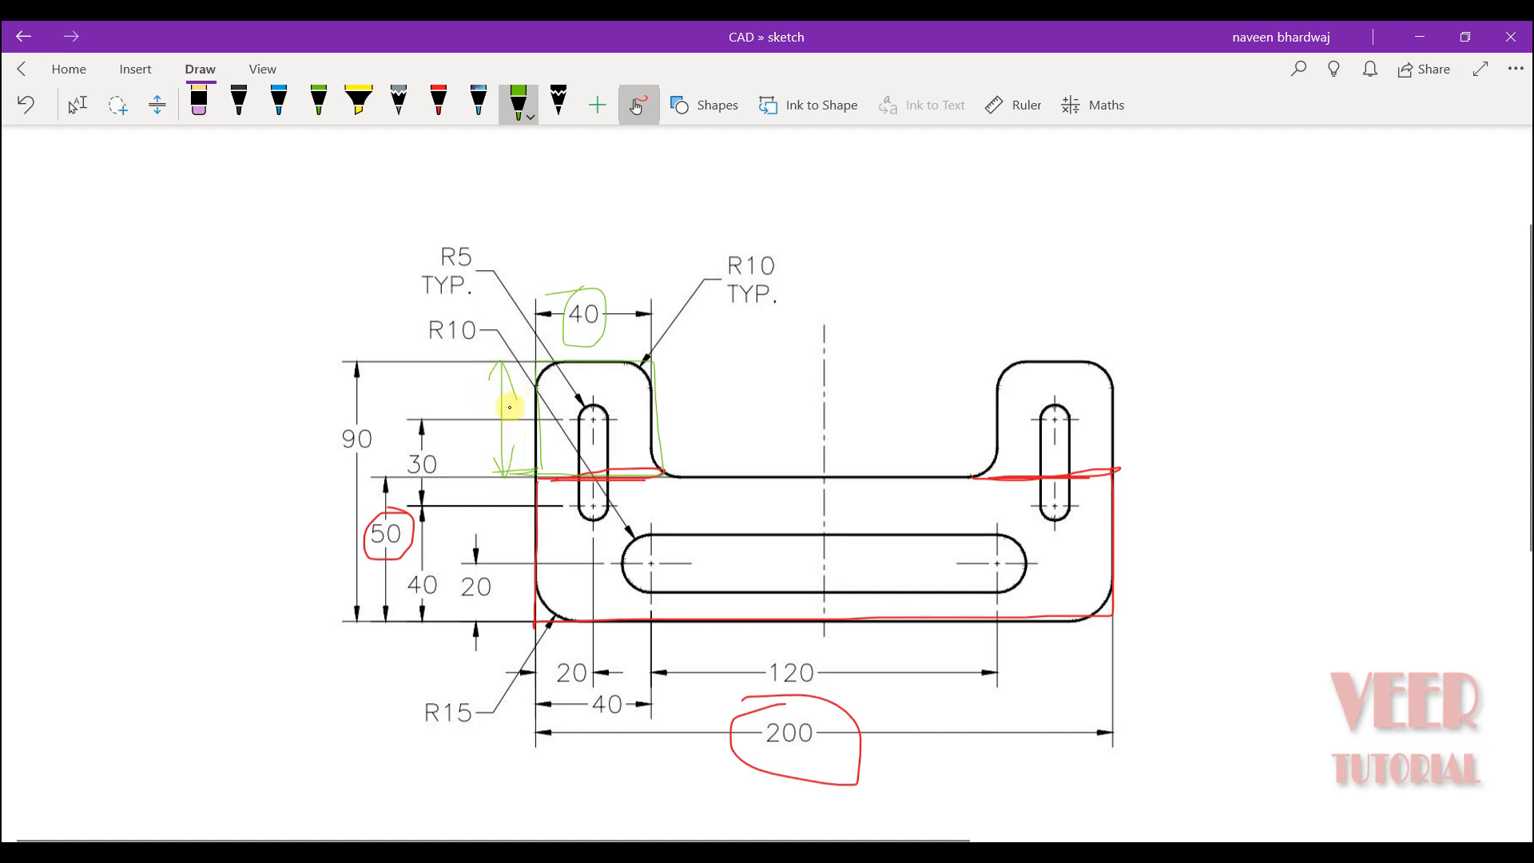
left_click_drag(366, 425, 342, 445)
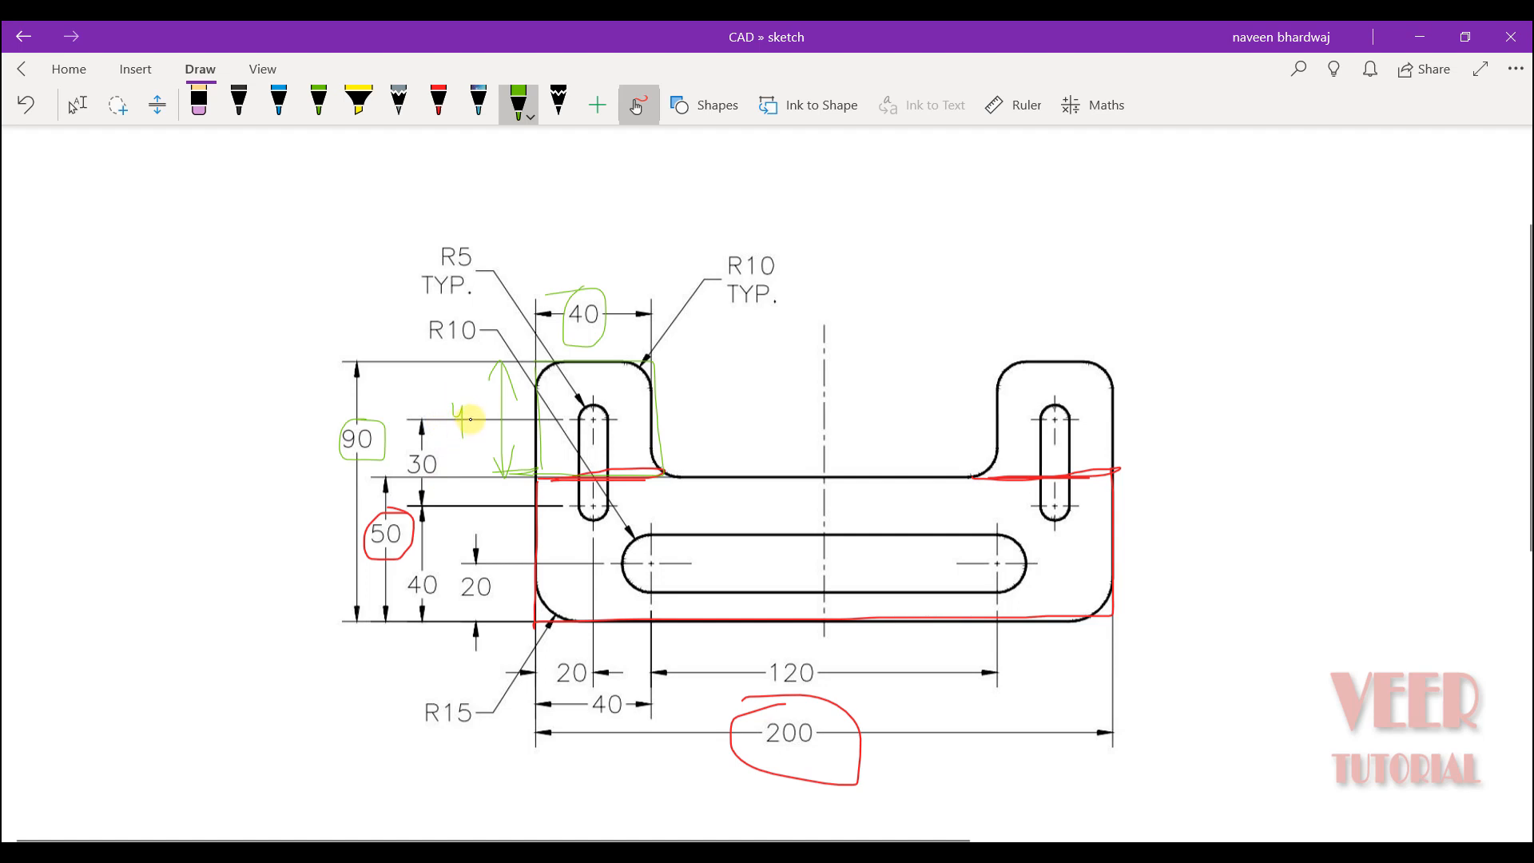
left_click_drag(470, 407, 472, 410)
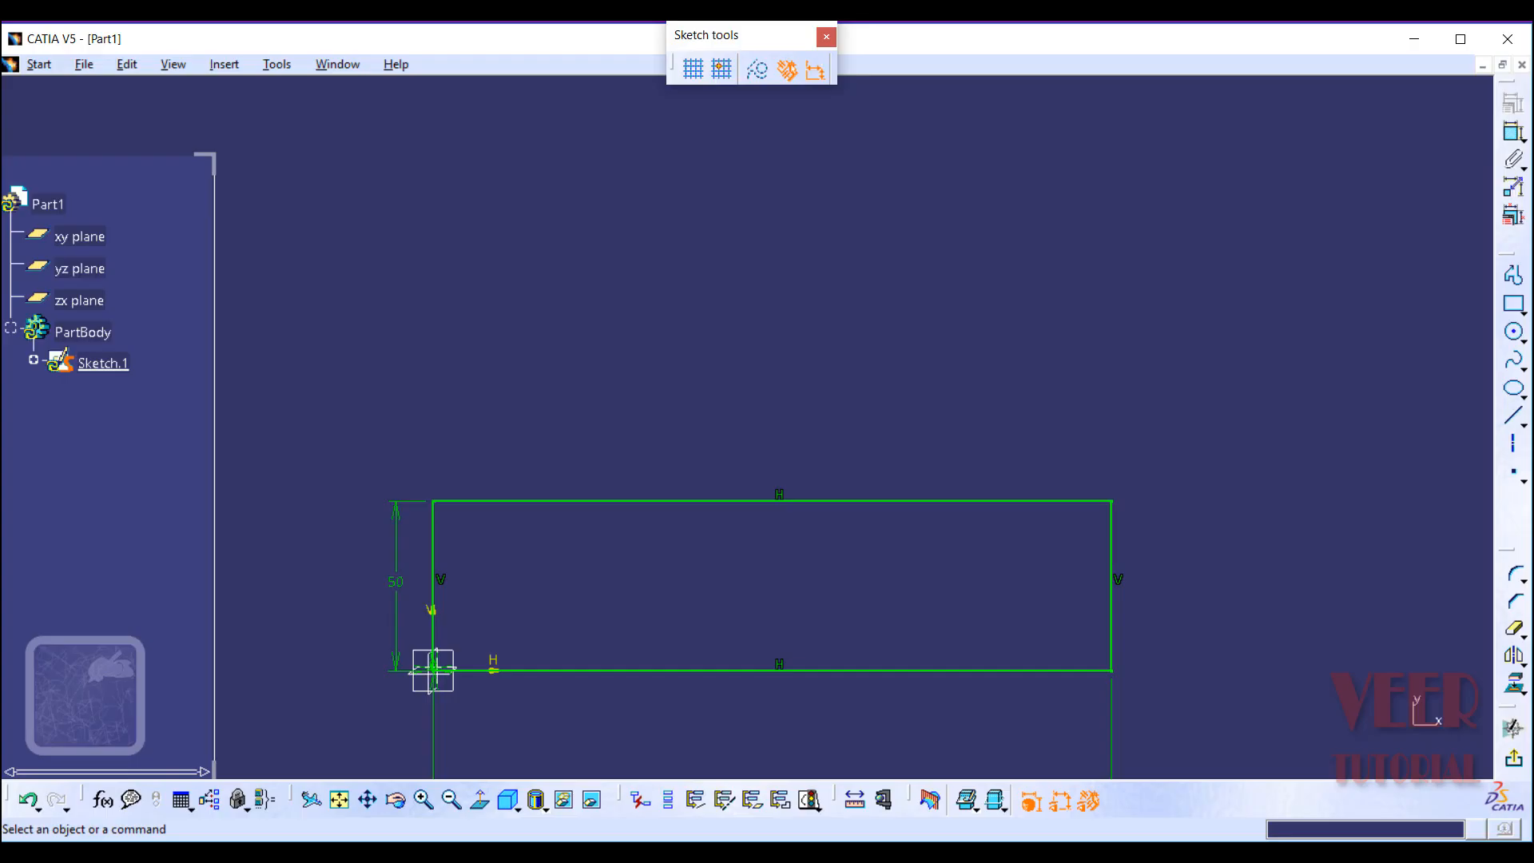
Step: In CATIA, sketch a rectangle 40 mm wide and 40 mm high upward from the base rectangle's upper-left corner
left_click(1512, 311)
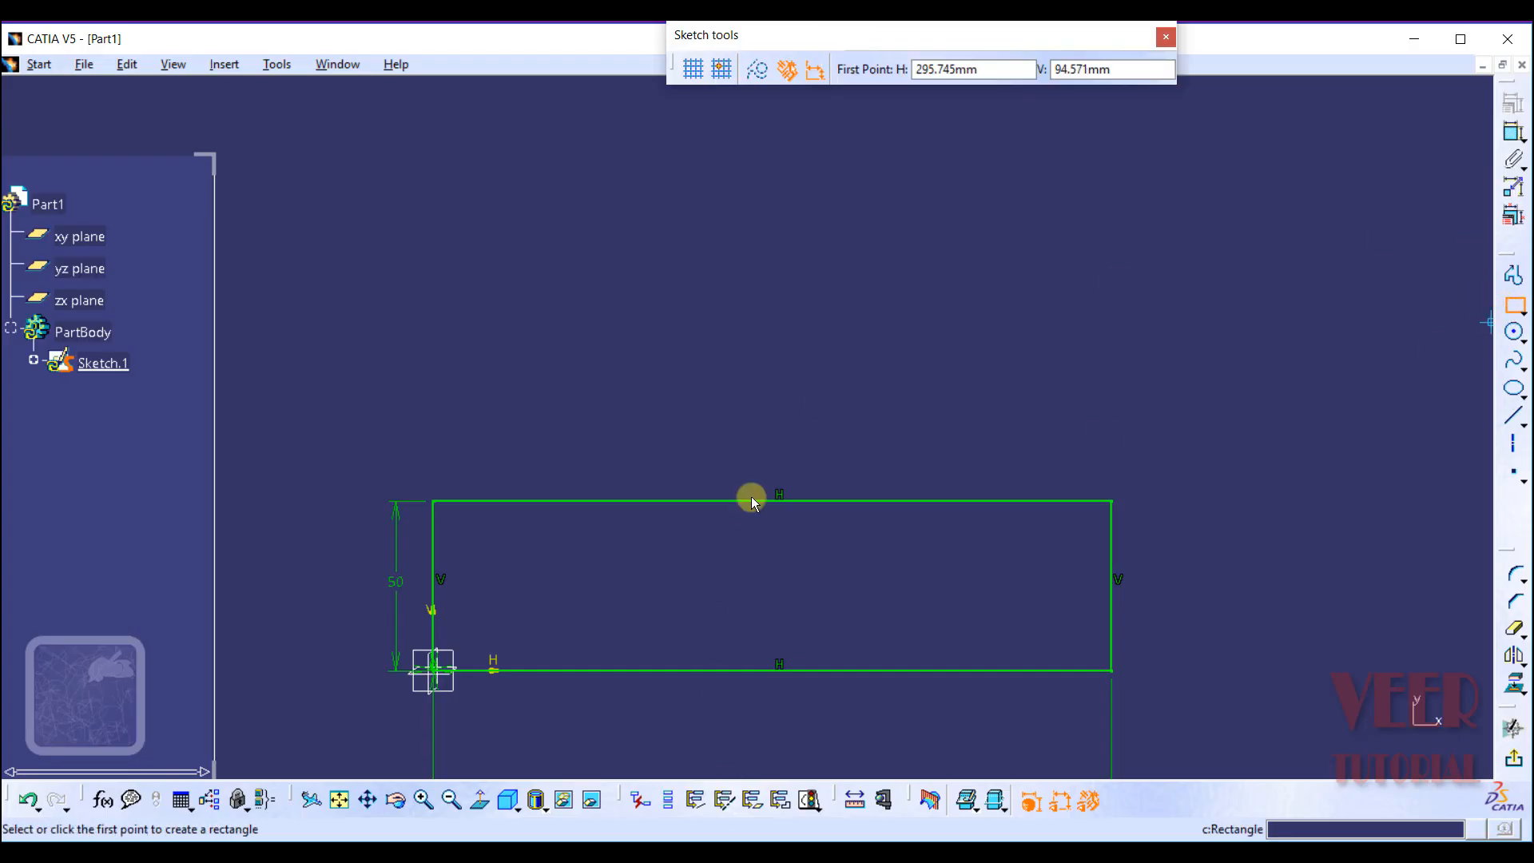
left_click(435, 500)
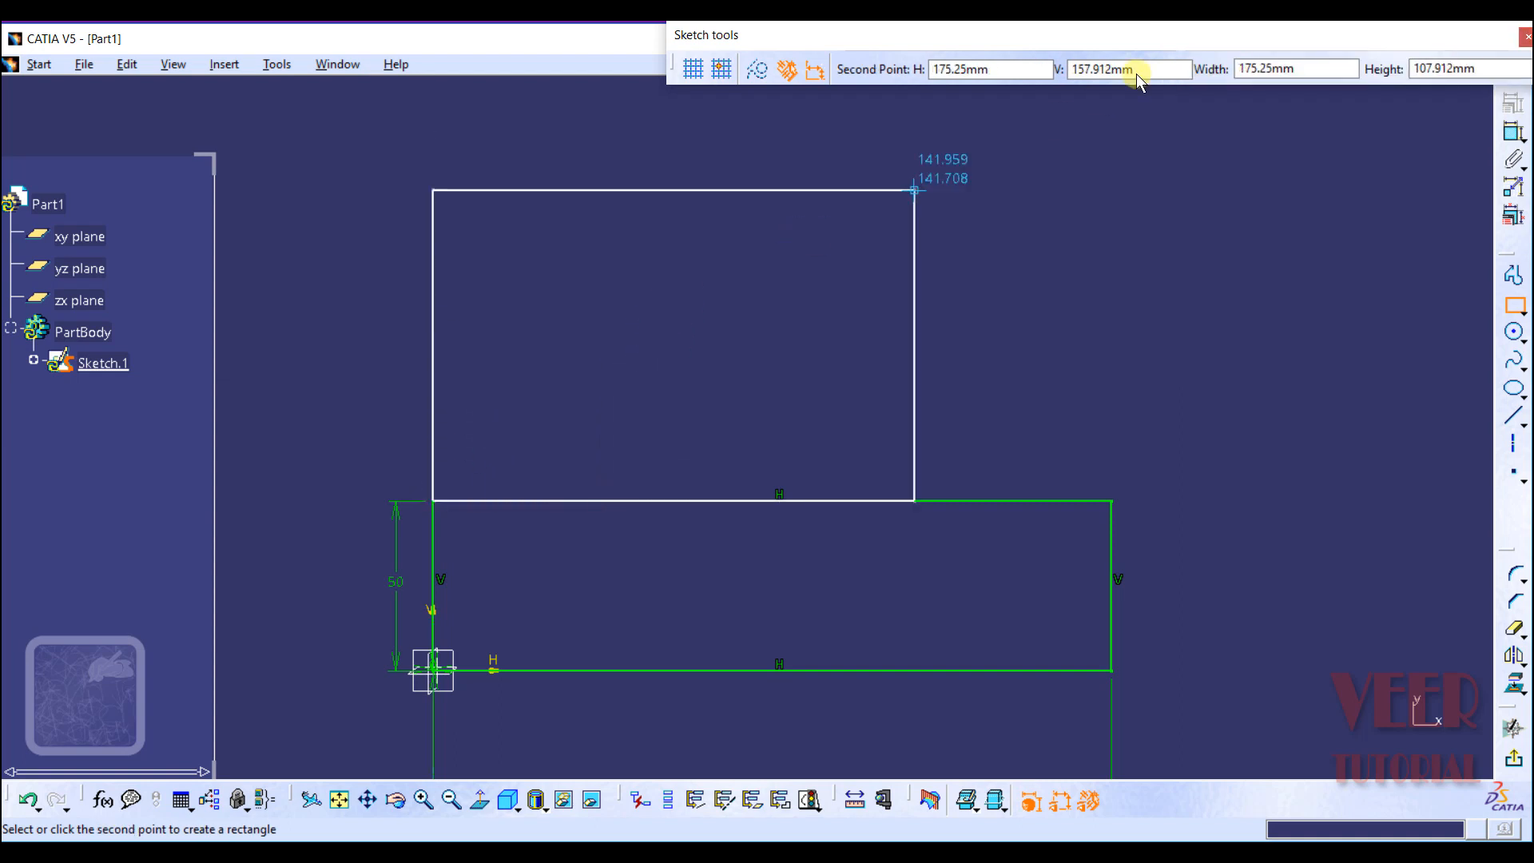
left_click_drag(1288, 67, 1146, 81)
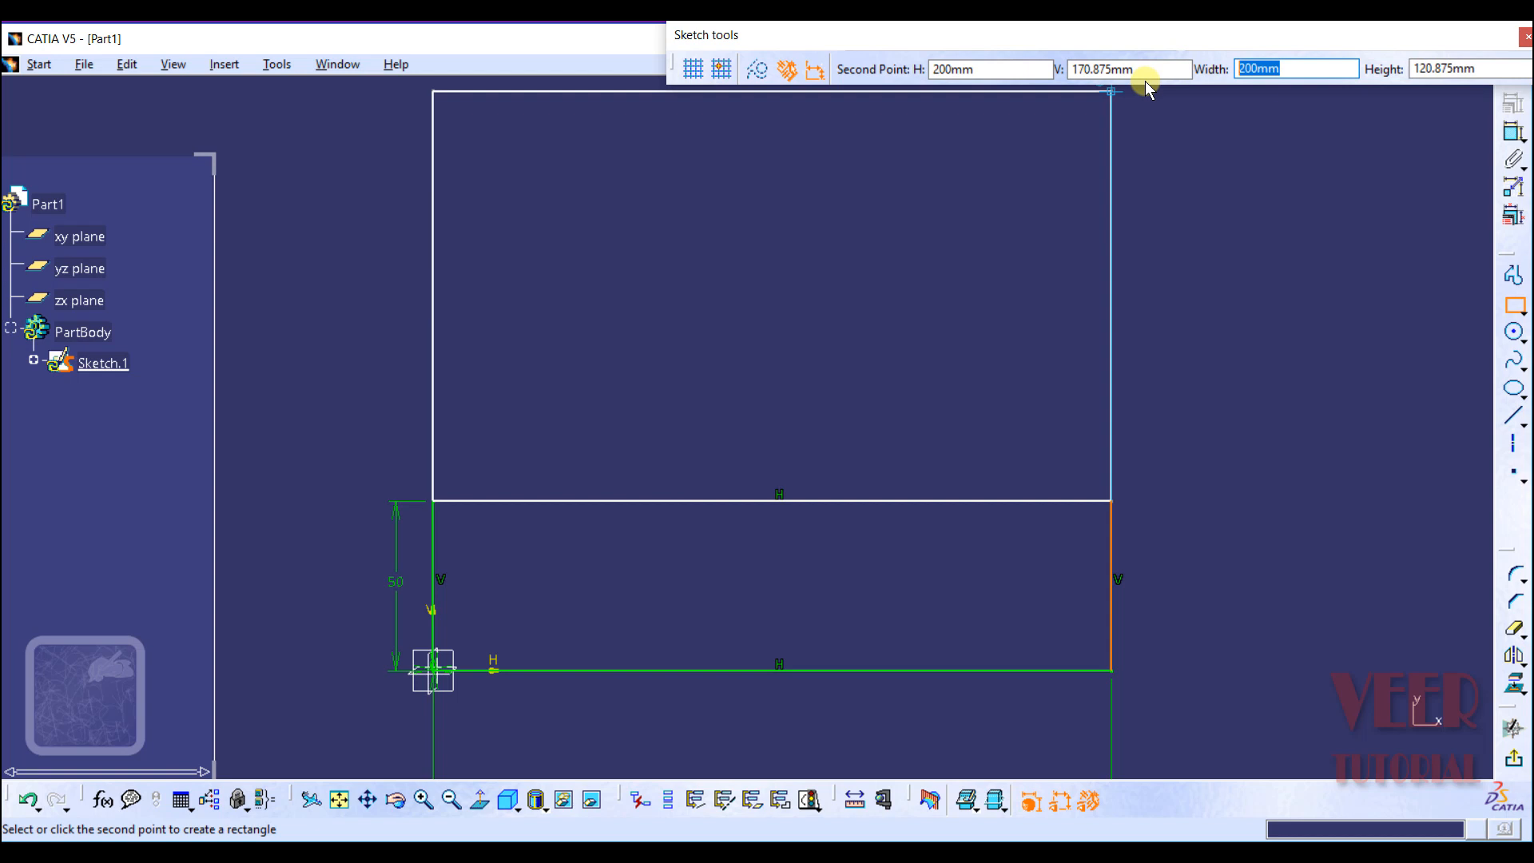
type("40")
key("Tab")
type("40")
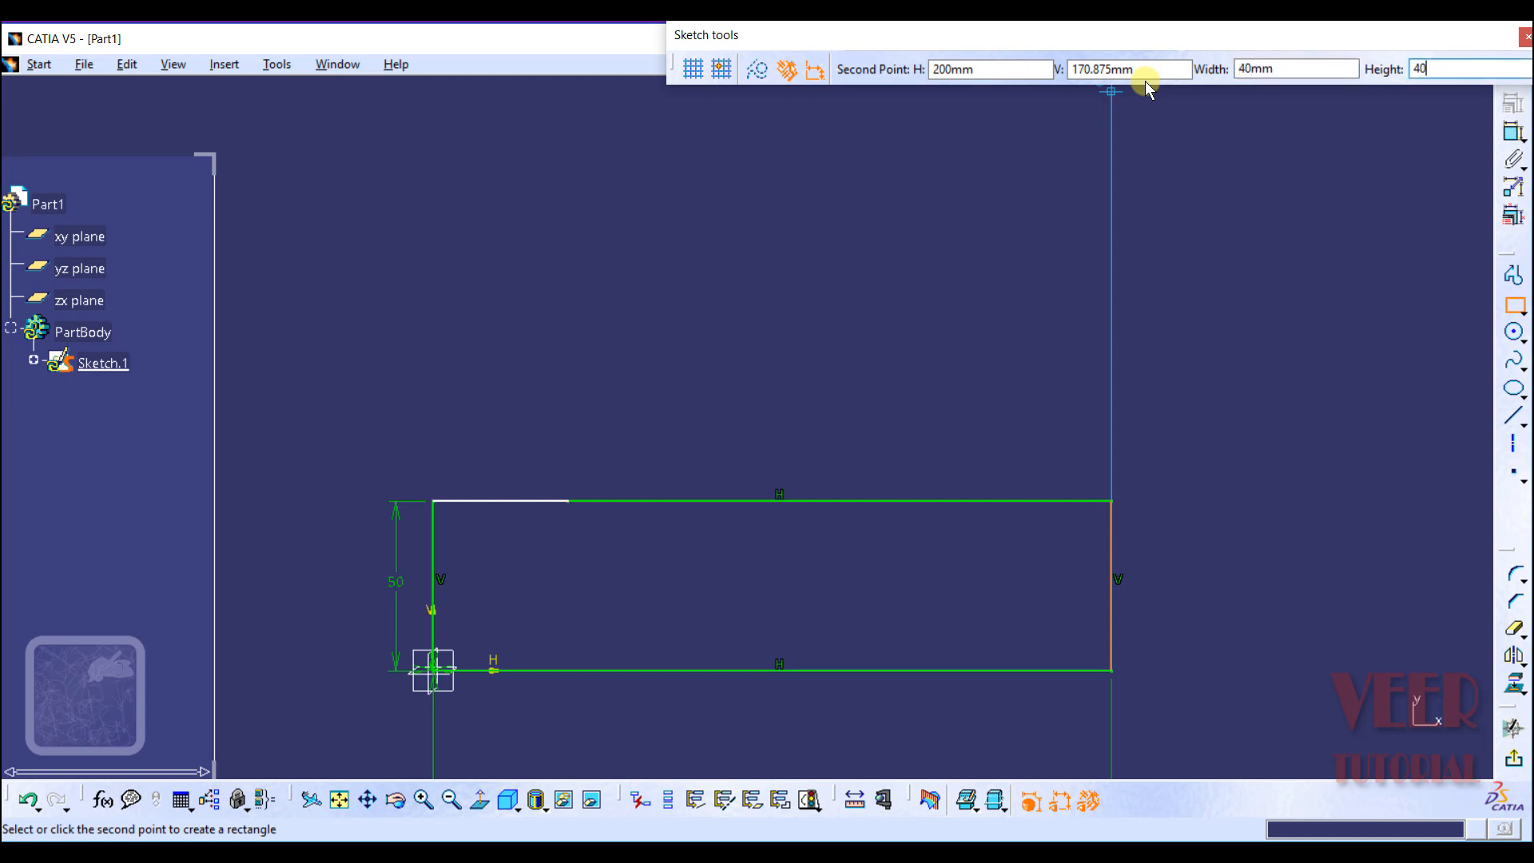
key("Return")
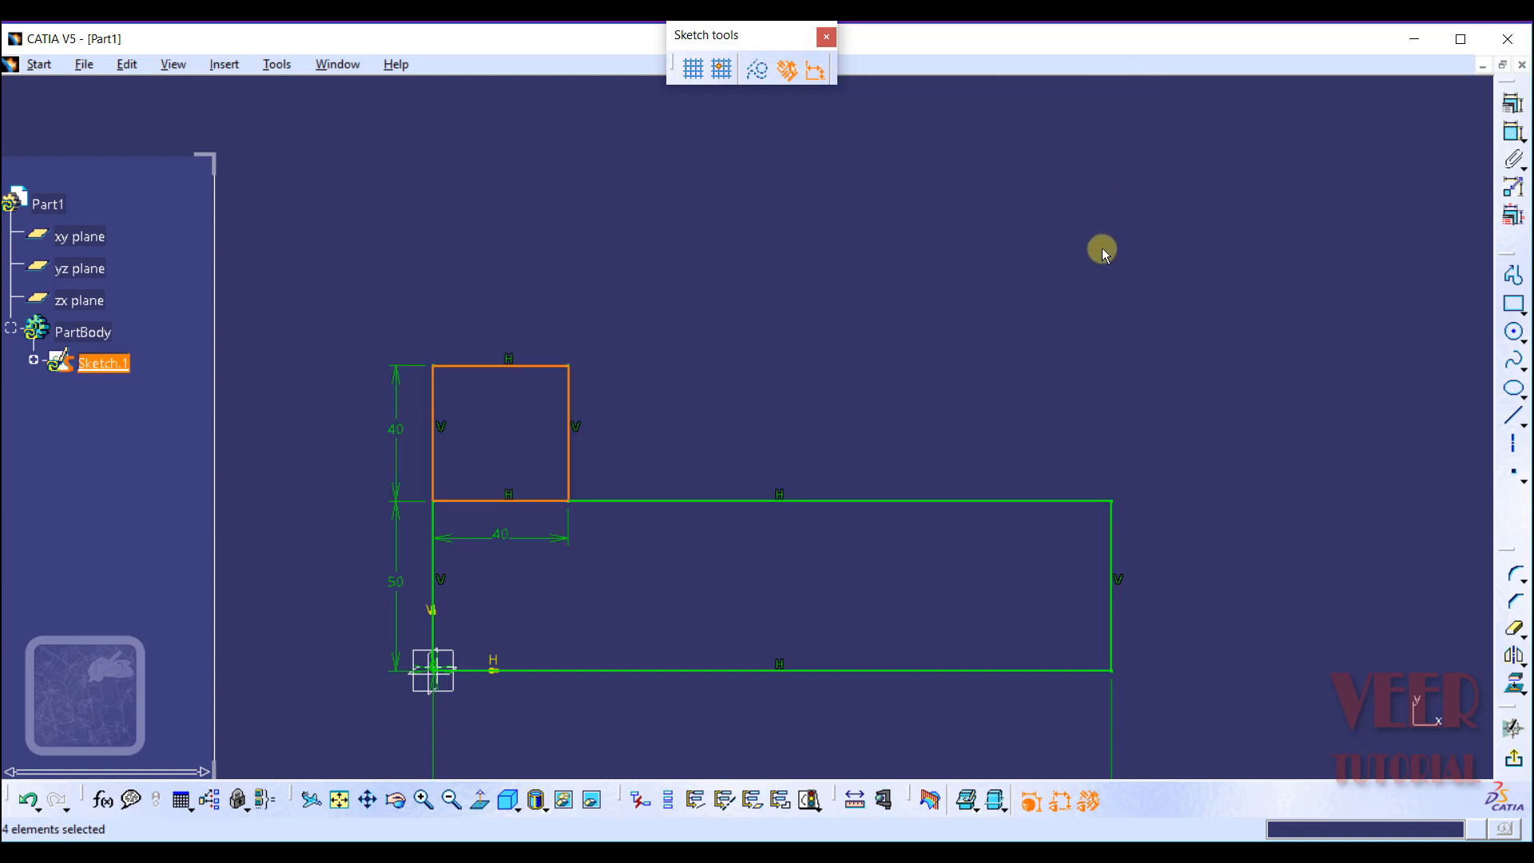
Step: Sketch a second tab rectangle from the base rectangle's upper-right corner with width -40 mm and height 40 mm
left_click(1517, 307)
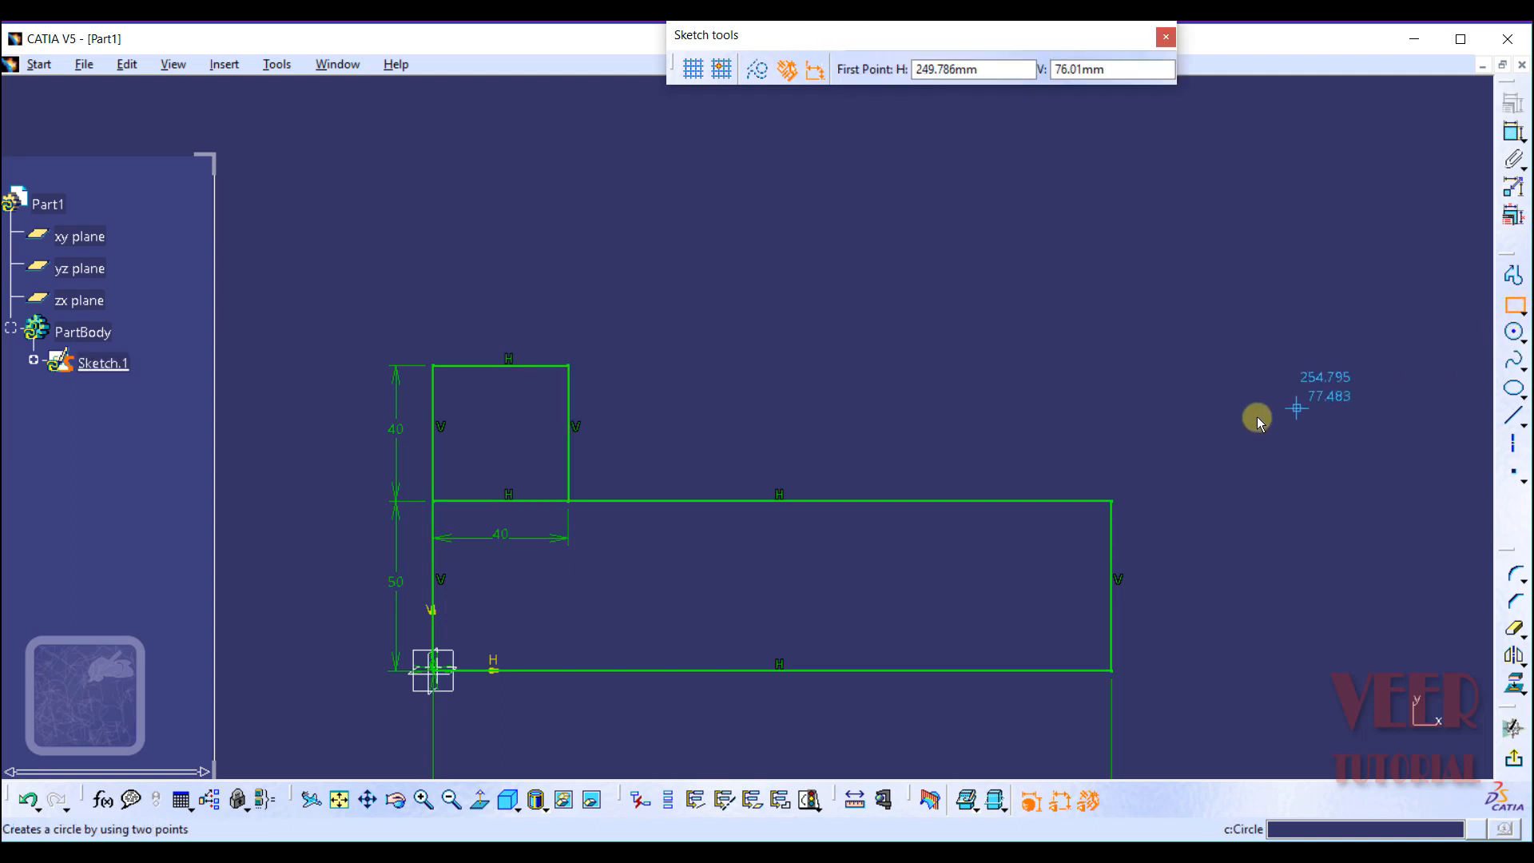
left_click(1110, 501)
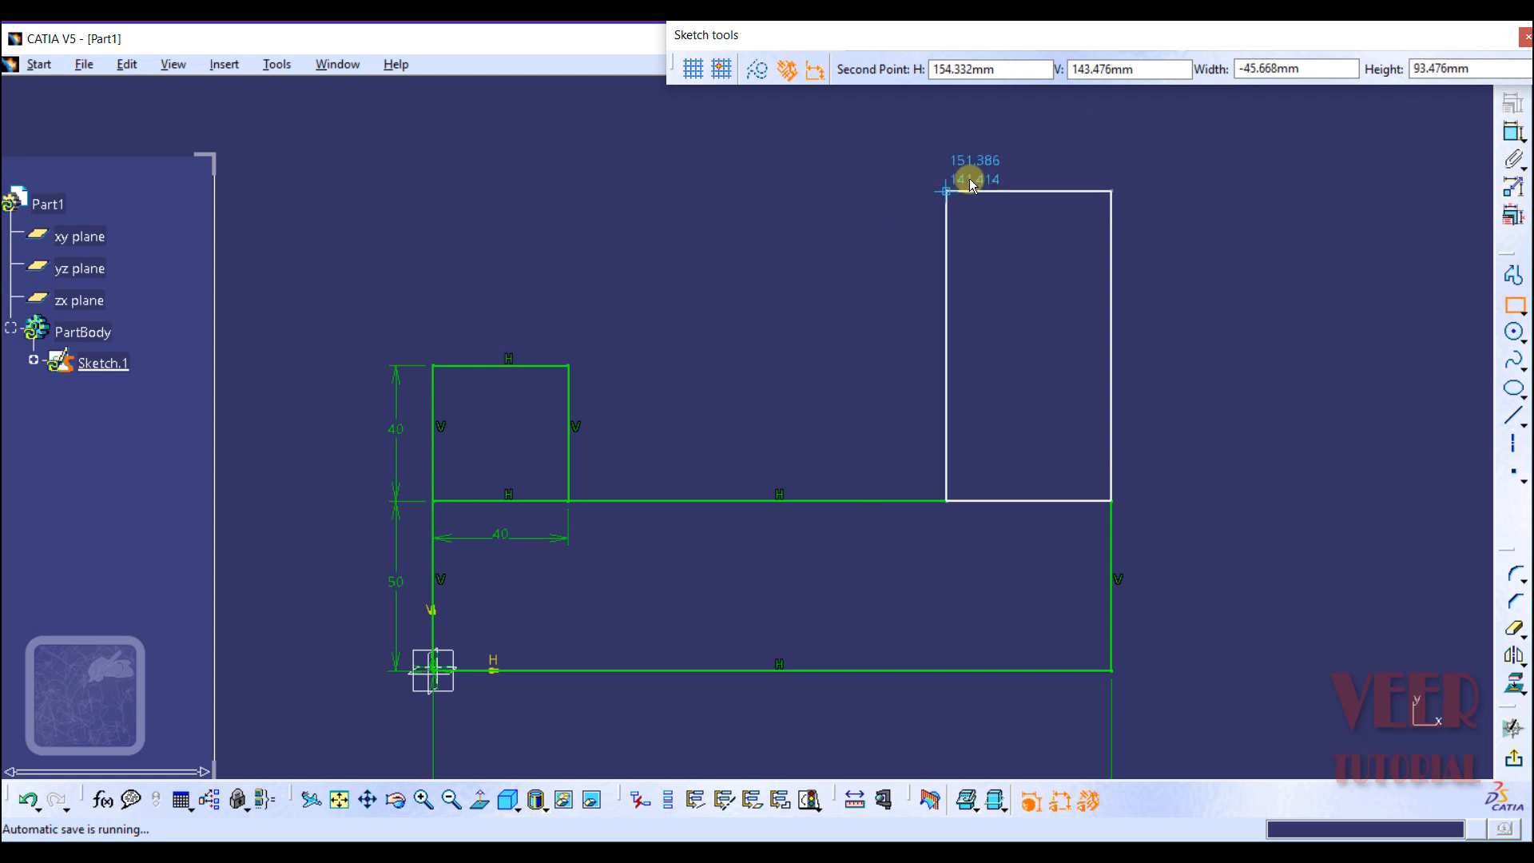
left_click_drag(1315, 71, 1133, 77)
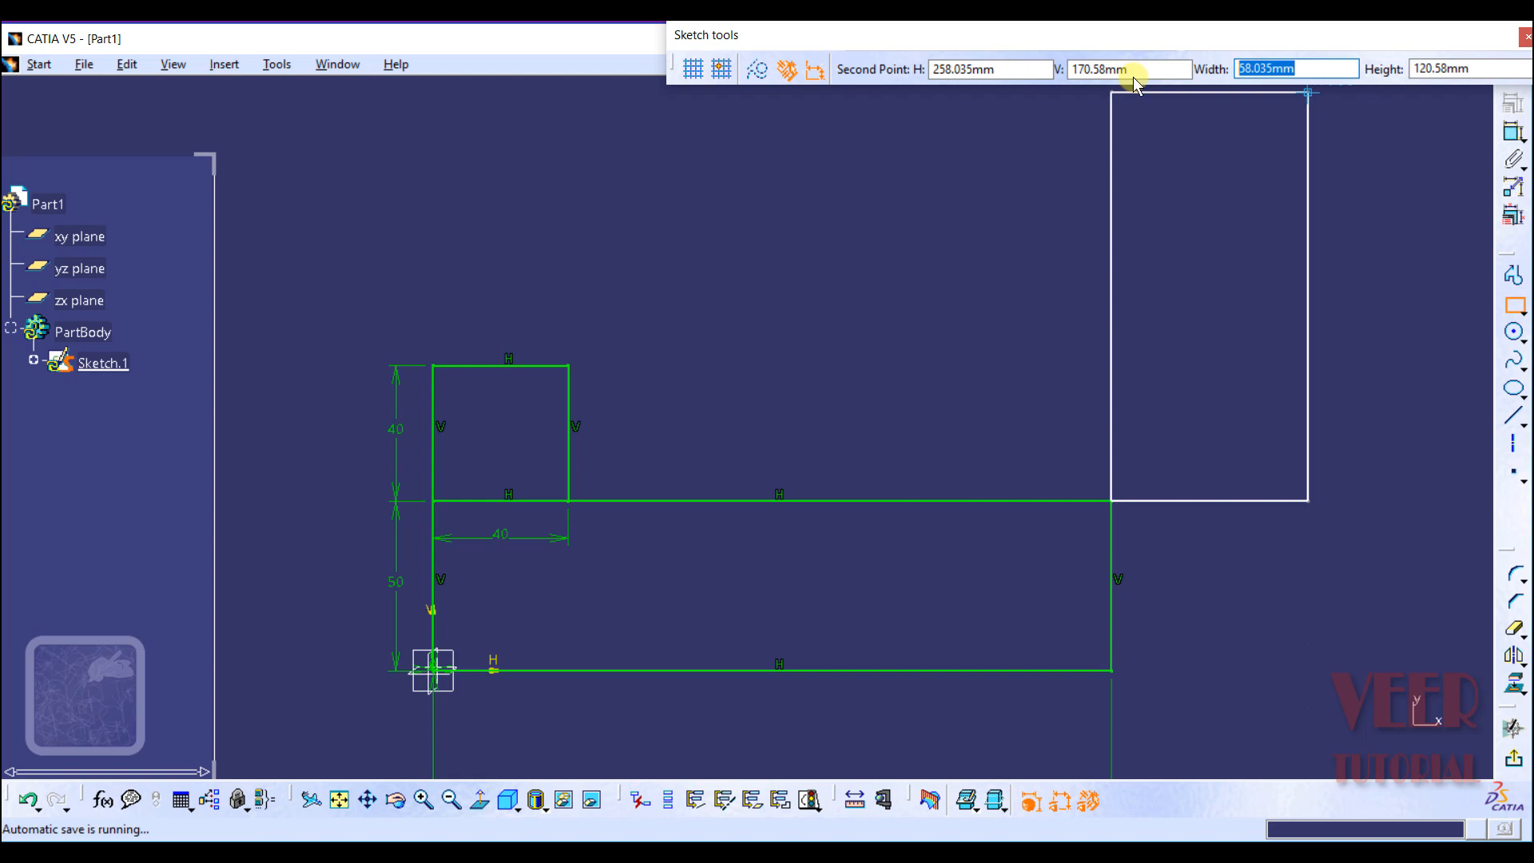
type("-40")
key("Tab")
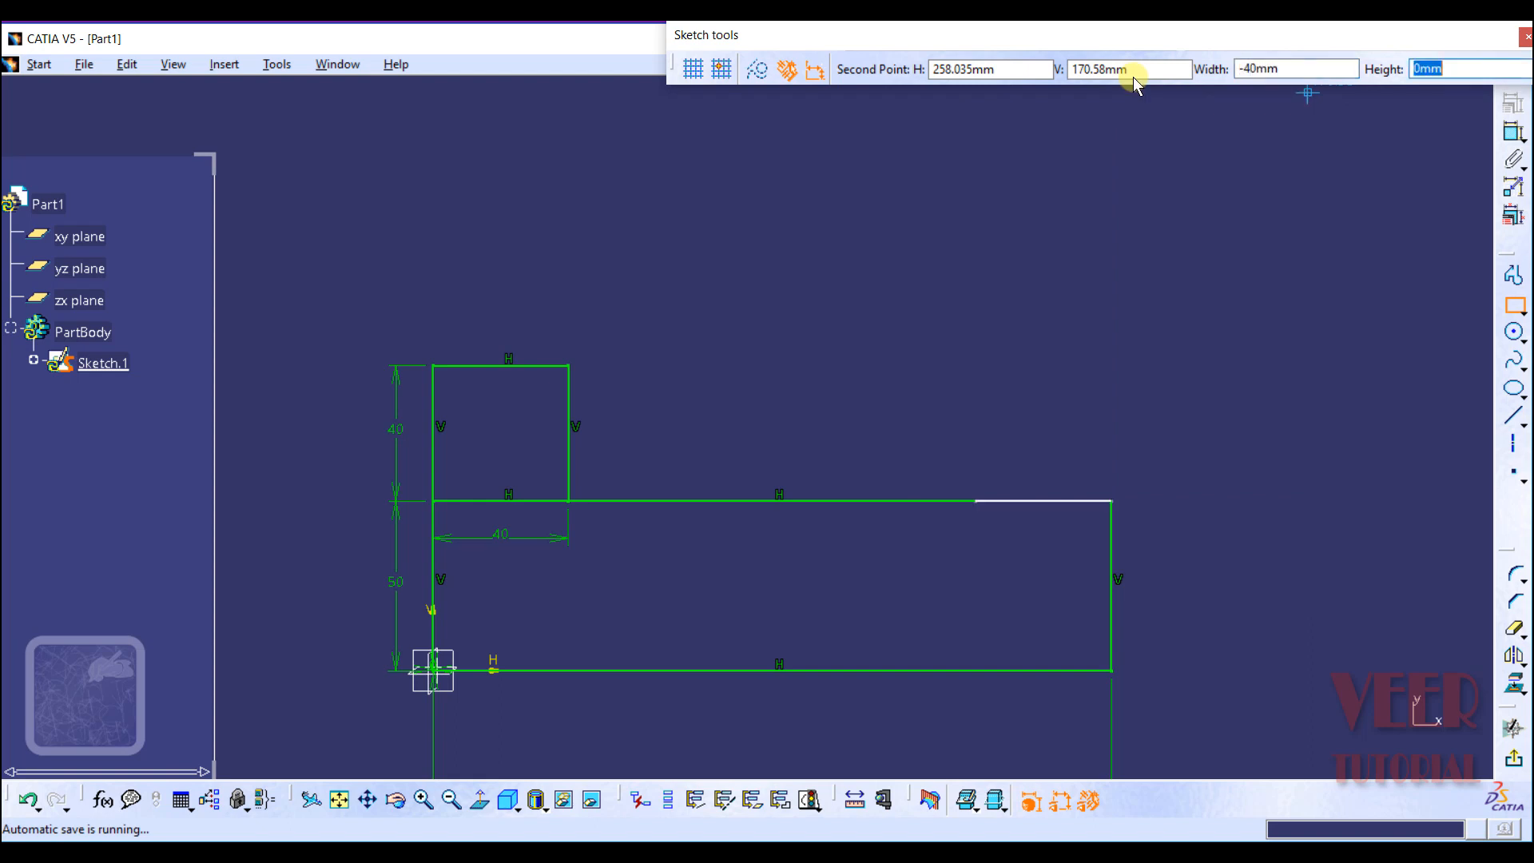
type("40")
key("Return")
left_click(1272, 375)
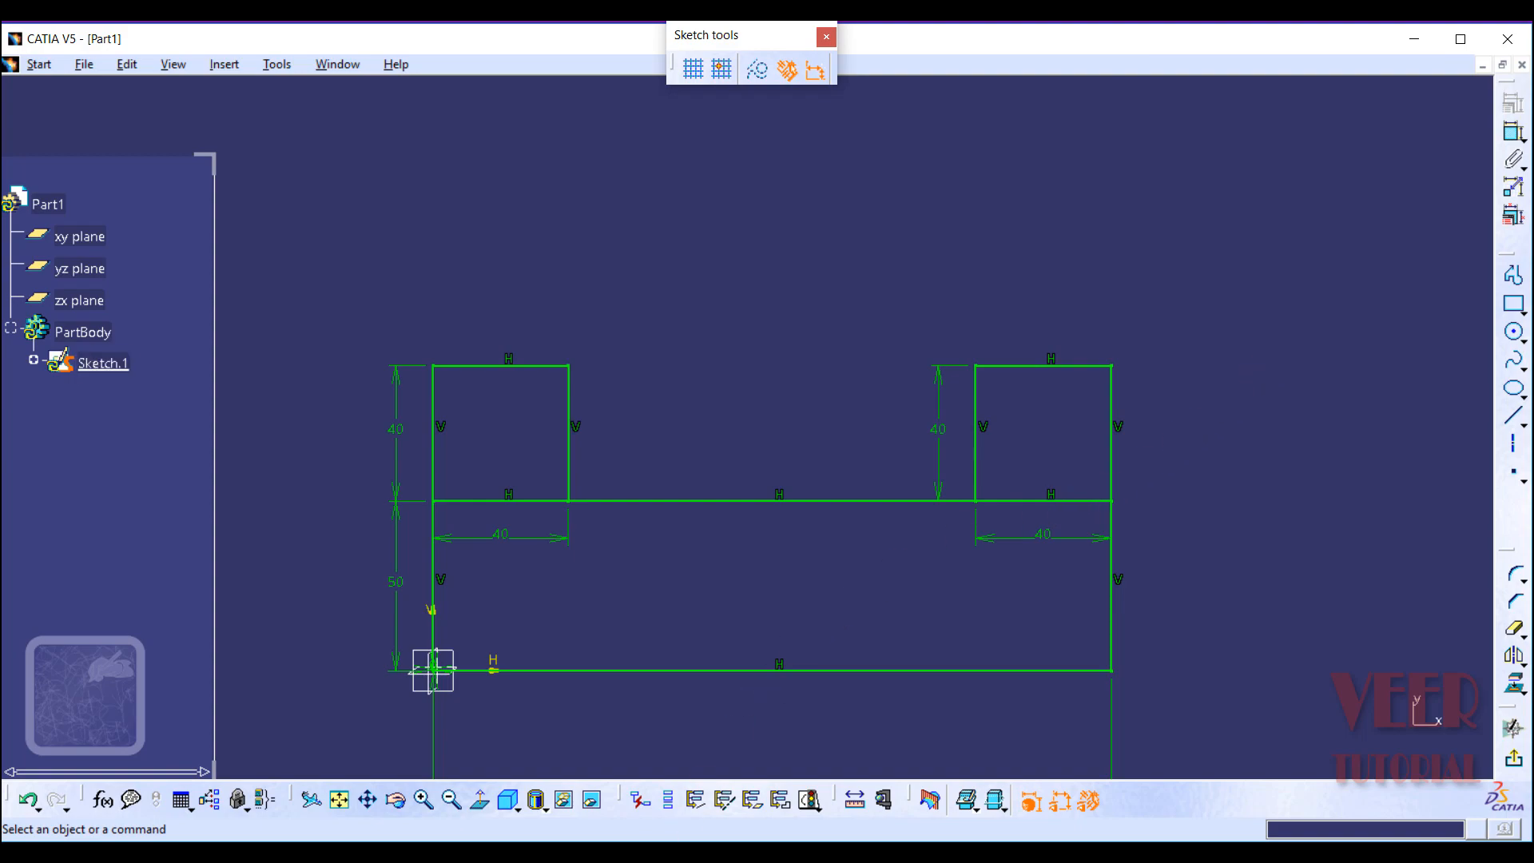
Step: In OneNote, mark the long slot's centres in green and highlight its 120, 20, 40 and R10 dimensions, then return to CATIA
left_click(679, 853)
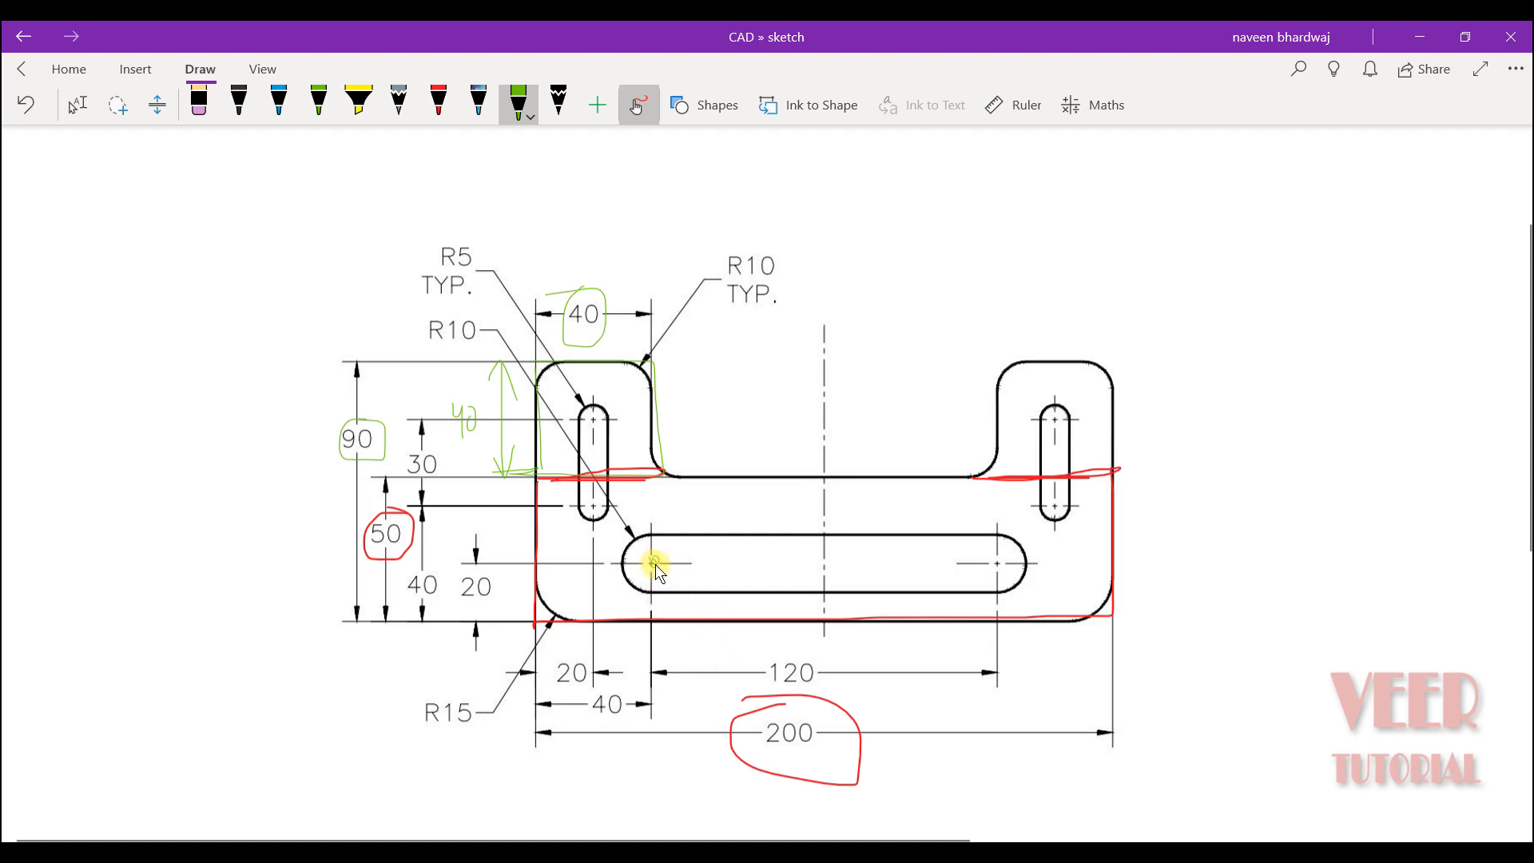
left_click(319, 102)
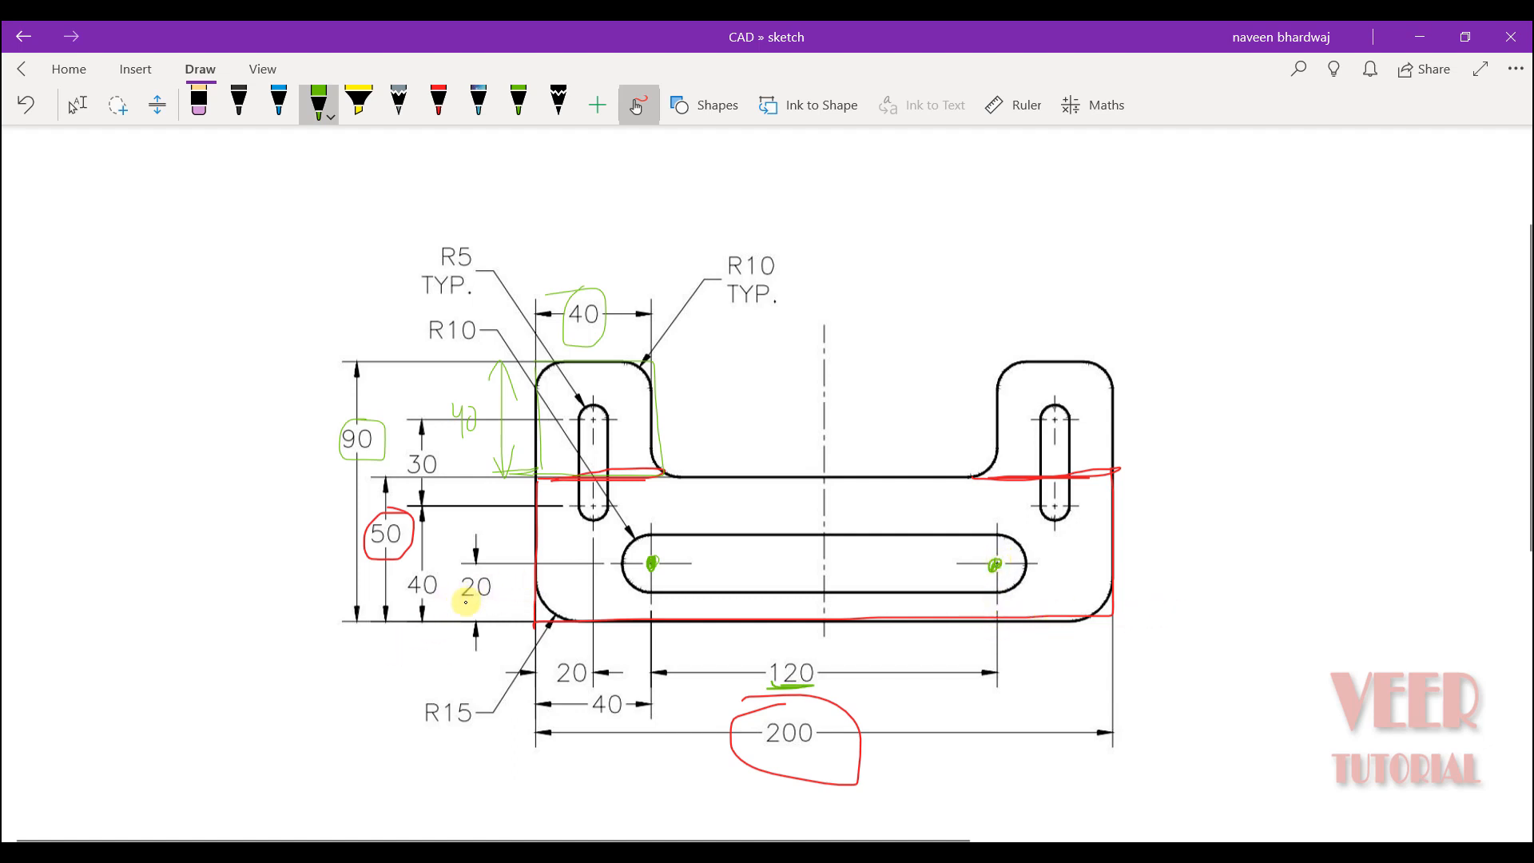
left_click_drag(466, 599, 490, 603)
left_click_drag(538, 562, 543, 681)
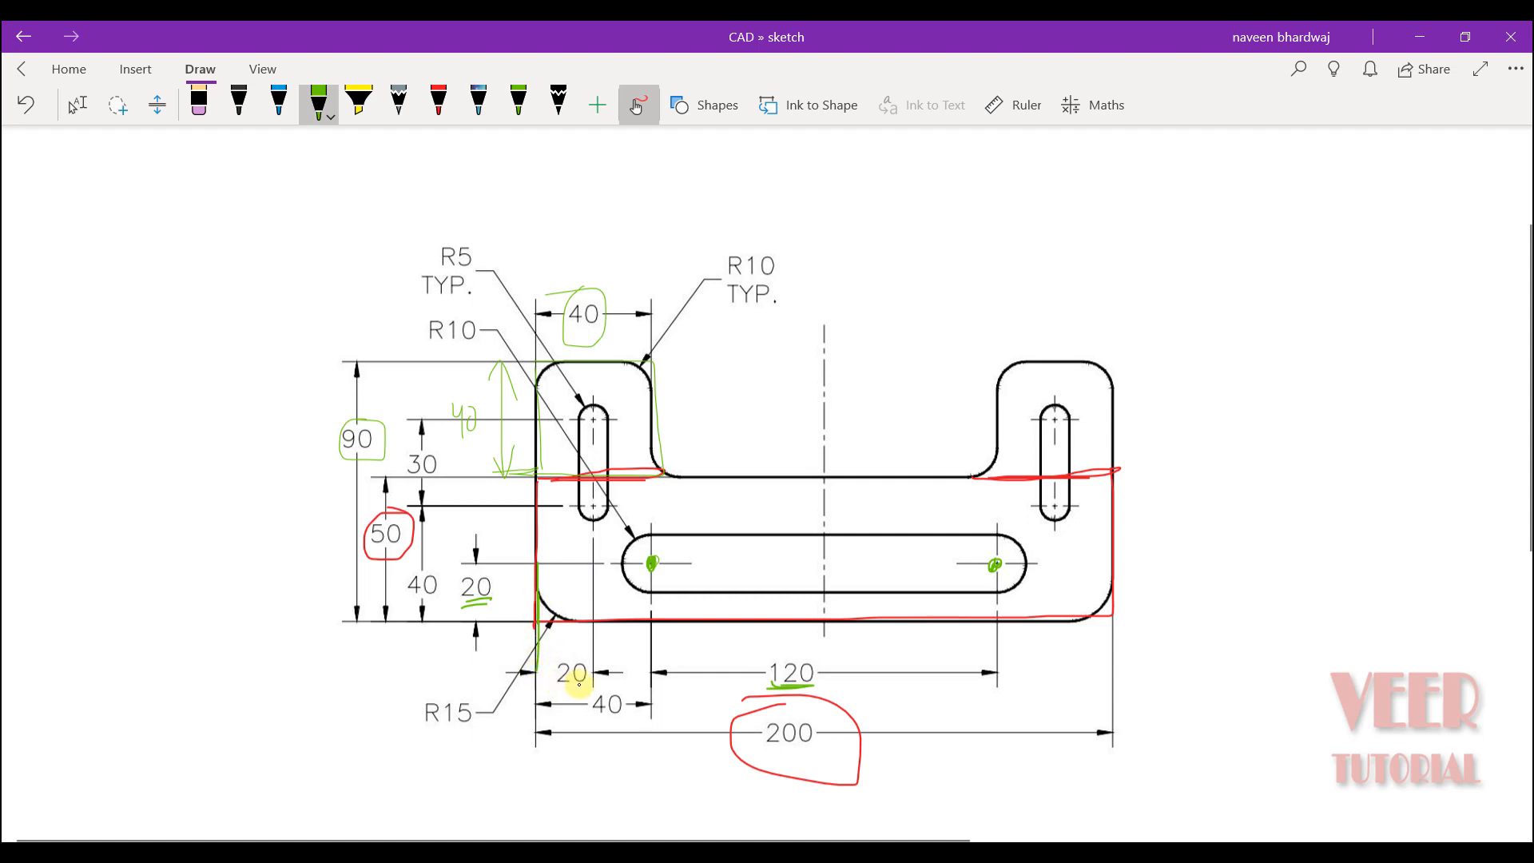
left_click_drag(648, 564, 652, 628)
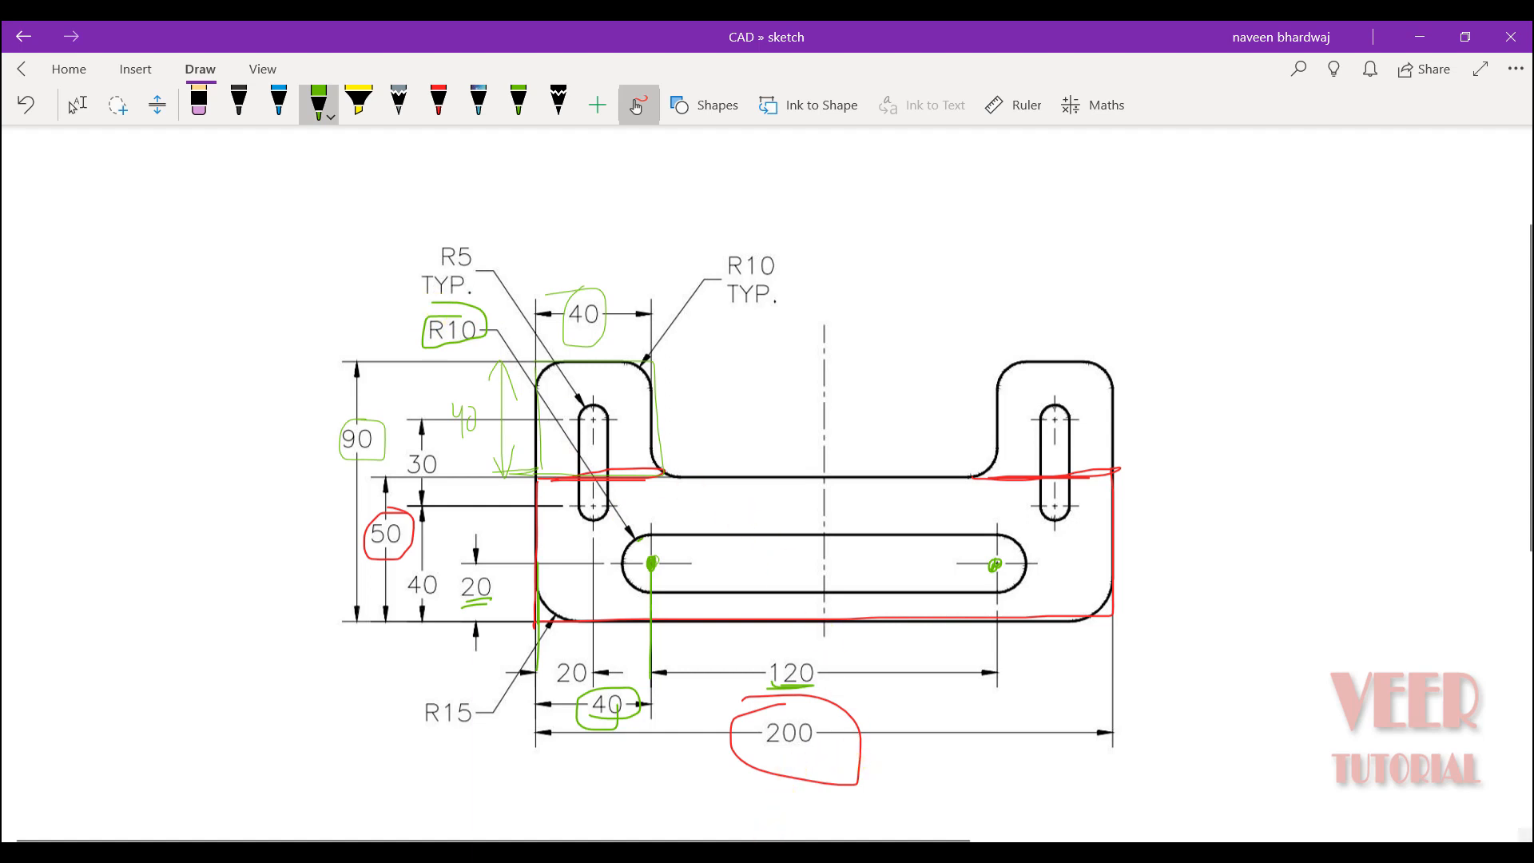
left_click(771, 853)
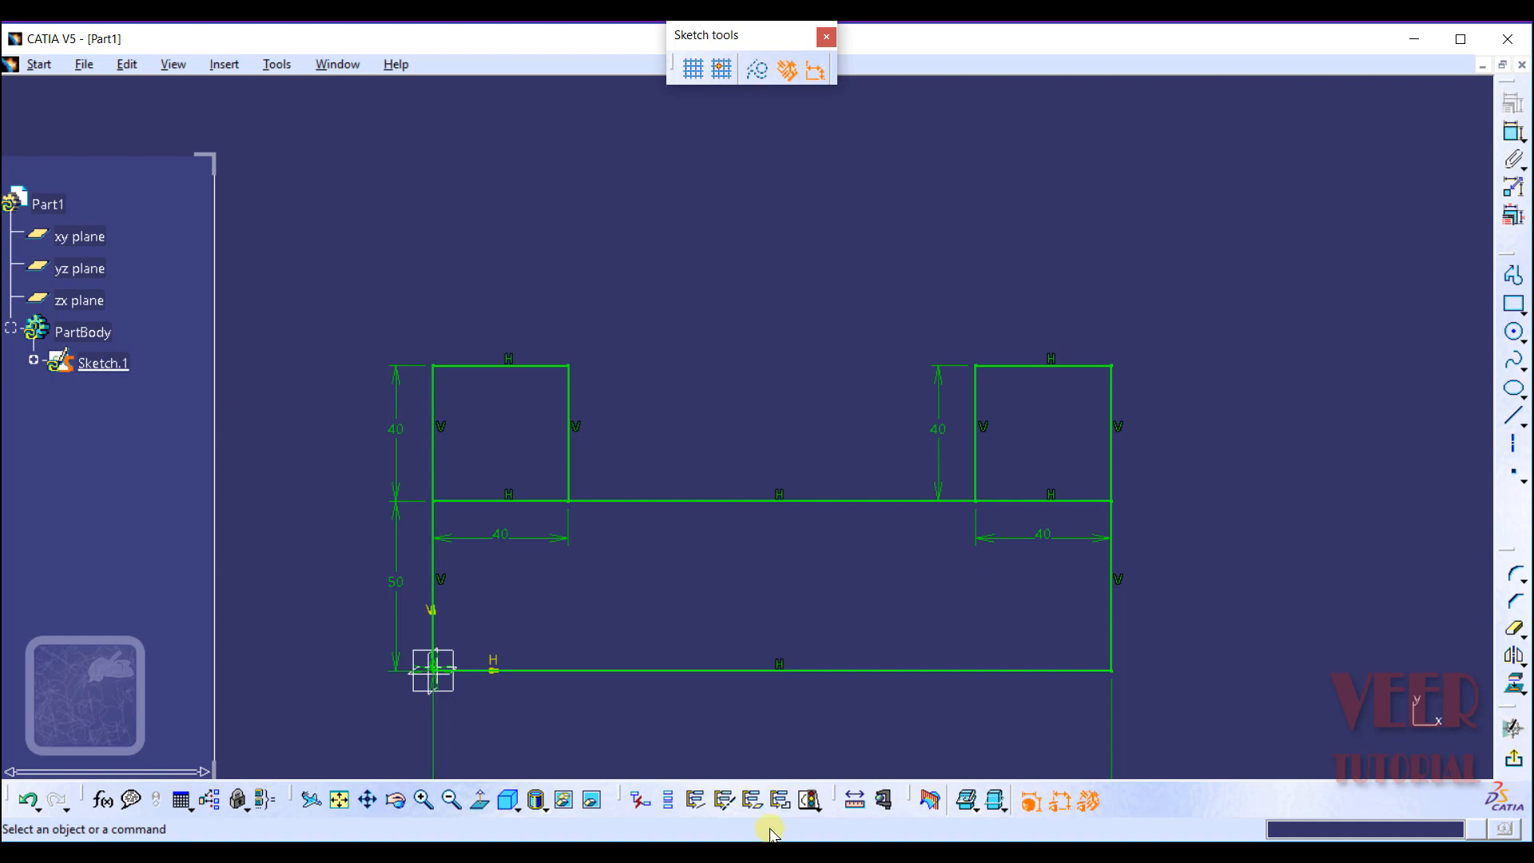
Step: Sketch a horizontal rectangle about 124 mm by 11 mm inside the base rectangle, near its bottom edge, for the long slot
left_click(1516, 305)
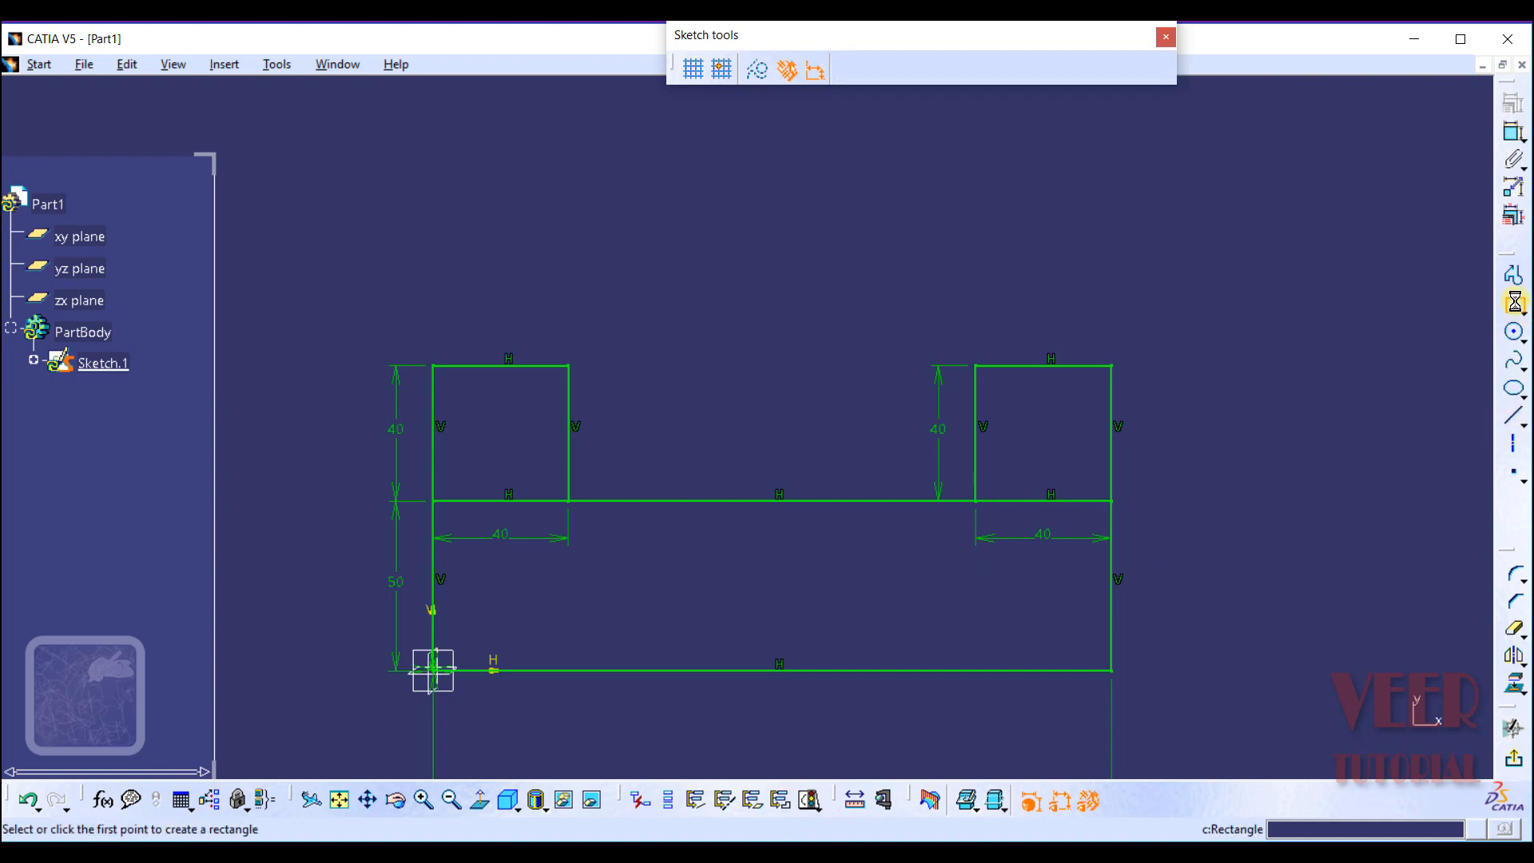
left_click(537, 606)
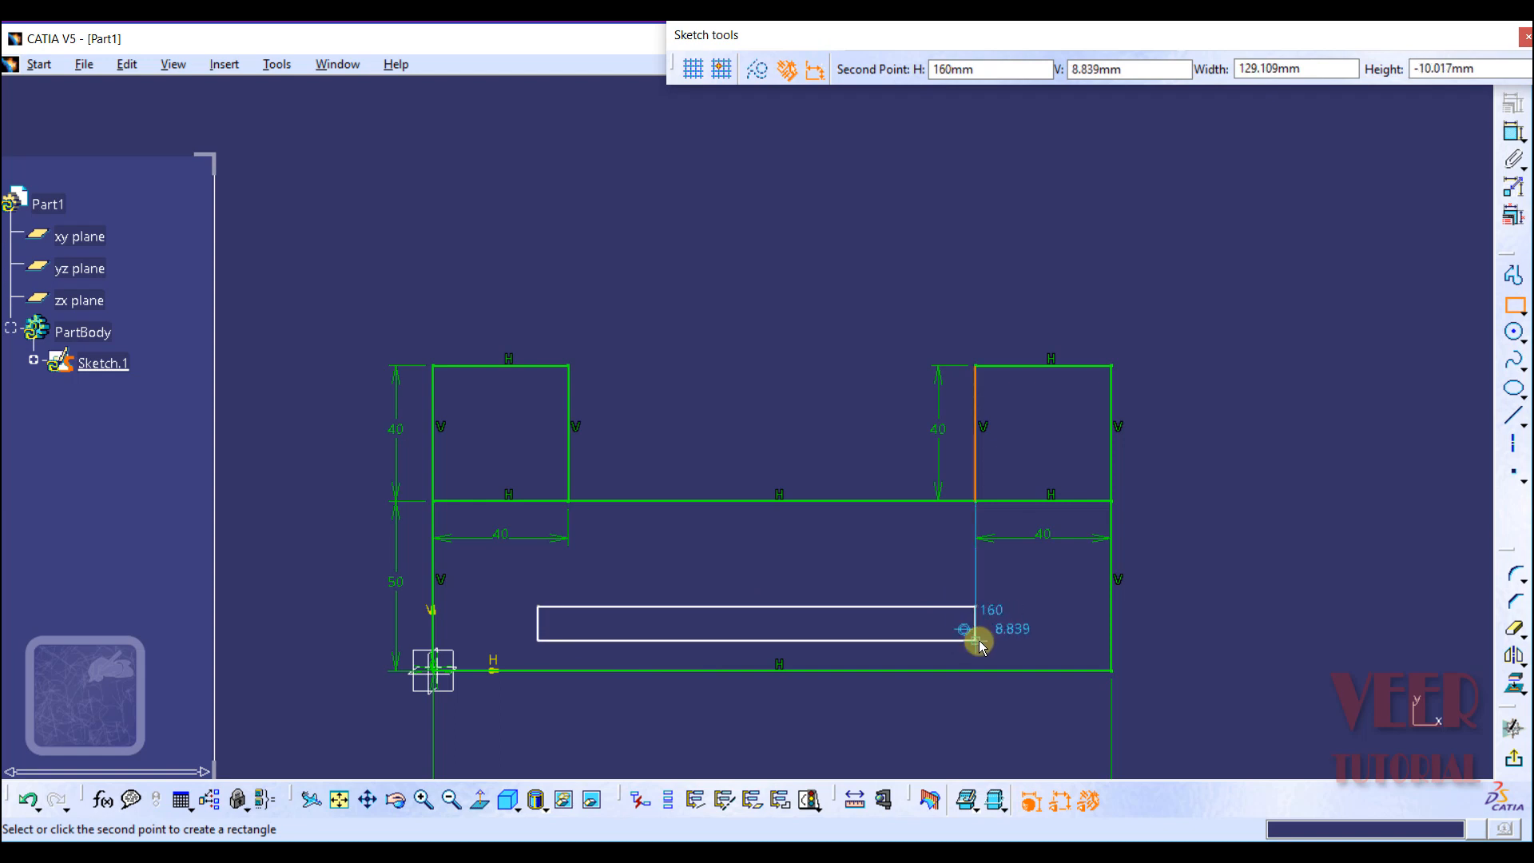
left_click(958, 643)
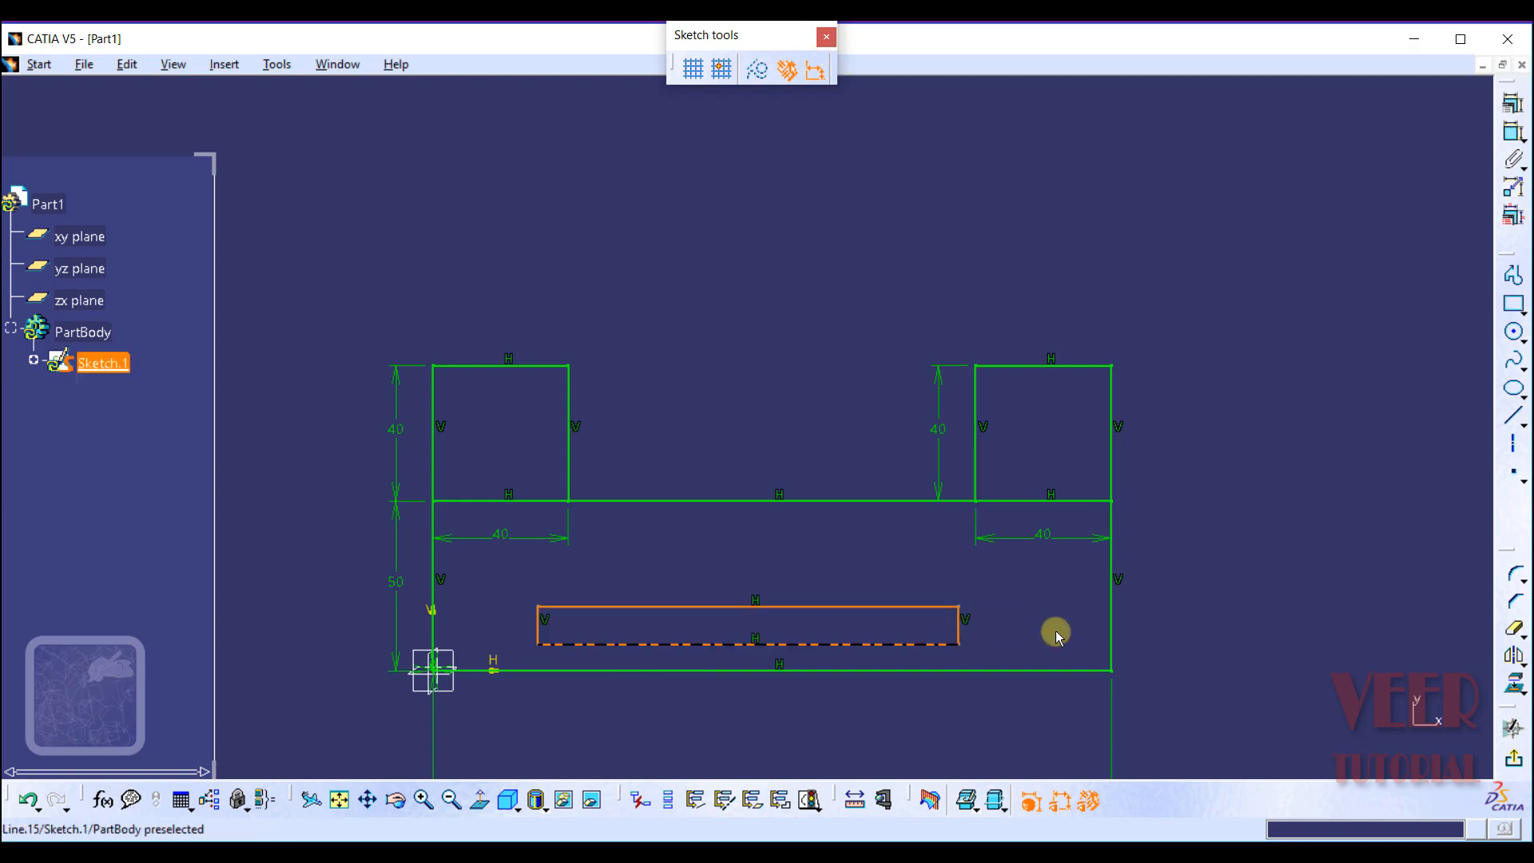
Step: Dimension the slot rectangle's length below the profile and set it to 140 mm
left_click(1509, 134)
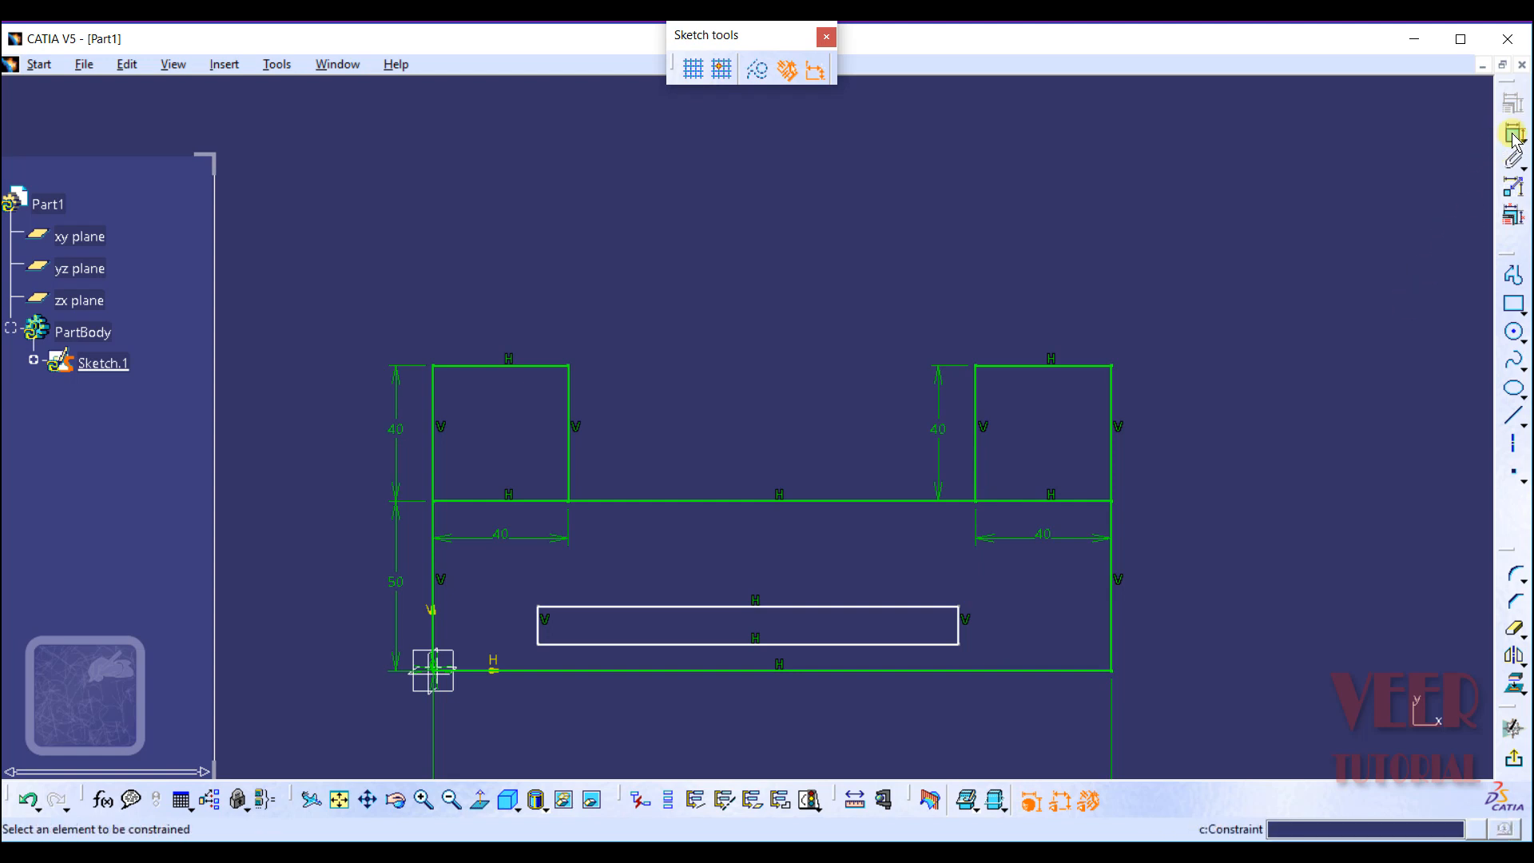
left_click(825, 647)
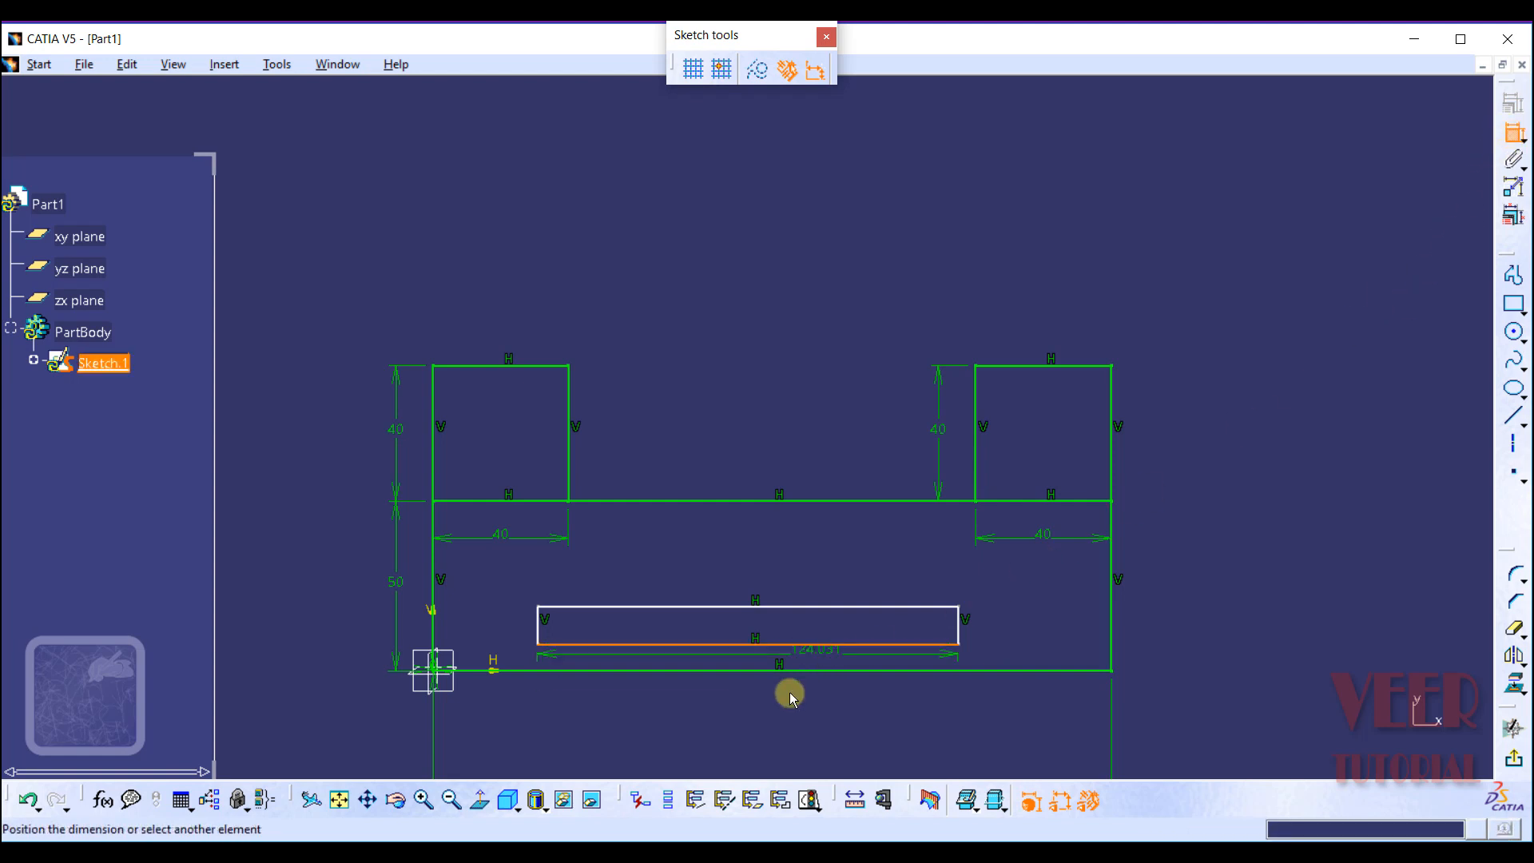
left_click(750, 726)
double_click(751, 728)
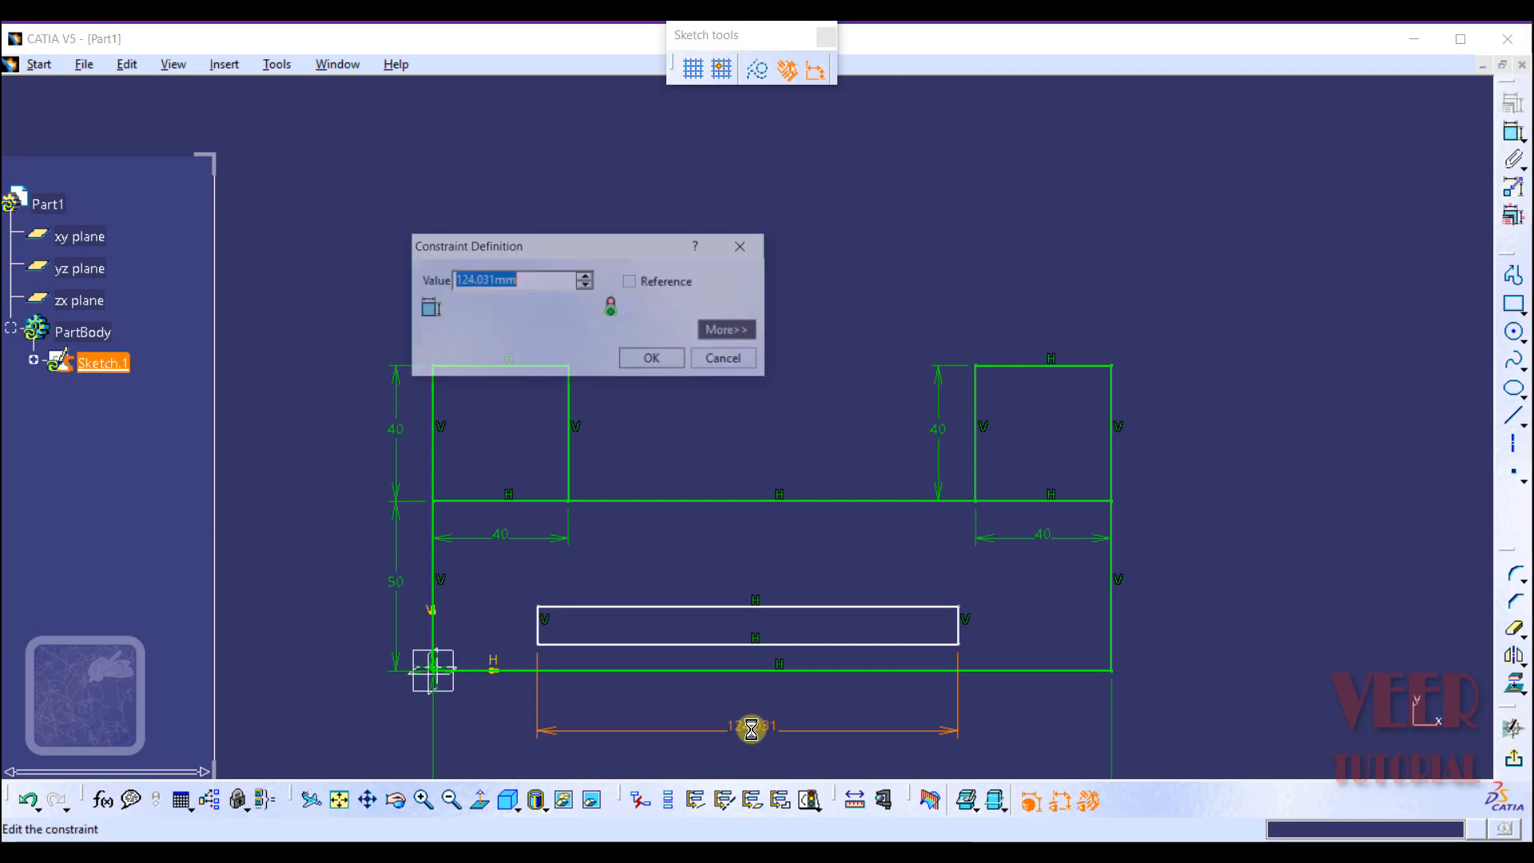
type("14")
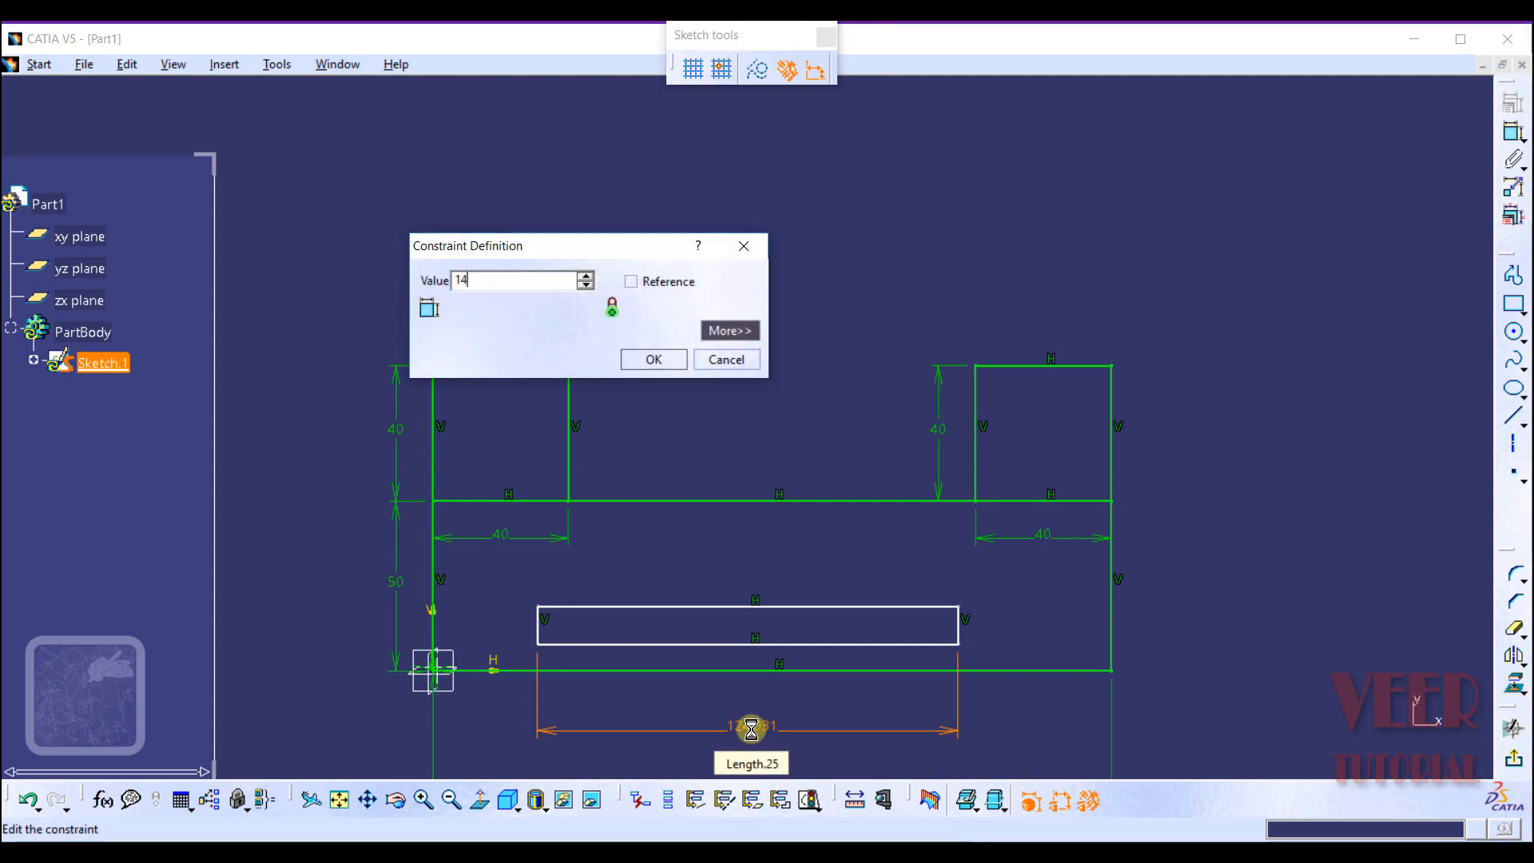
type("0")
key("Return")
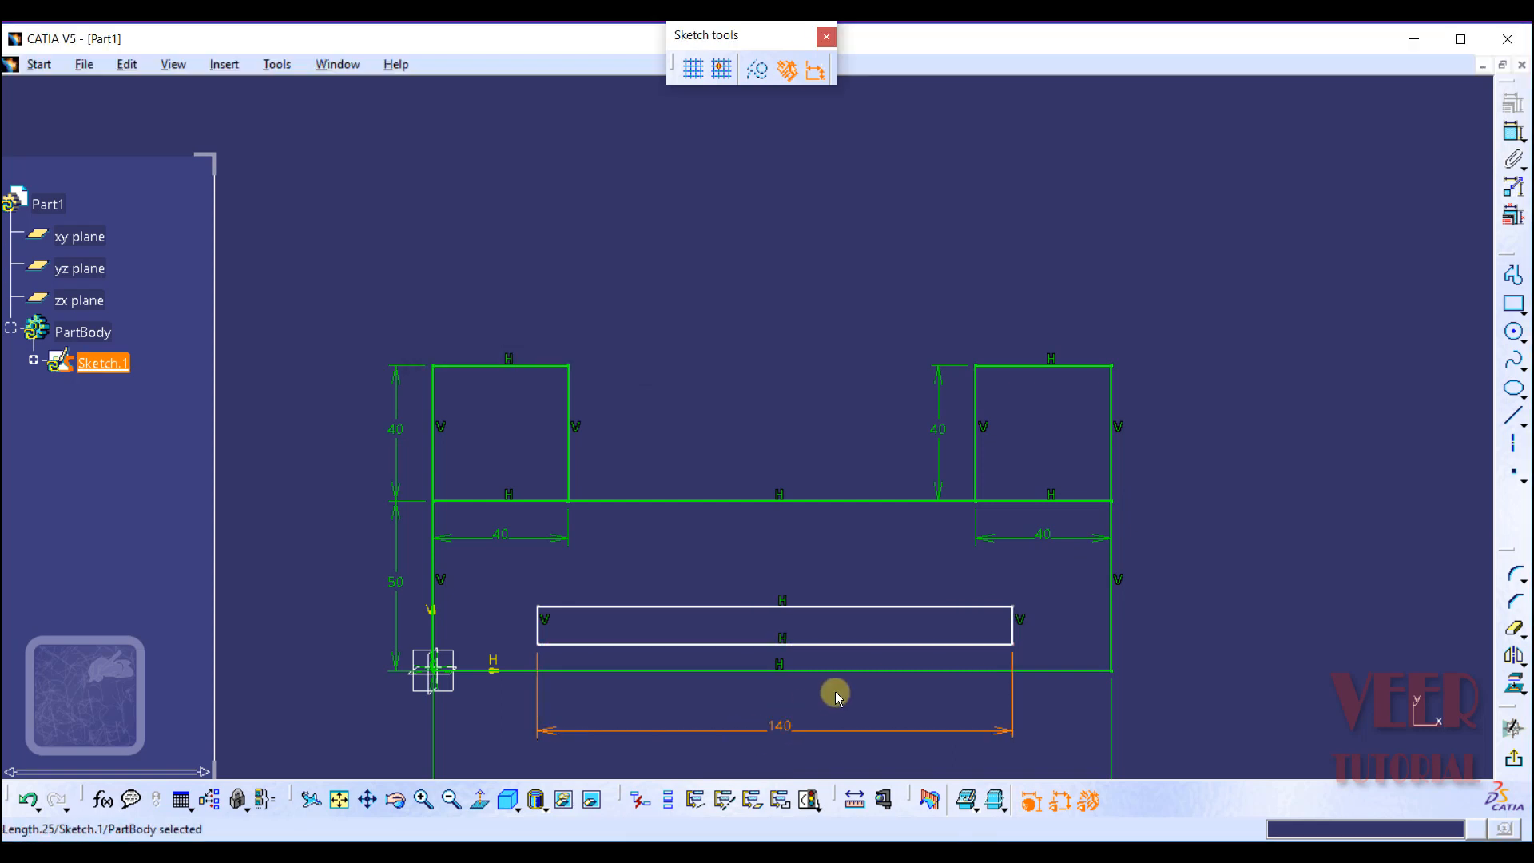
Step: Dimension the slot rectangle's height beside the plate's right edge and set it to 20 mm
left_click(1015, 627)
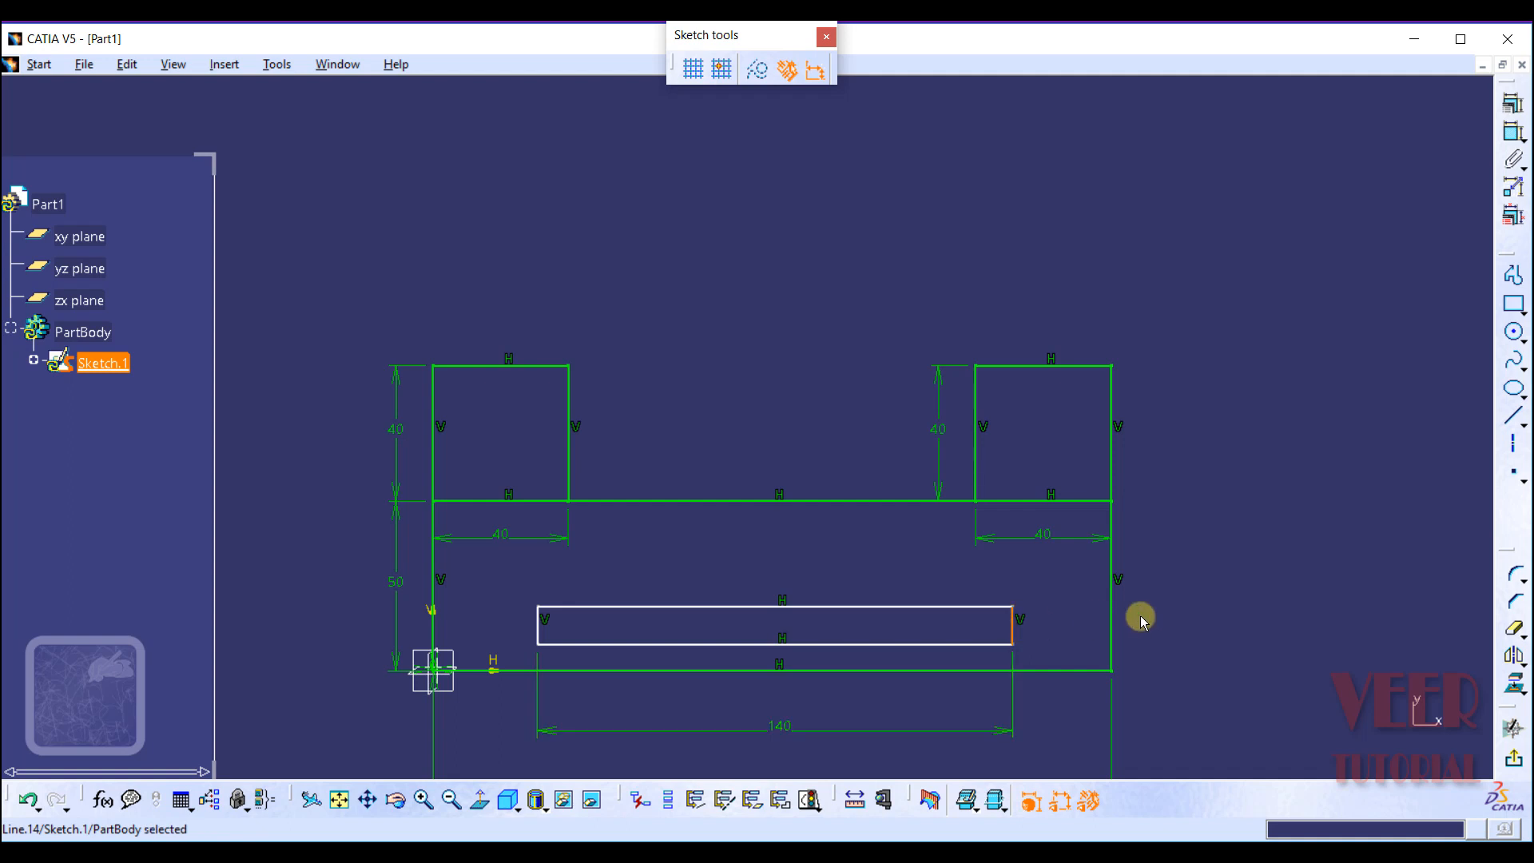
left_click(1512, 132)
left_click(1191, 625)
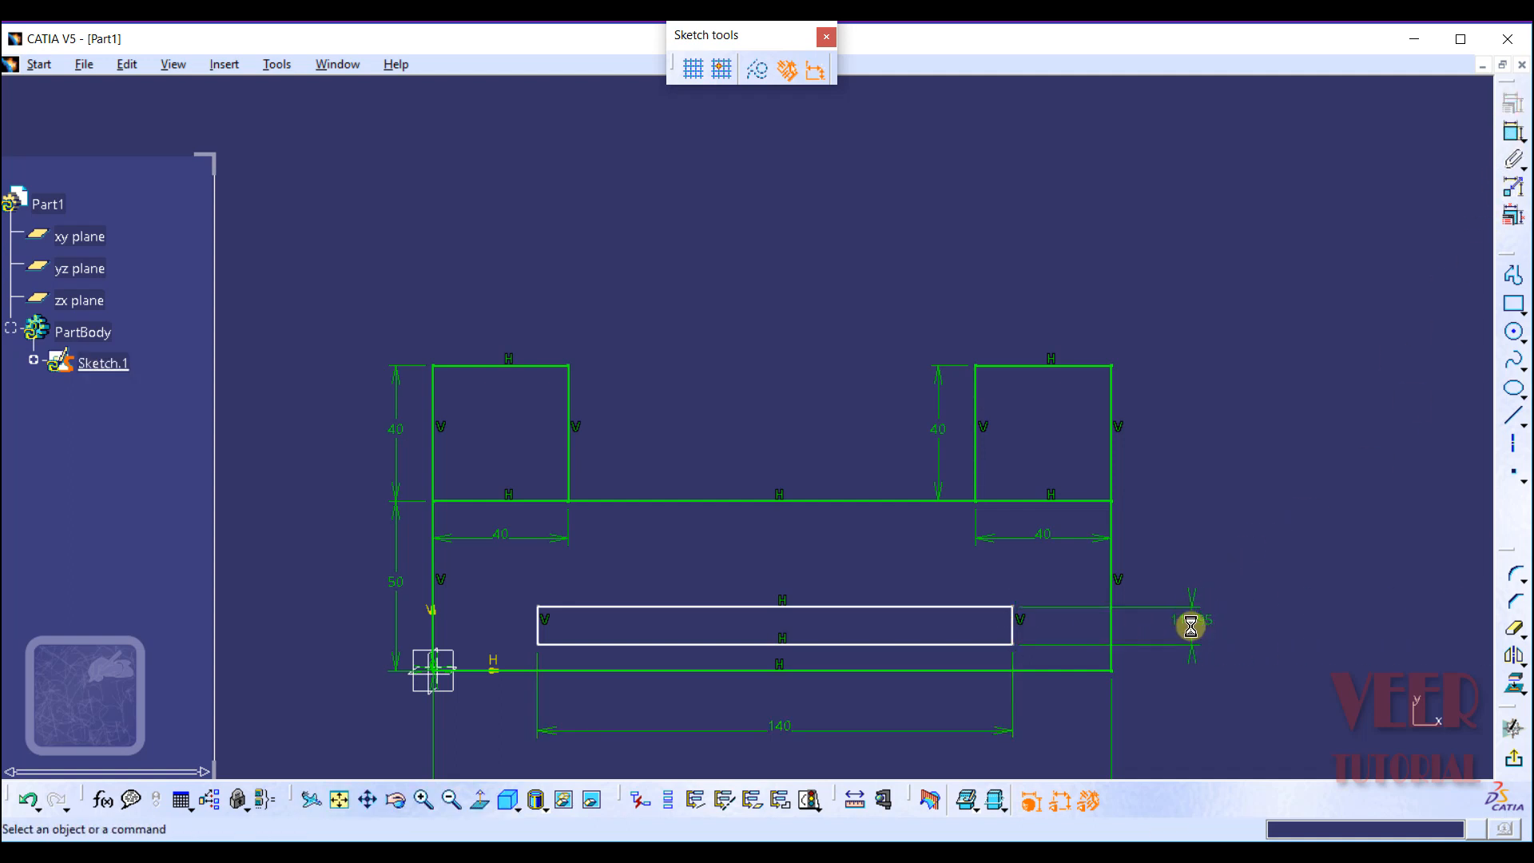
double_click(1190, 626)
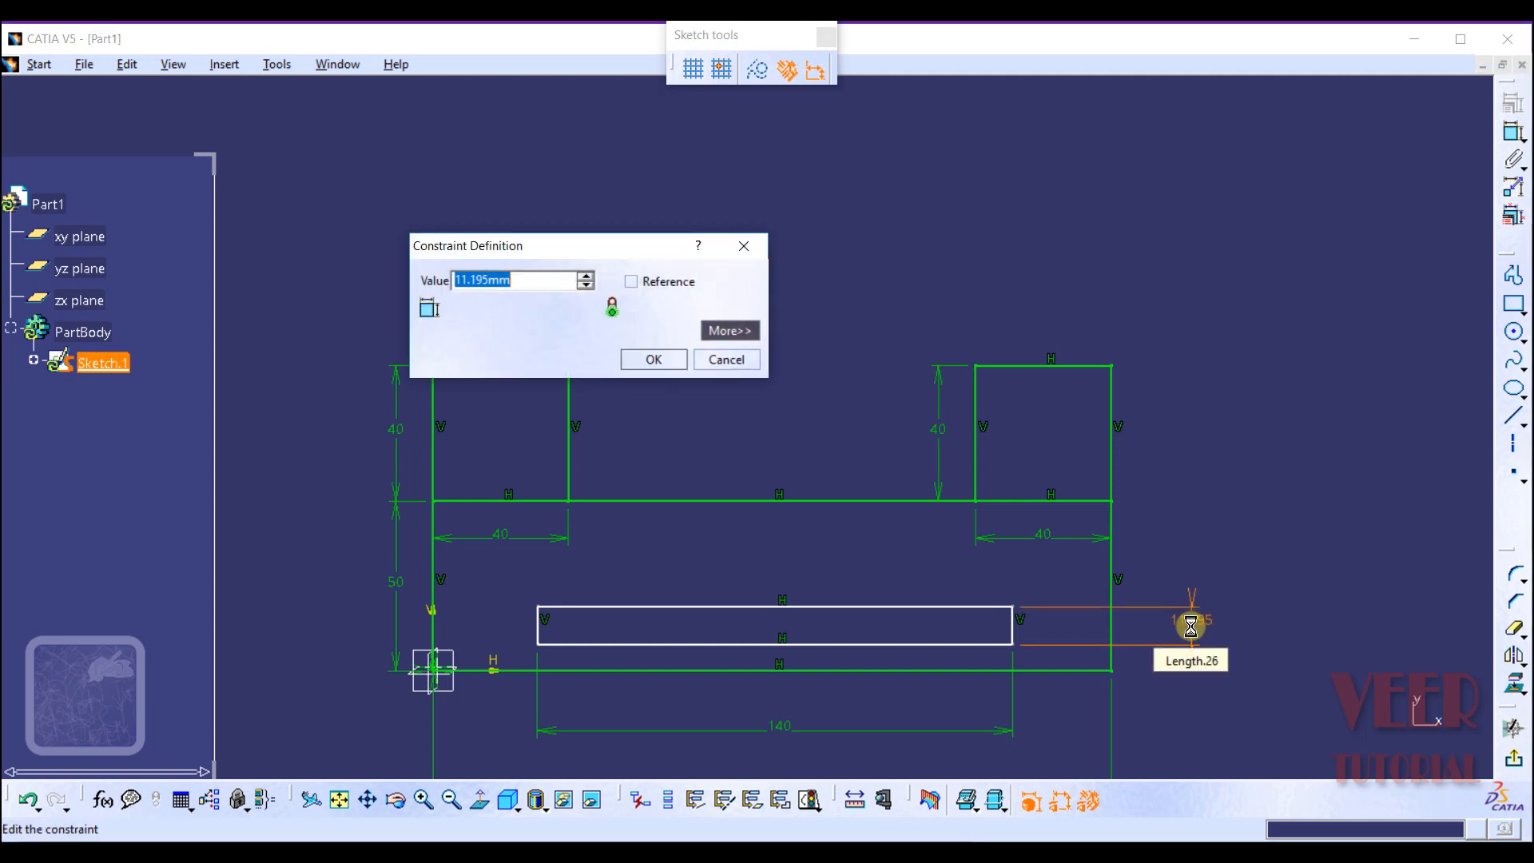
type("20")
key("Return")
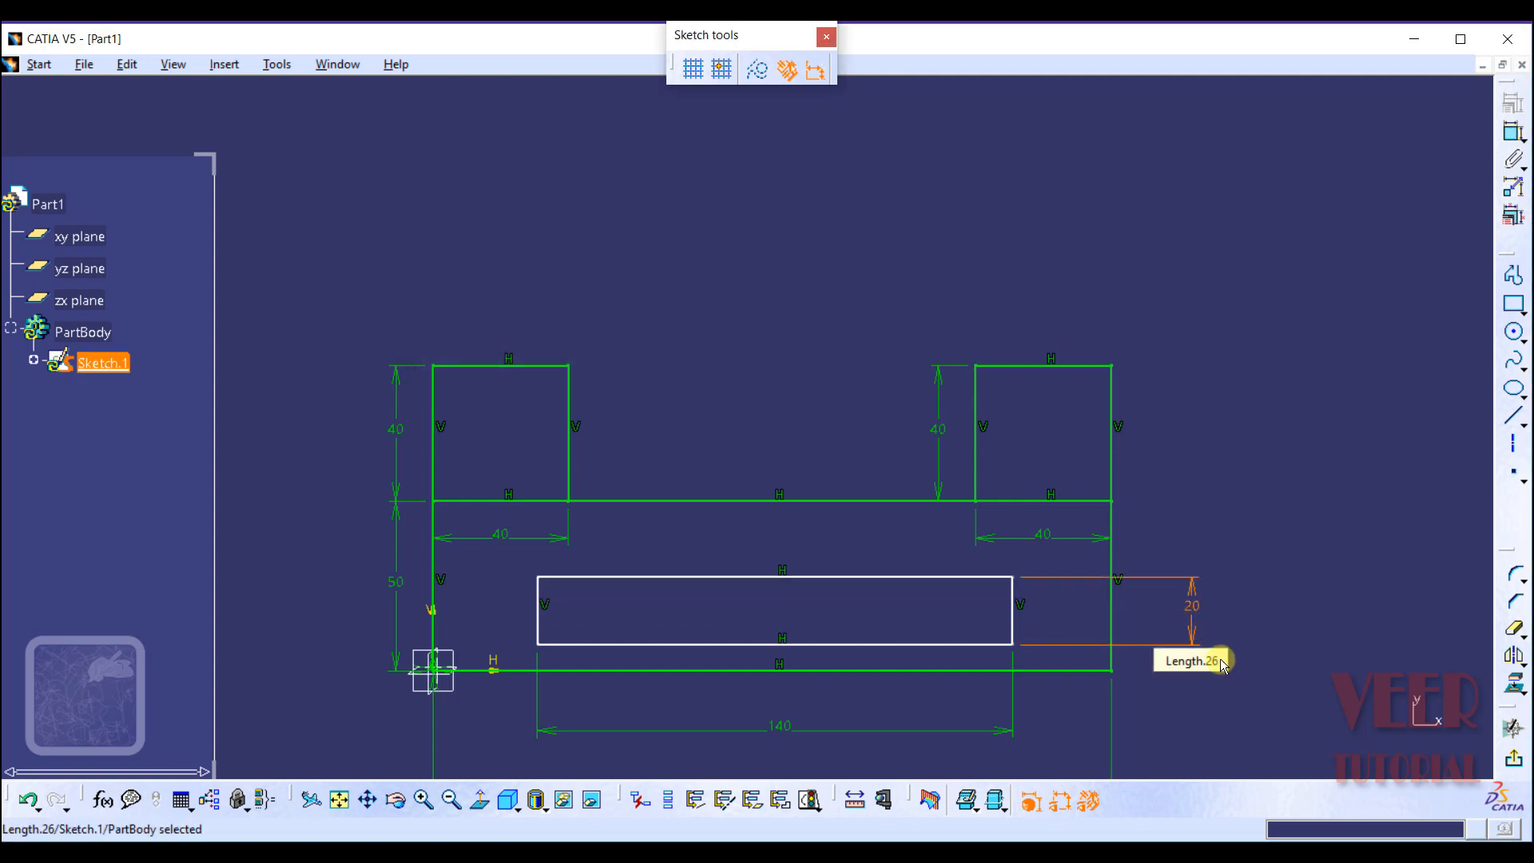
left_click(1259, 642)
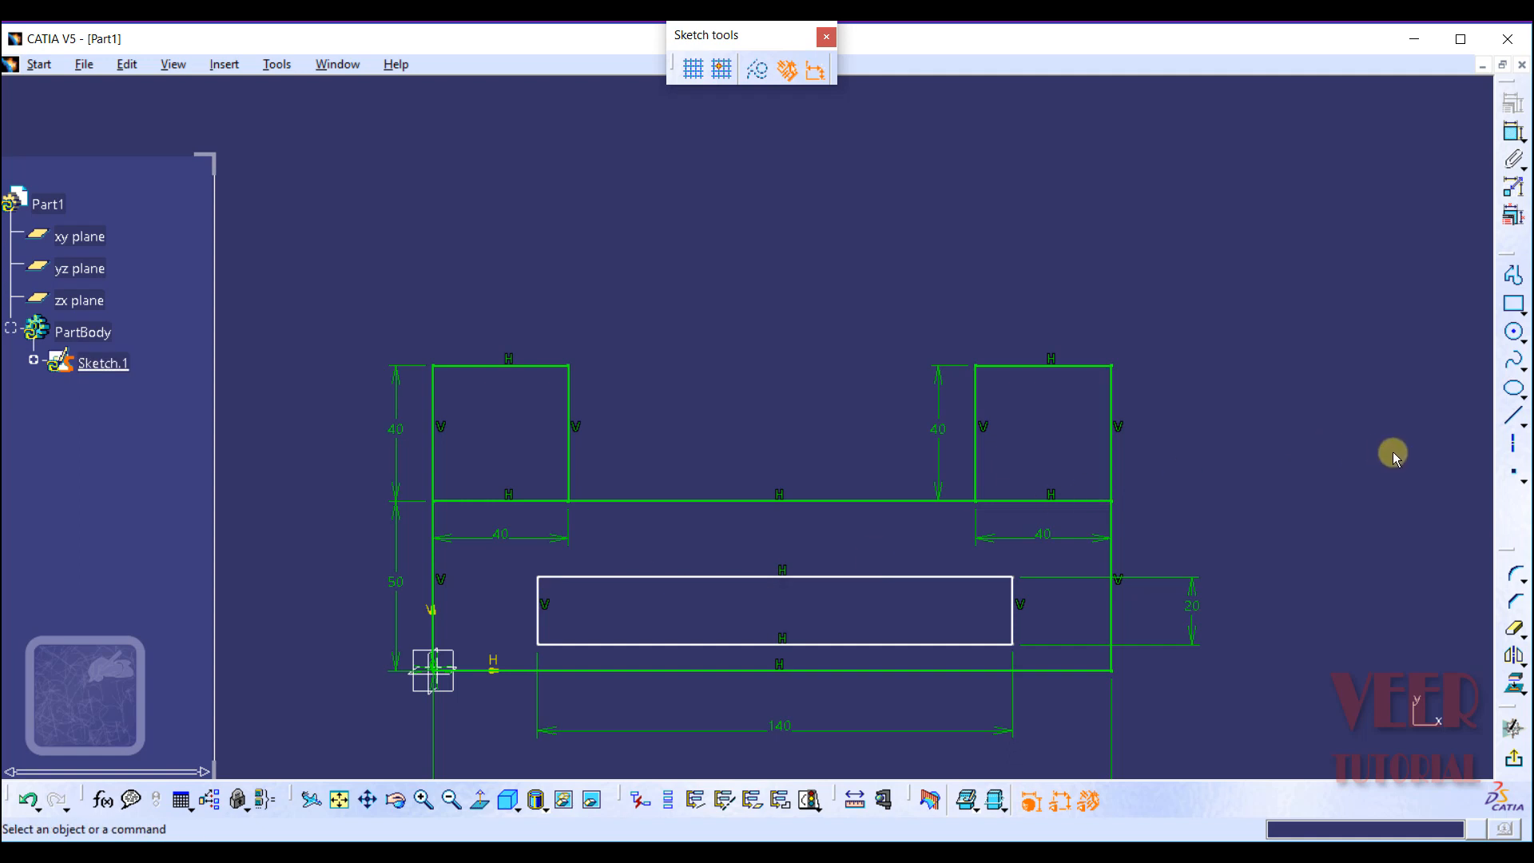
Step: Draw a circle of radius 10 mm centred on the midpoint of the slot rectangle's right edge
left_click(1510, 336)
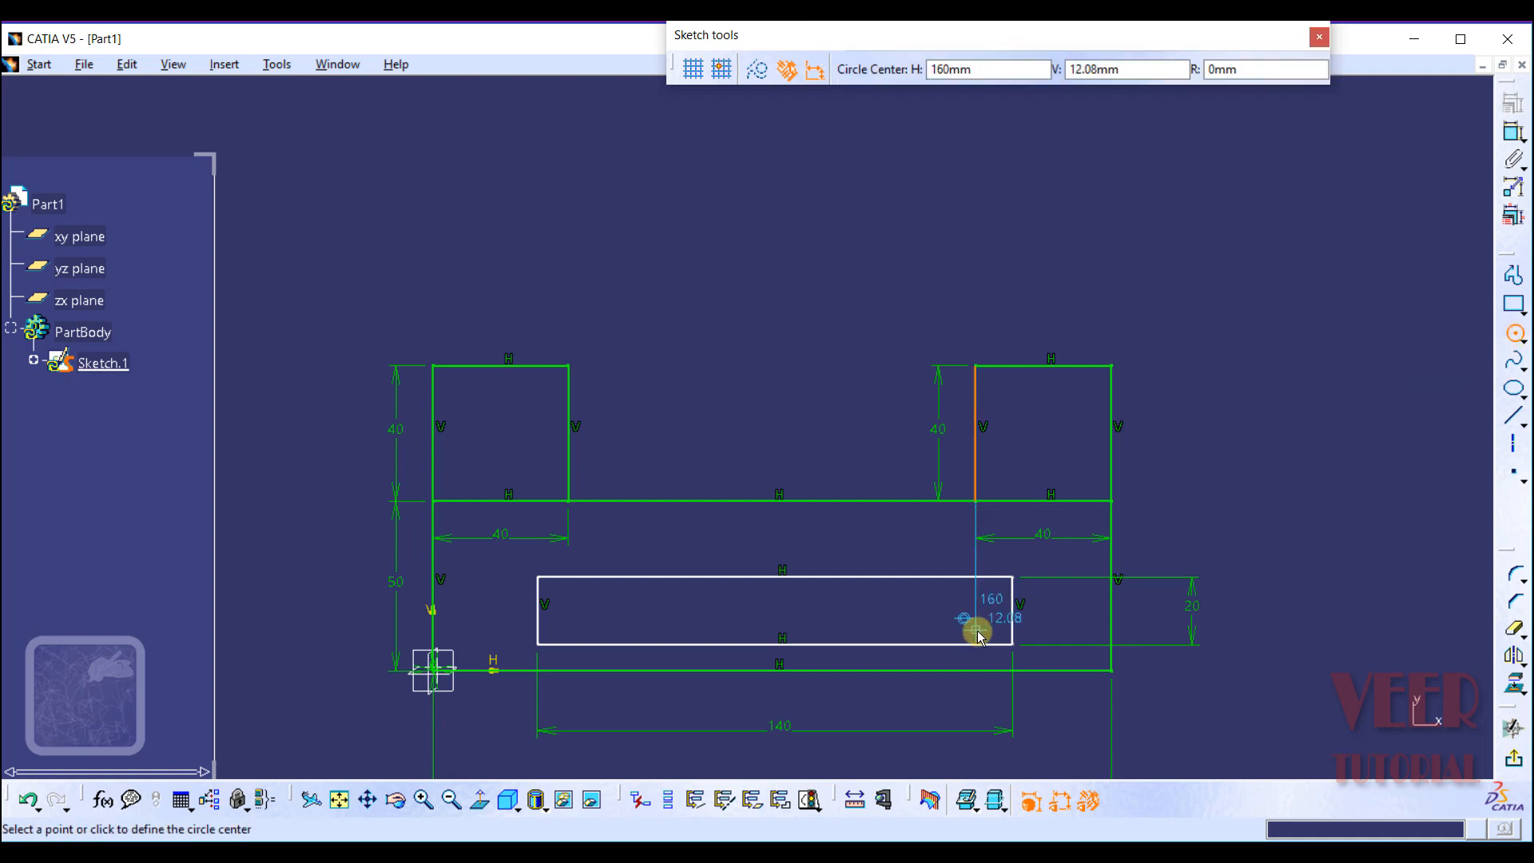
right_click(1011, 612)
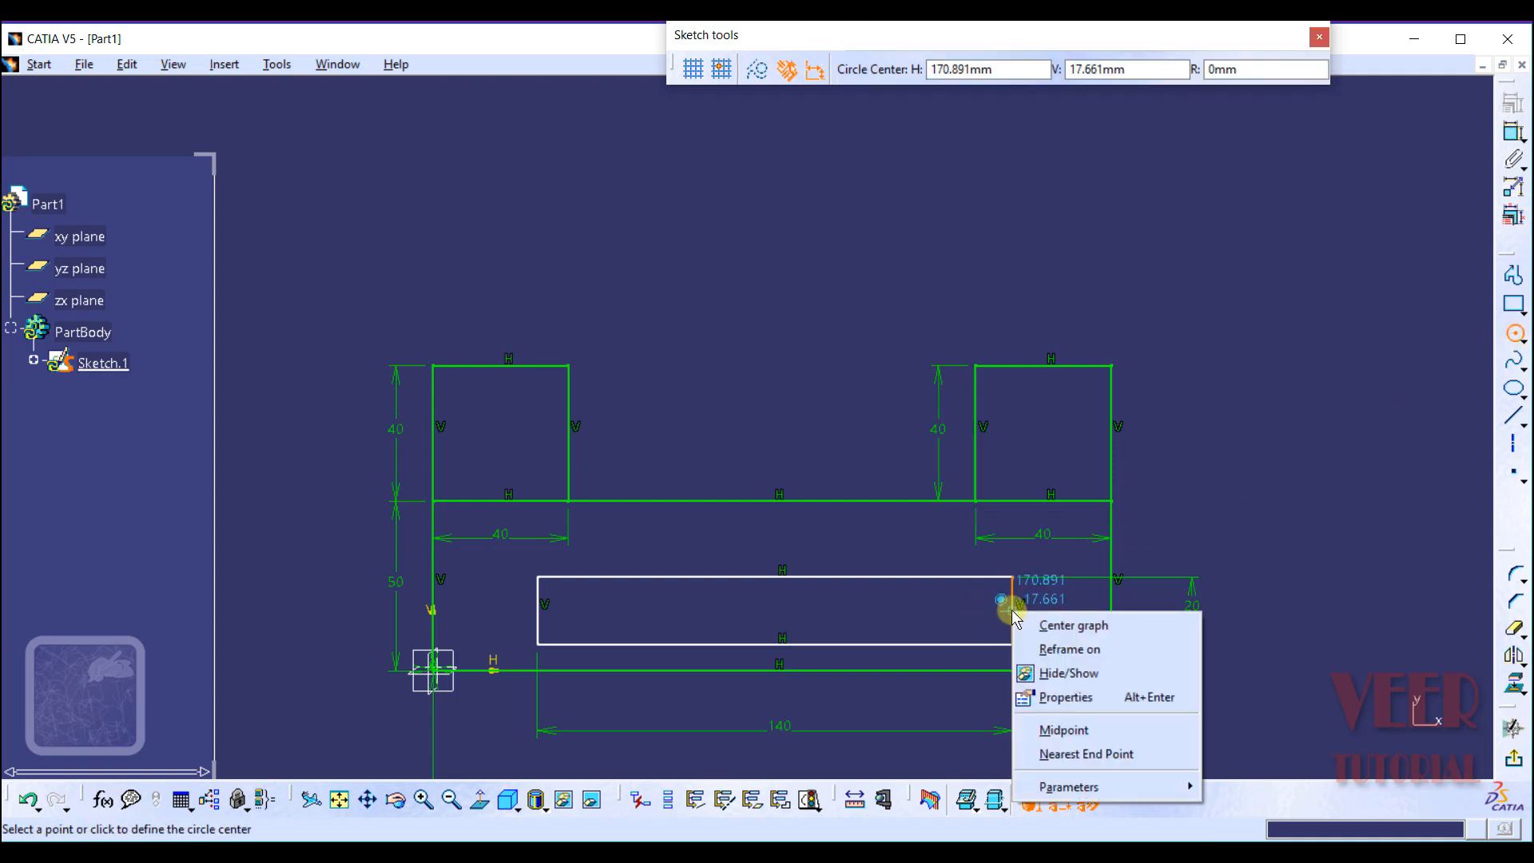
left_click(1069, 731)
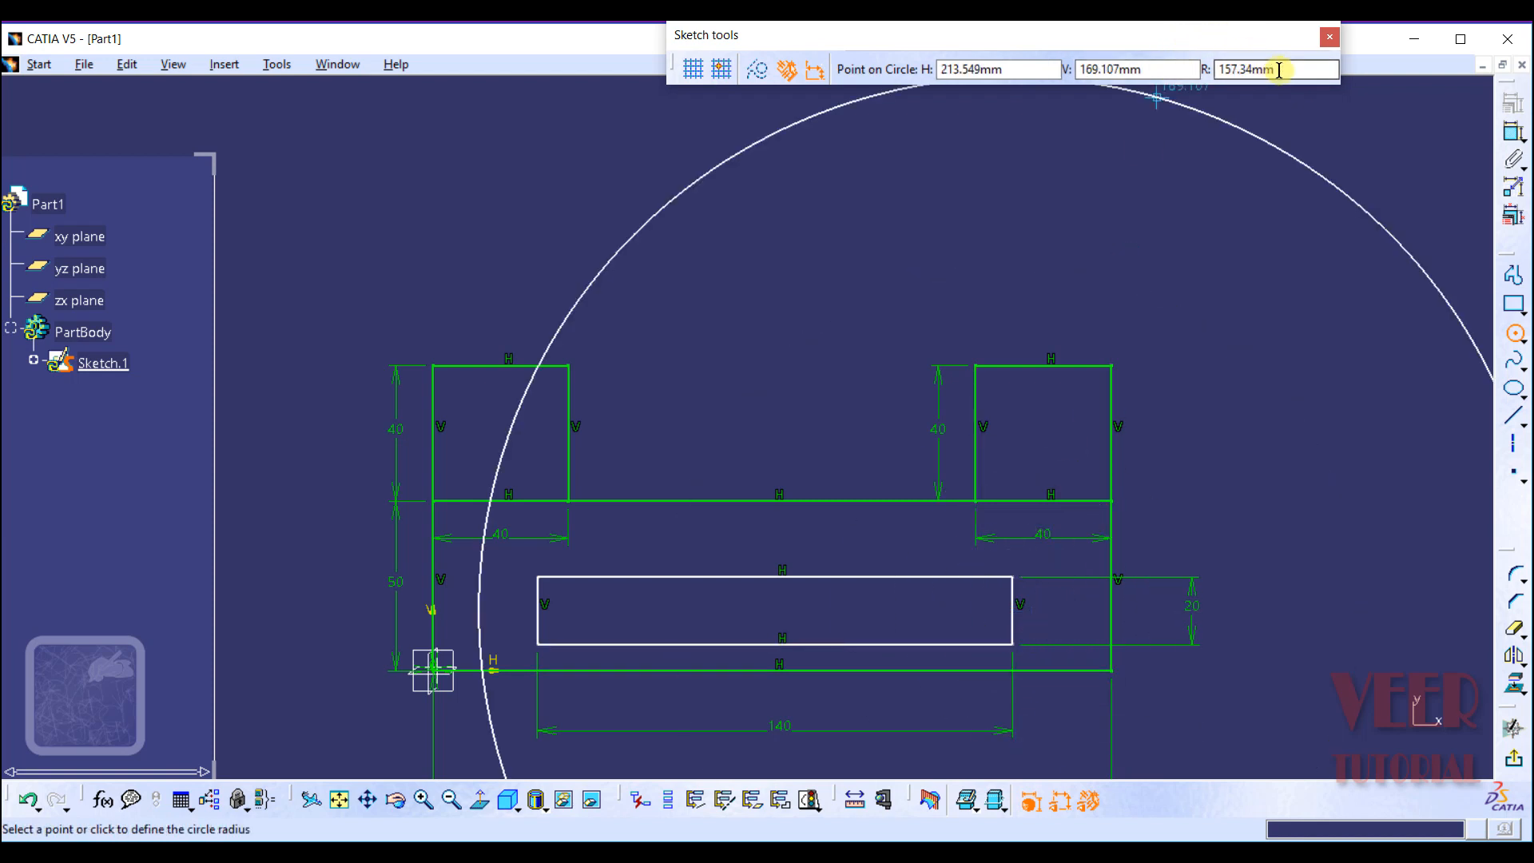
left_click(1246, 69)
type("10")
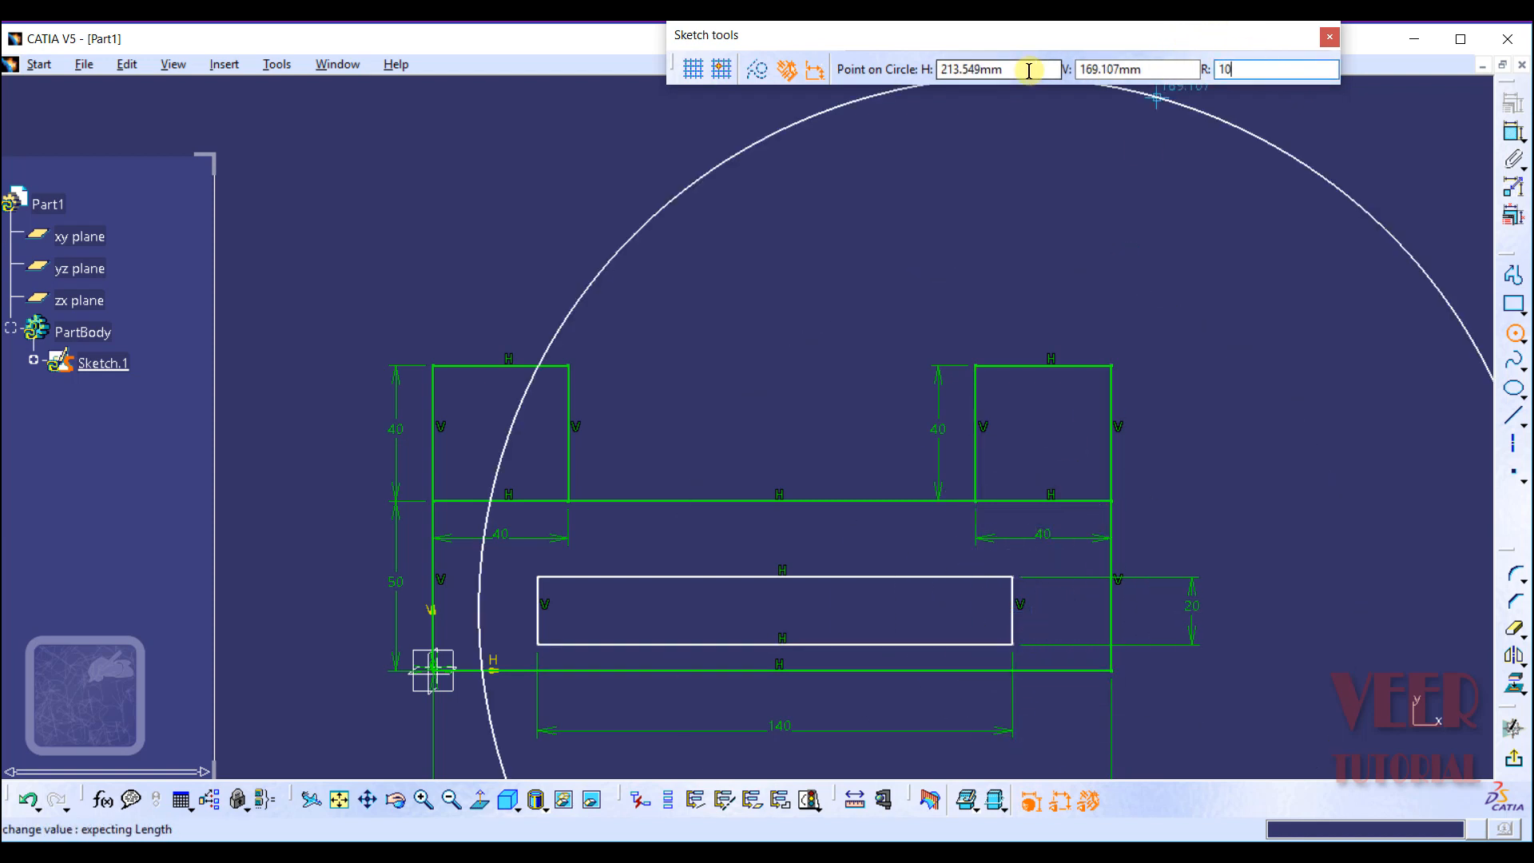
key("Return")
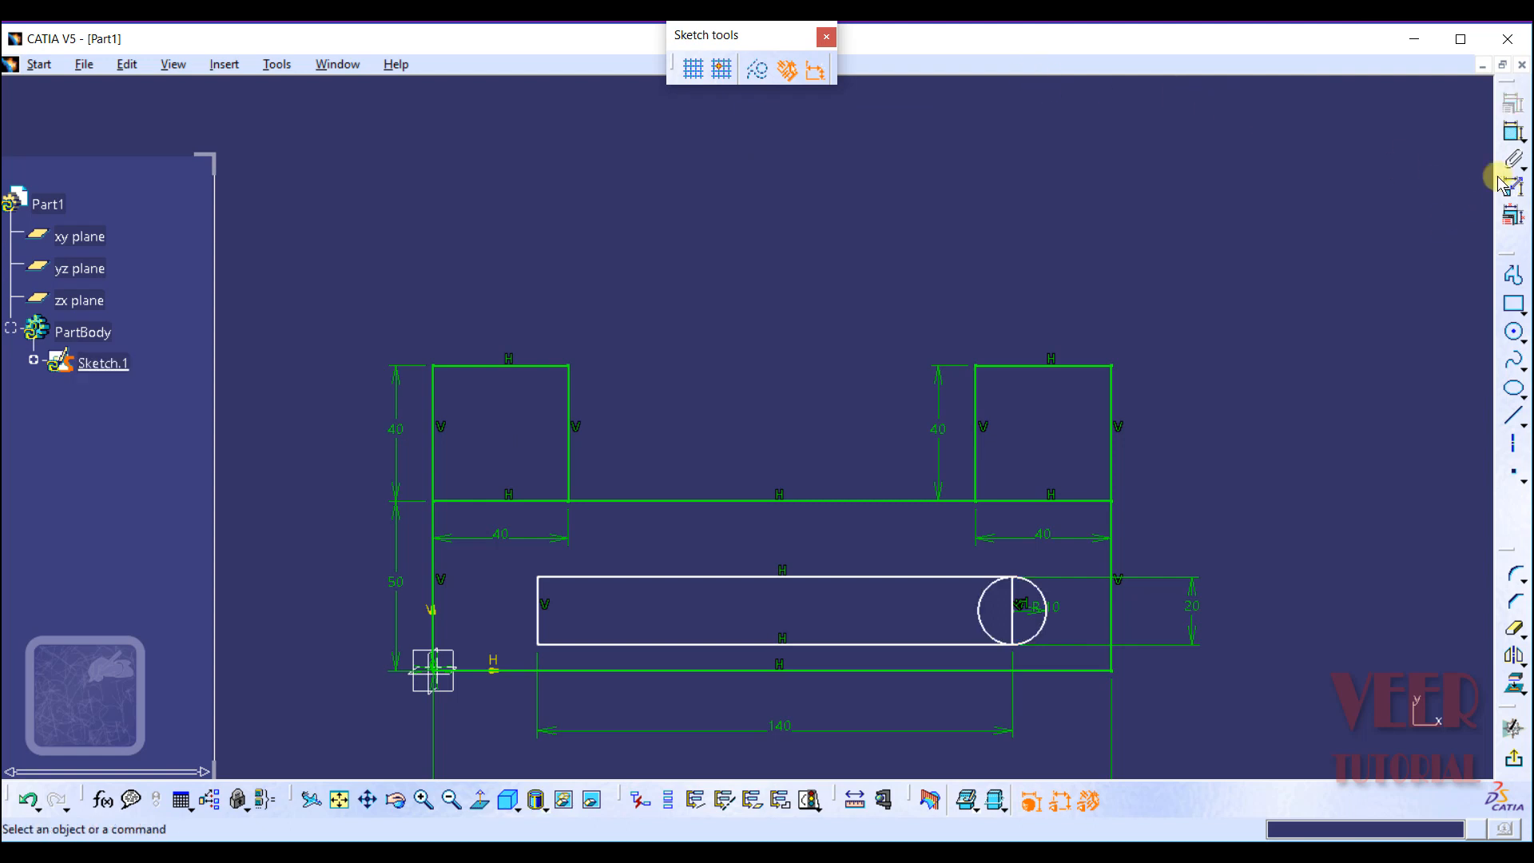
Step: Draw a second circle of radius 10 mm centred on the midpoint of the slot rectangle's left edge
left_click(1513, 331)
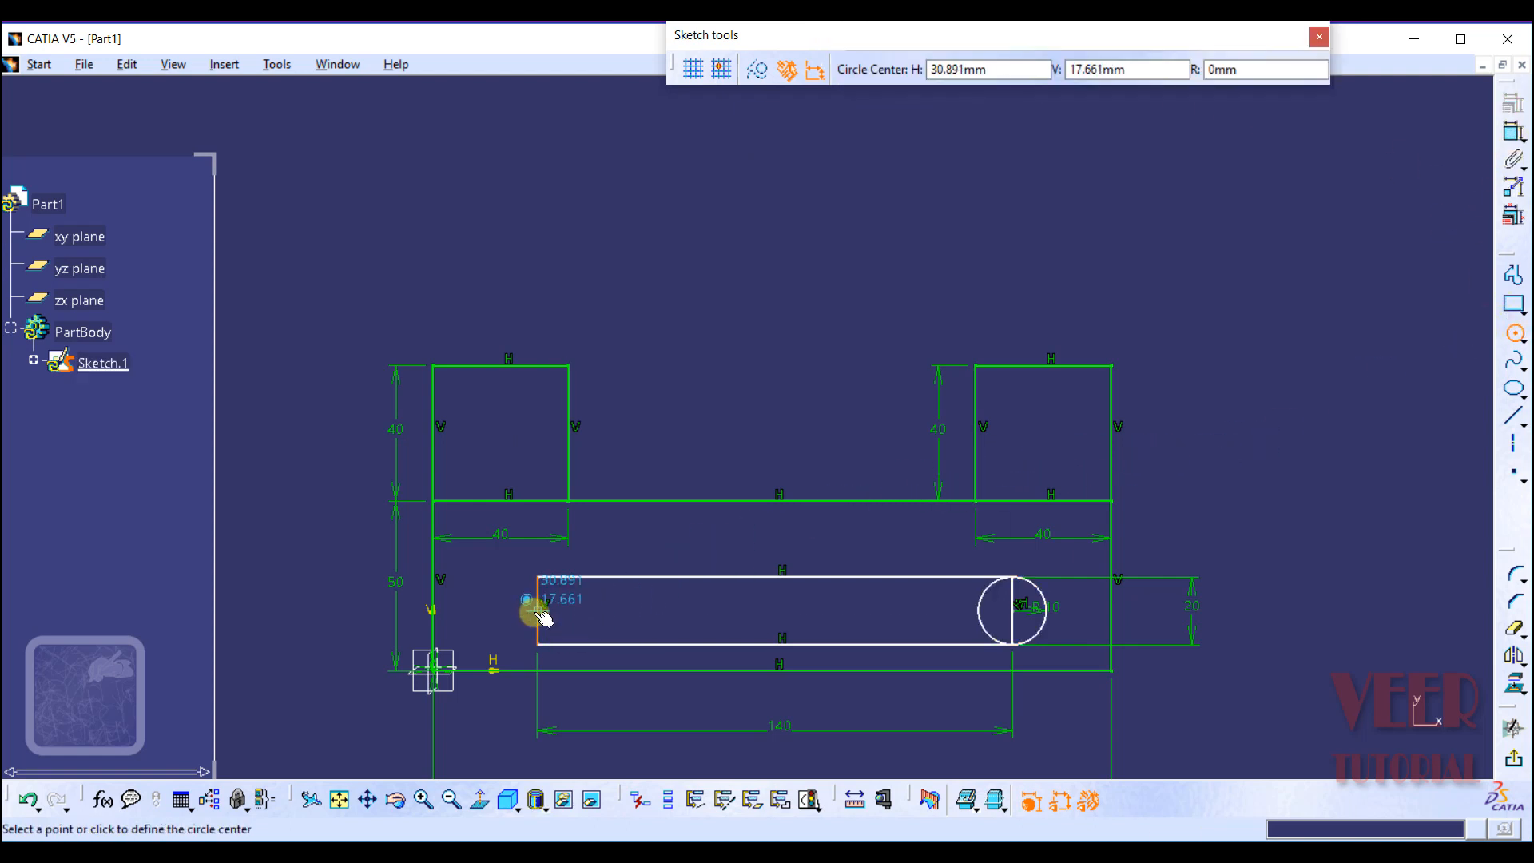
right_click(543, 617)
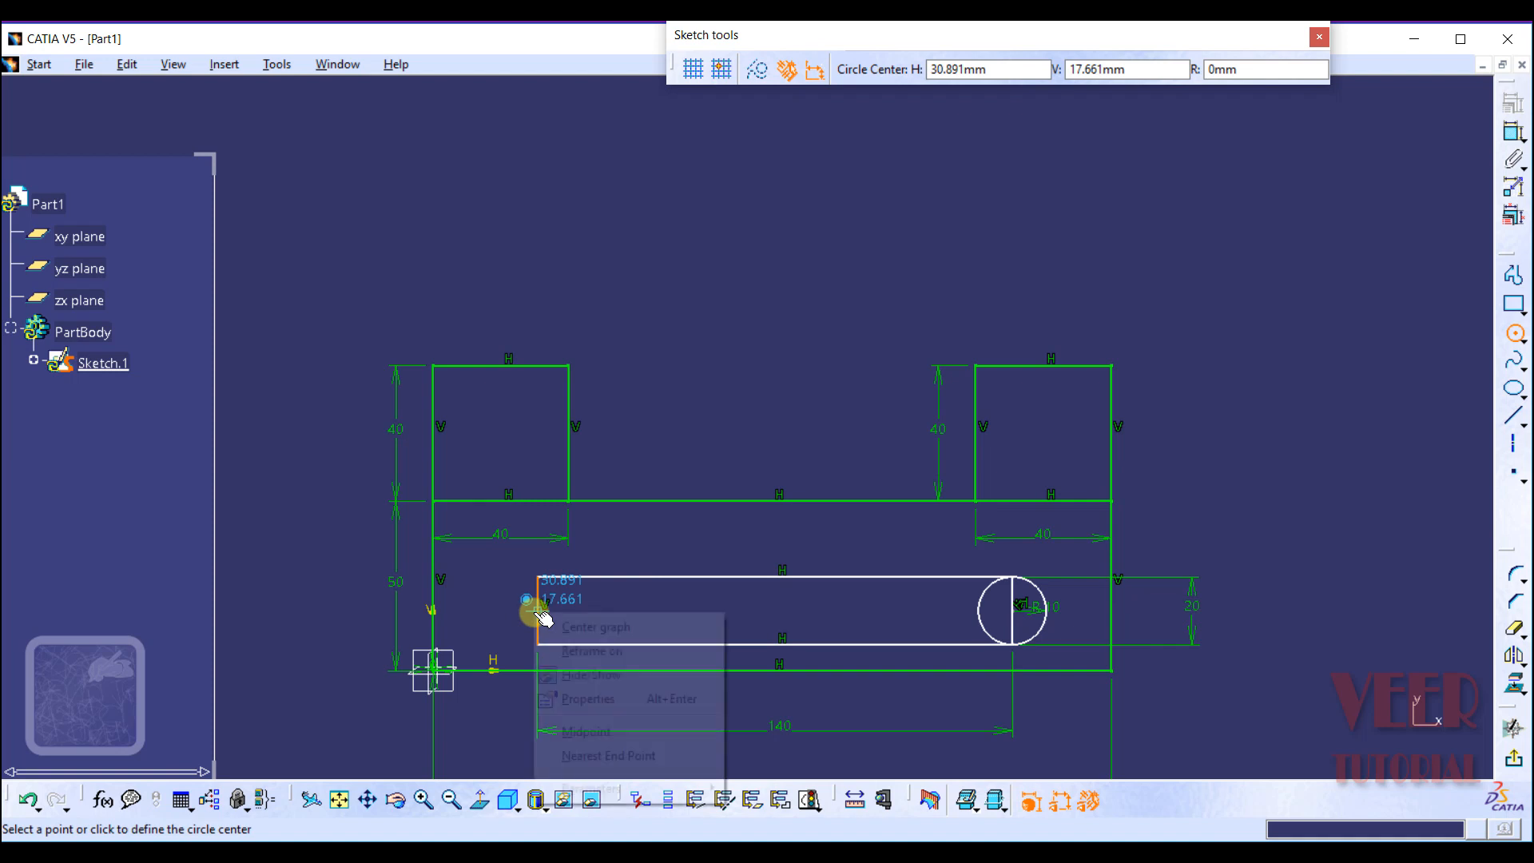
left_click(560, 732)
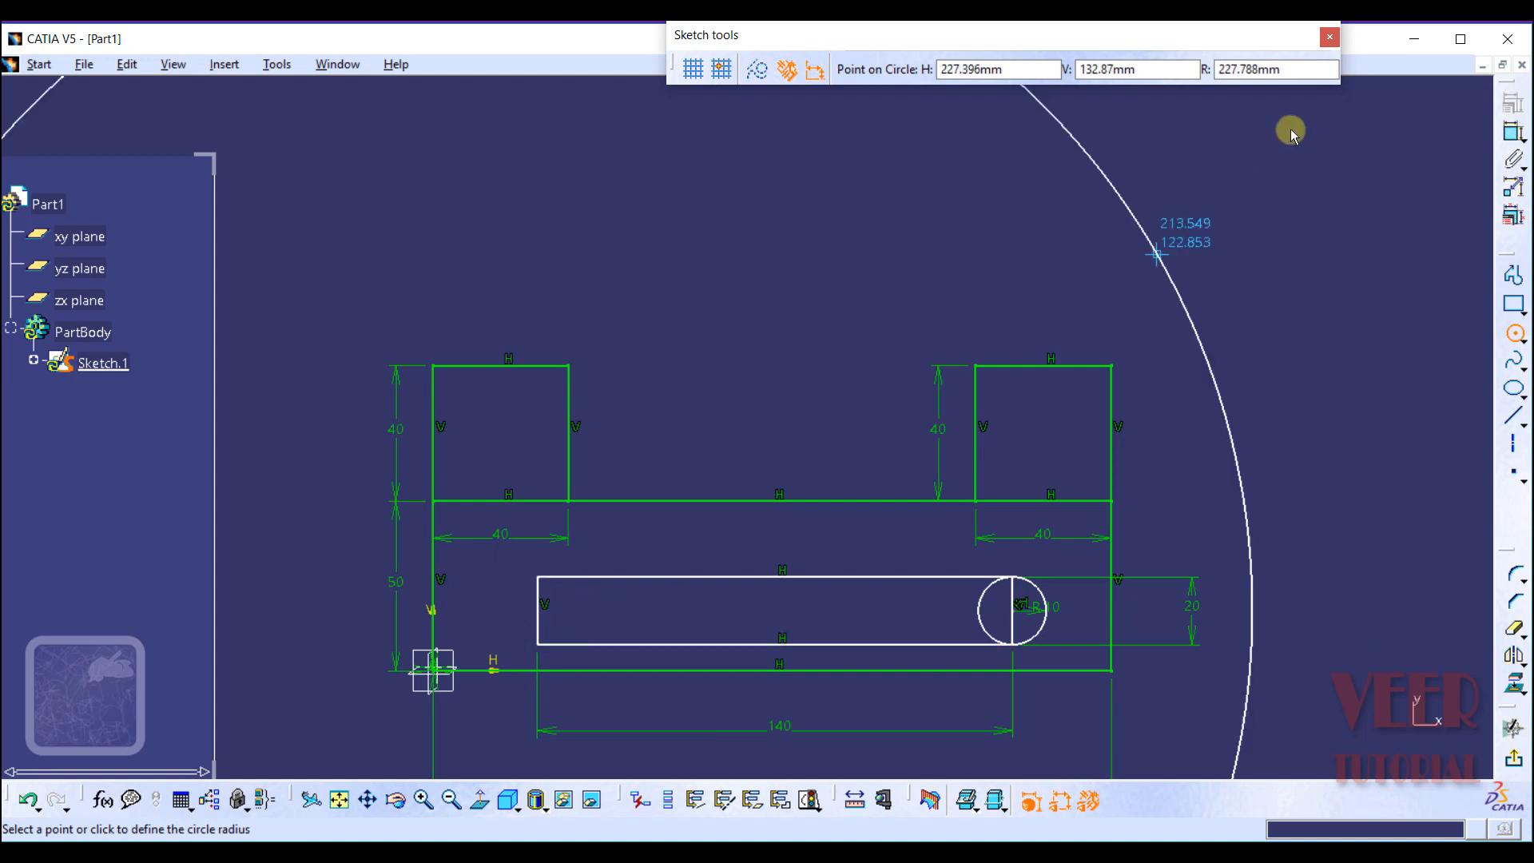
left_click(1294, 68)
type("10")
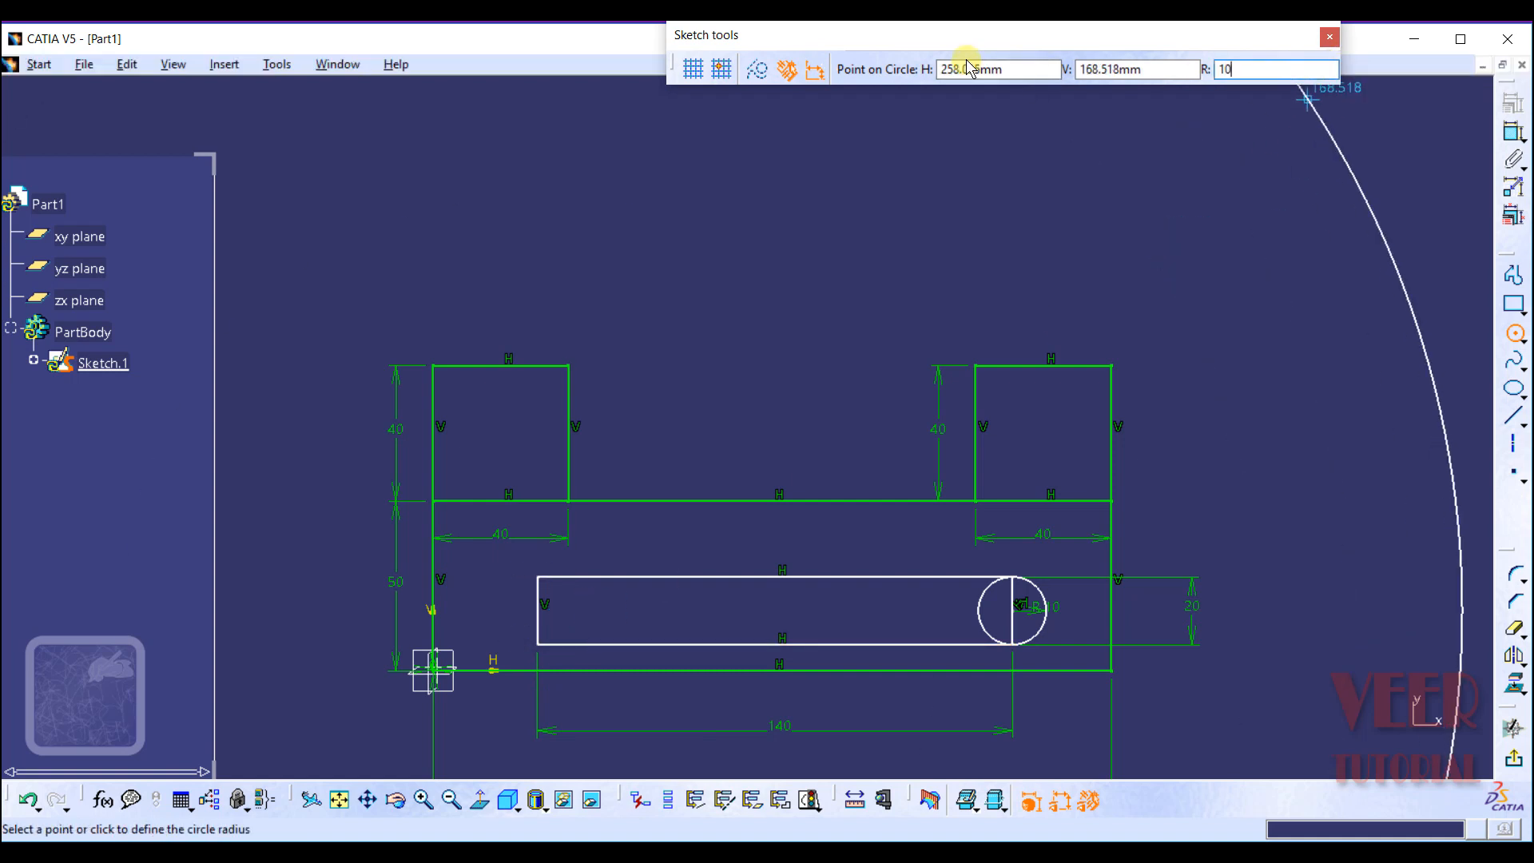
key("Return")
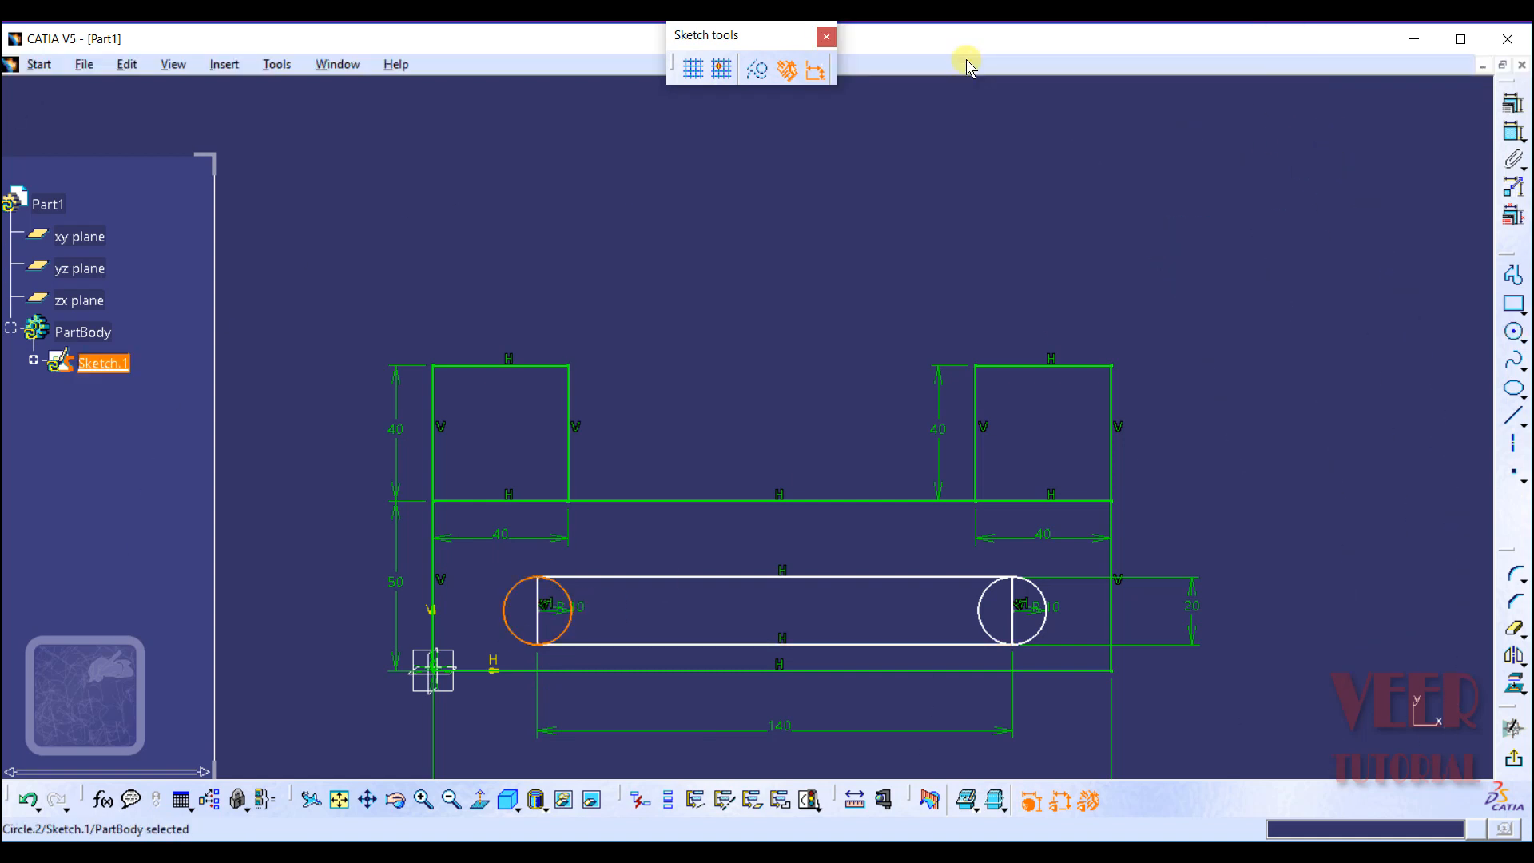
left_click(1383, 335)
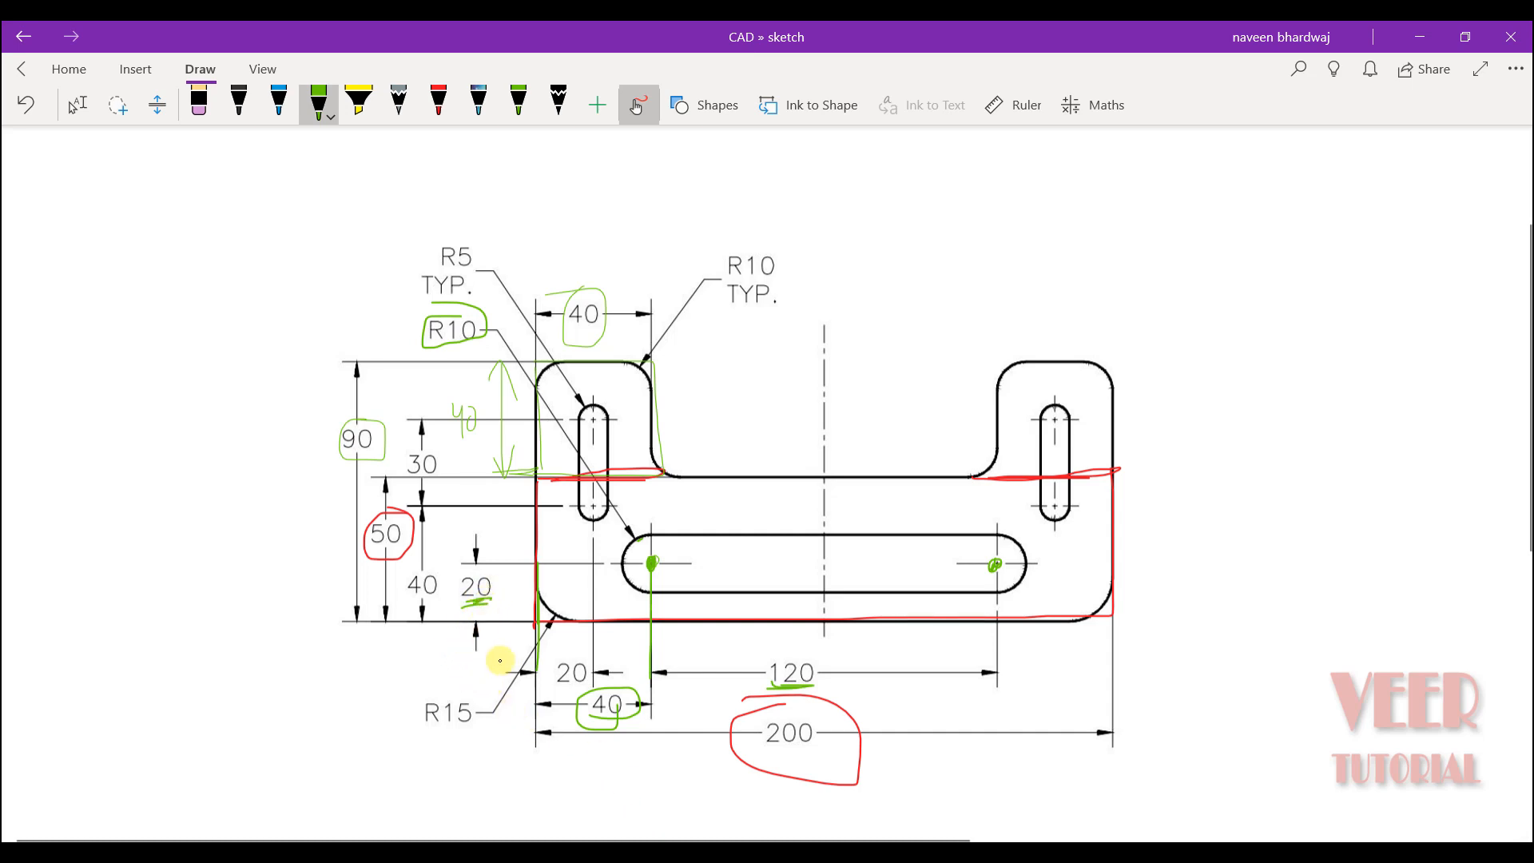
Step: In OneNote, trace the drawing's bottom and left edges in green near the lower-left corner, then return to CATIA
left_click_drag(533, 620, 605, 617)
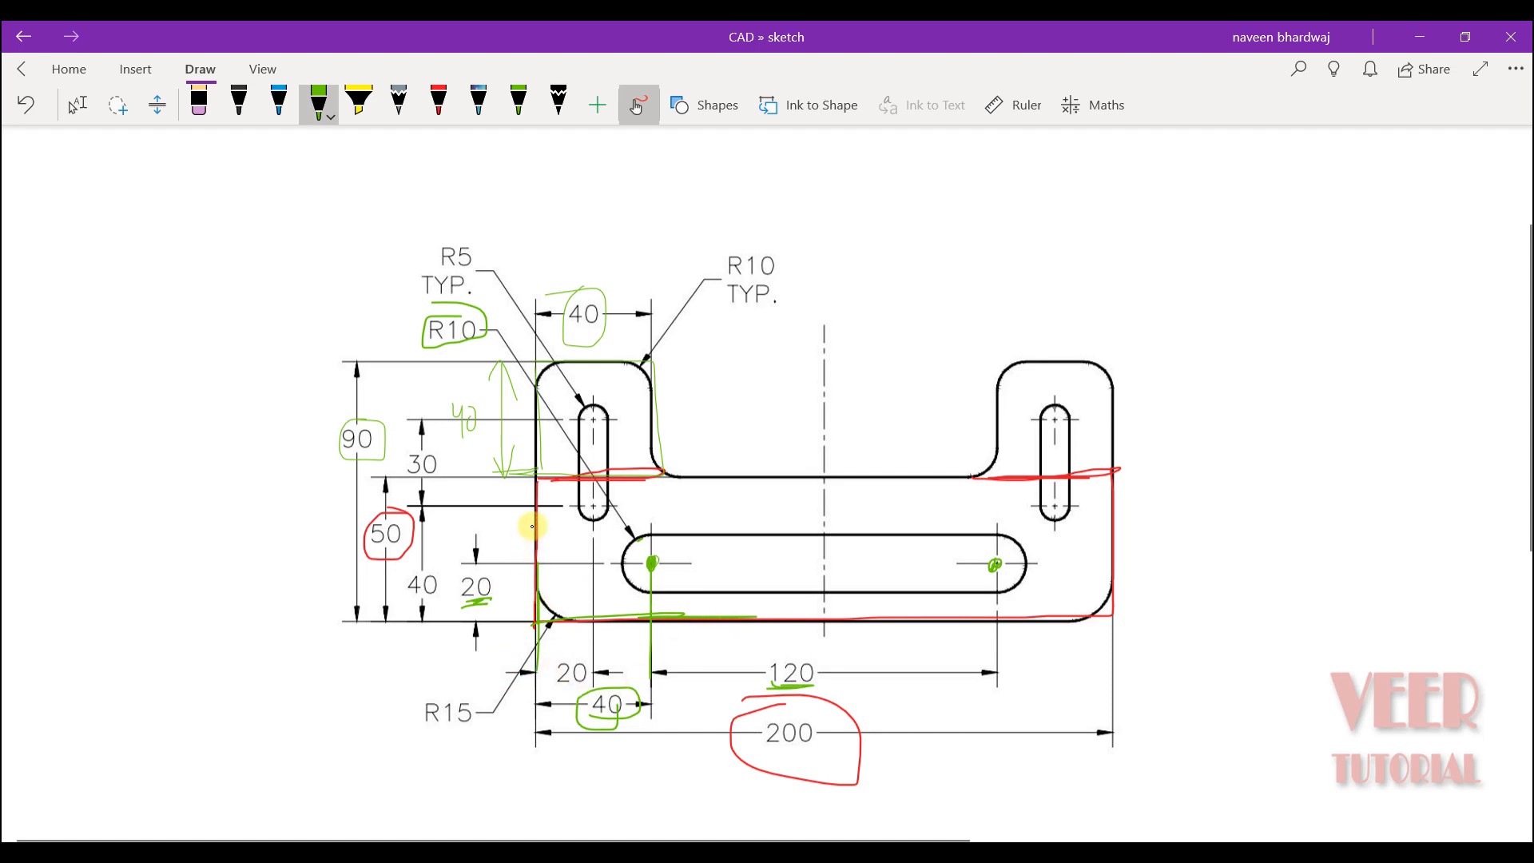
left_click_drag(537, 521, 543, 626)
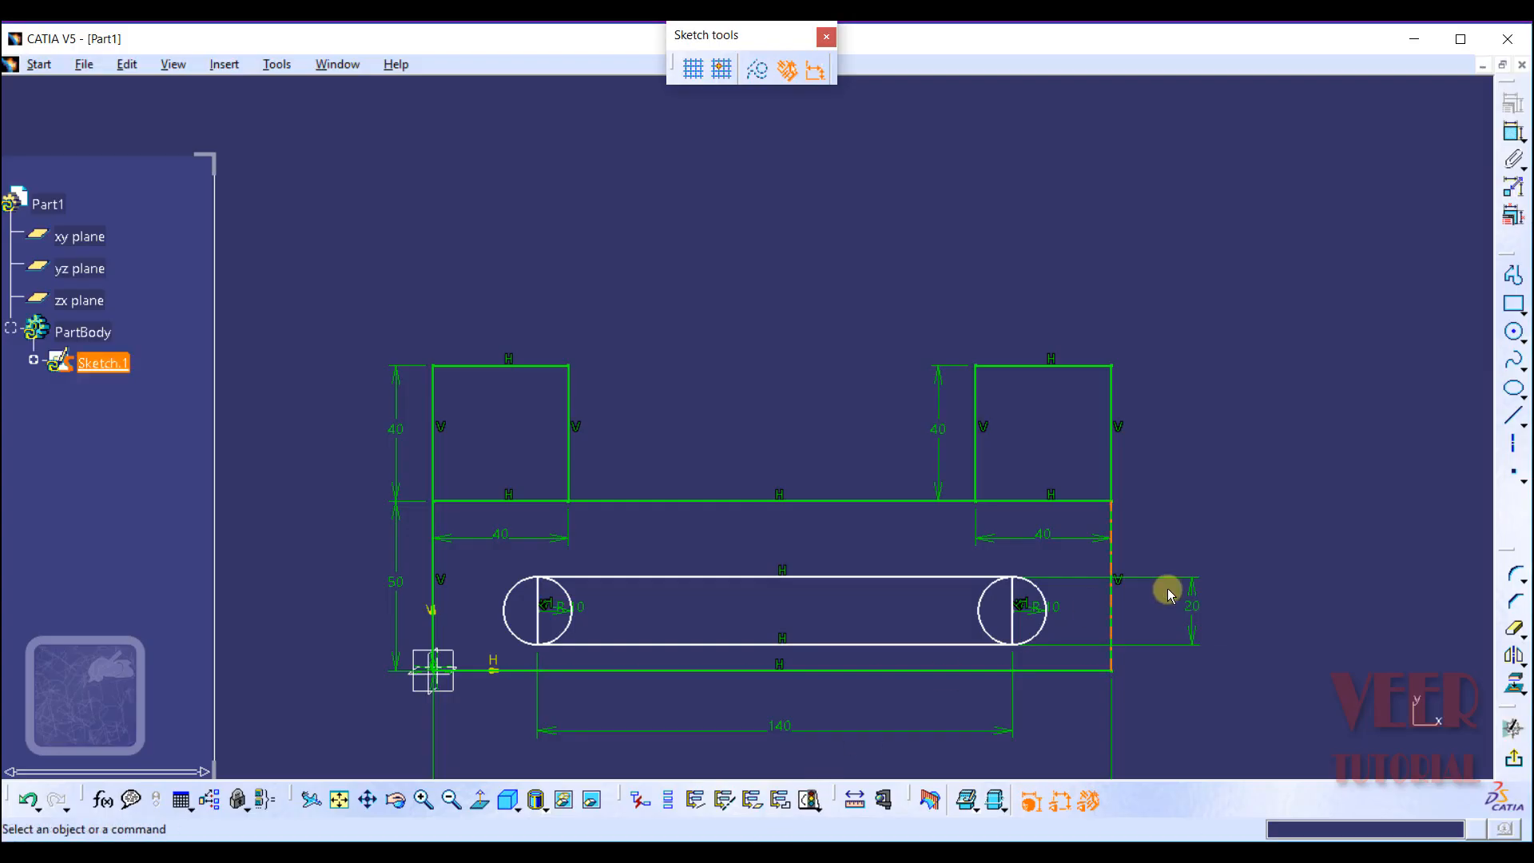
left_click(1168, 592)
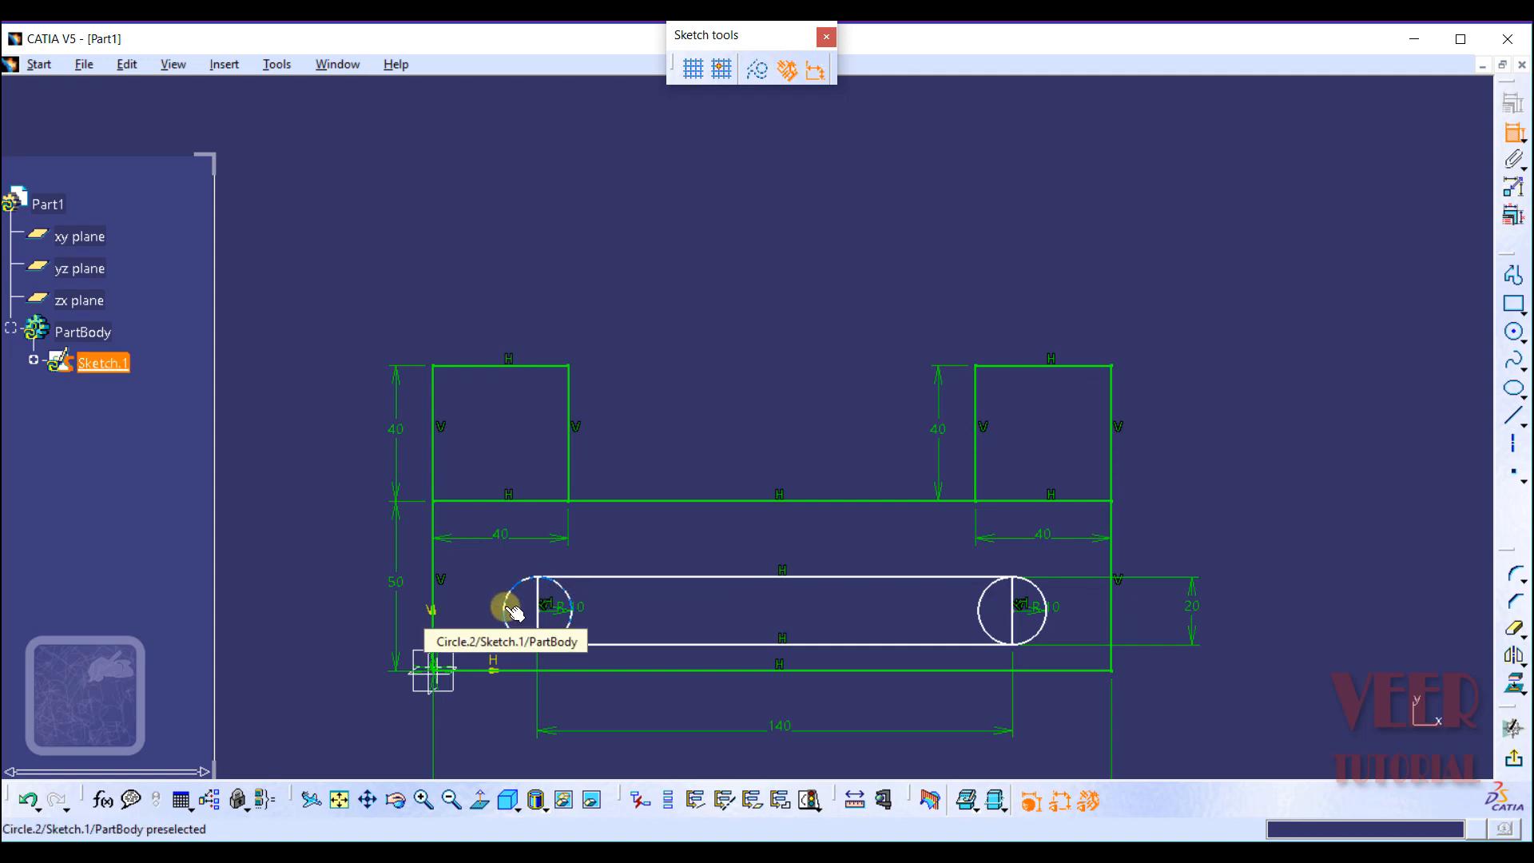
Step: Constrain the horizontal distance from the left circle's centre to the base rectangle's left edge to 40 mm
left_click(543, 611)
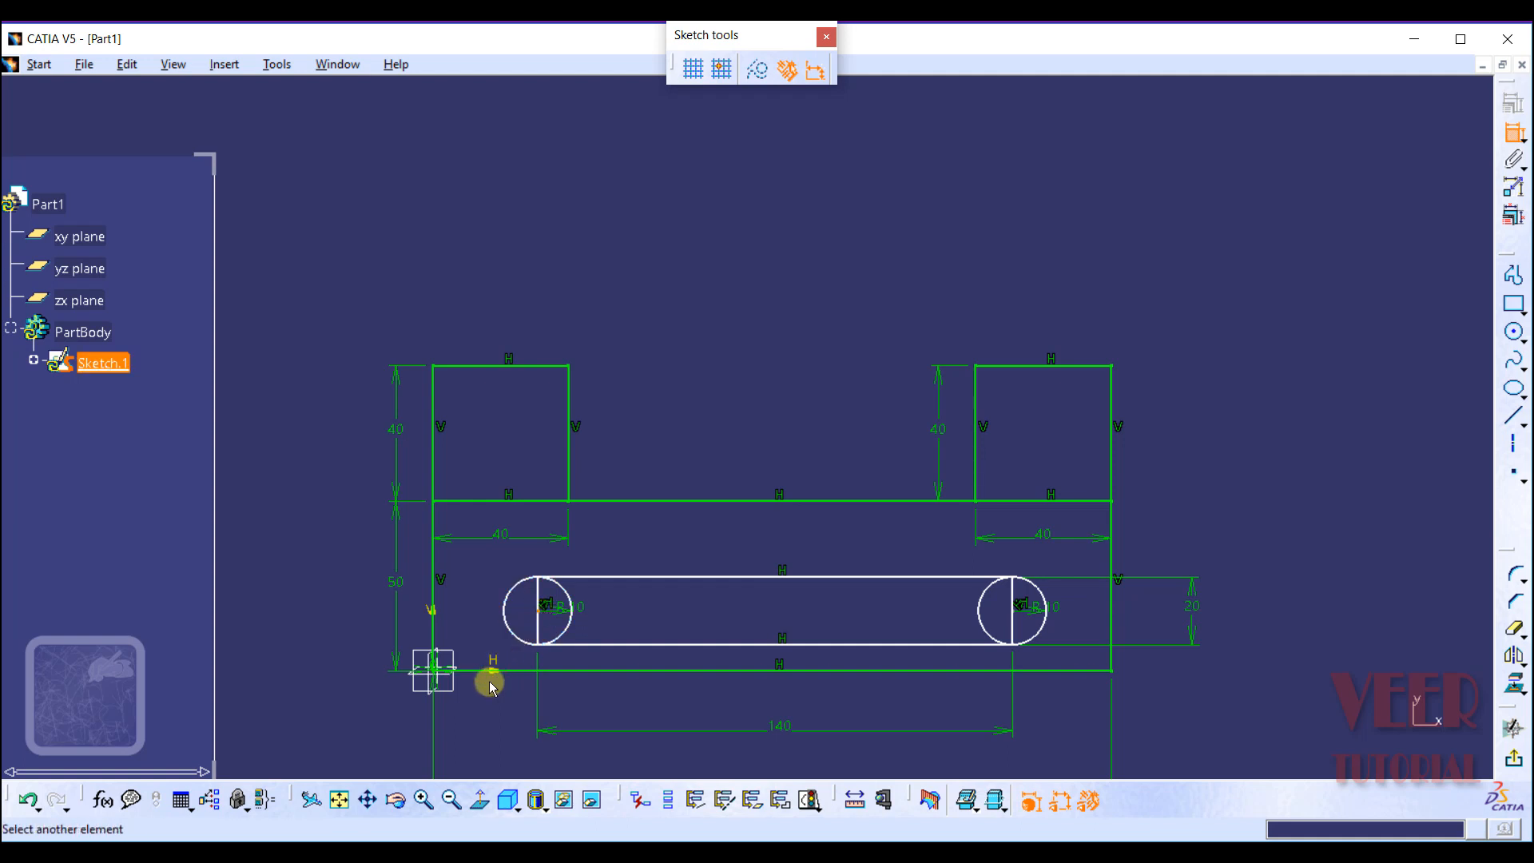
left_click(434, 582)
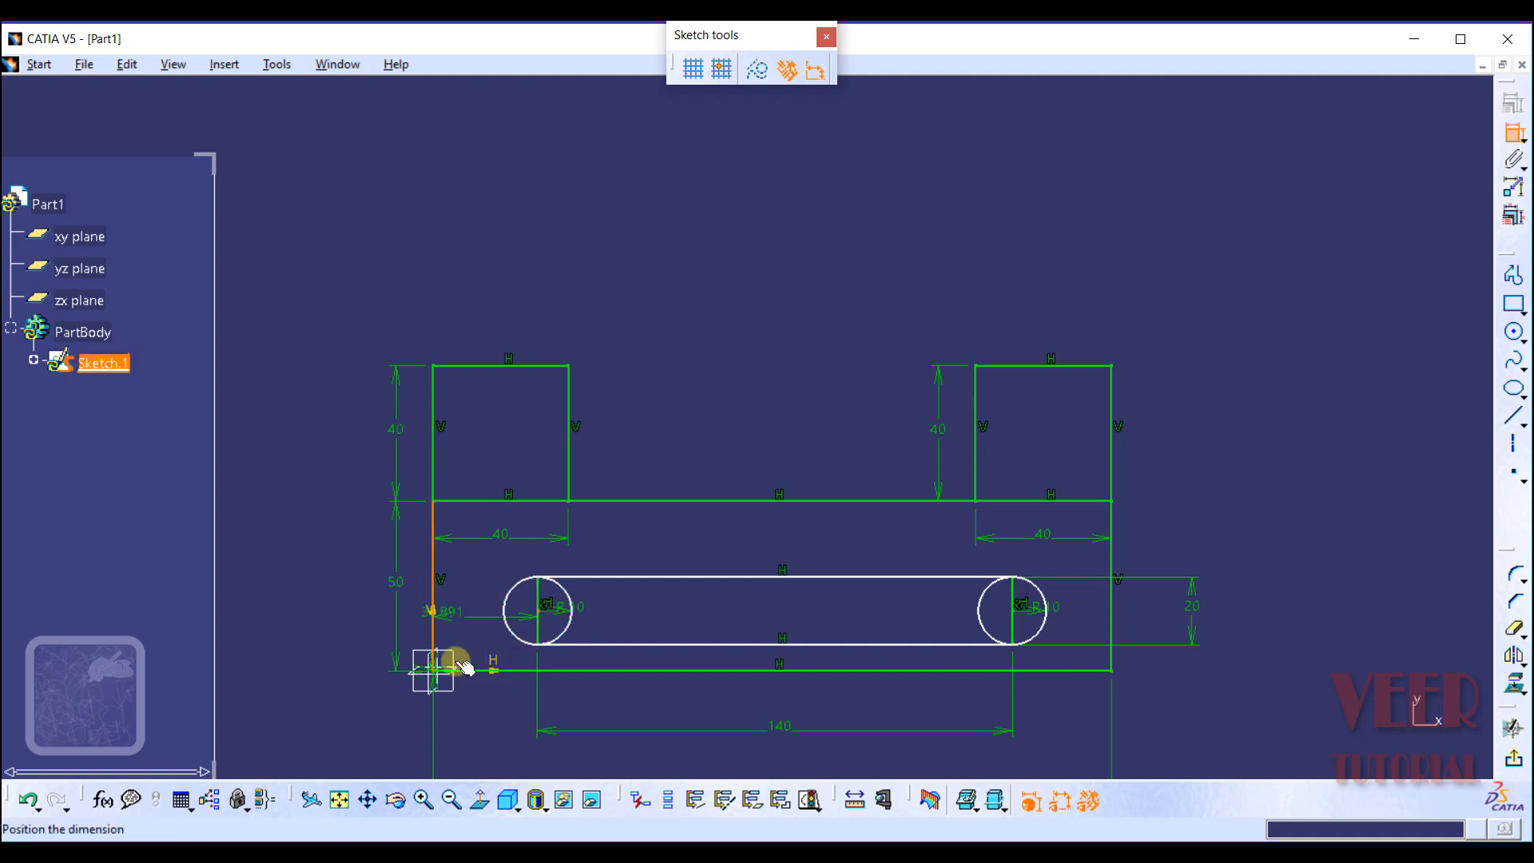
left_click(478, 730)
double_click(478, 731)
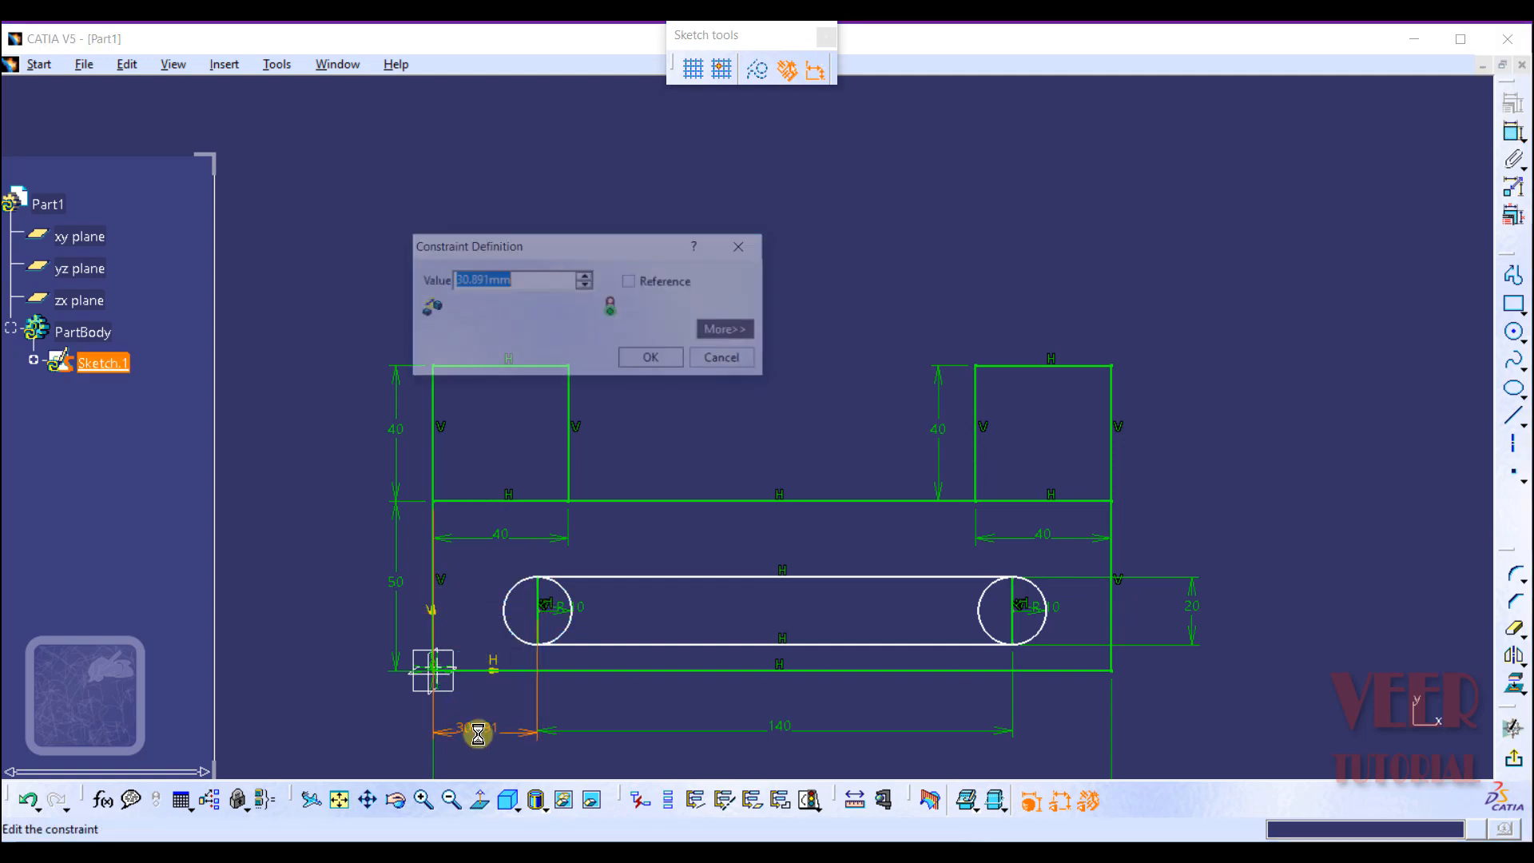
type("40")
key("Return")
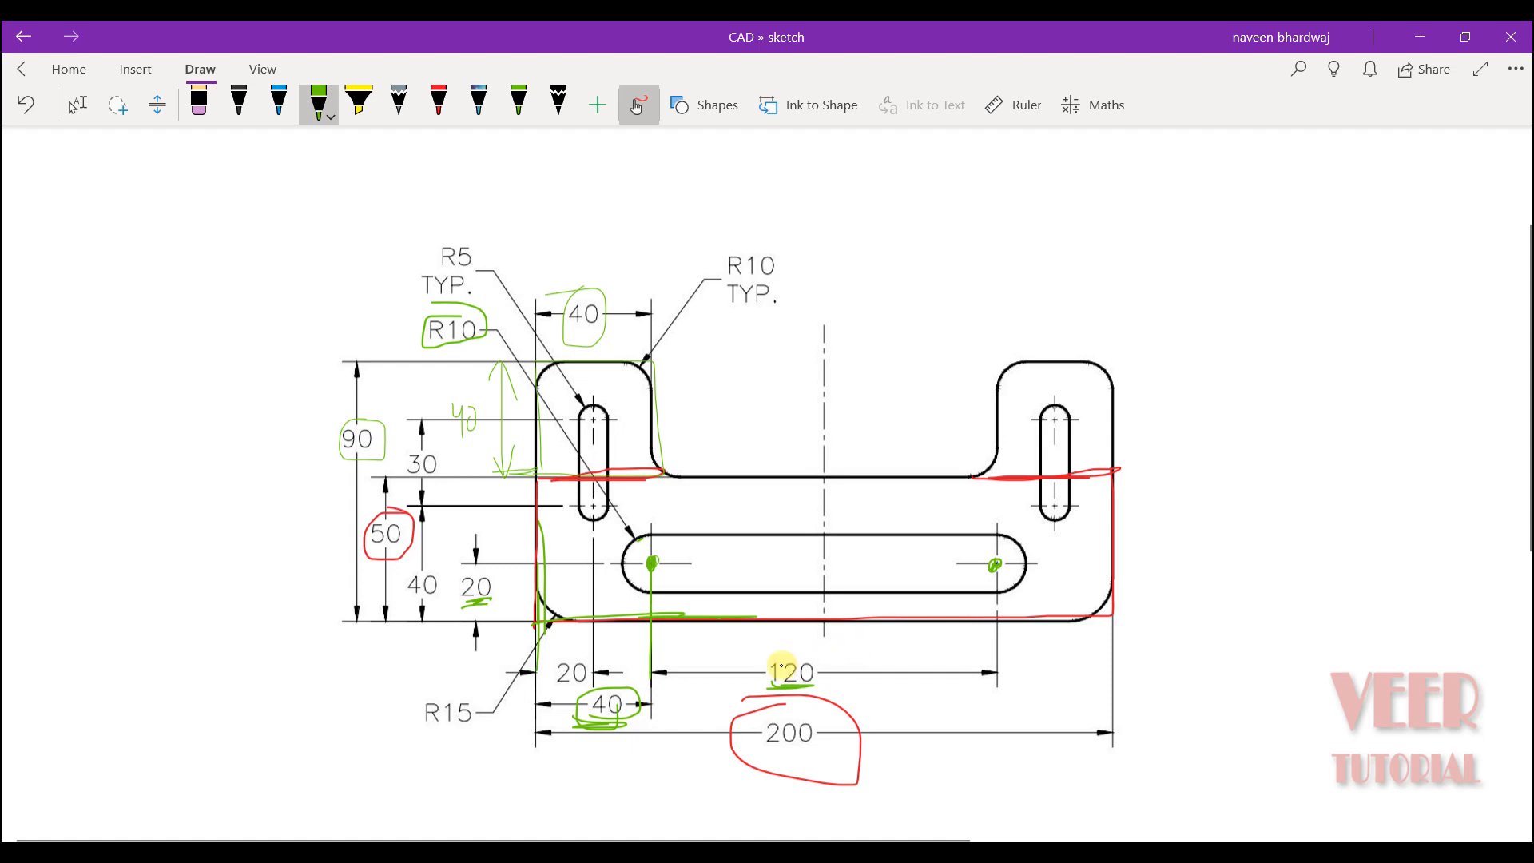
Step: In OneNote, circle the slot's 120 centre-distance dimension in green, then return to CATIA and restore the view normal to the sketch
mouse_move(793, 654)
left_mouse_down()
mouse_move(774, 663)
mouse_move(828, 650)
mouse_move(746, 671)
mouse_move(831, 662)
left_mouse_up()
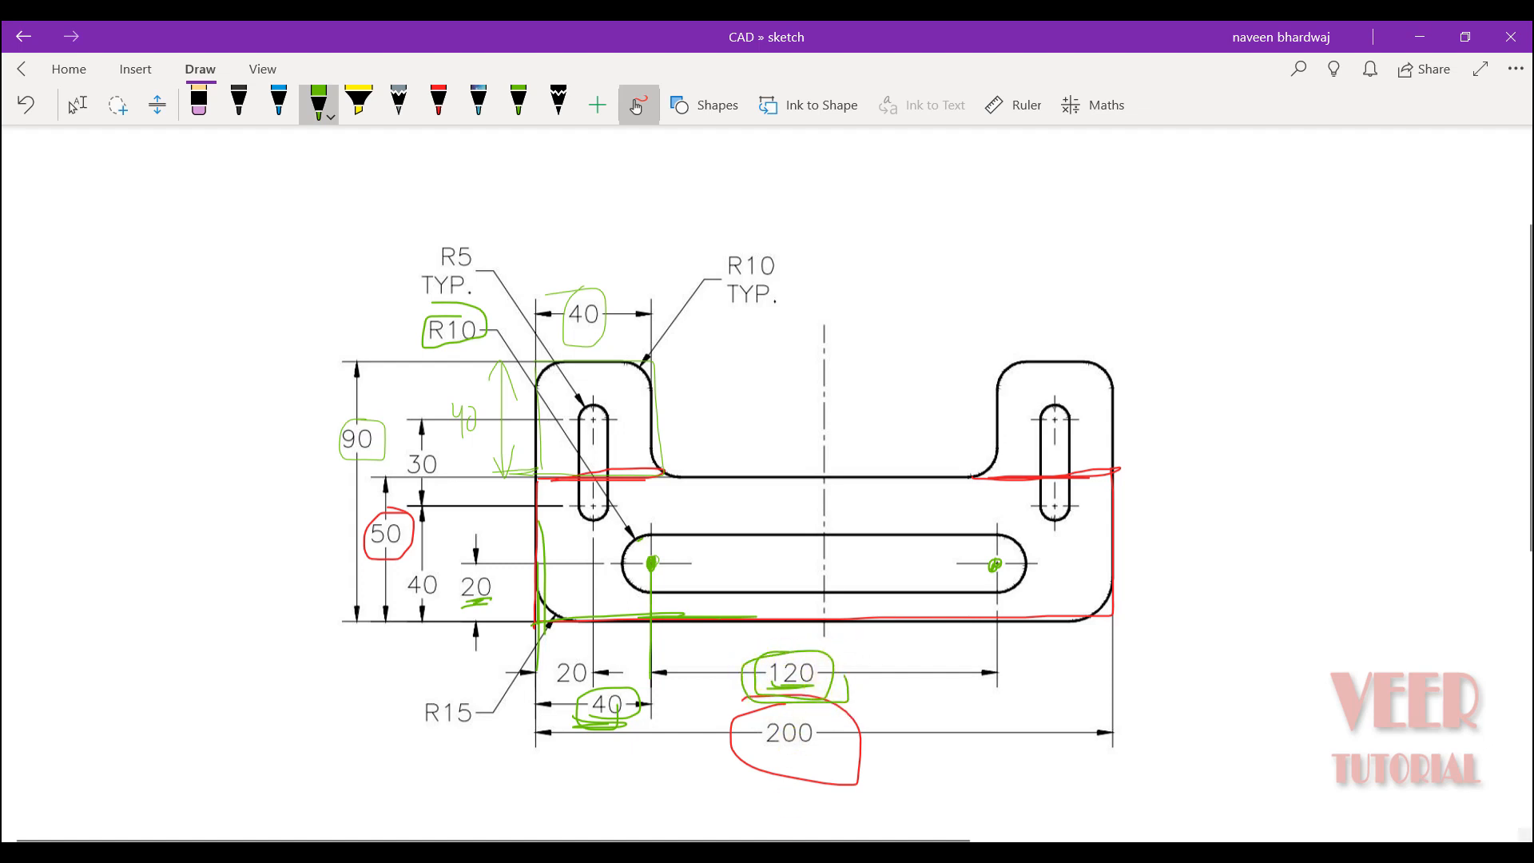
key("alt+Tab")
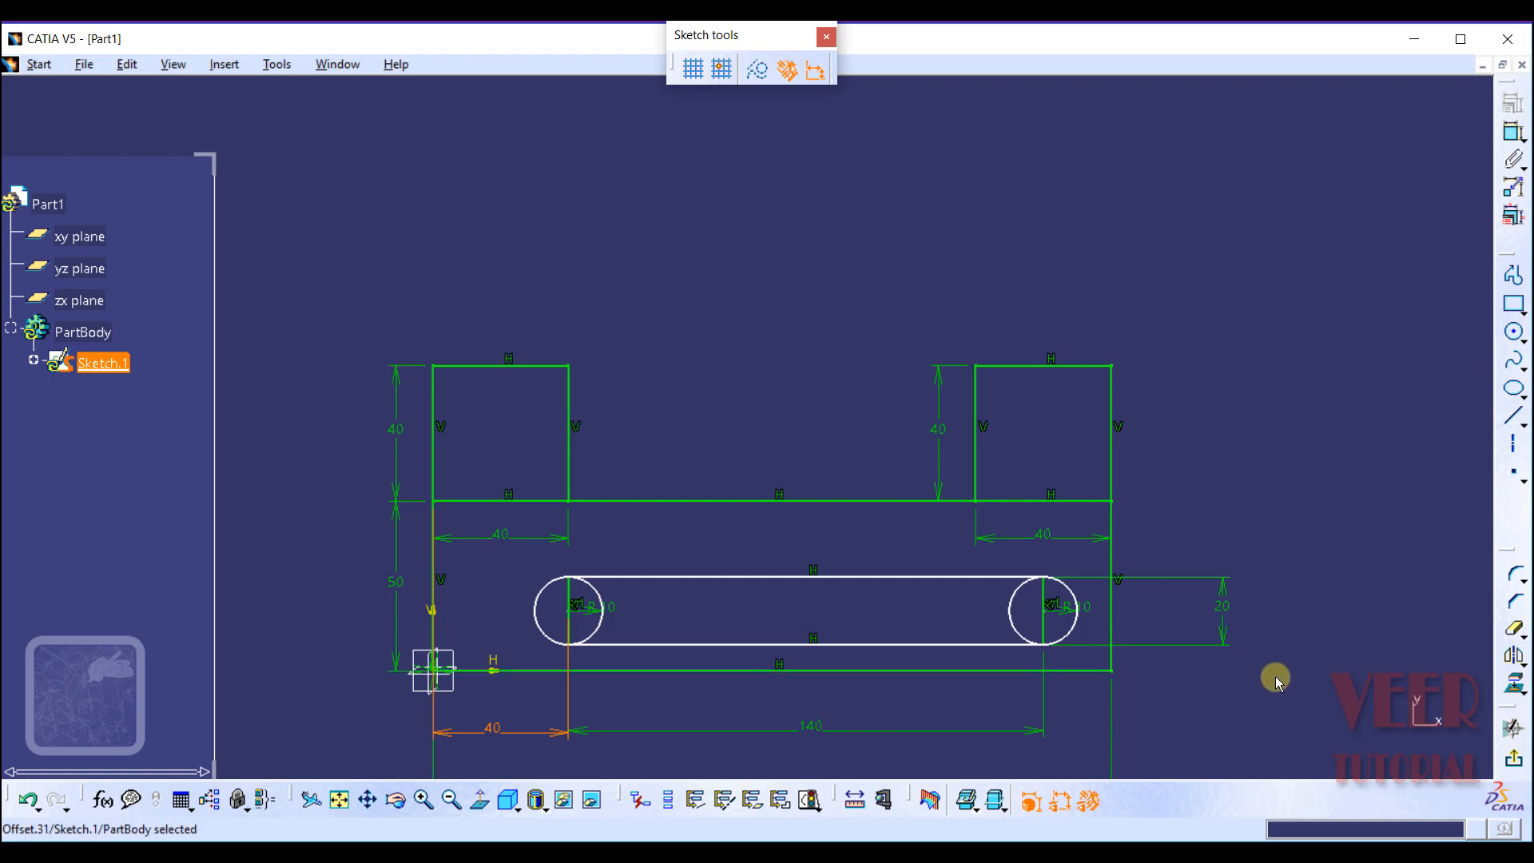
scroll(1277, 683, "up", 2)
middle_click_drag(1276, 683, 969, 724)
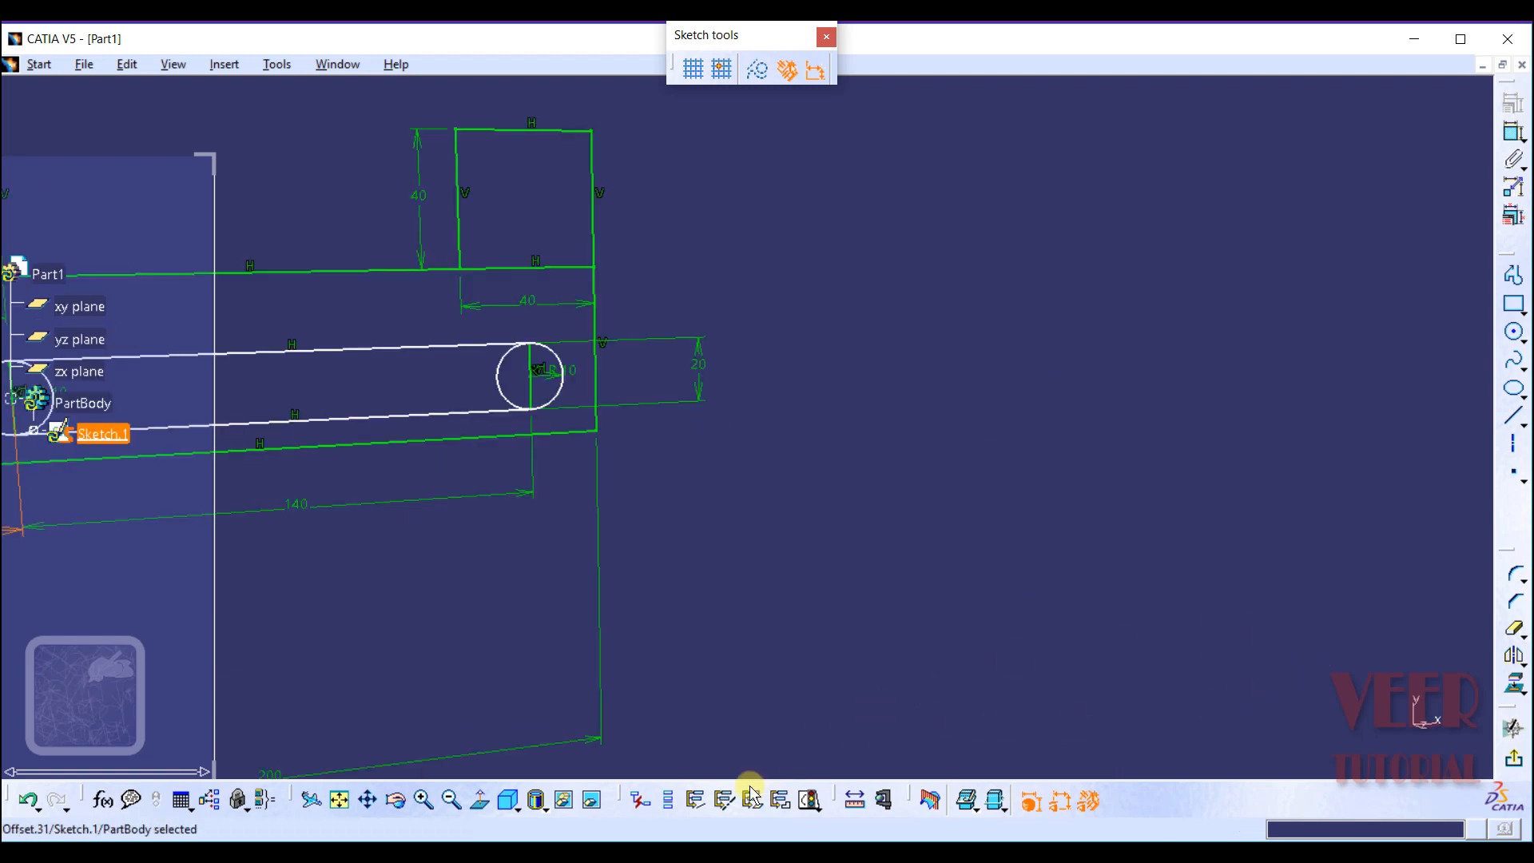
left_click(479, 799)
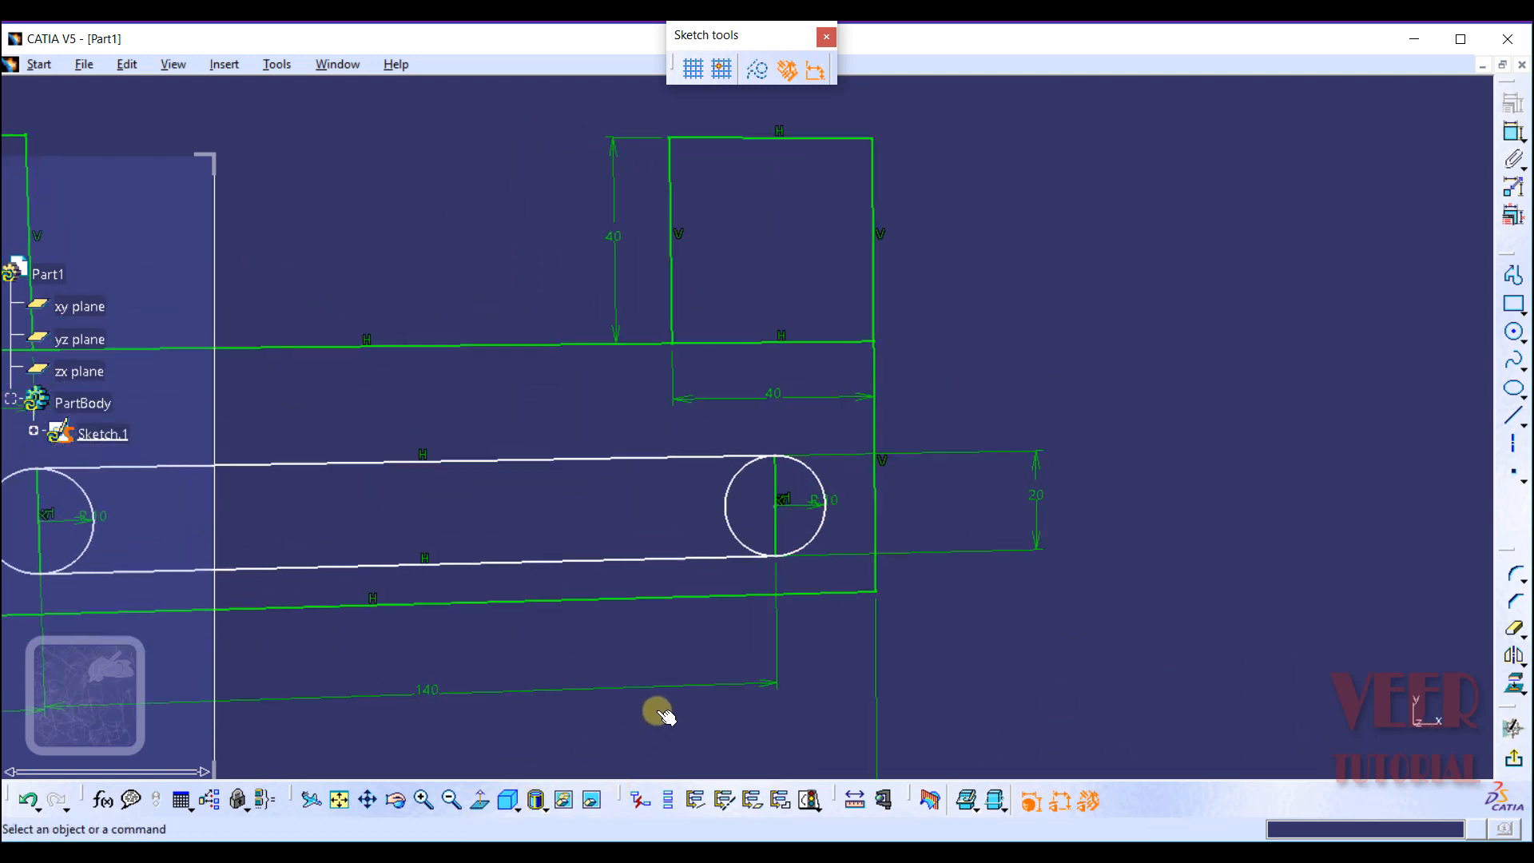
Step: Set the distance between the slot's two circle centres to 120 mm
middle_click(1174, 327)
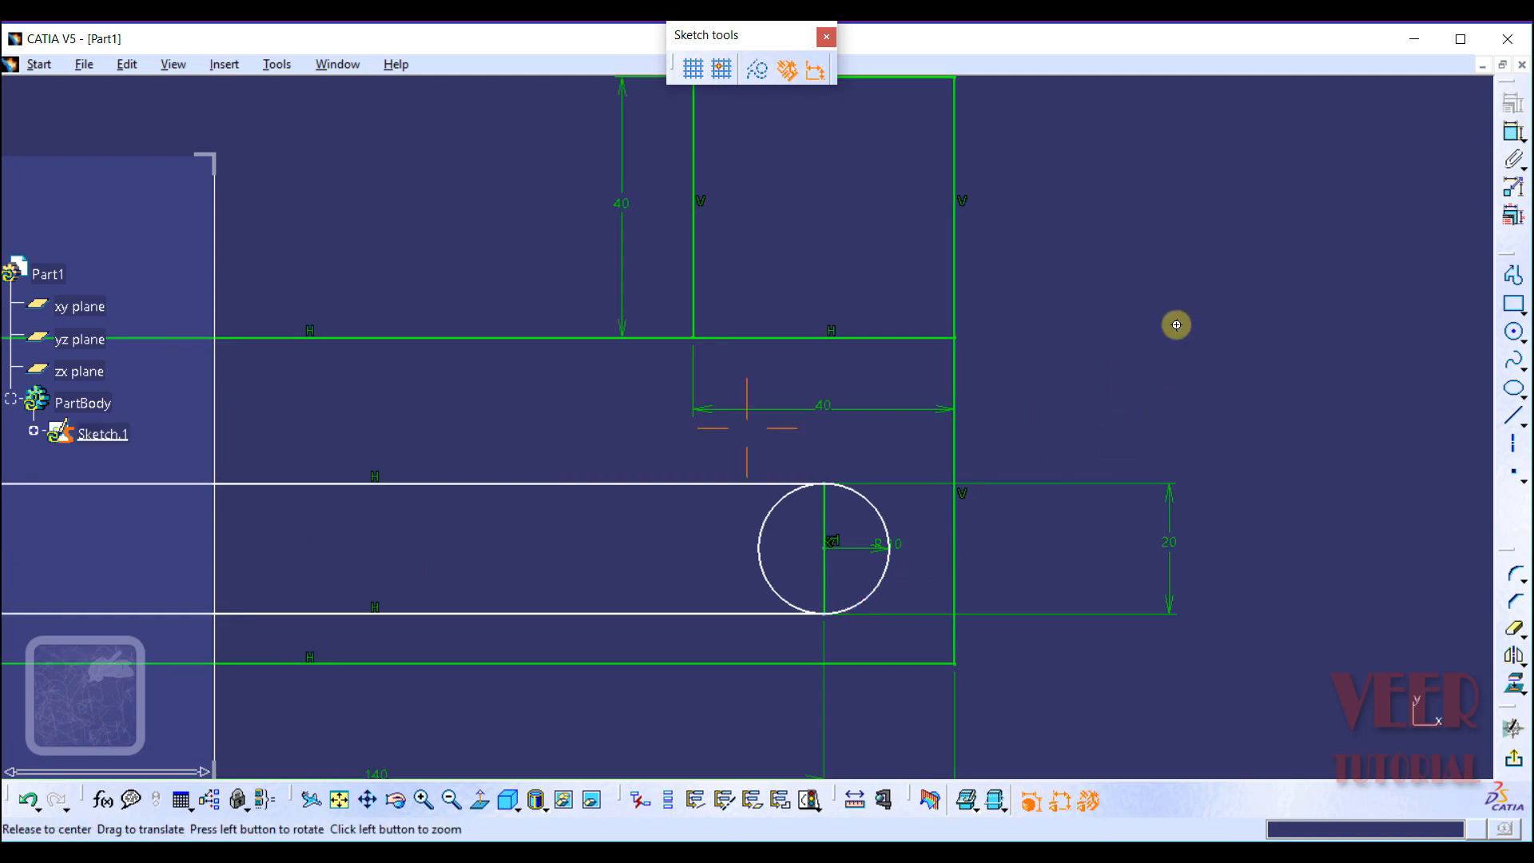
middle_click_drag(1177, 328, 1085, 500, "ctrl")
left_click(637, 523)
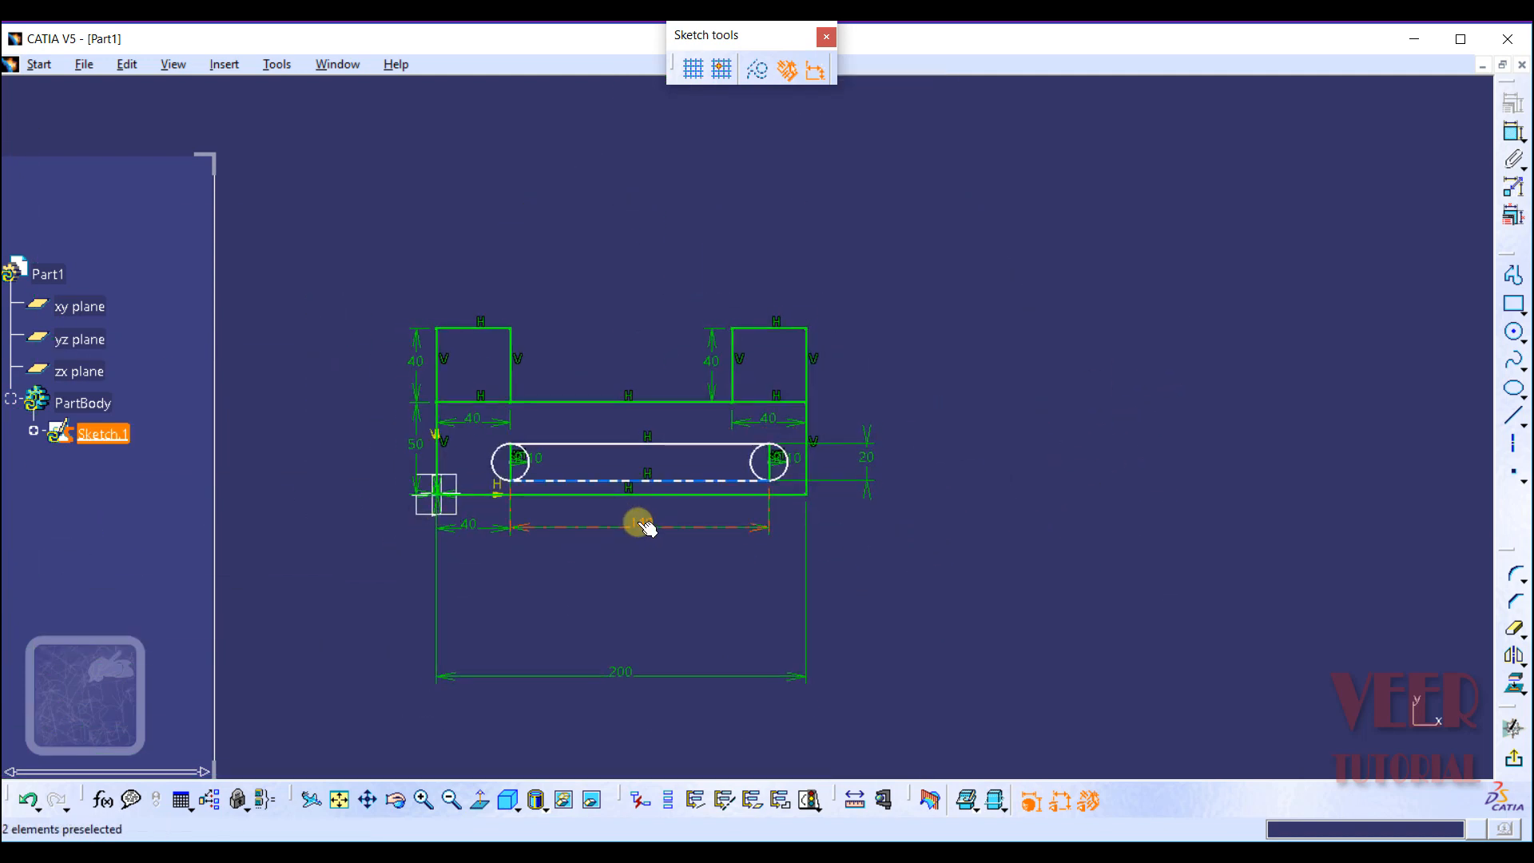
double_click(637, 524)
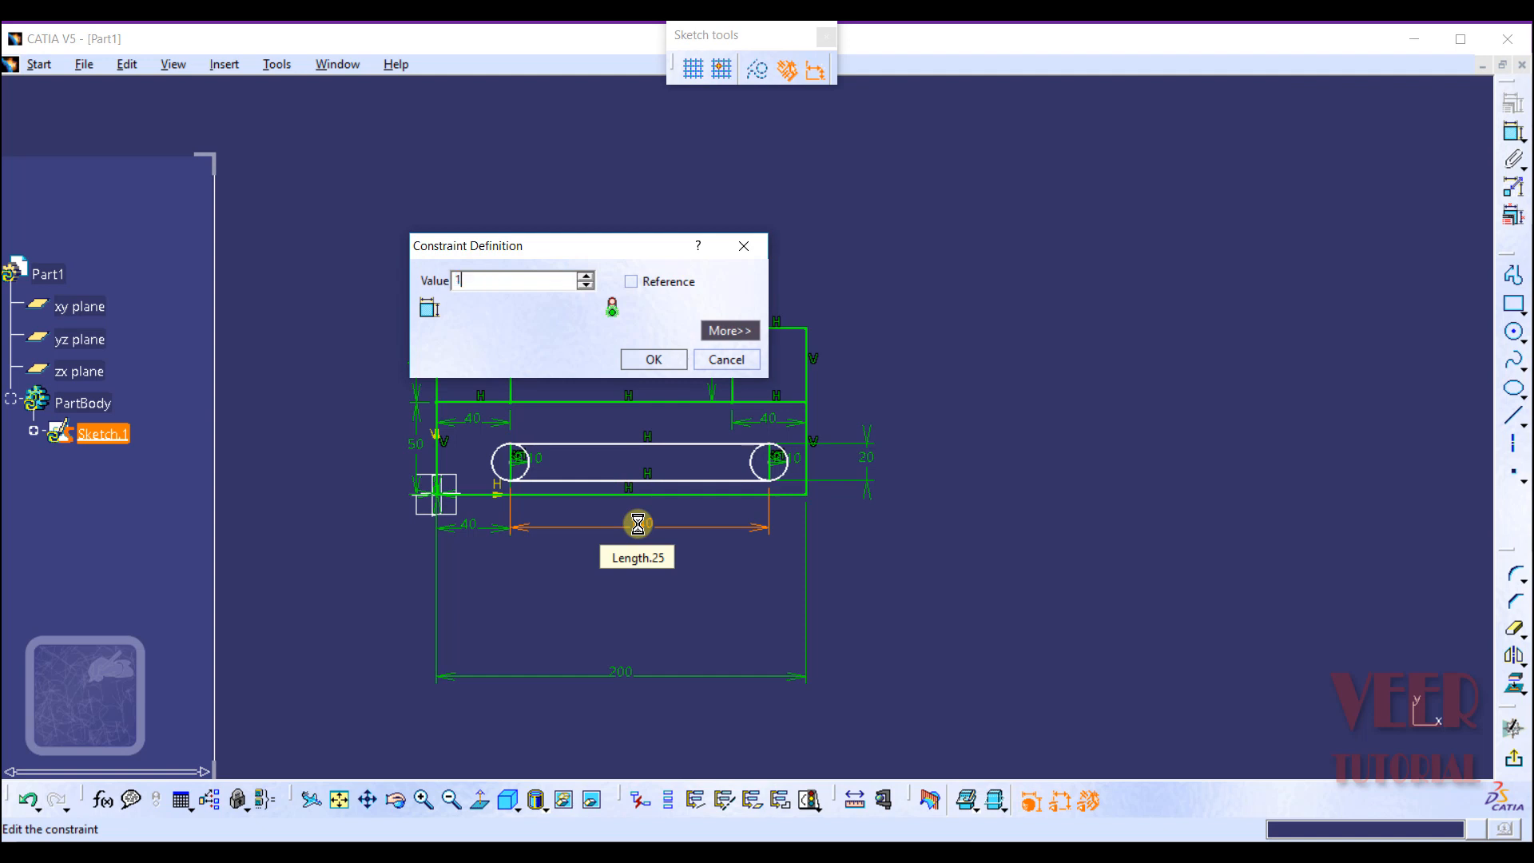
key("Return")
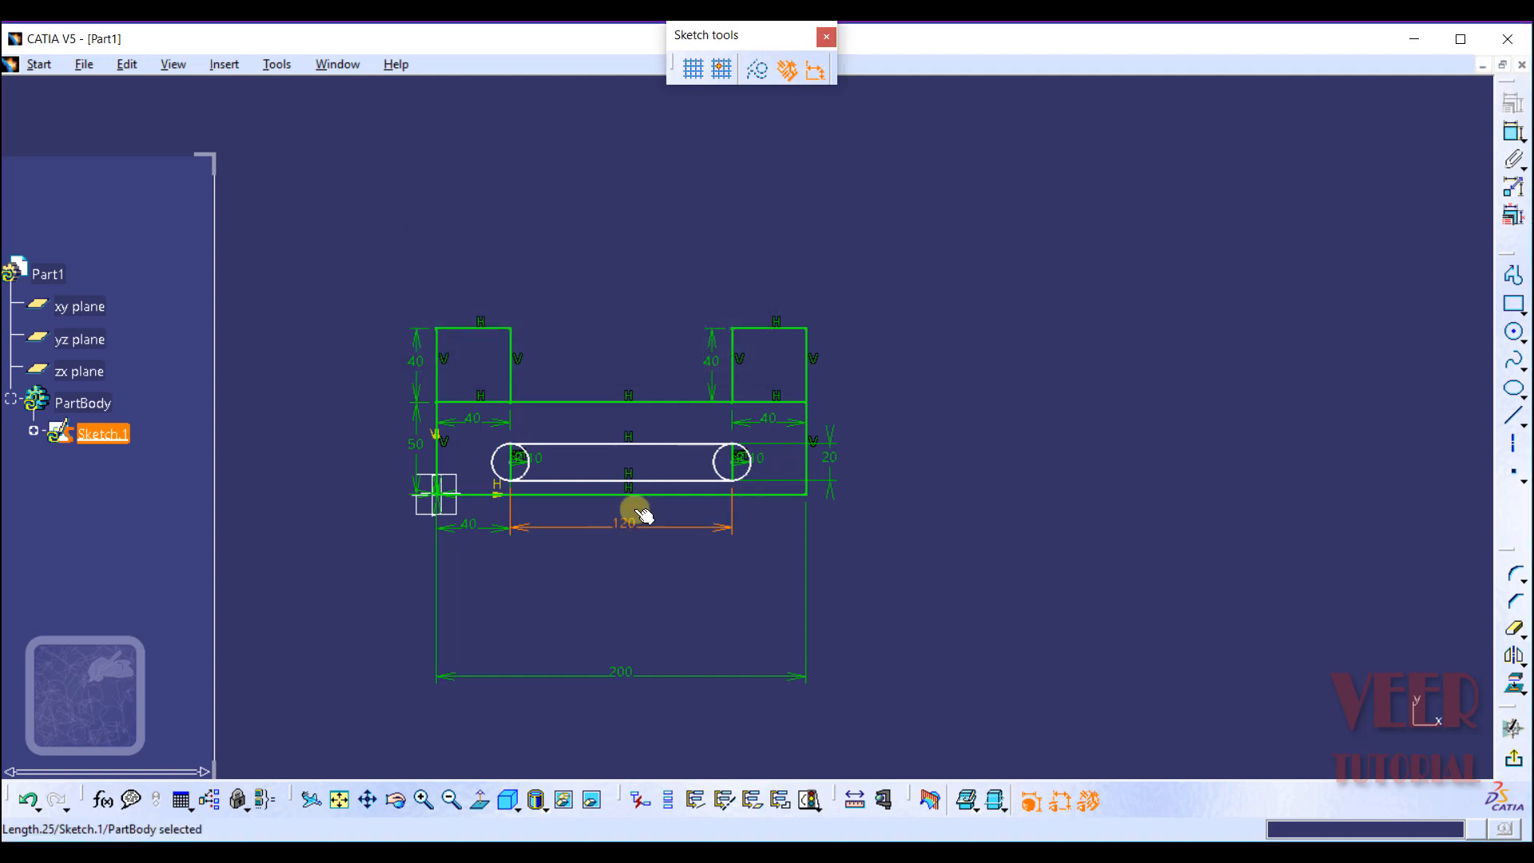
Step: Constrain the vertical distance from the right circle's centre to the base rectangle's bottom edge to 20 mm
middle_click_drag(583, 346, 627, 294, "ctrl")
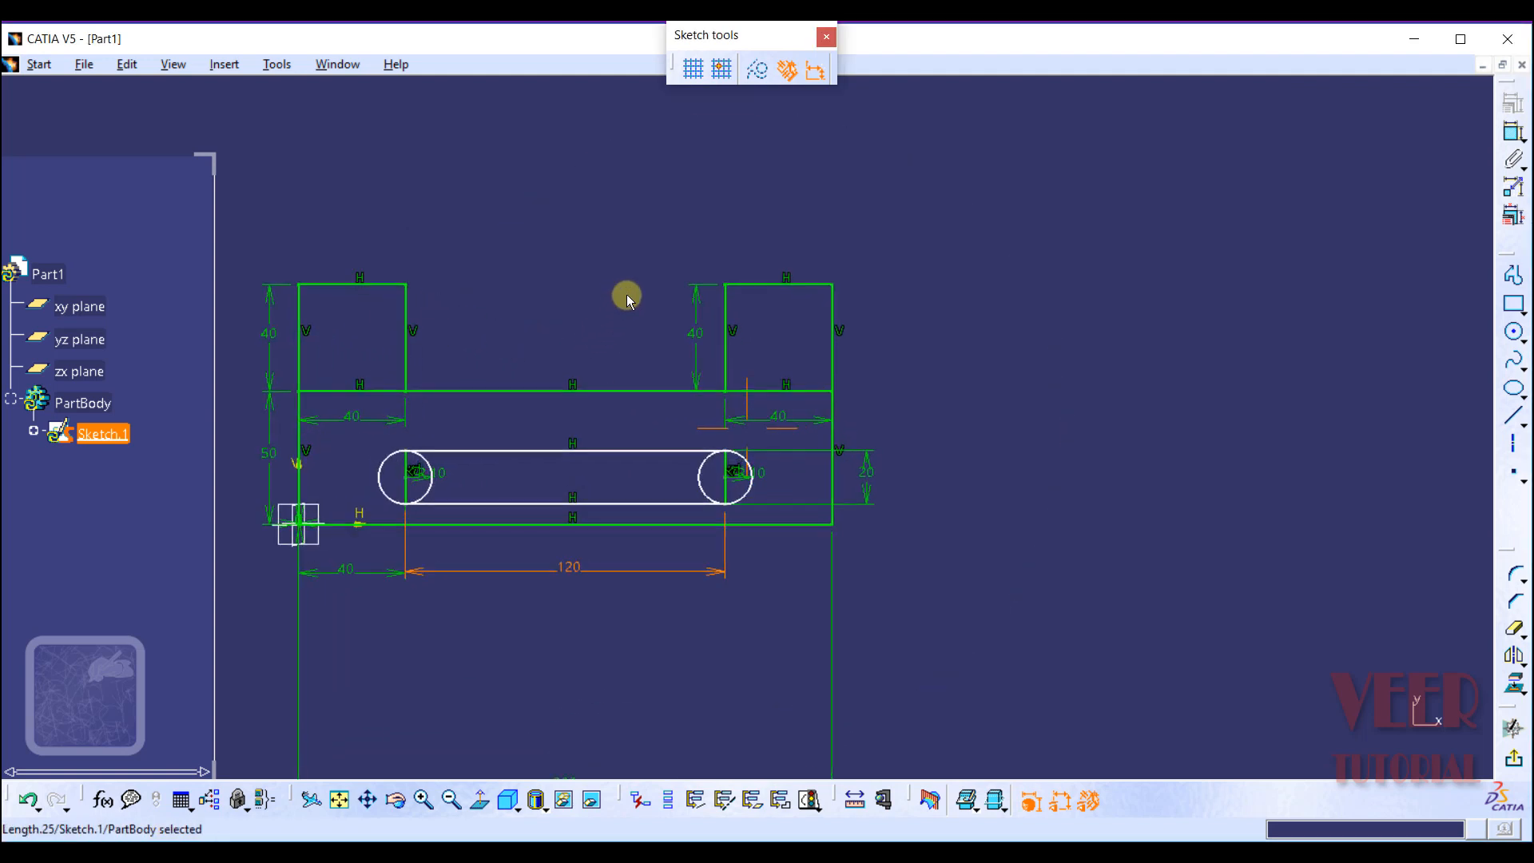
middle_click_drag(924, 439, 1115, 455)
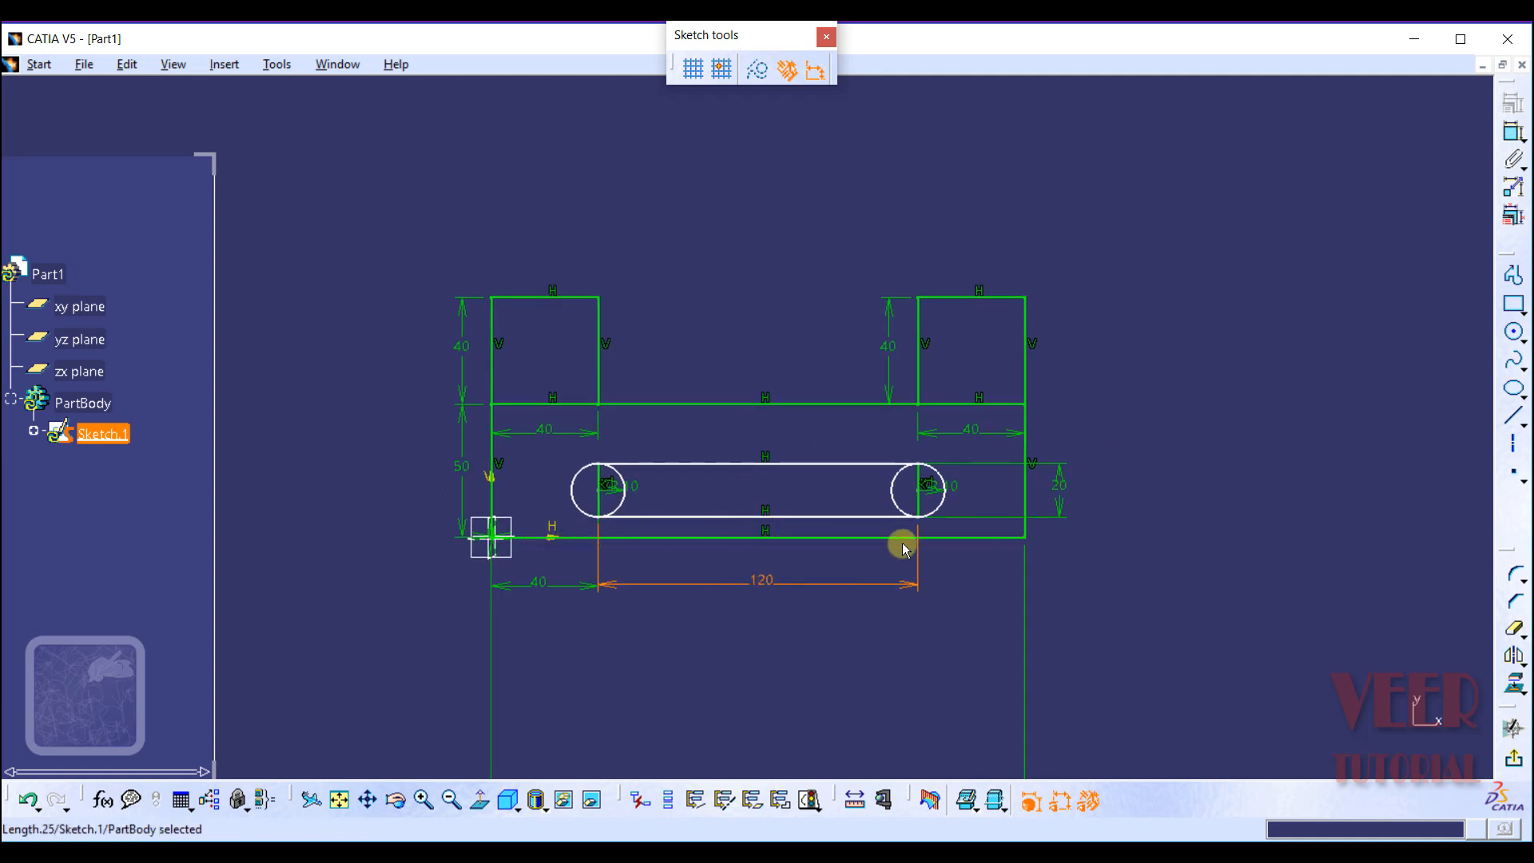
left_click(1514, 131)
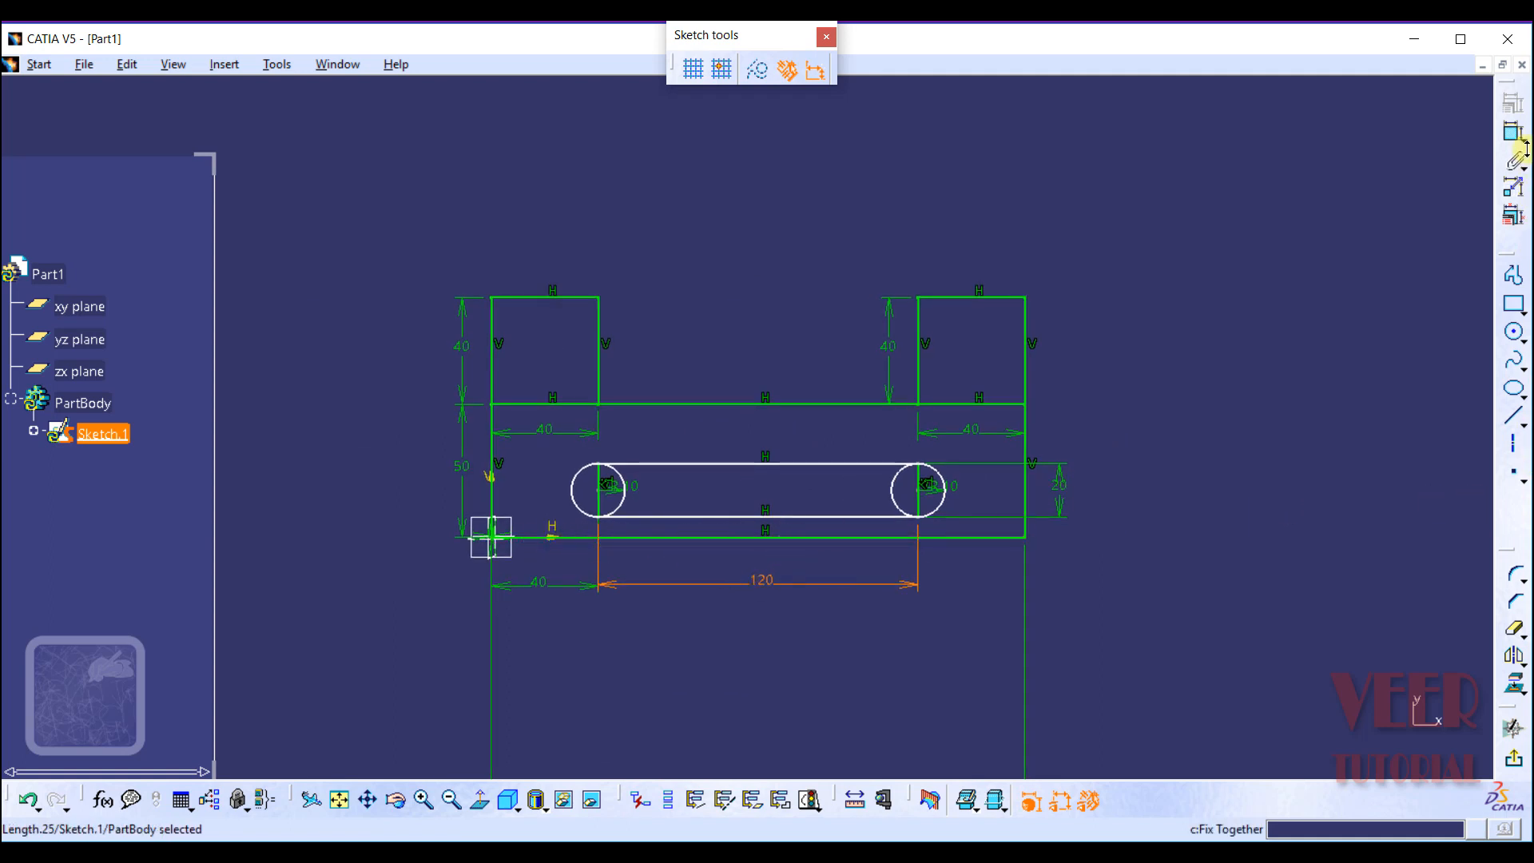
left_click(852, 537)
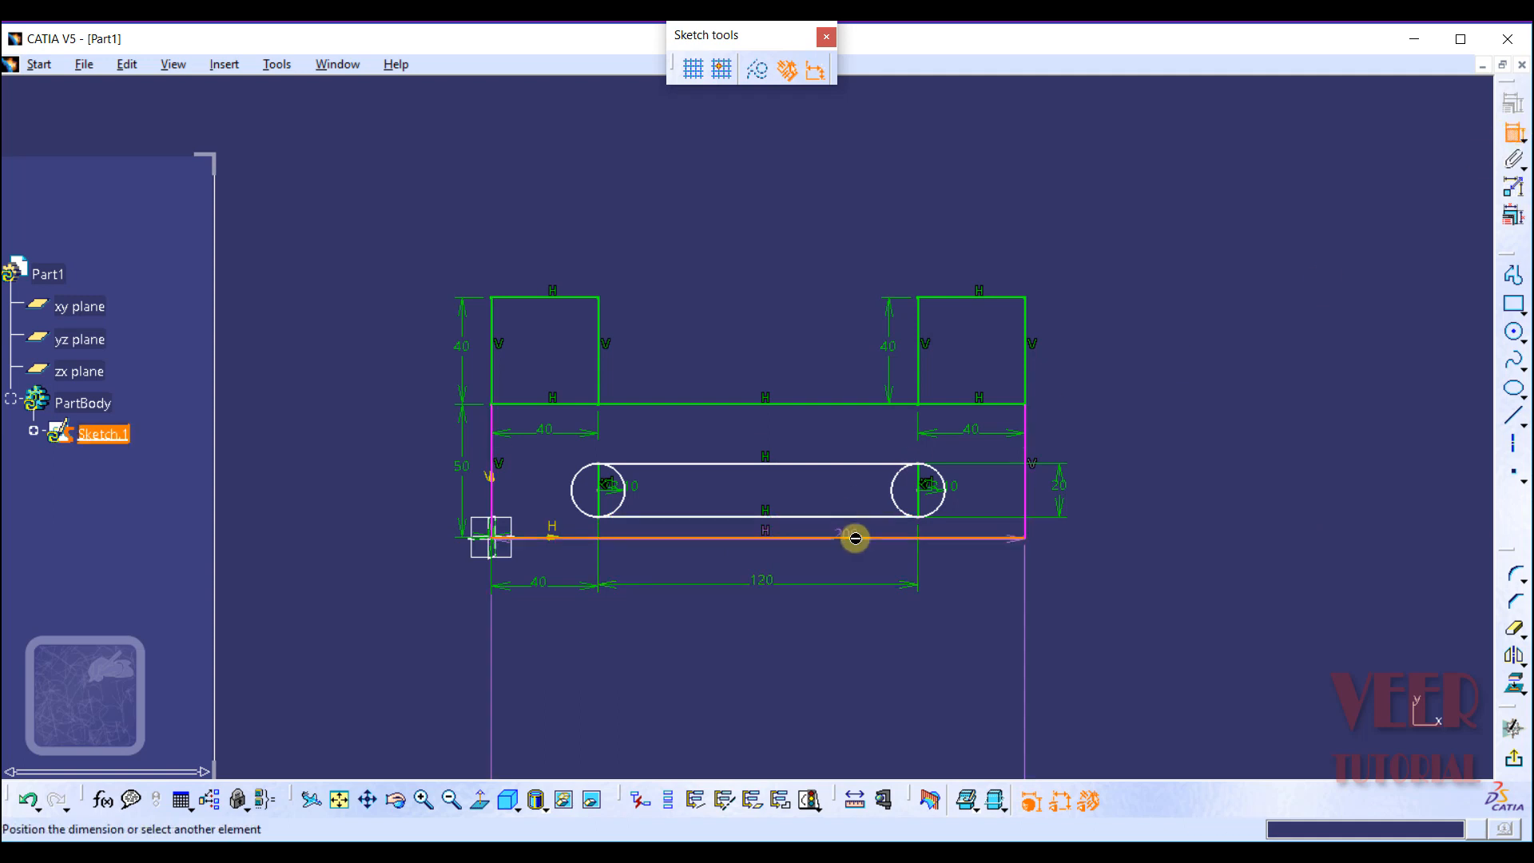
left_click(926, 489)
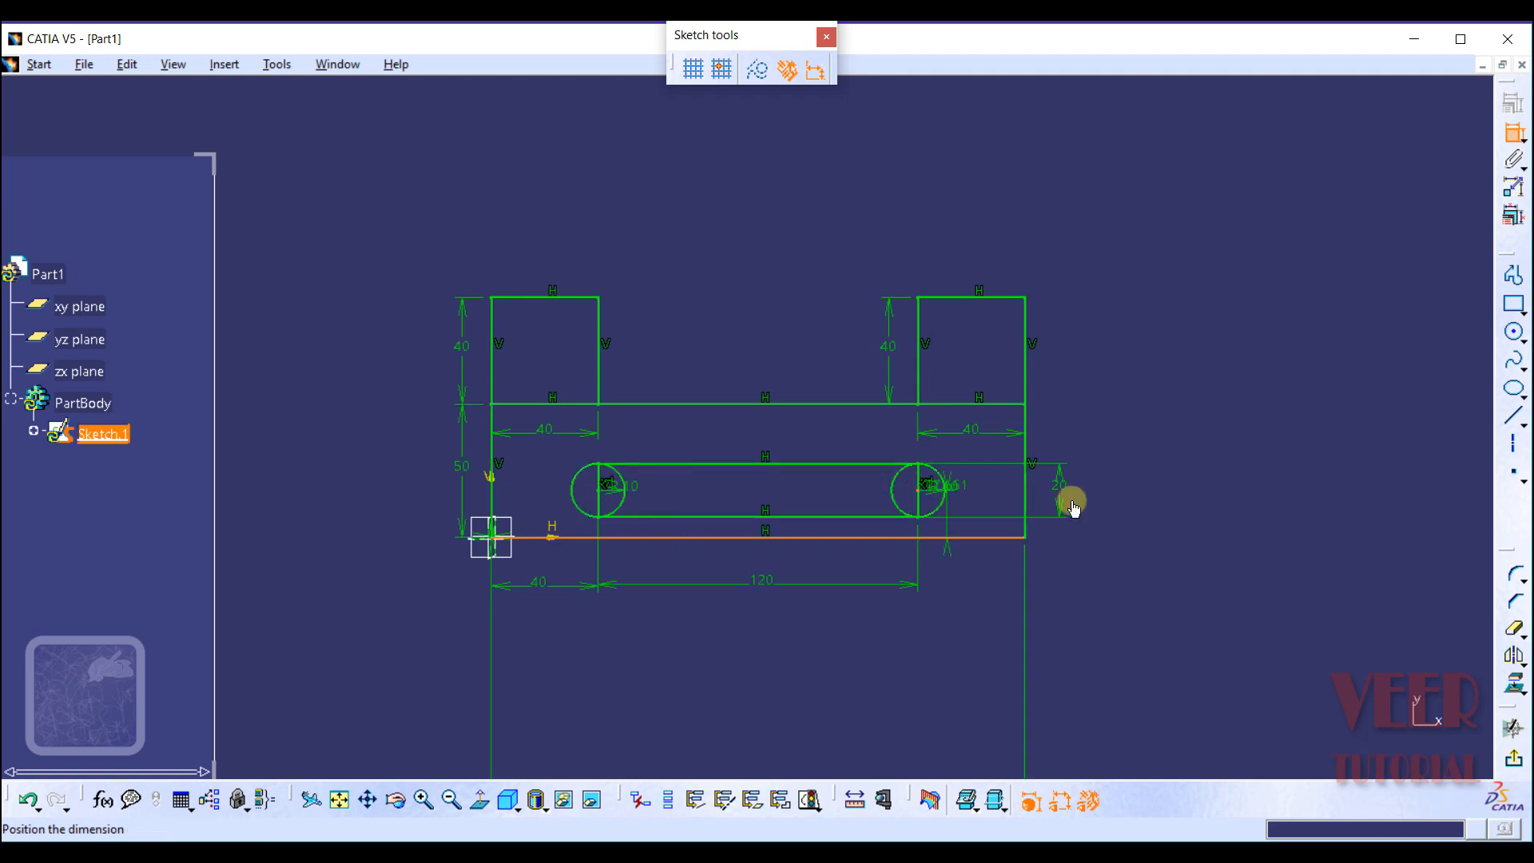
left_click(1186, 520)
double_click(1187, 520)
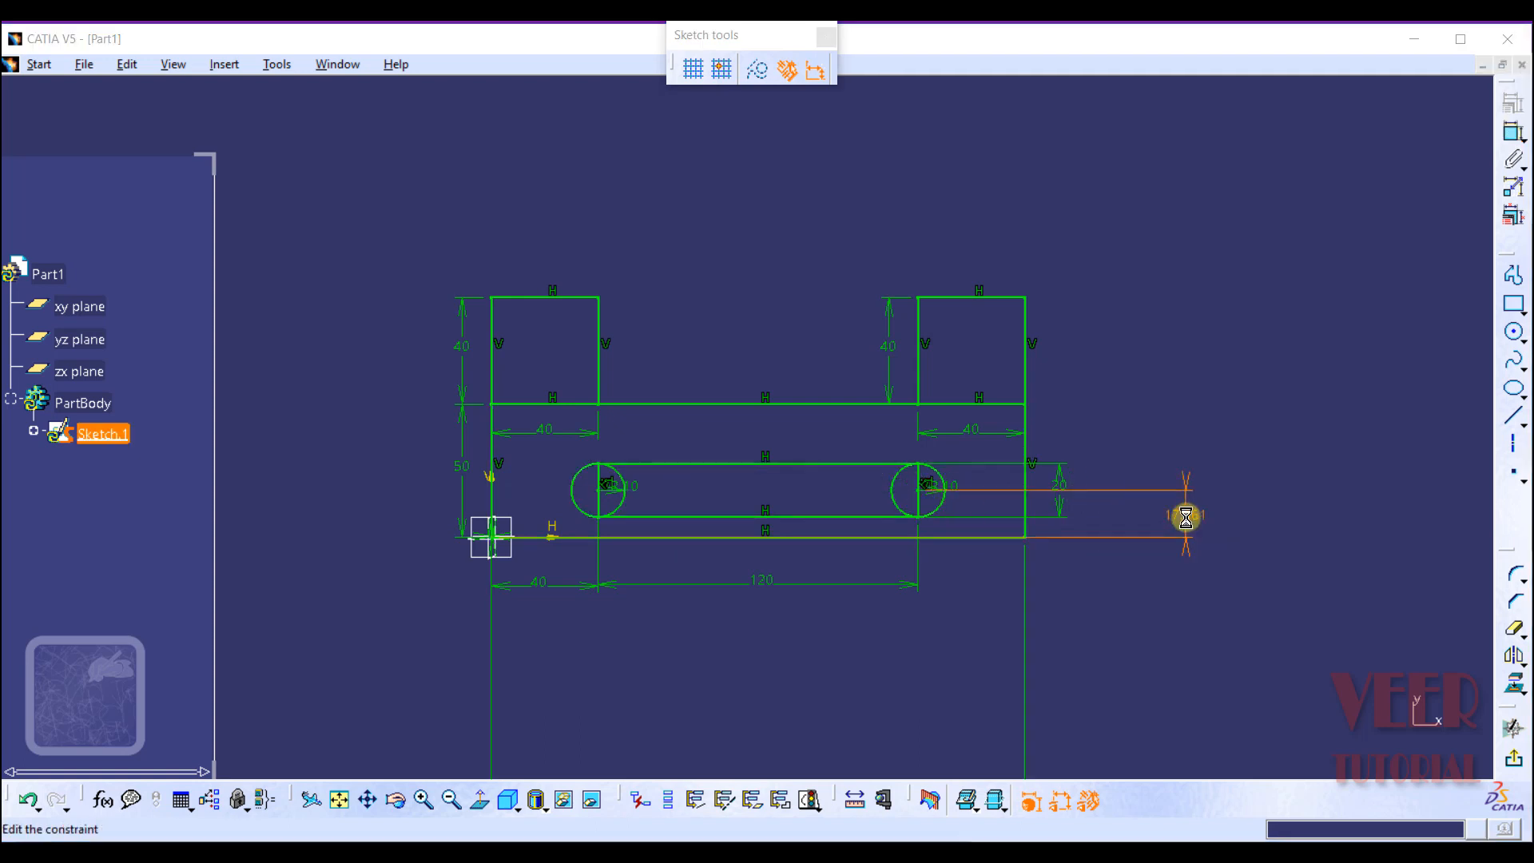
type("20mm")
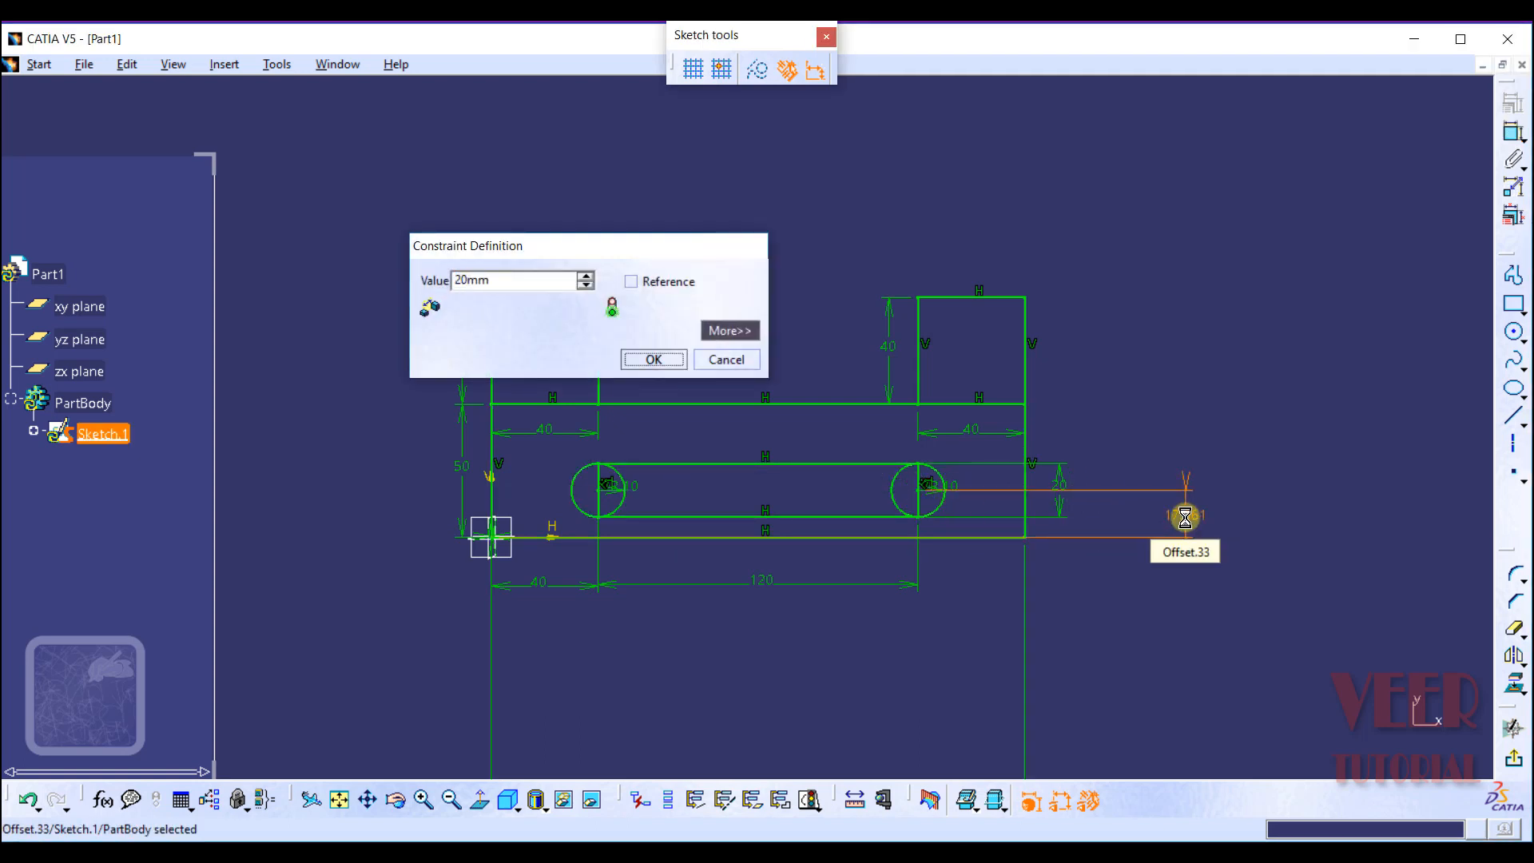
key("Return")
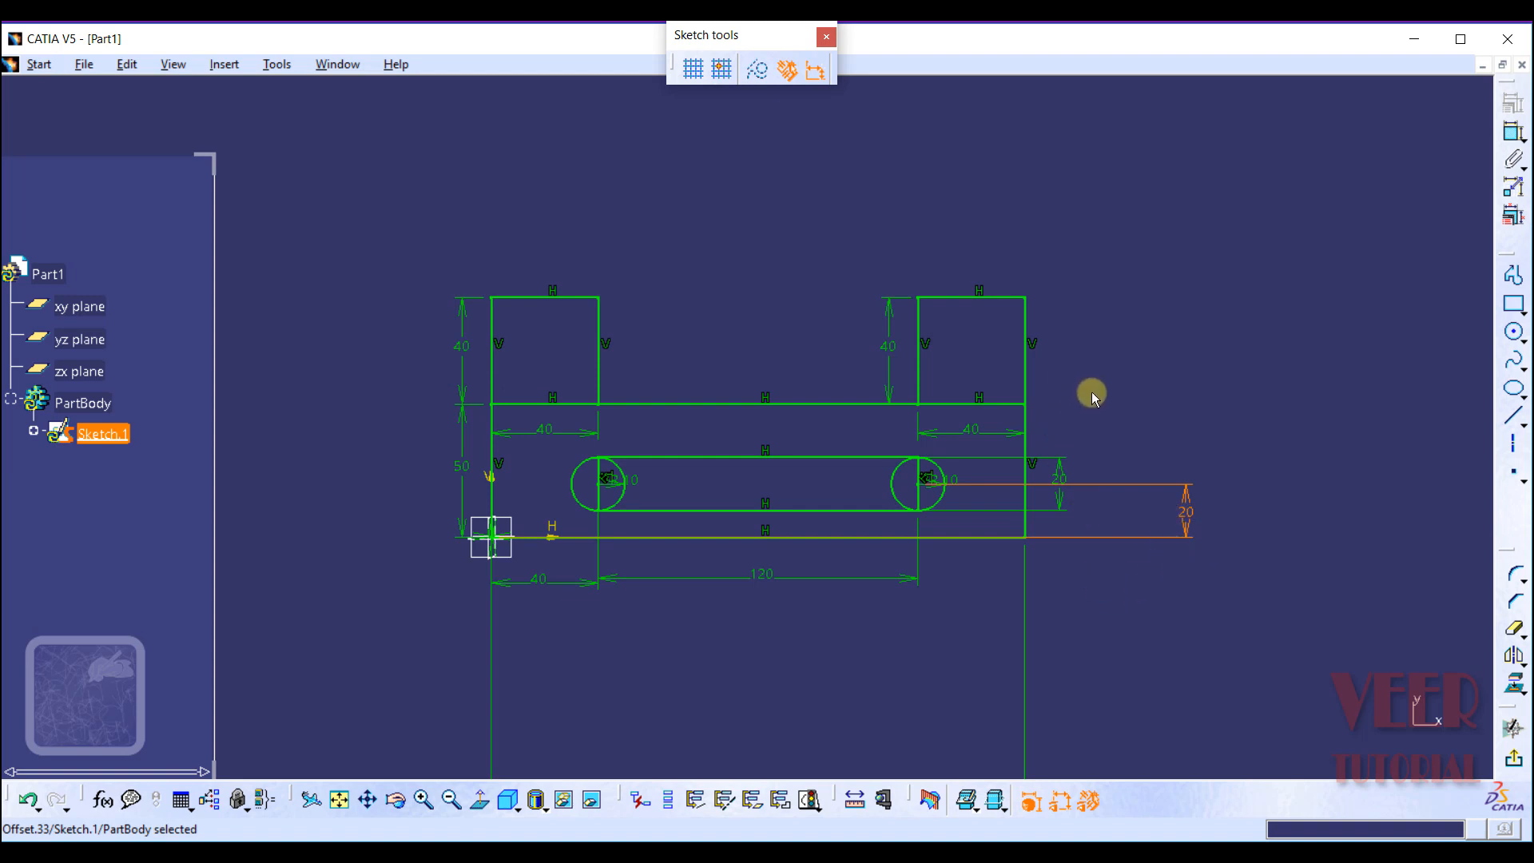
Step: Quick-trim the left circle's inner half and the slot rectangle's left edge, leaving a rounded slot end
middle_click_drag(1091, 391, 1149, 324)
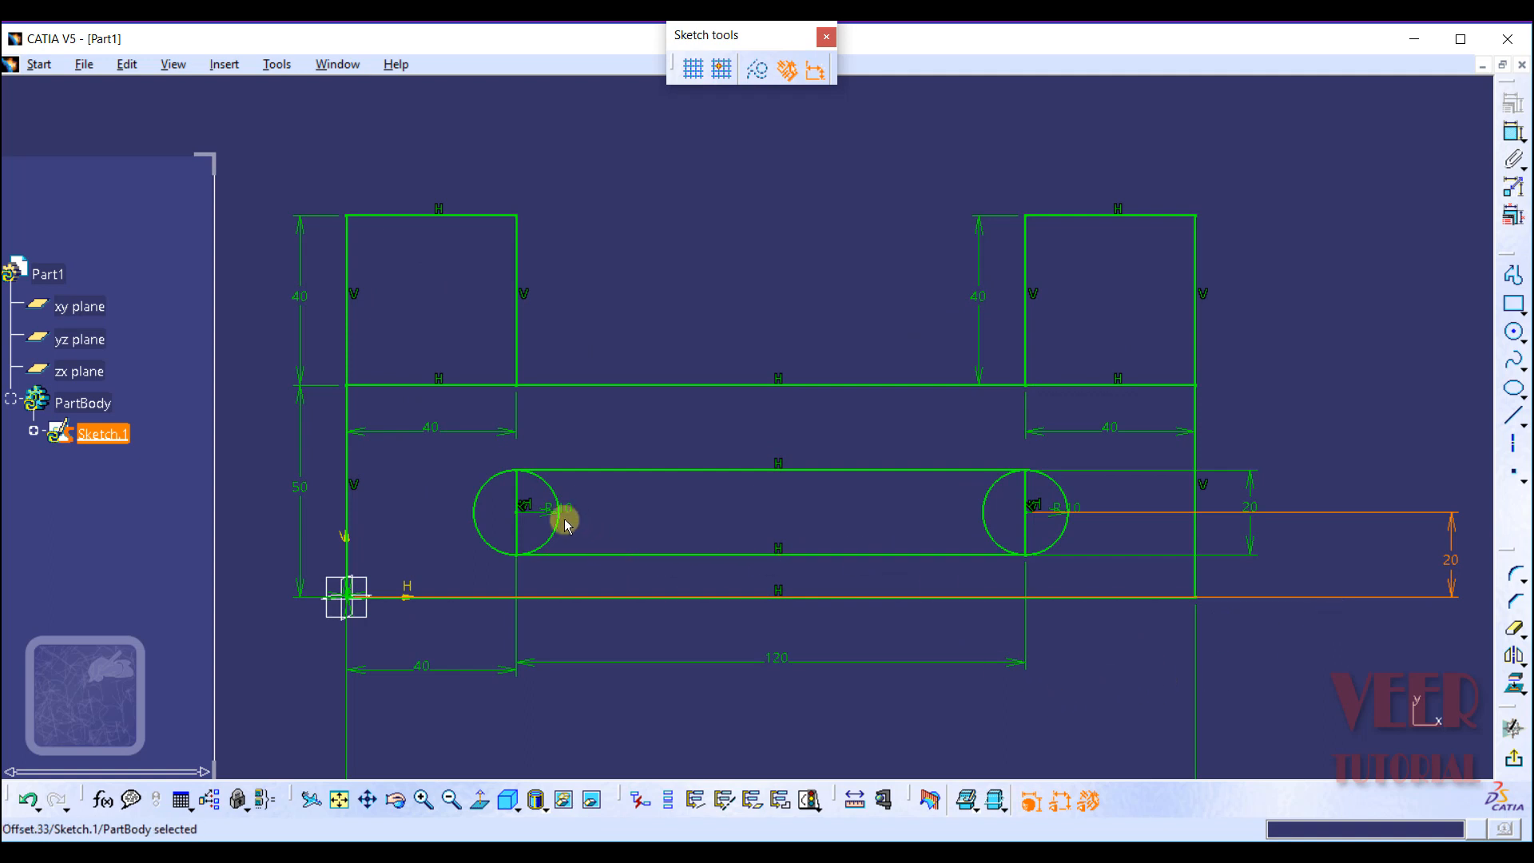
left_click(1509, 631)
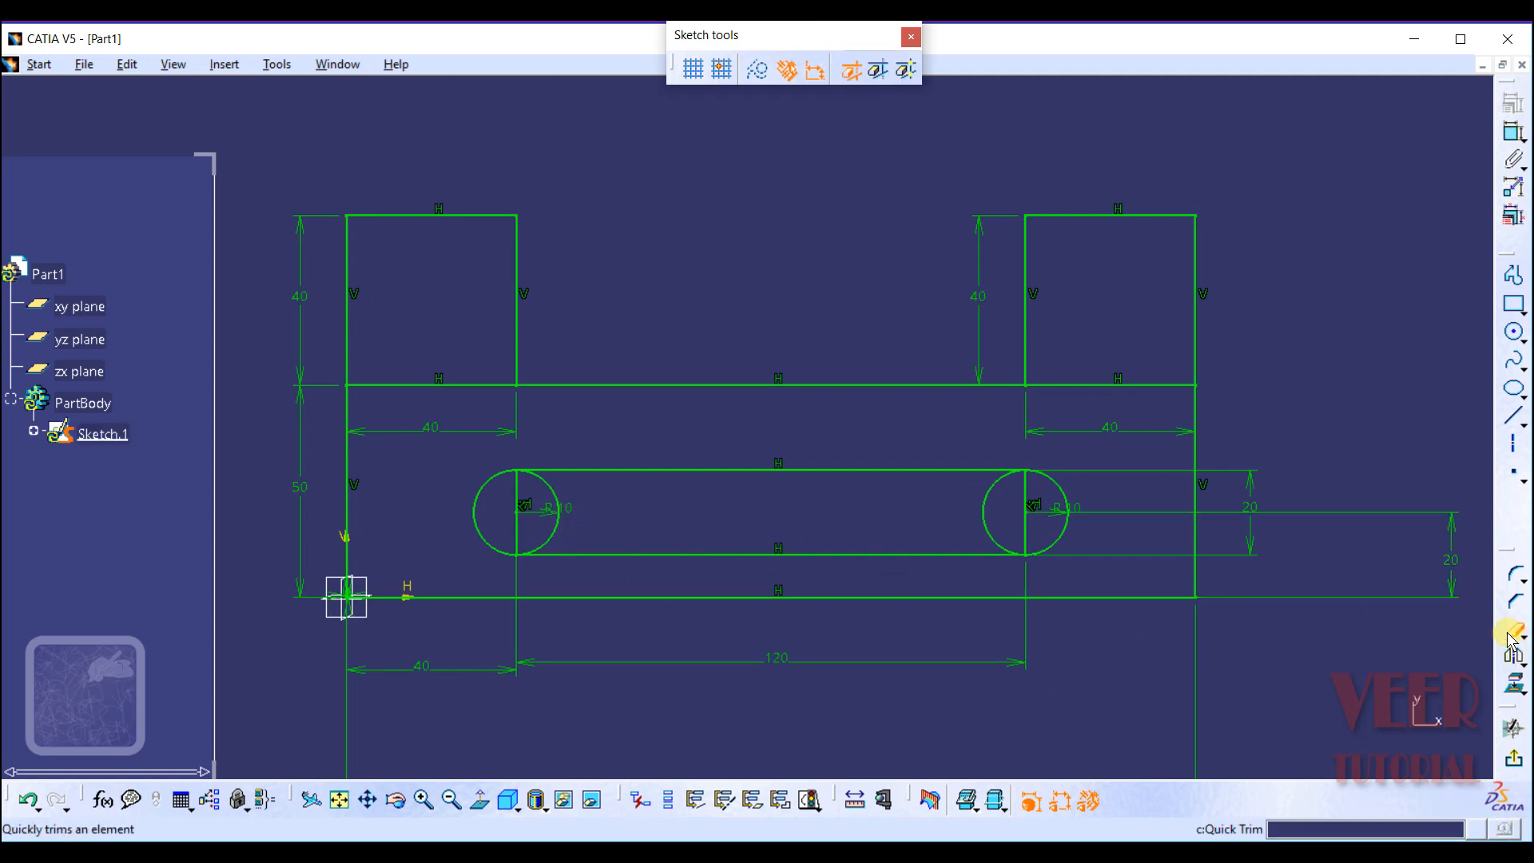
left_click(557, 498)
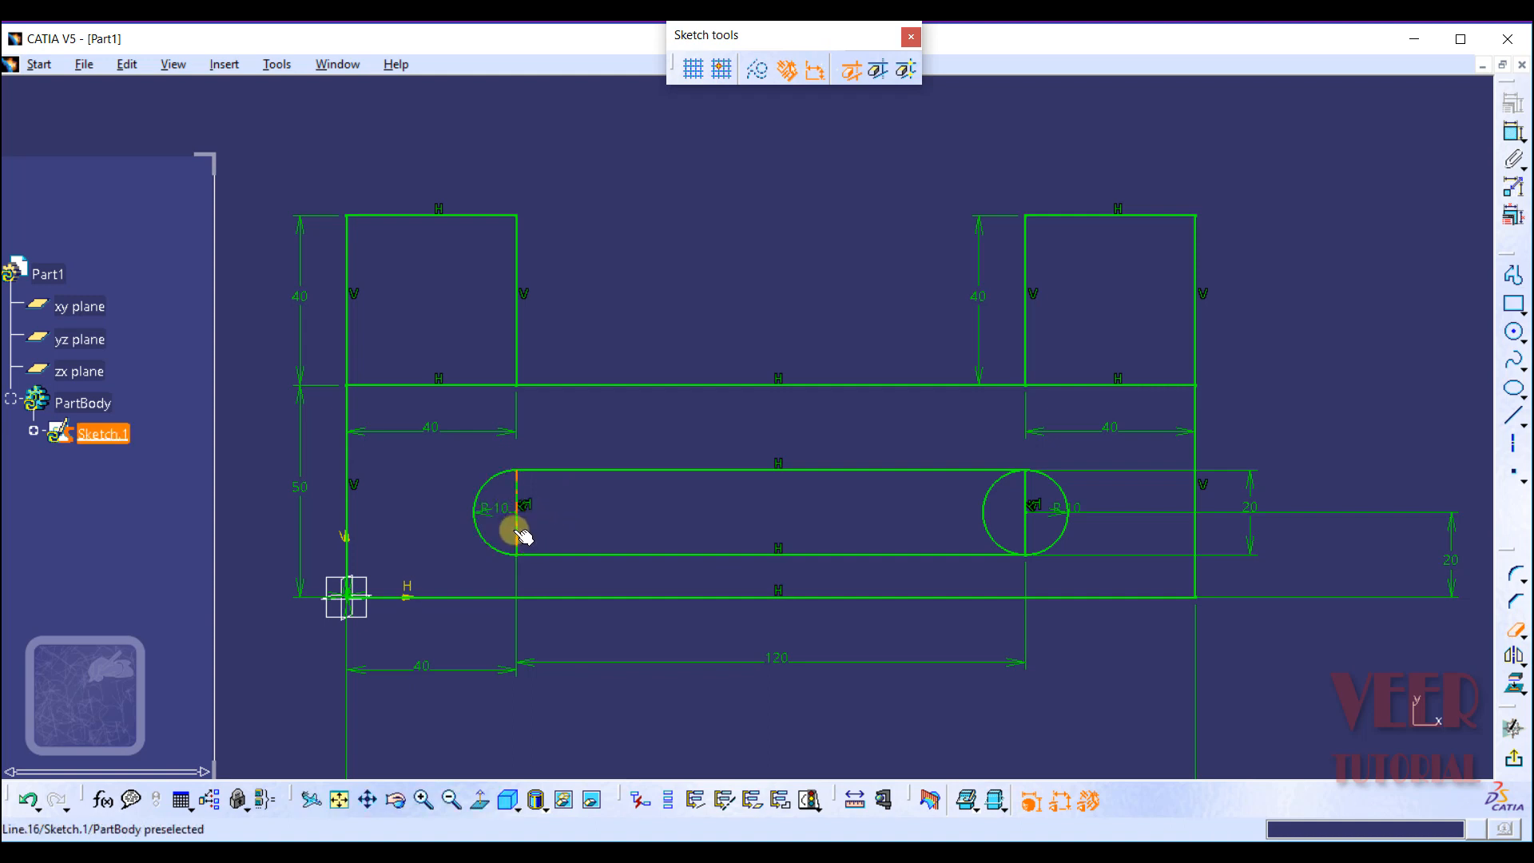
left_click(517, 505)
left_click(845, 494)
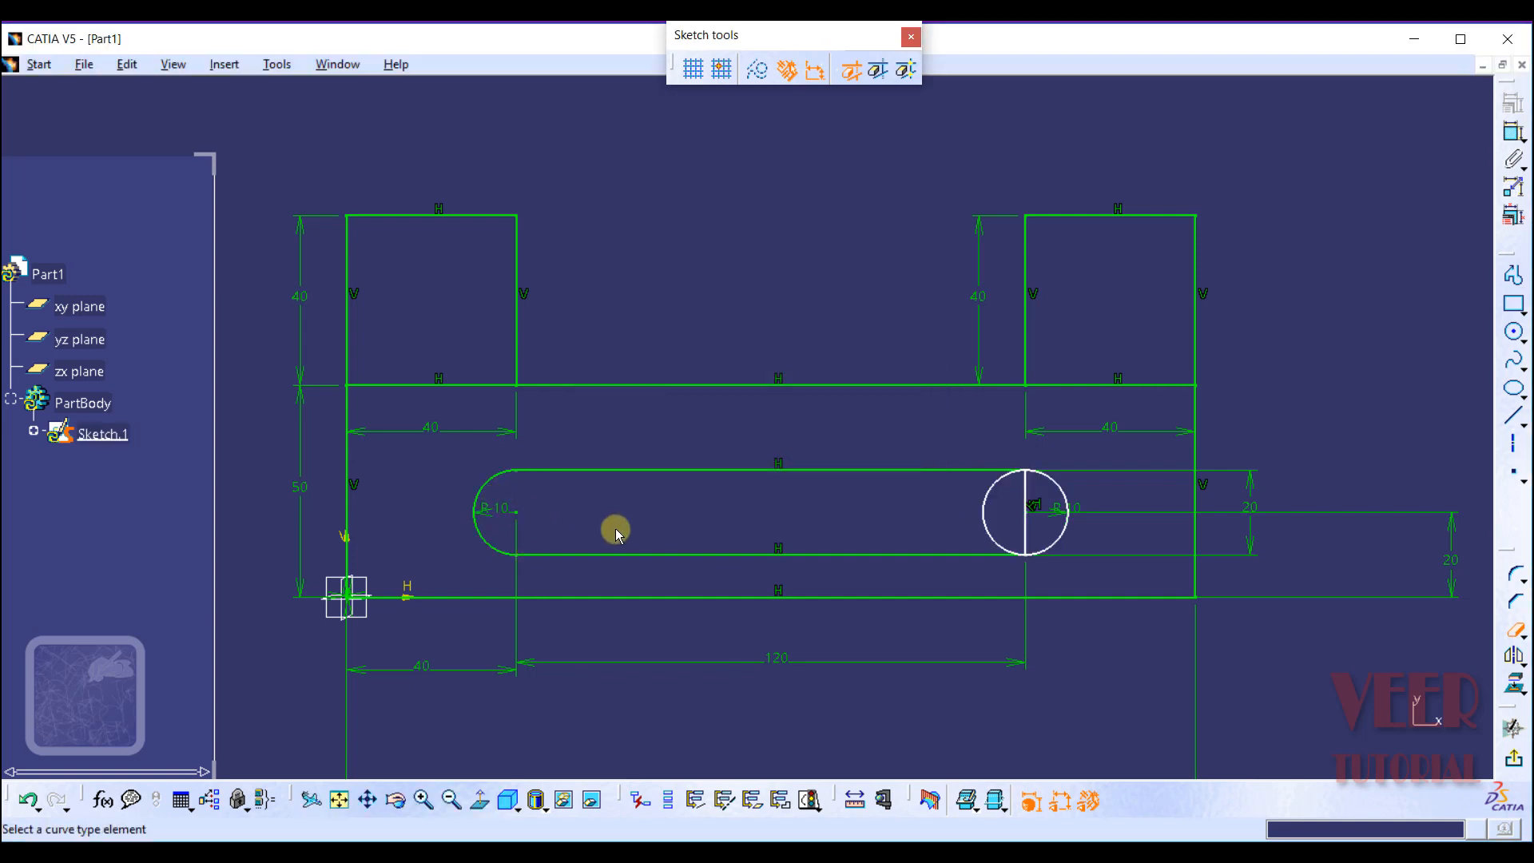
Step: Quick-trim the right circle's inner half and the slot rectangle's right edge, converting its length constraint into a distance
left_click(985, 516)
left_click(1021, 525)
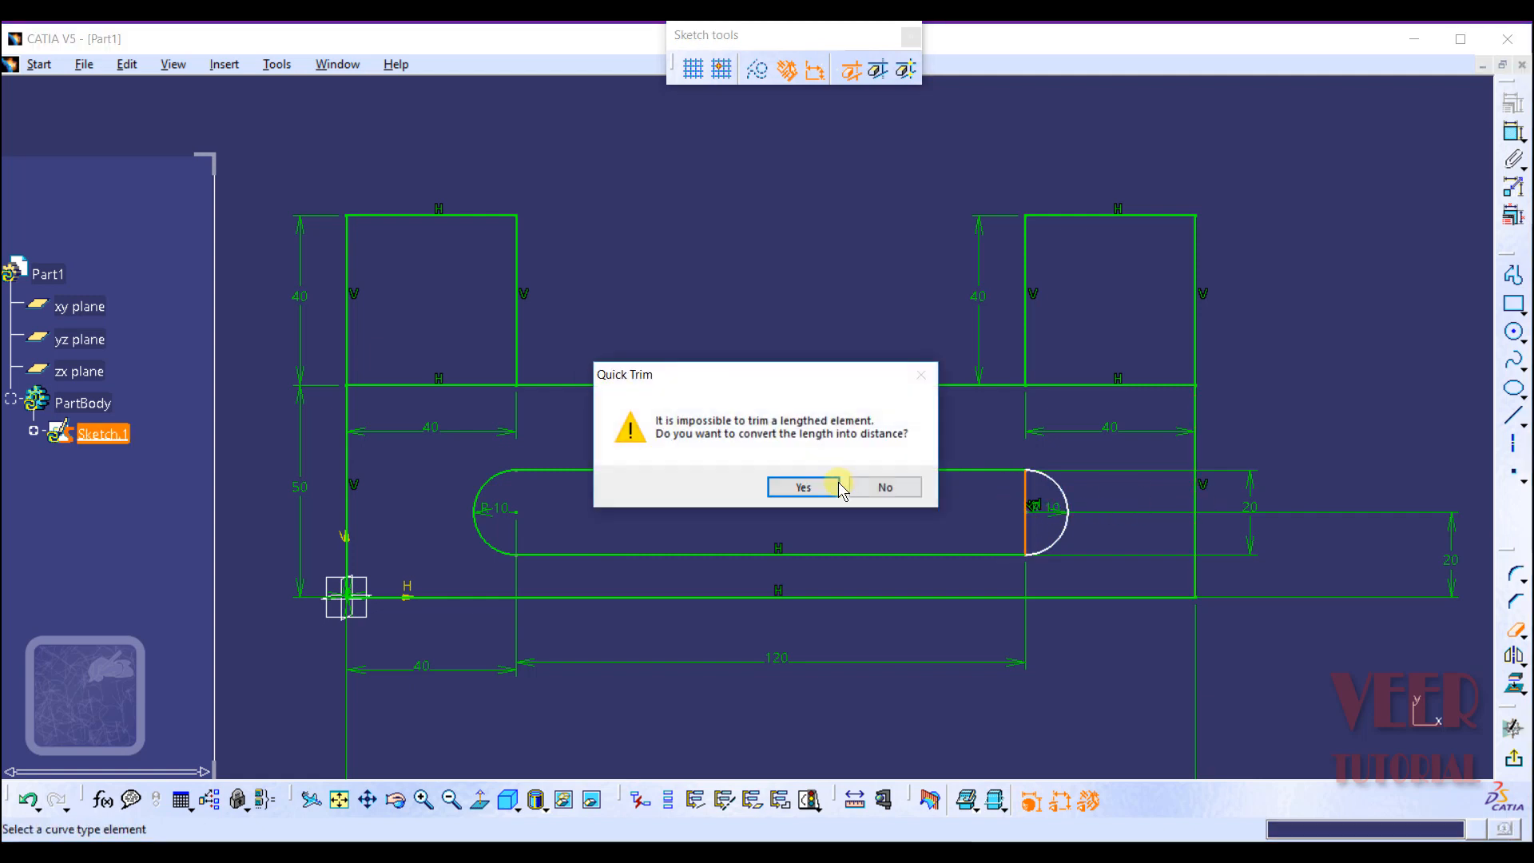
left_click(794, 486)
left_click(815, 487)
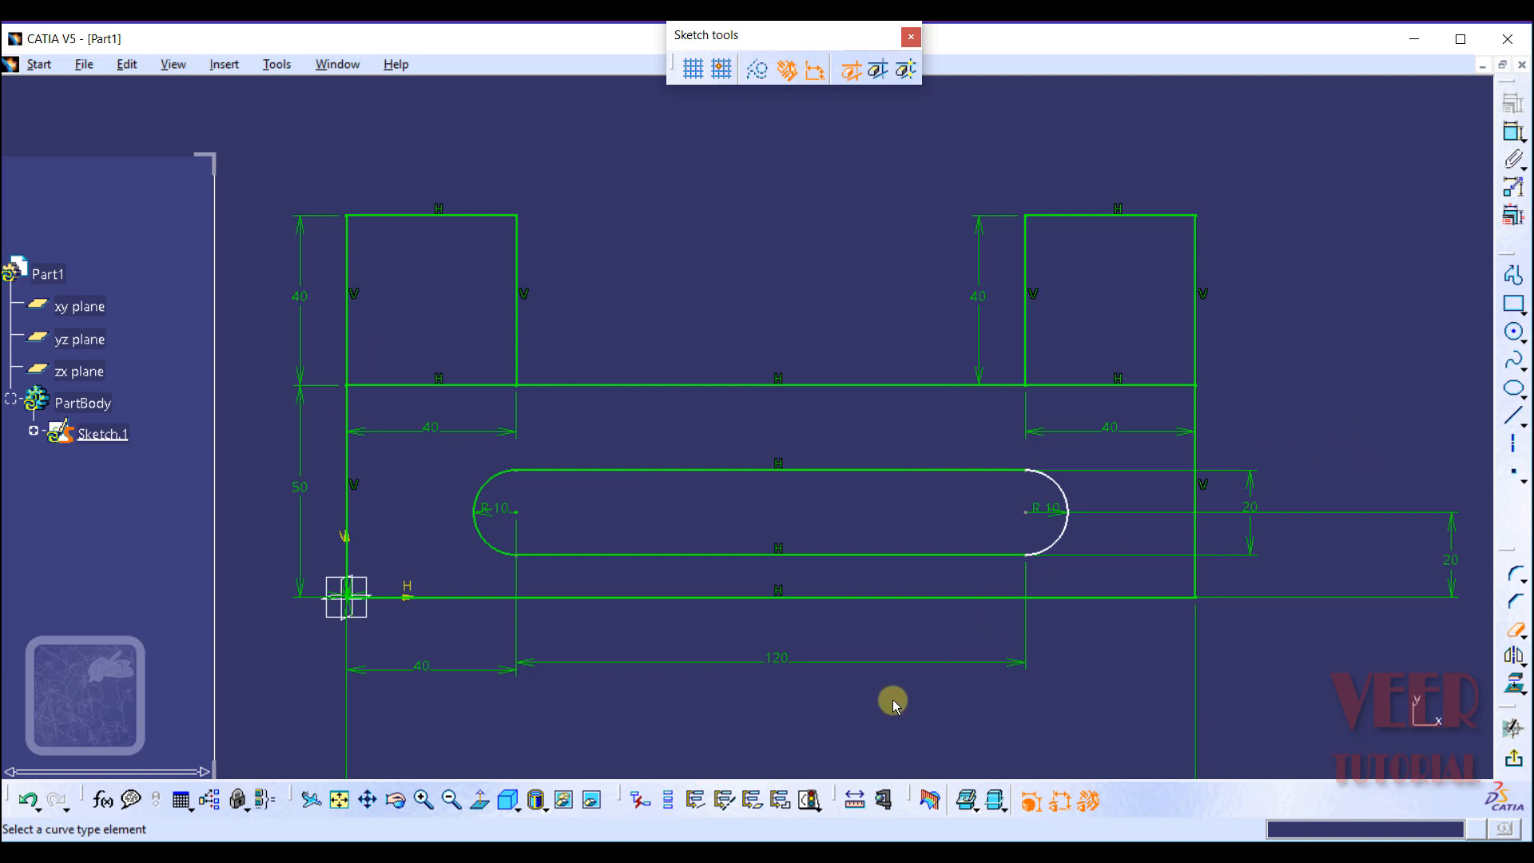
Step: Switch to OneNote and undo the red and green ink markings on the reference drawing
key("alt+Tab")
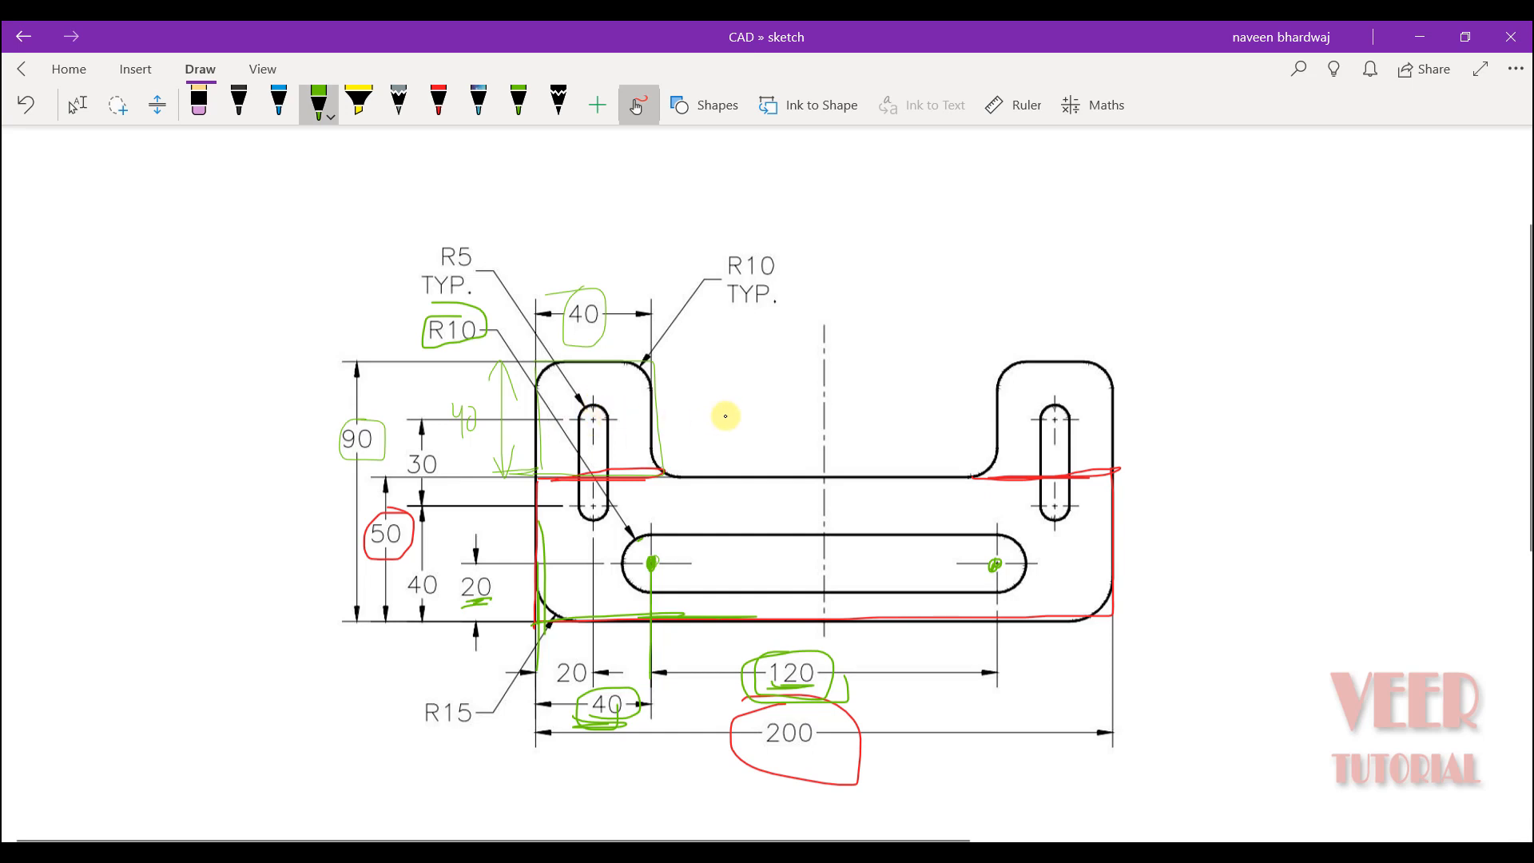
key("ctrl+z")
key("ctrl+z")
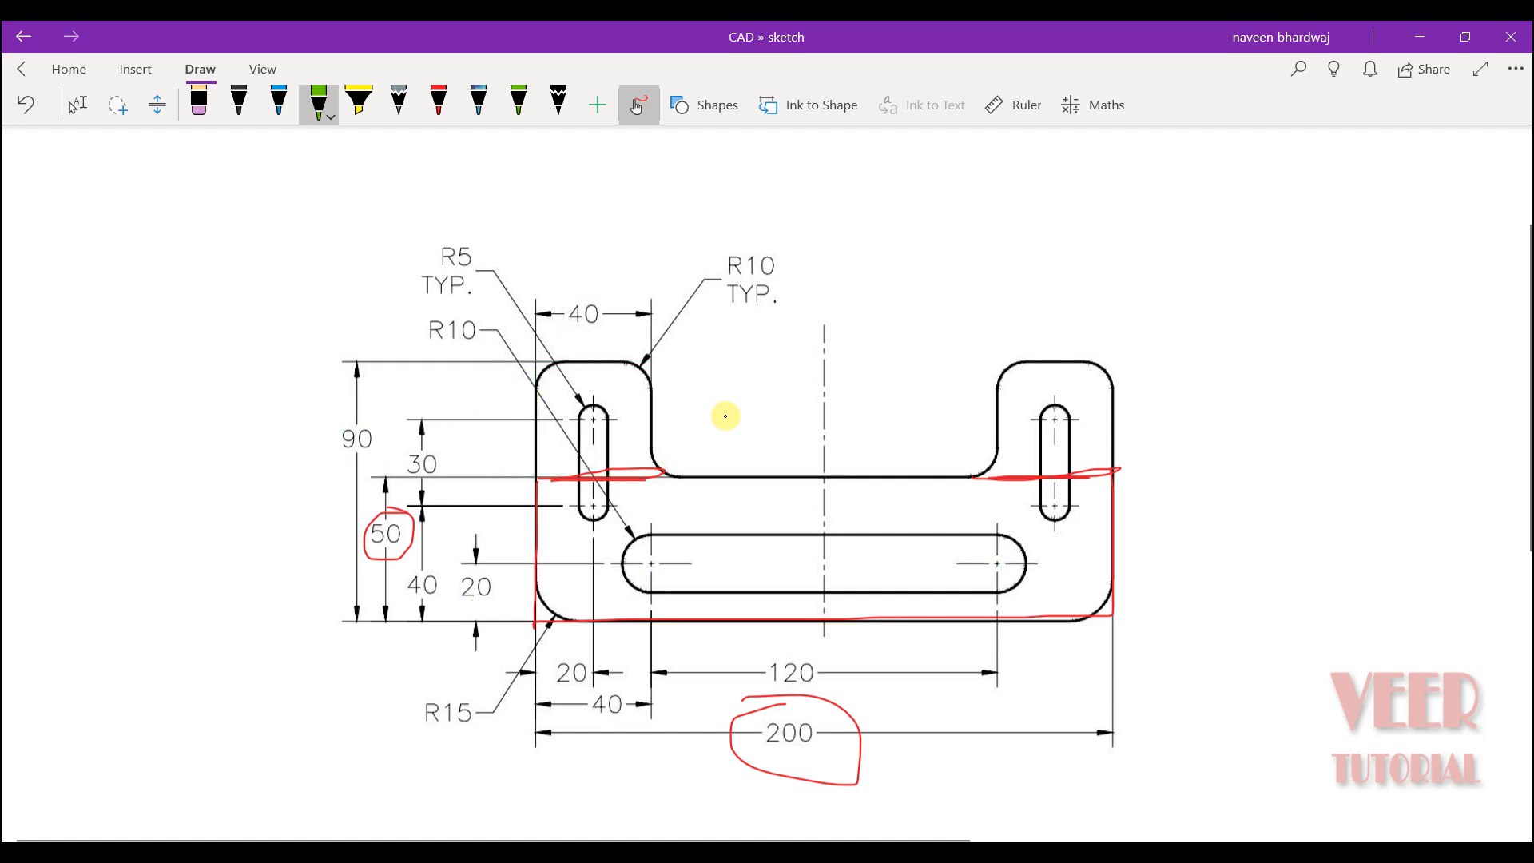
key("ctrl+z")
key("ctrl+z")
key("ctrl+z")
key("ctrl+z")
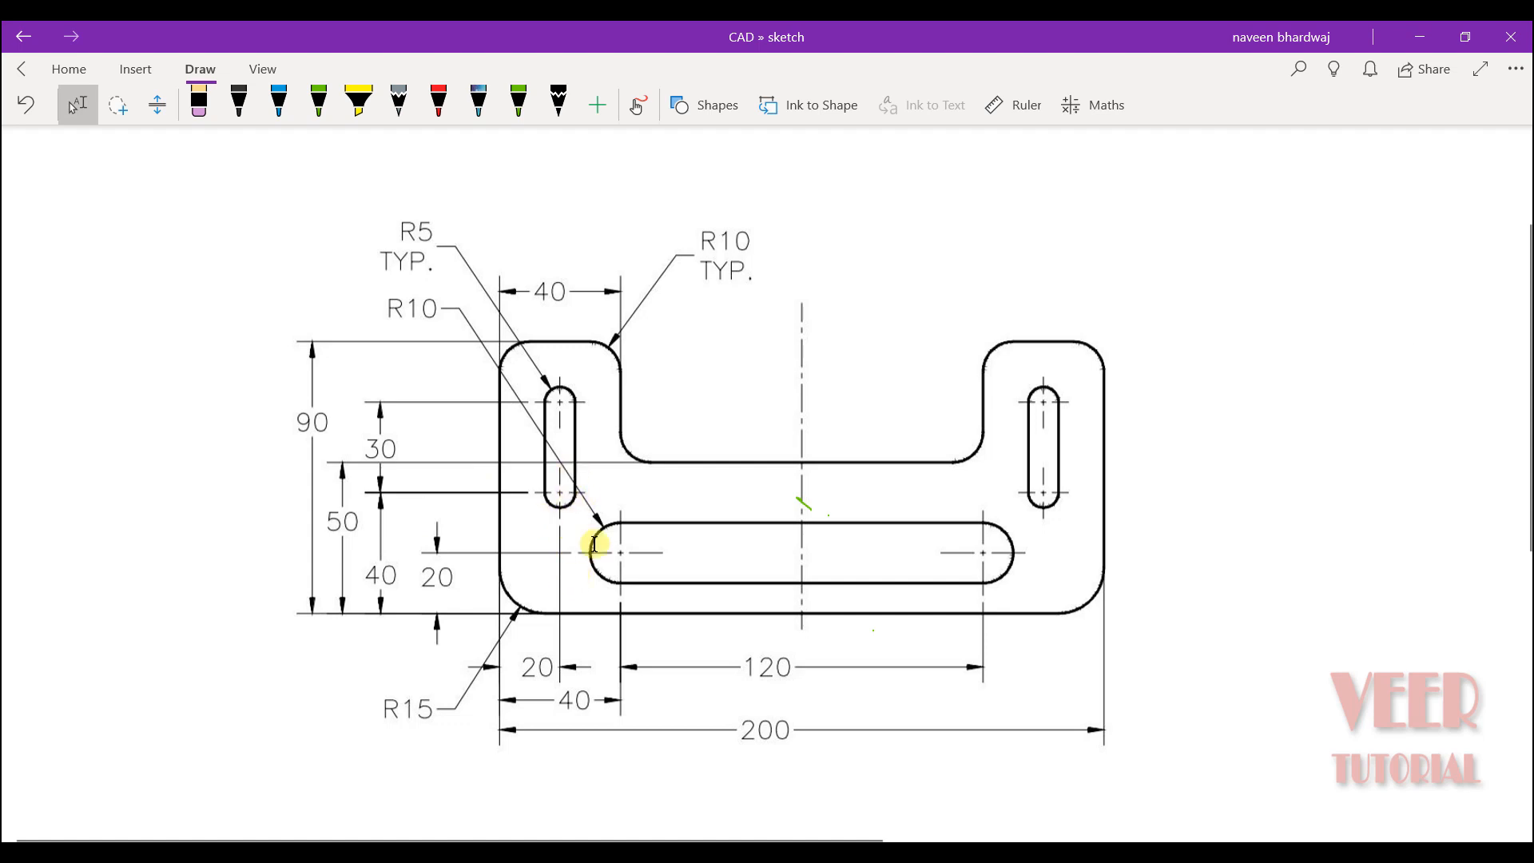
Step: Mark the left vertical slot's centres, the plate's bottom edge and the slot's 20, 40, 30 and R5 dimensions in red, then return to CATIA
left_click(443, 102)
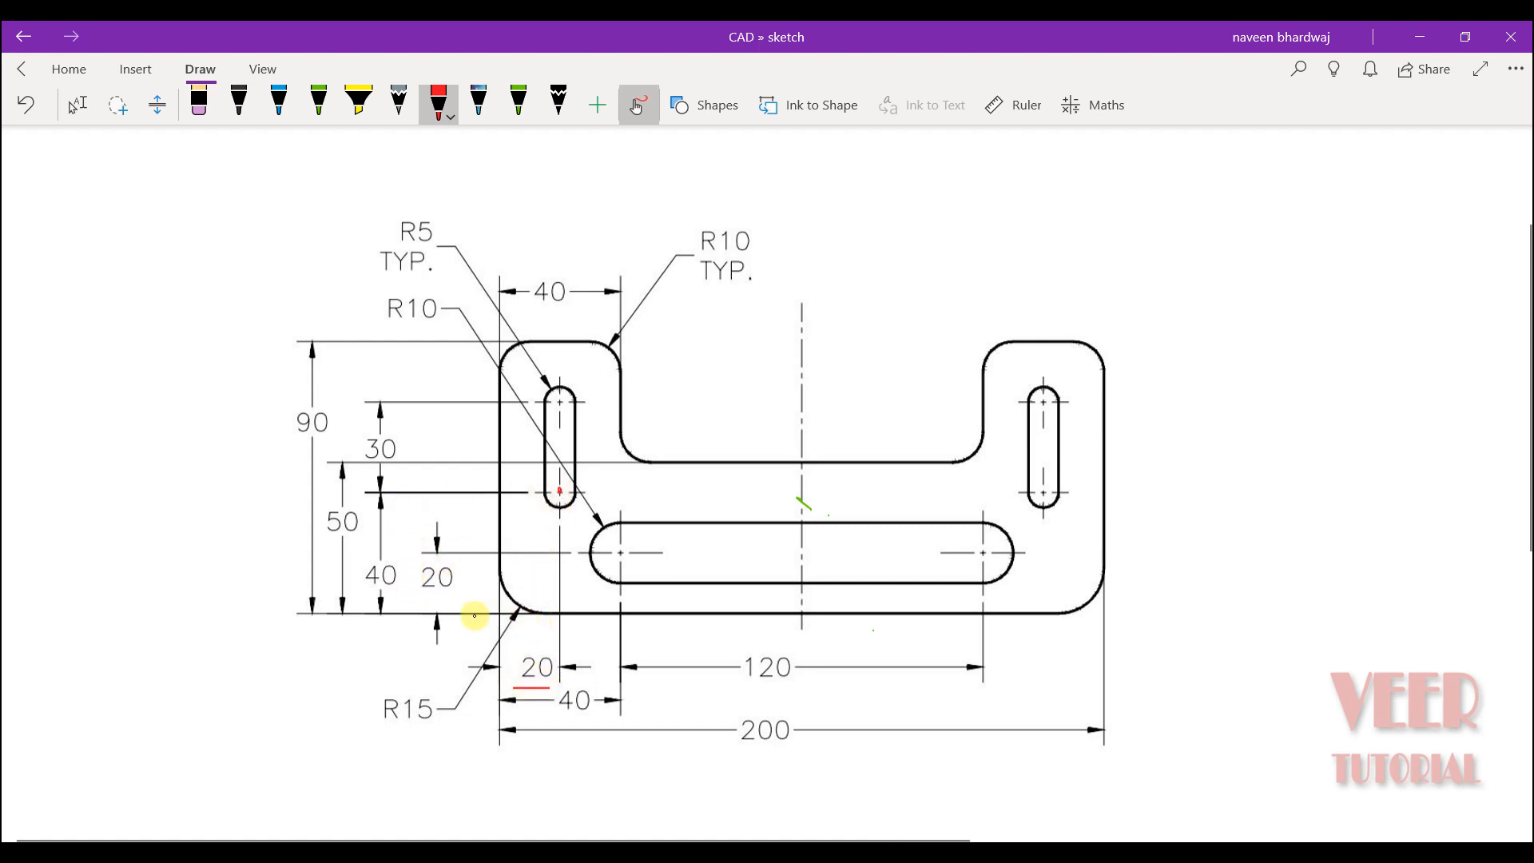
left_click_drag(472, 615, 537, 613)
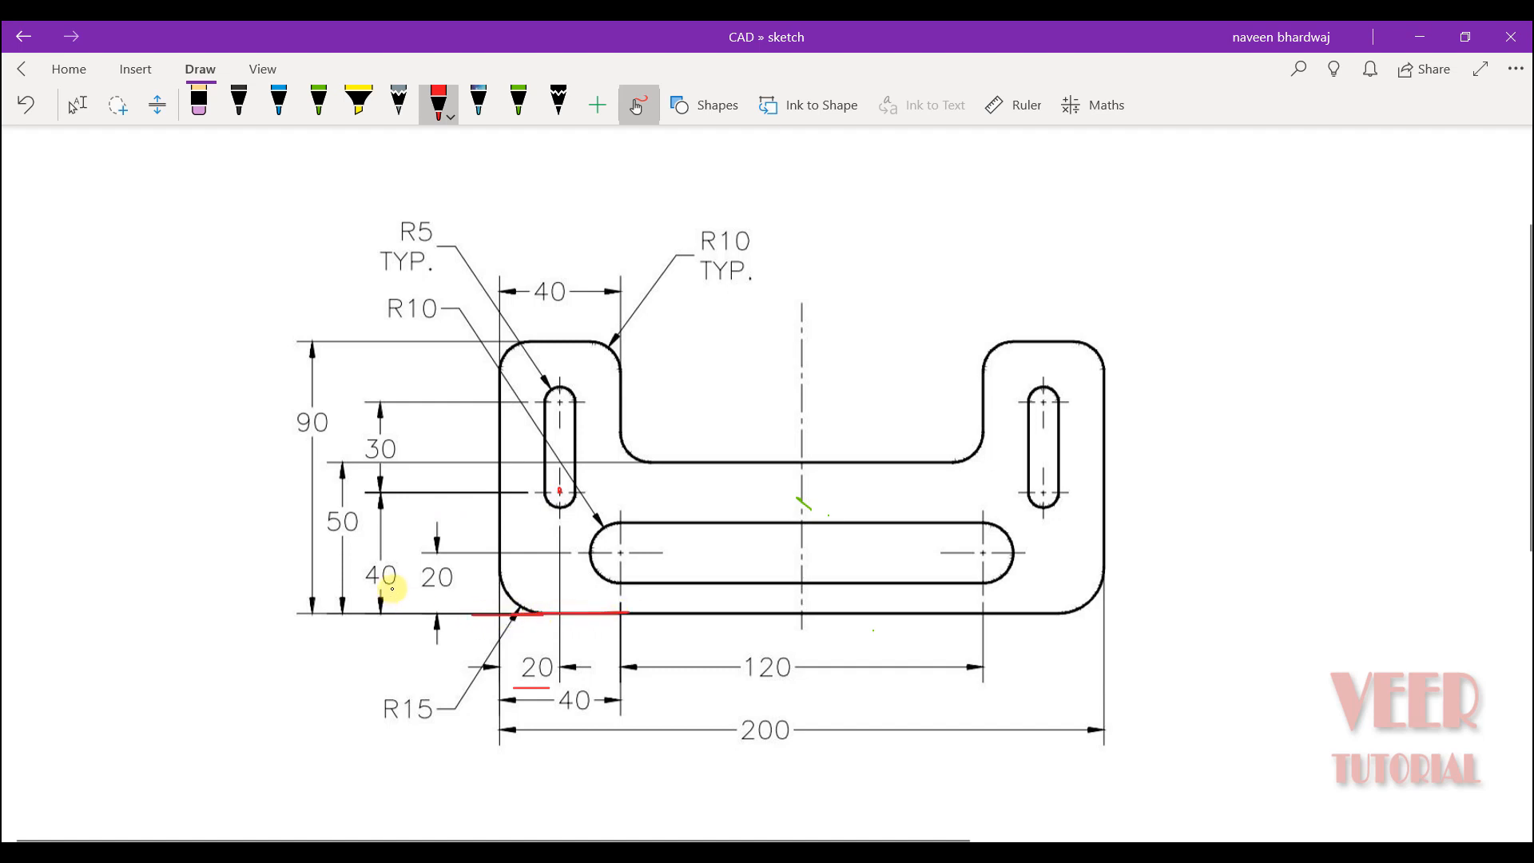
mouse_move(374, 562)
left_mouse_down()
mouse_move(410, 606)
mouse_move(370, 558)
left_mouse_up()
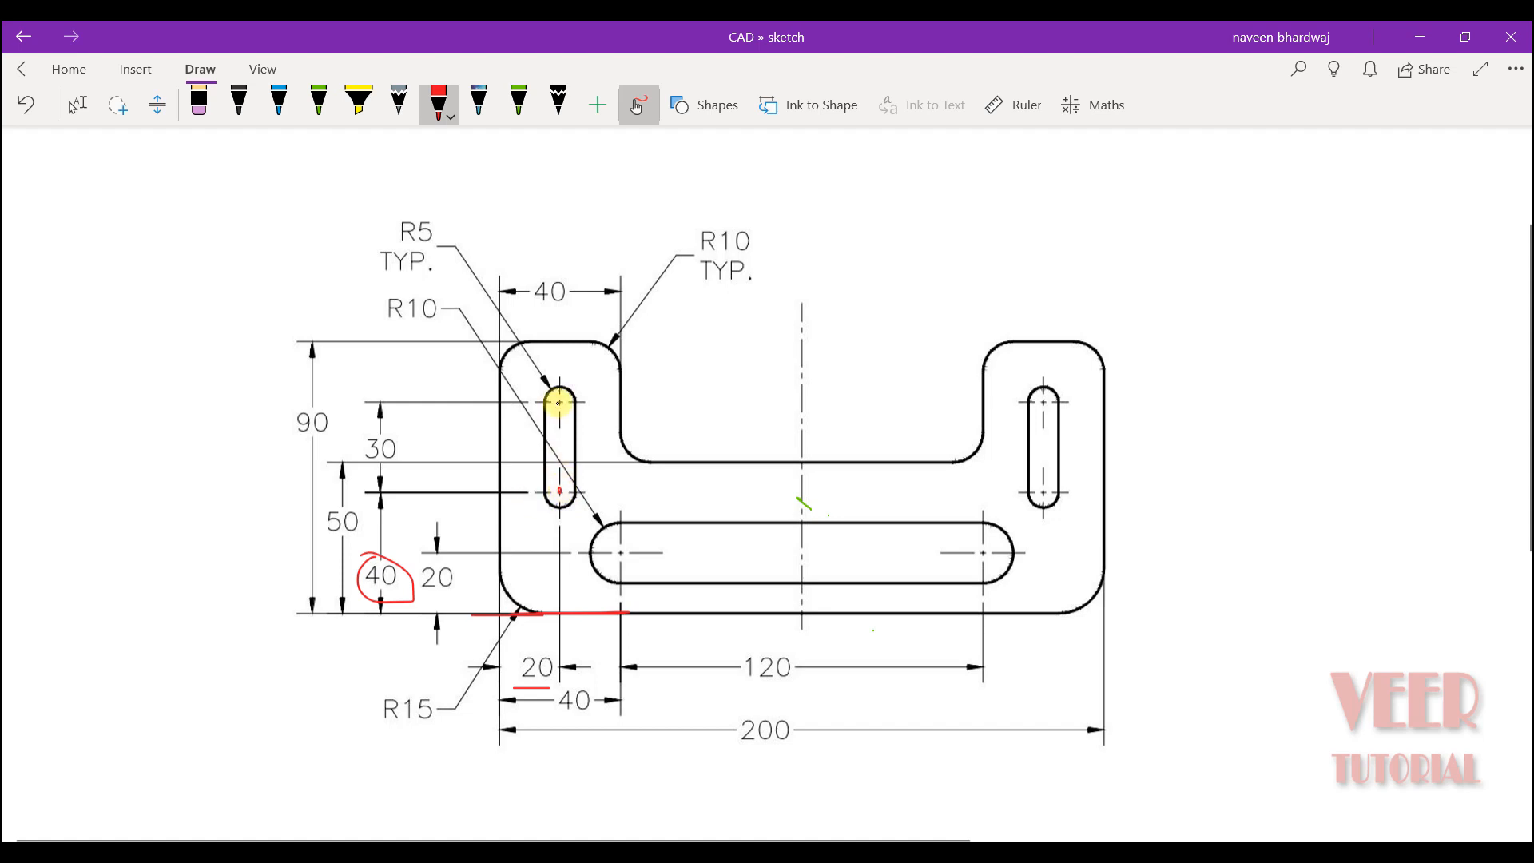
left_click(559, 402)
mouse_move(394, 452)
left_mouse_down()
mouse_move(361, 449)
mouse_move(378, 440)
left_mouse_up()
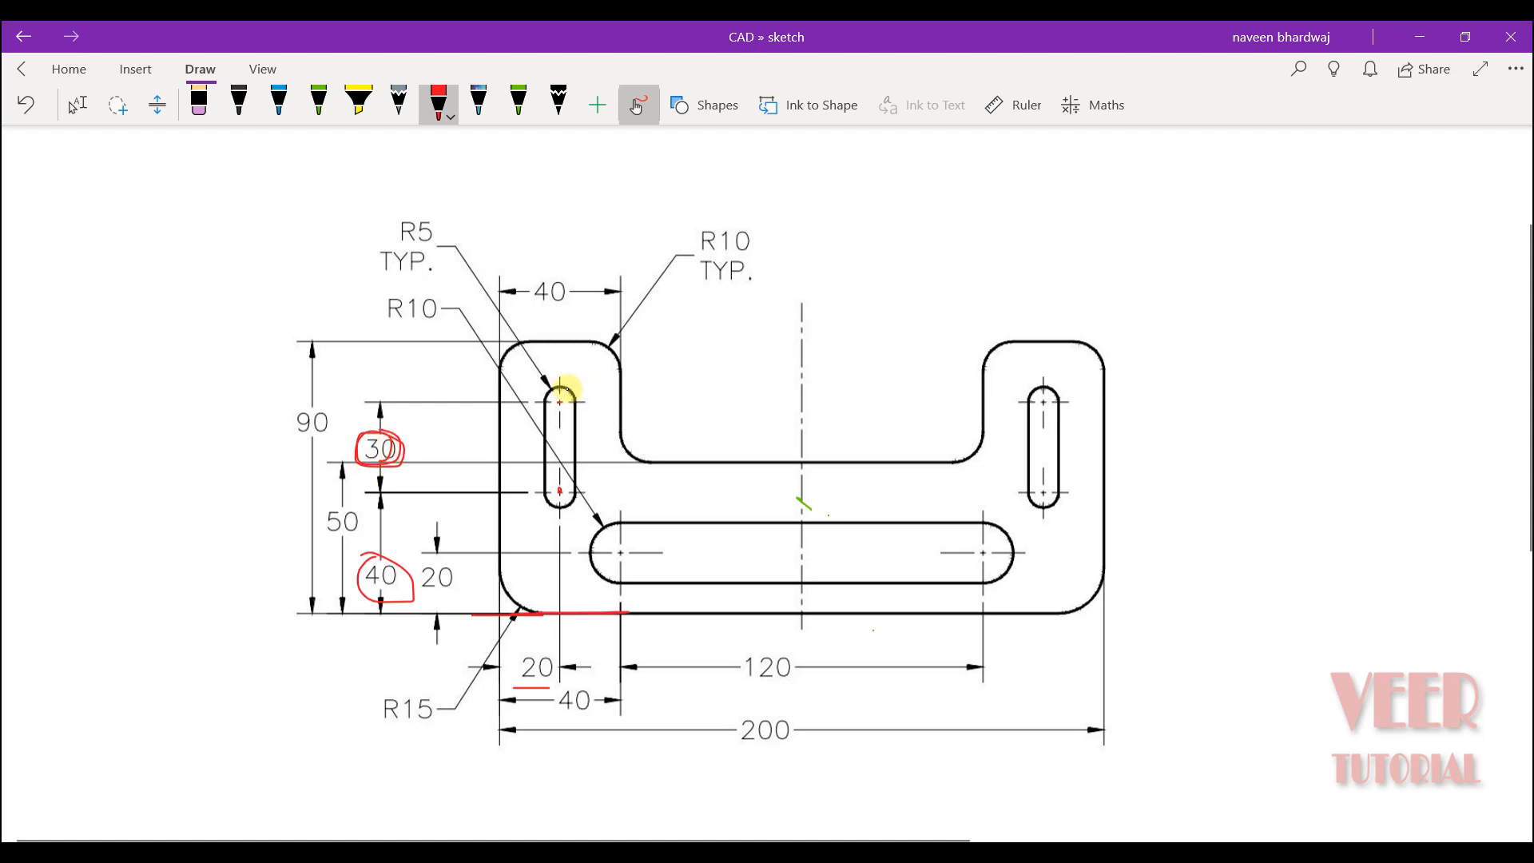
left_click_drag(416, 280, 427, 277)
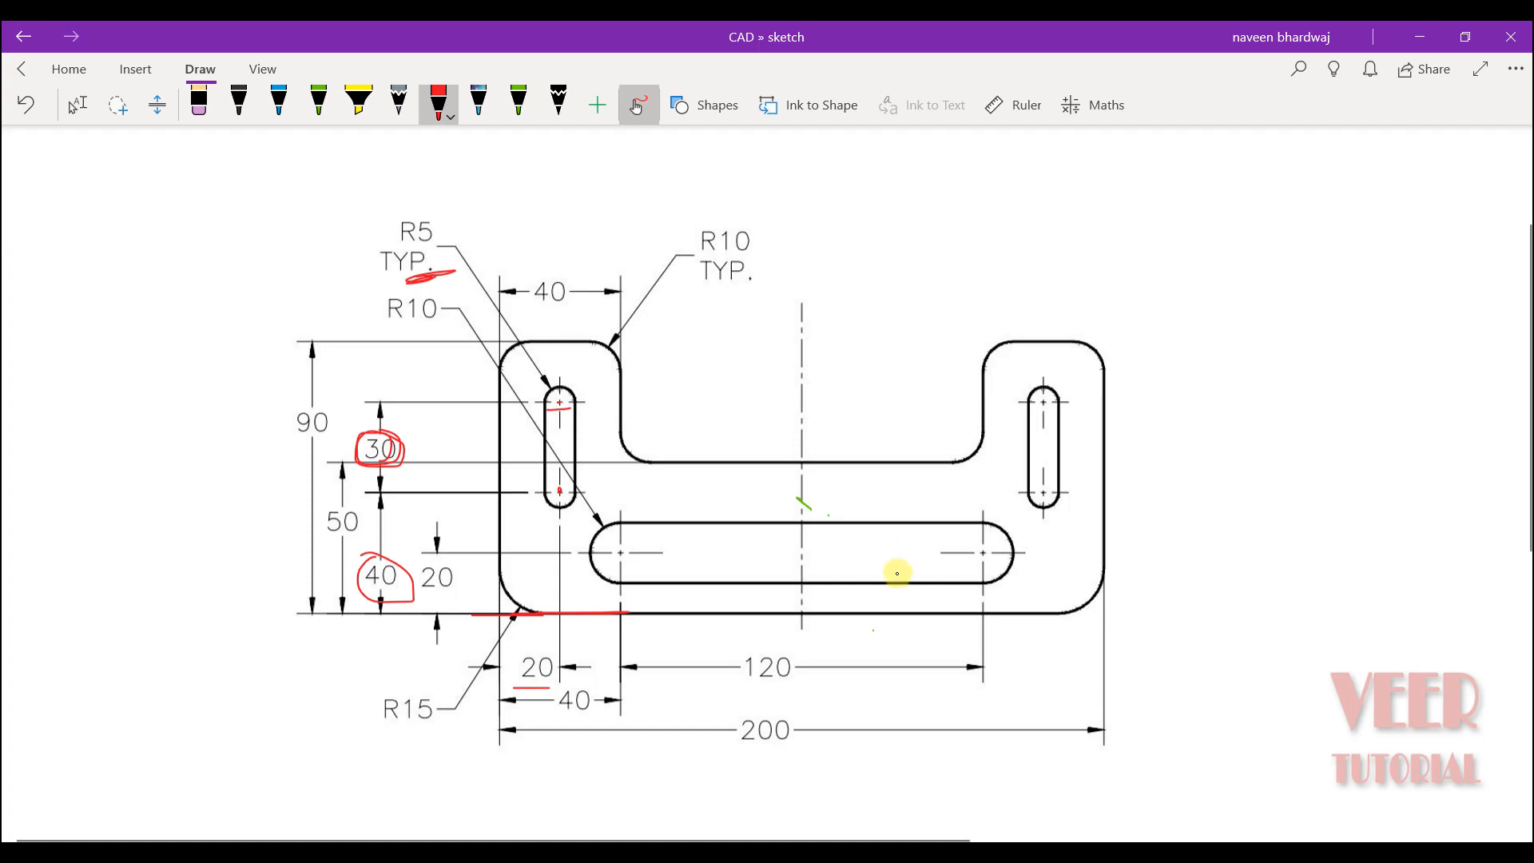
left_click(758, 851)
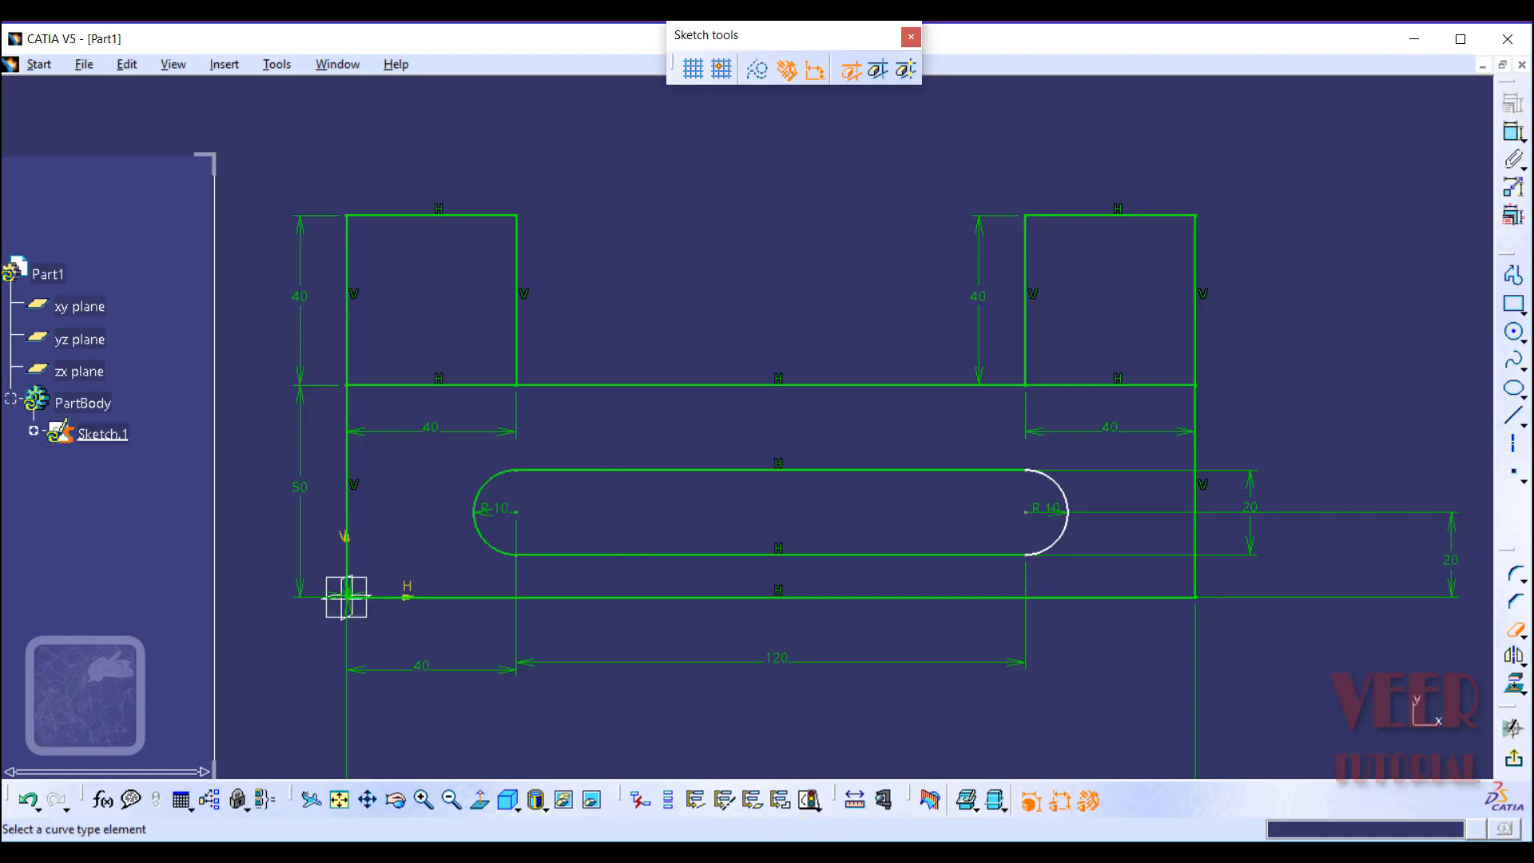
left_click(799, 852)
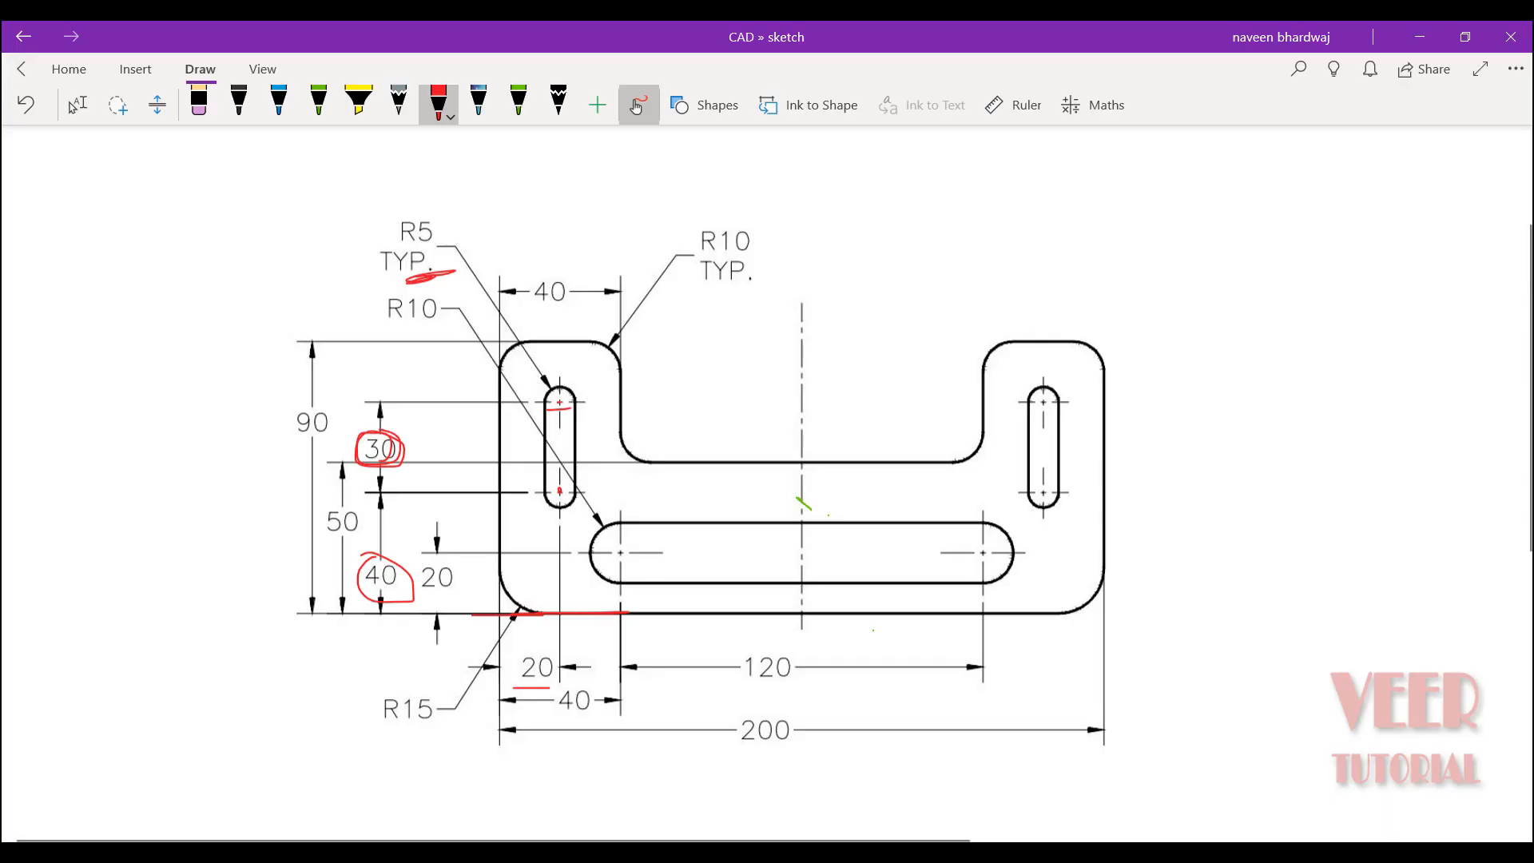
left_click(655, 851)
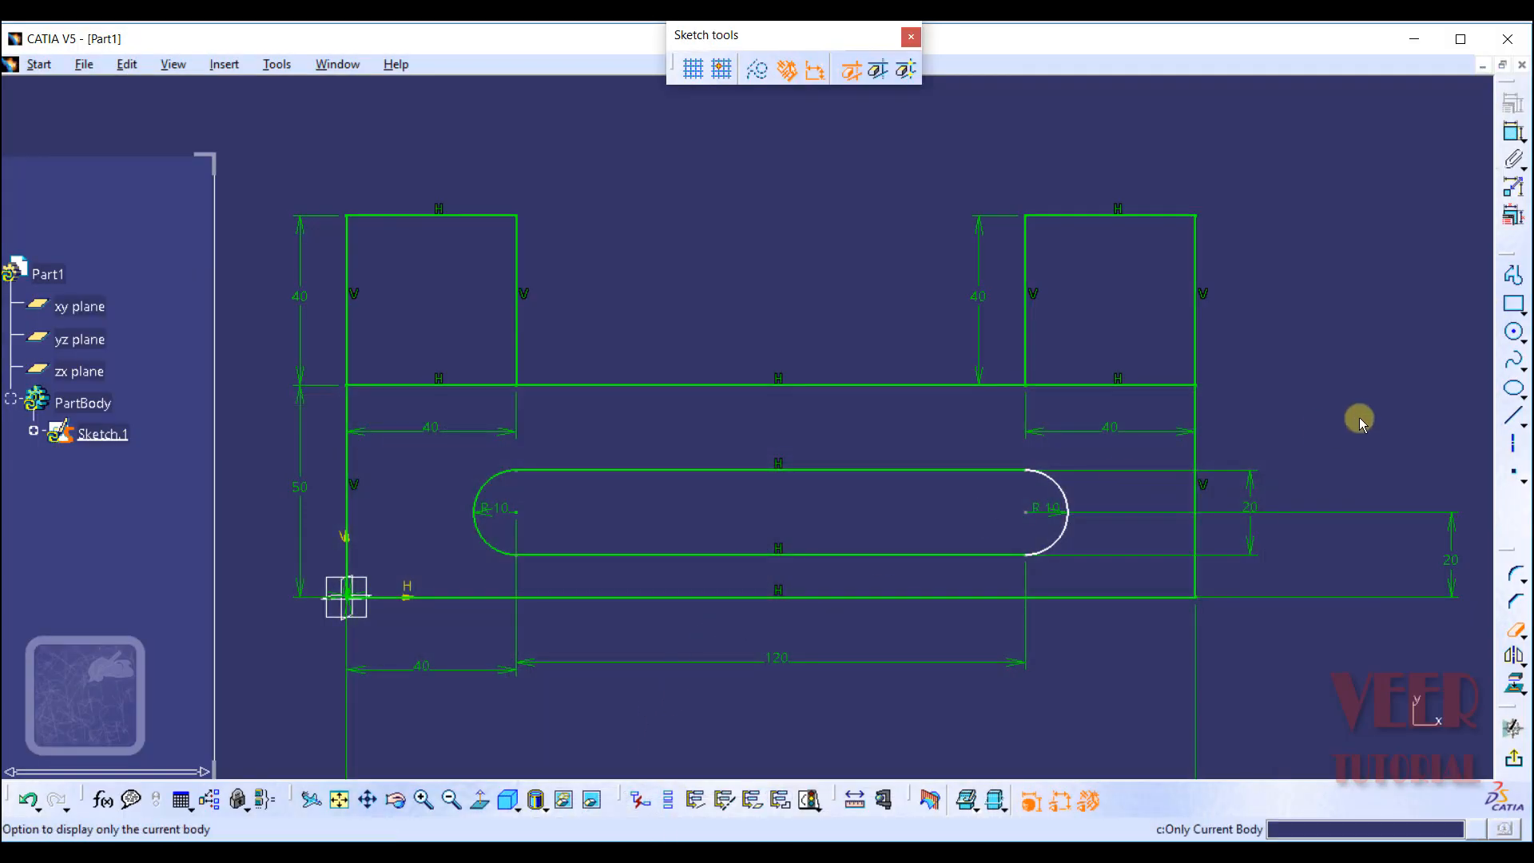
Step: Sketch a narrow upright rectangle about 39 mm tall, starting inside the left square and extending down into the base rectangle
left_click(1517, 314)
left_click(1288, 328)
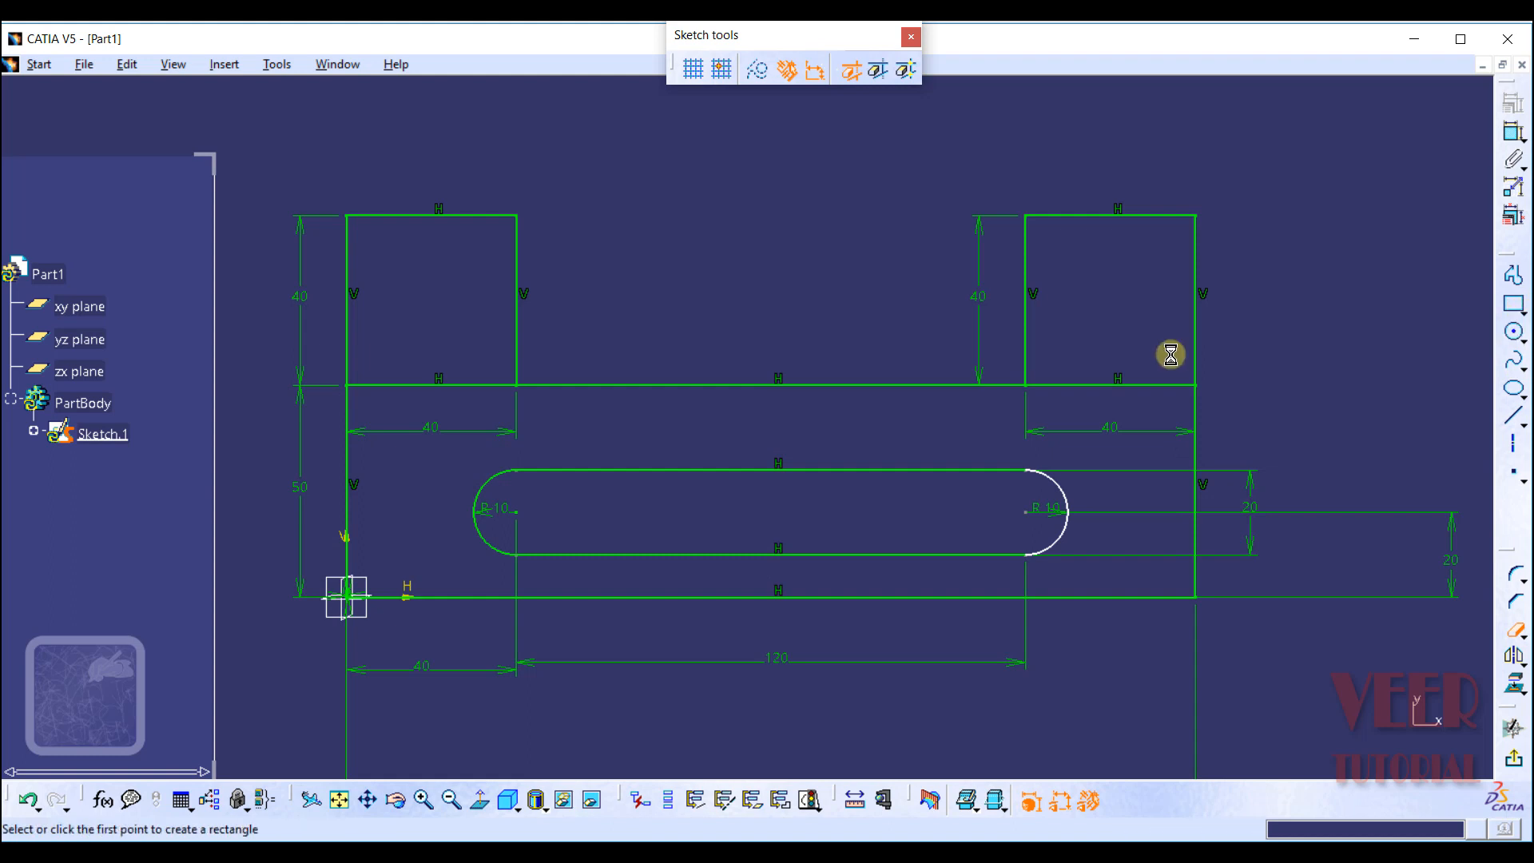
left_click(389, 295)
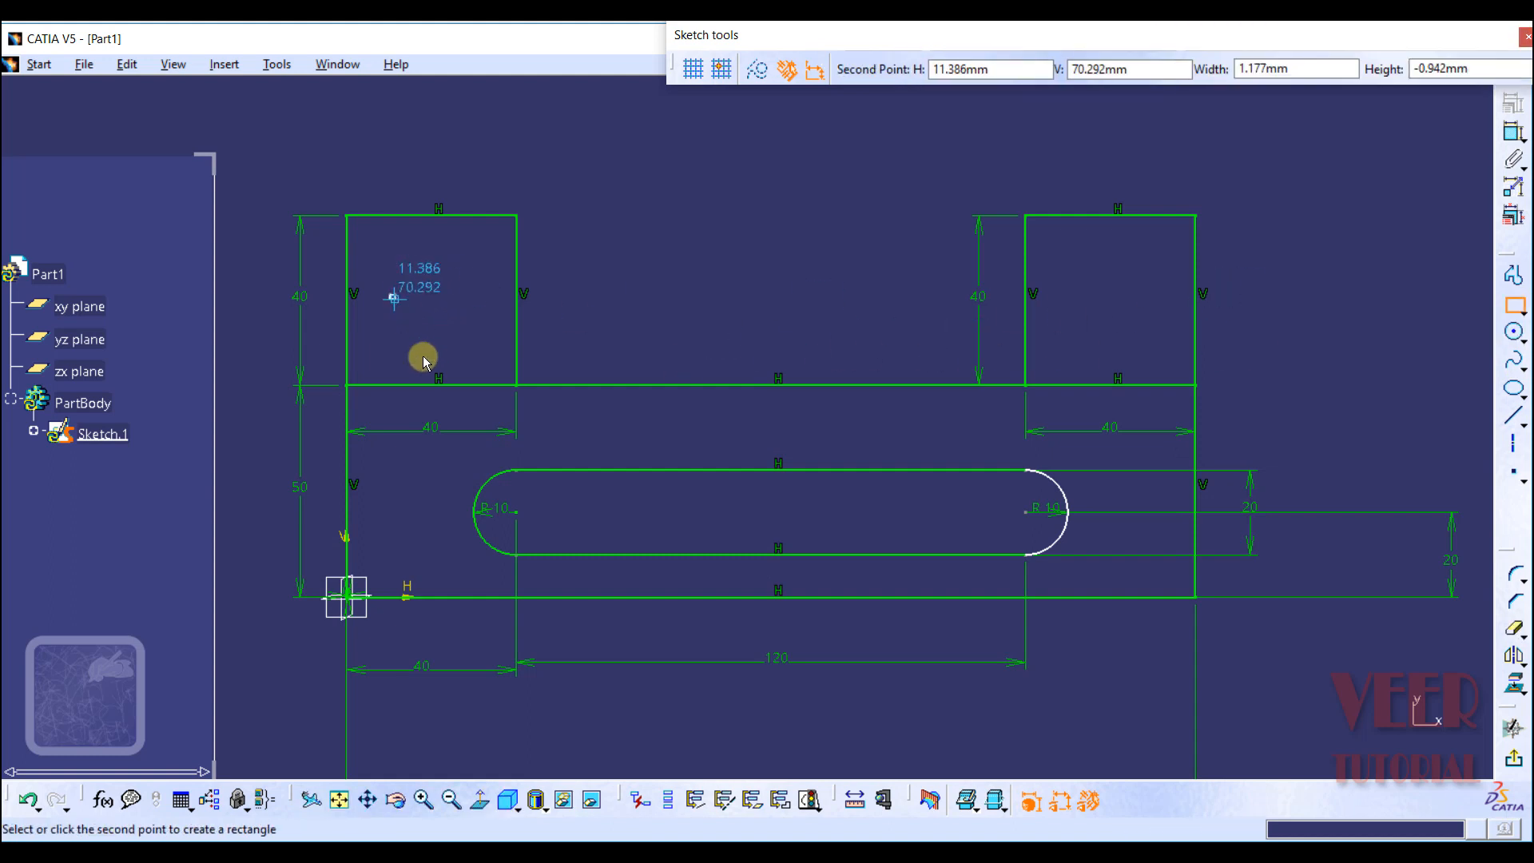
left_click(438, 459)
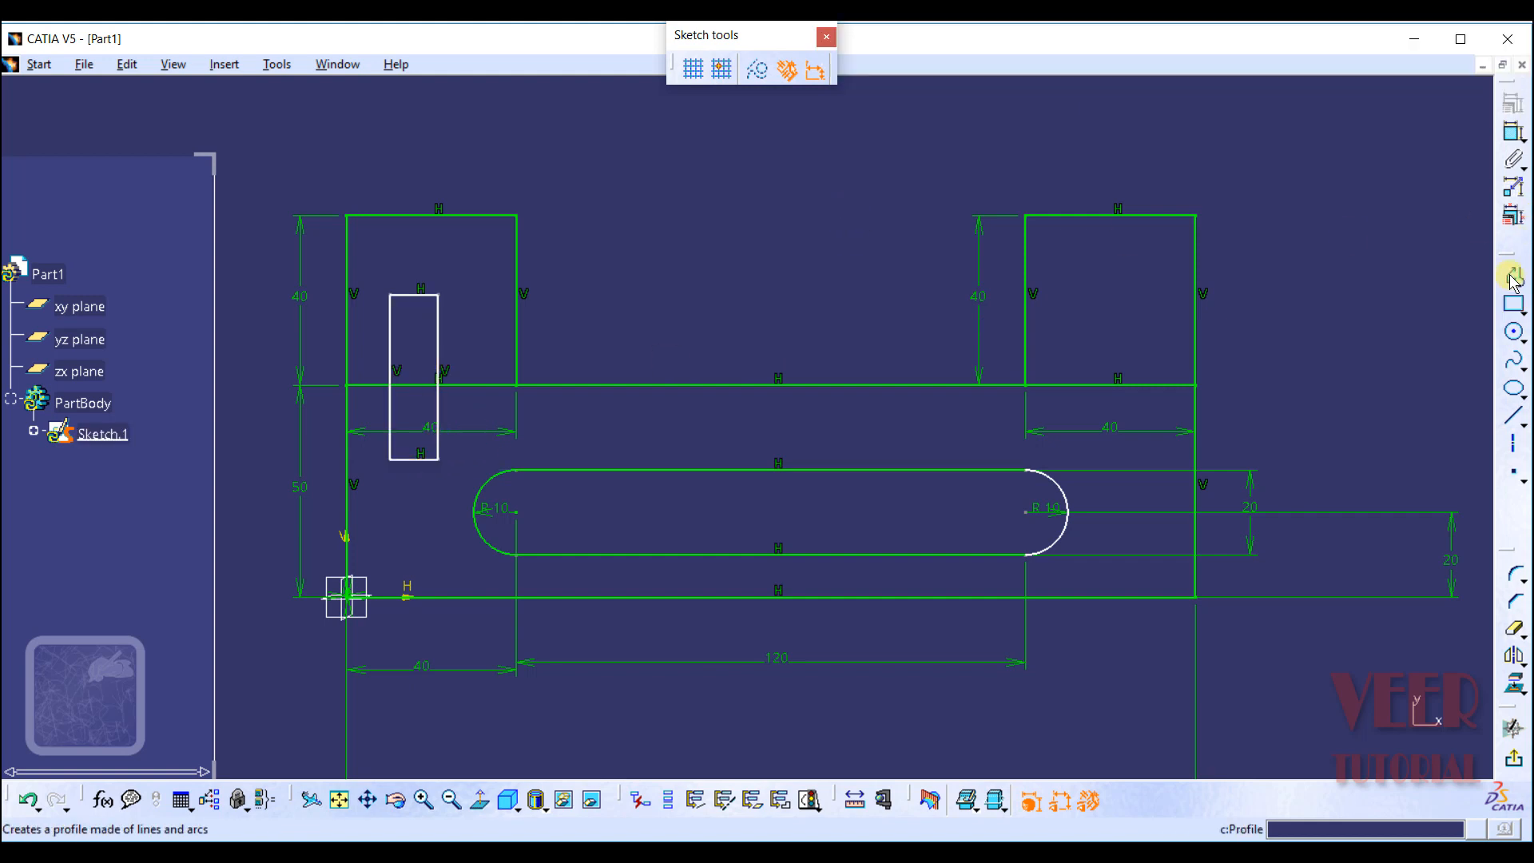
Step: Dimension the height of the narrow upright rectangle in the left square and set it to 30 mm
left_click(1512, 133)
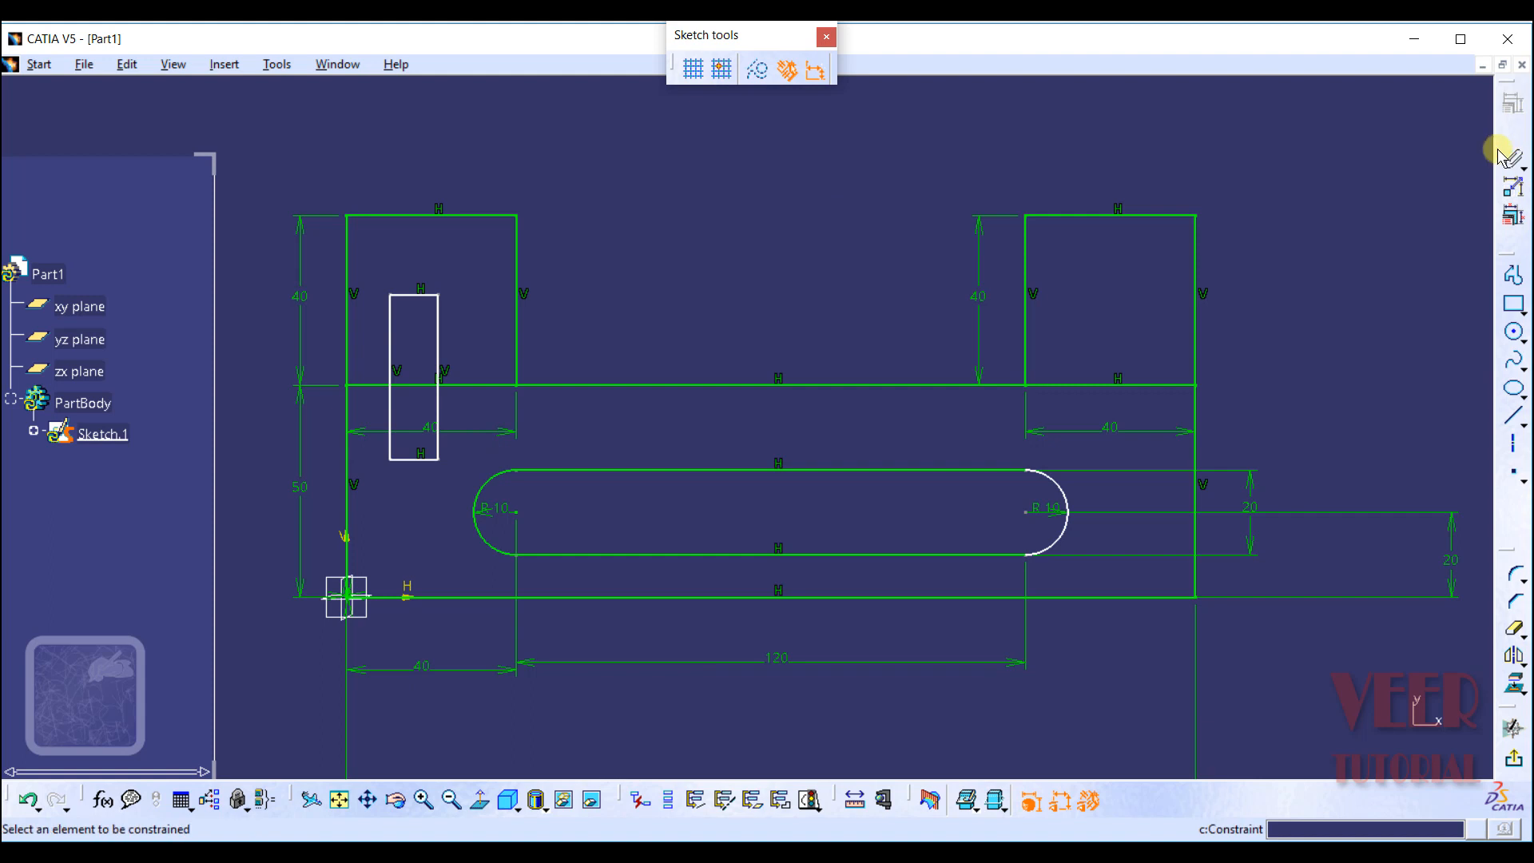
left_click(436, 352)
left_click(679, 400)
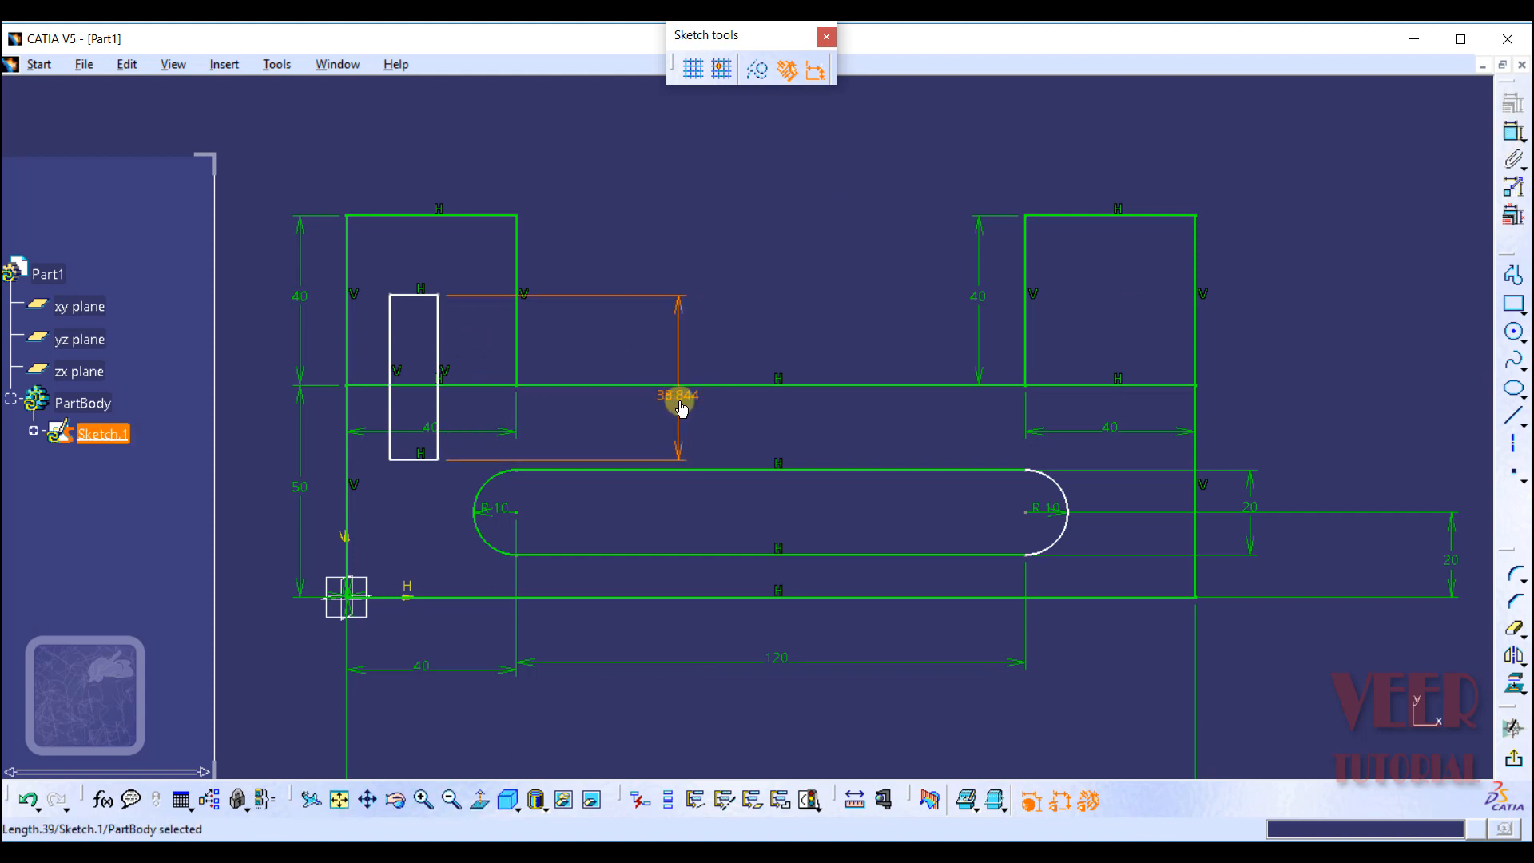
double_click(679, 402)
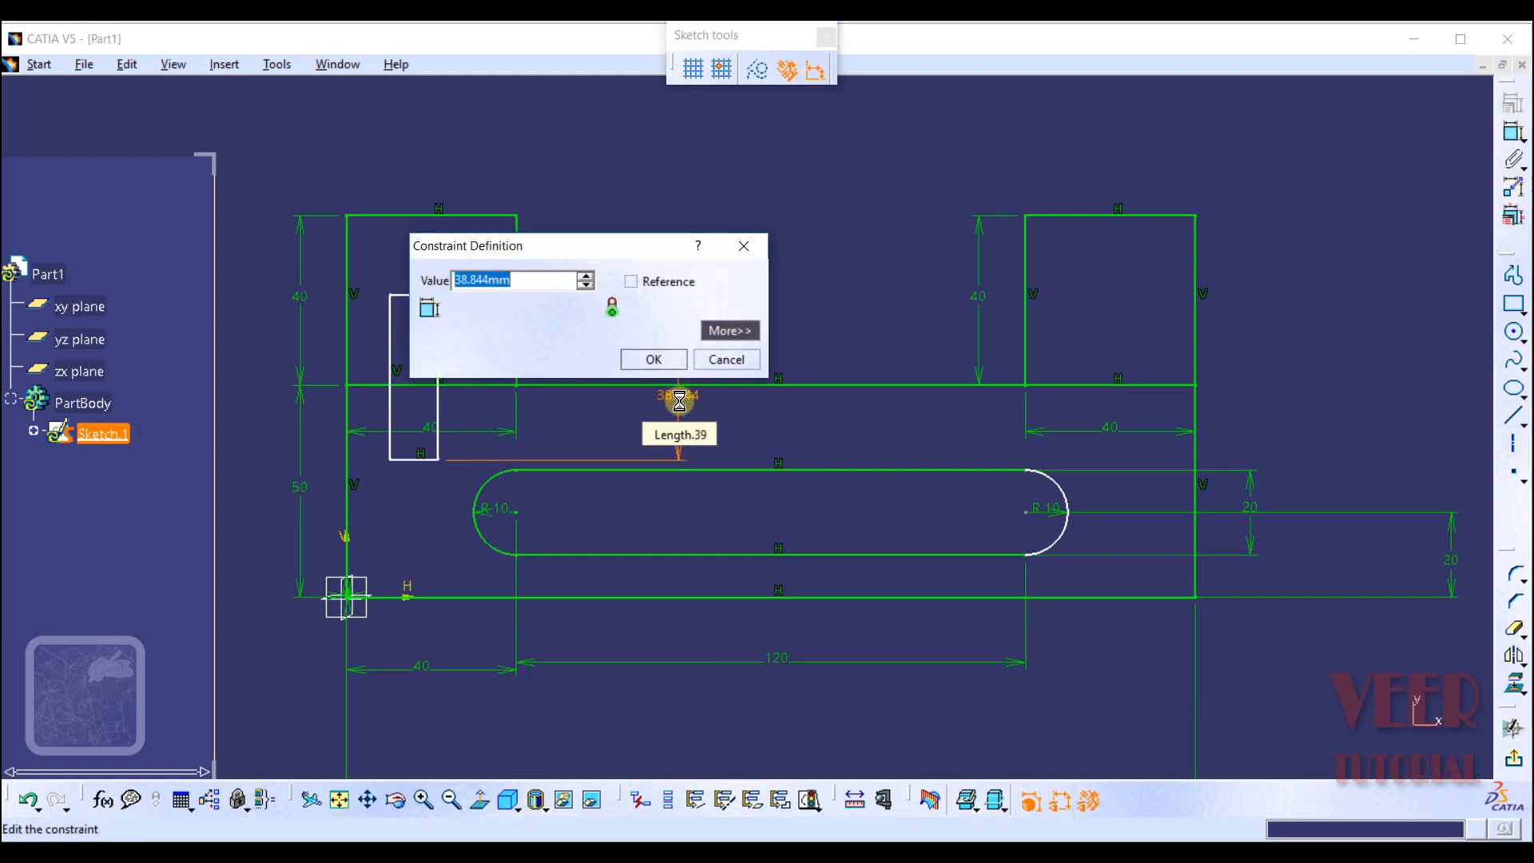
key("Return")
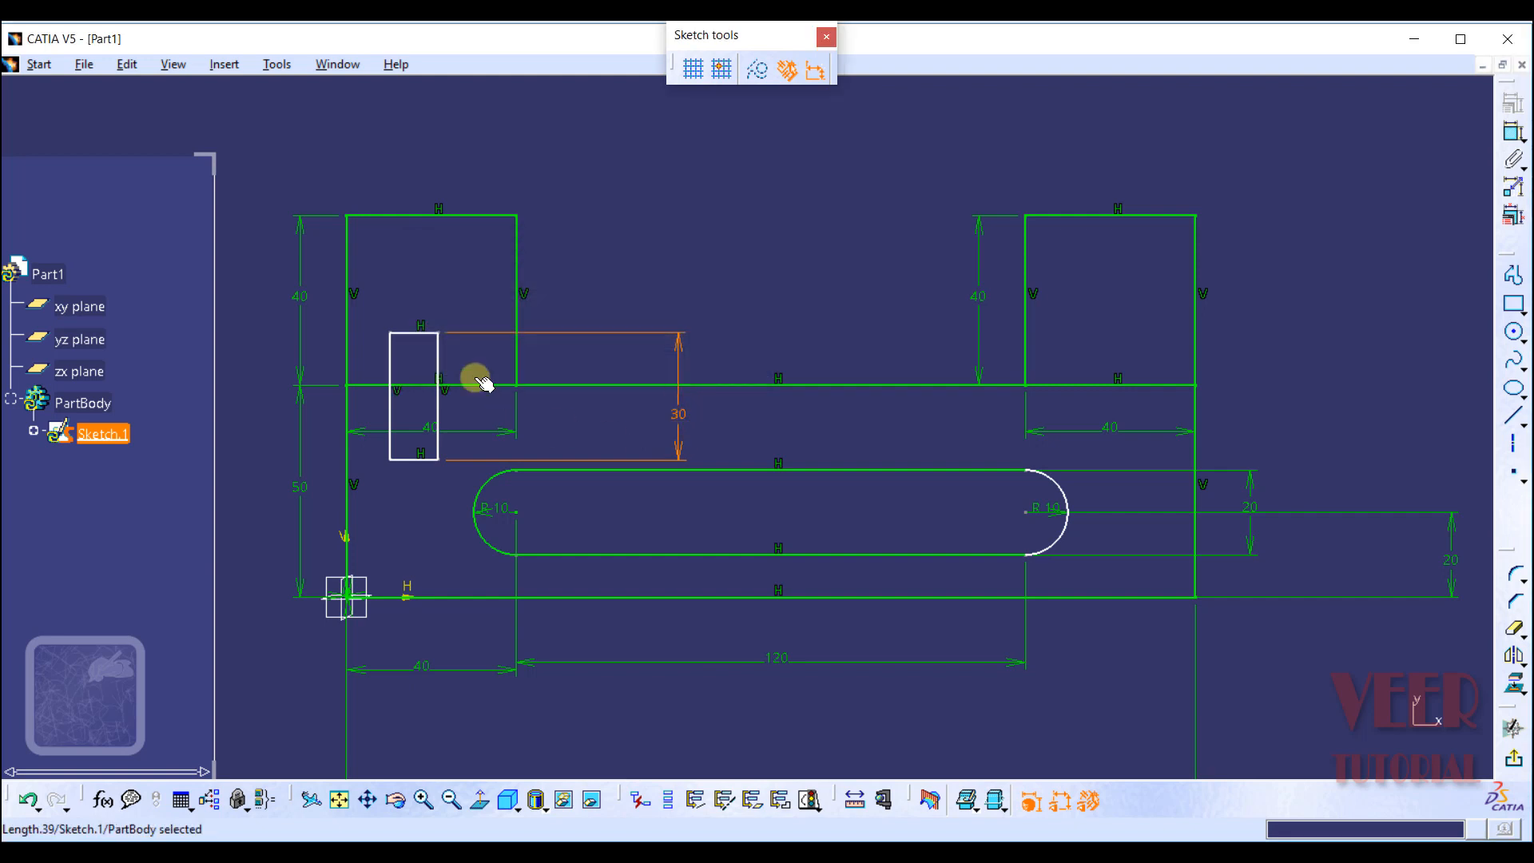
Step: Dimension the narrow upright rectangle's top edge and set its width to 10 mm
left_click(1513, 131)
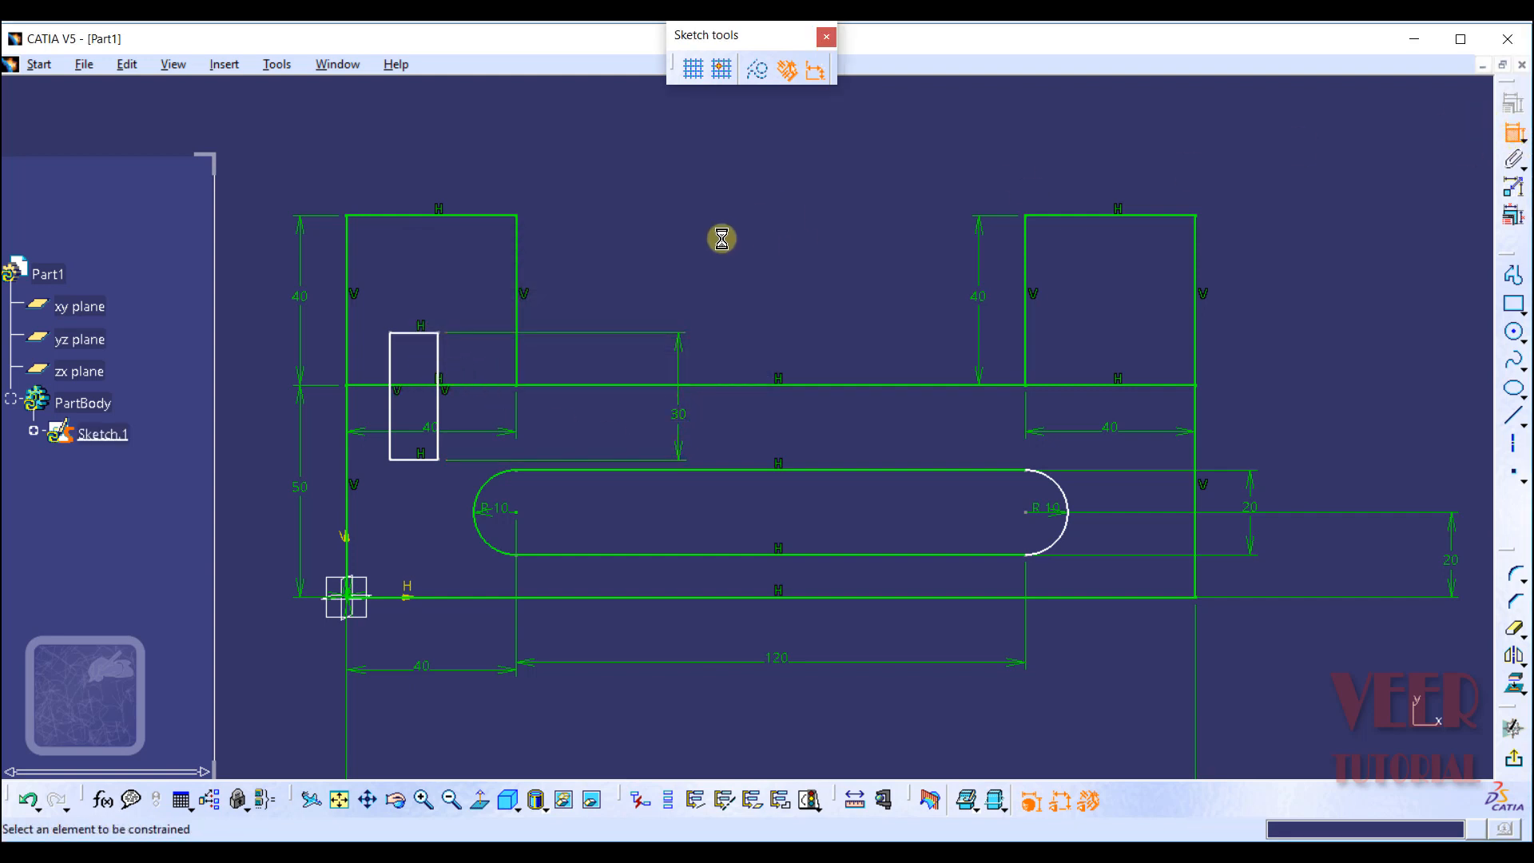
left_click(411, 336)
left_click(404, 145)
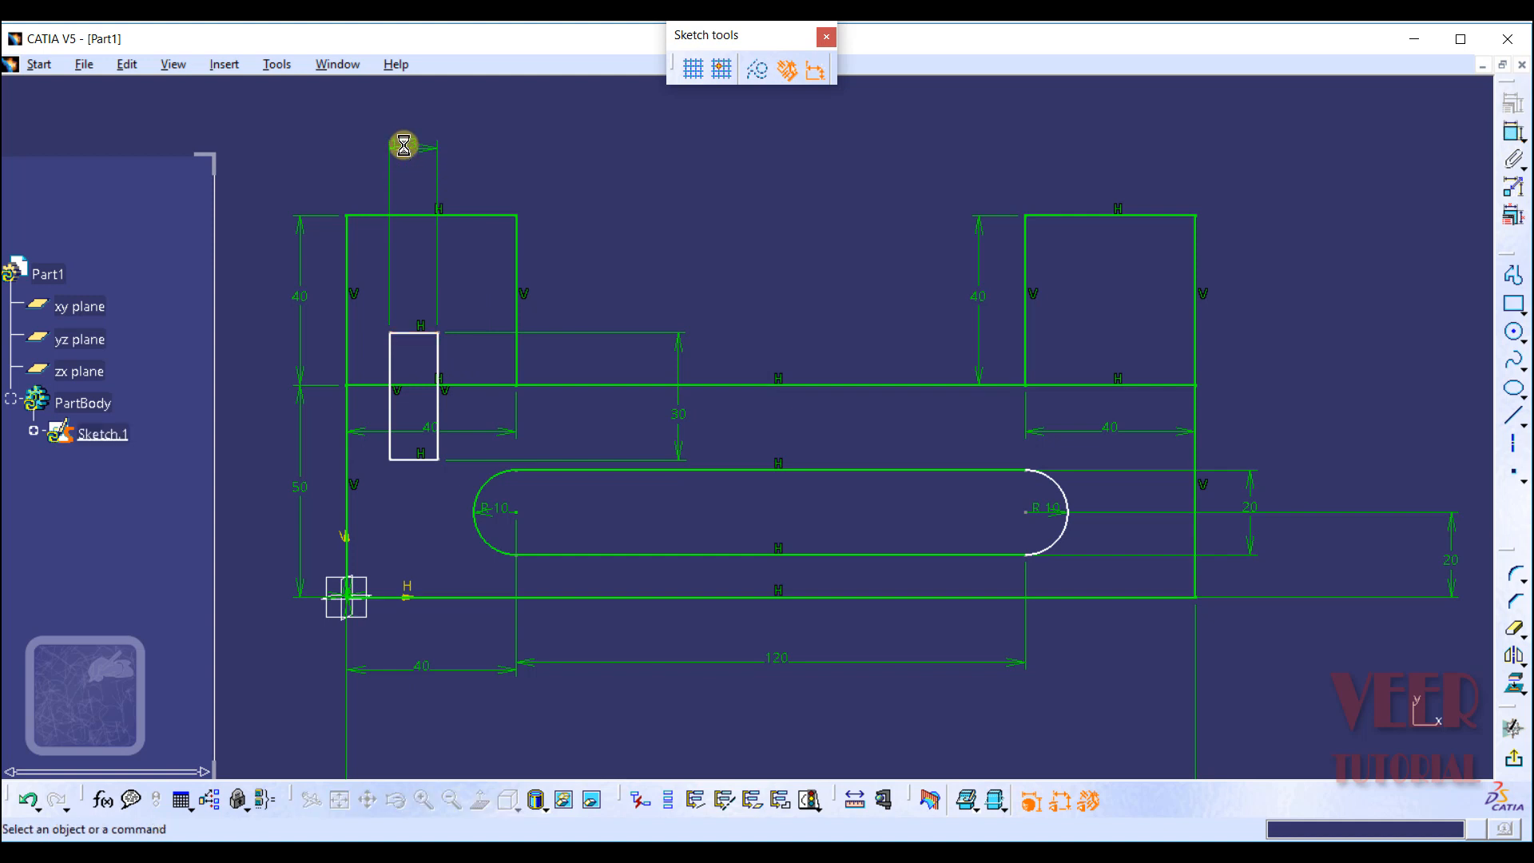
double_click(403, 144)
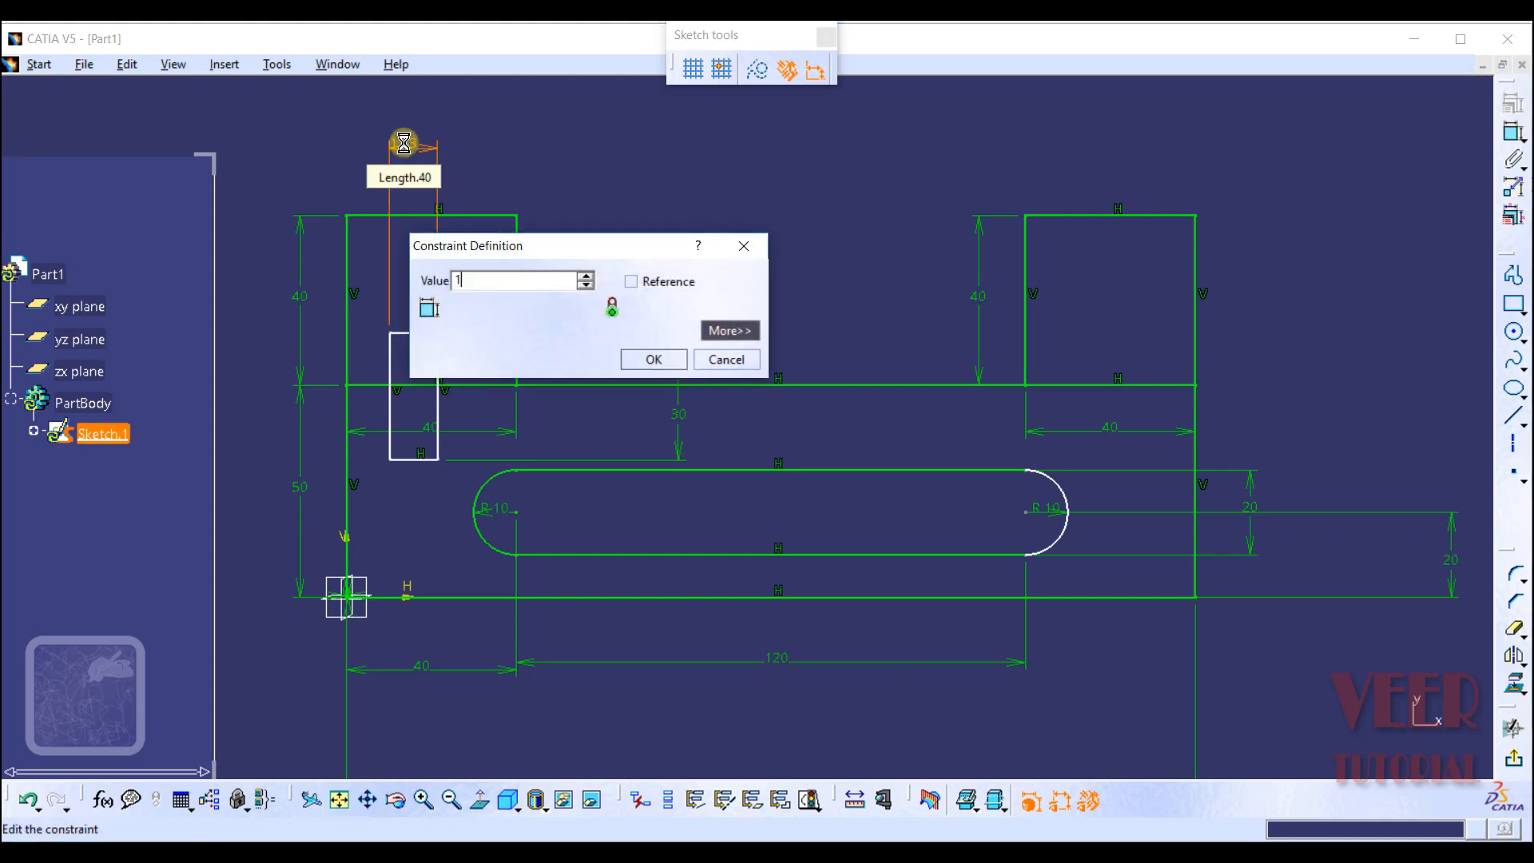
type("10")
key("Return")
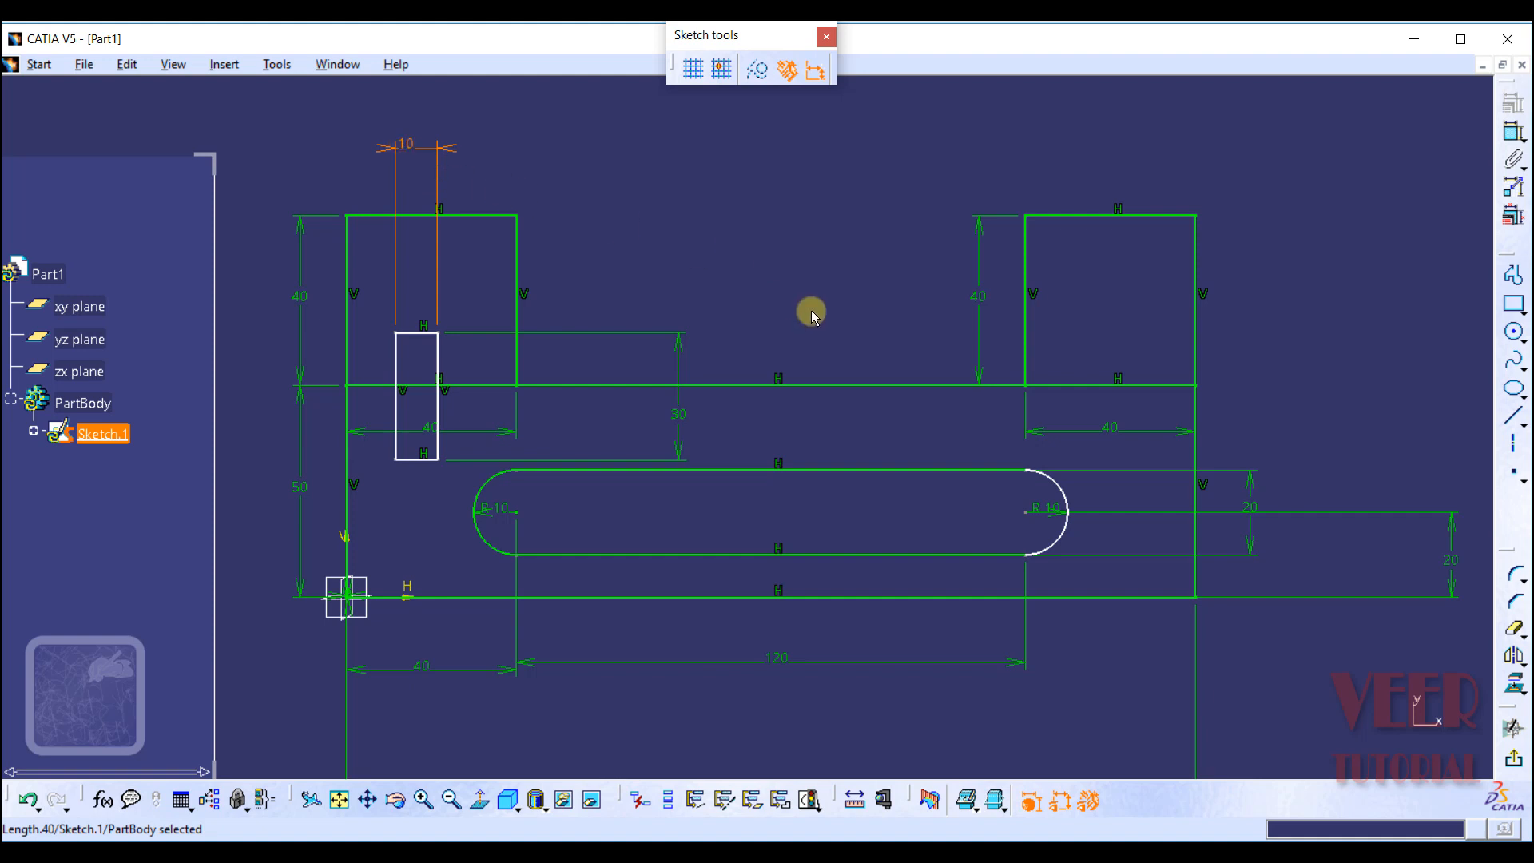
left_click(811, 316)
Step: Draw a circle of 5 mm radius centred on the midpoint of the upright rectangle's top edge
left_click(1513, 332)
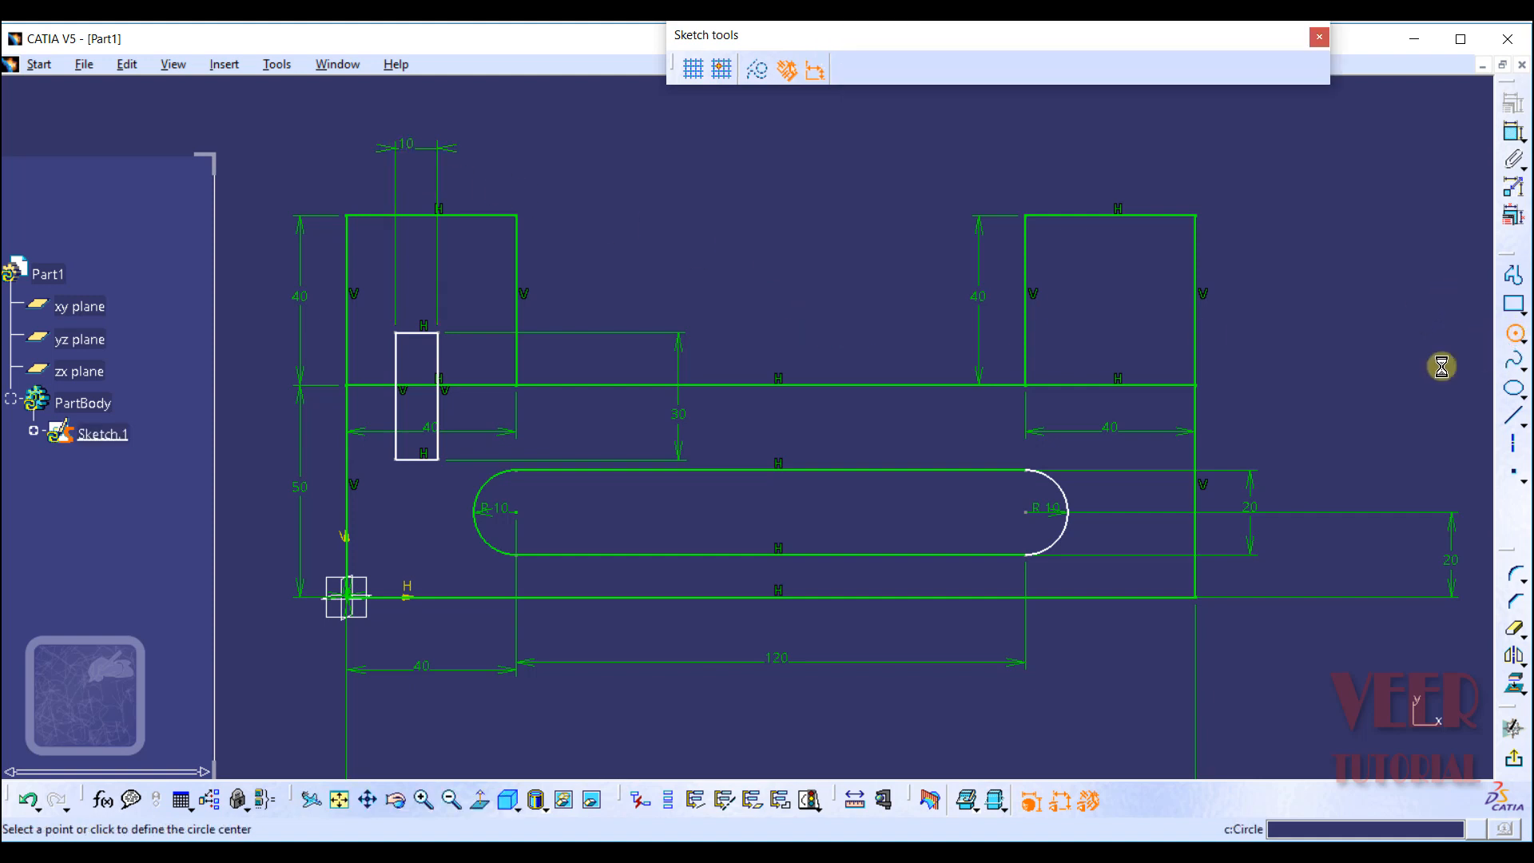
left_click(419, 332)
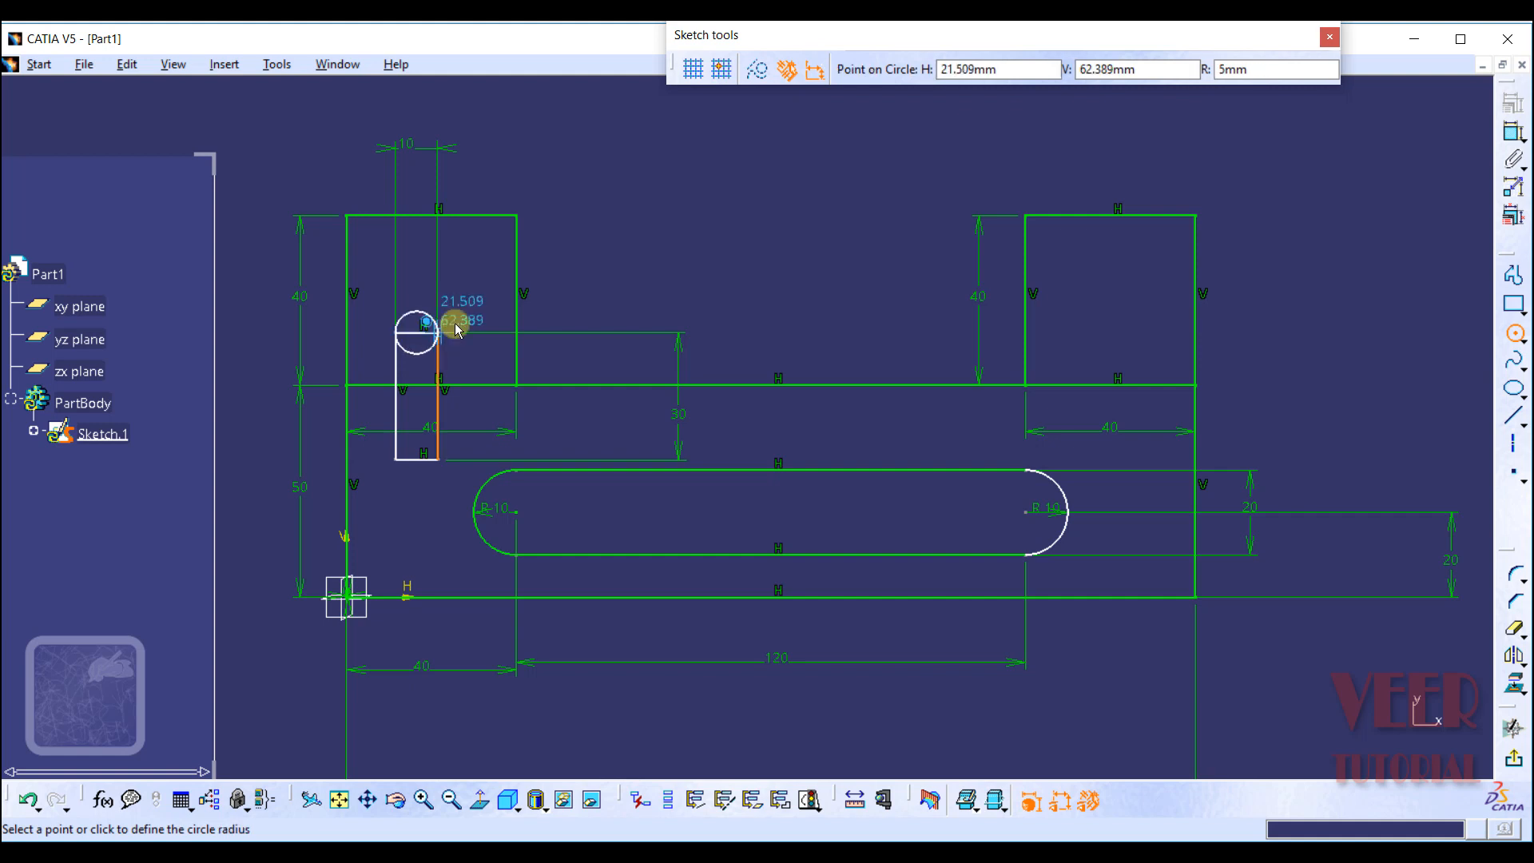
double_click(1311, 69)
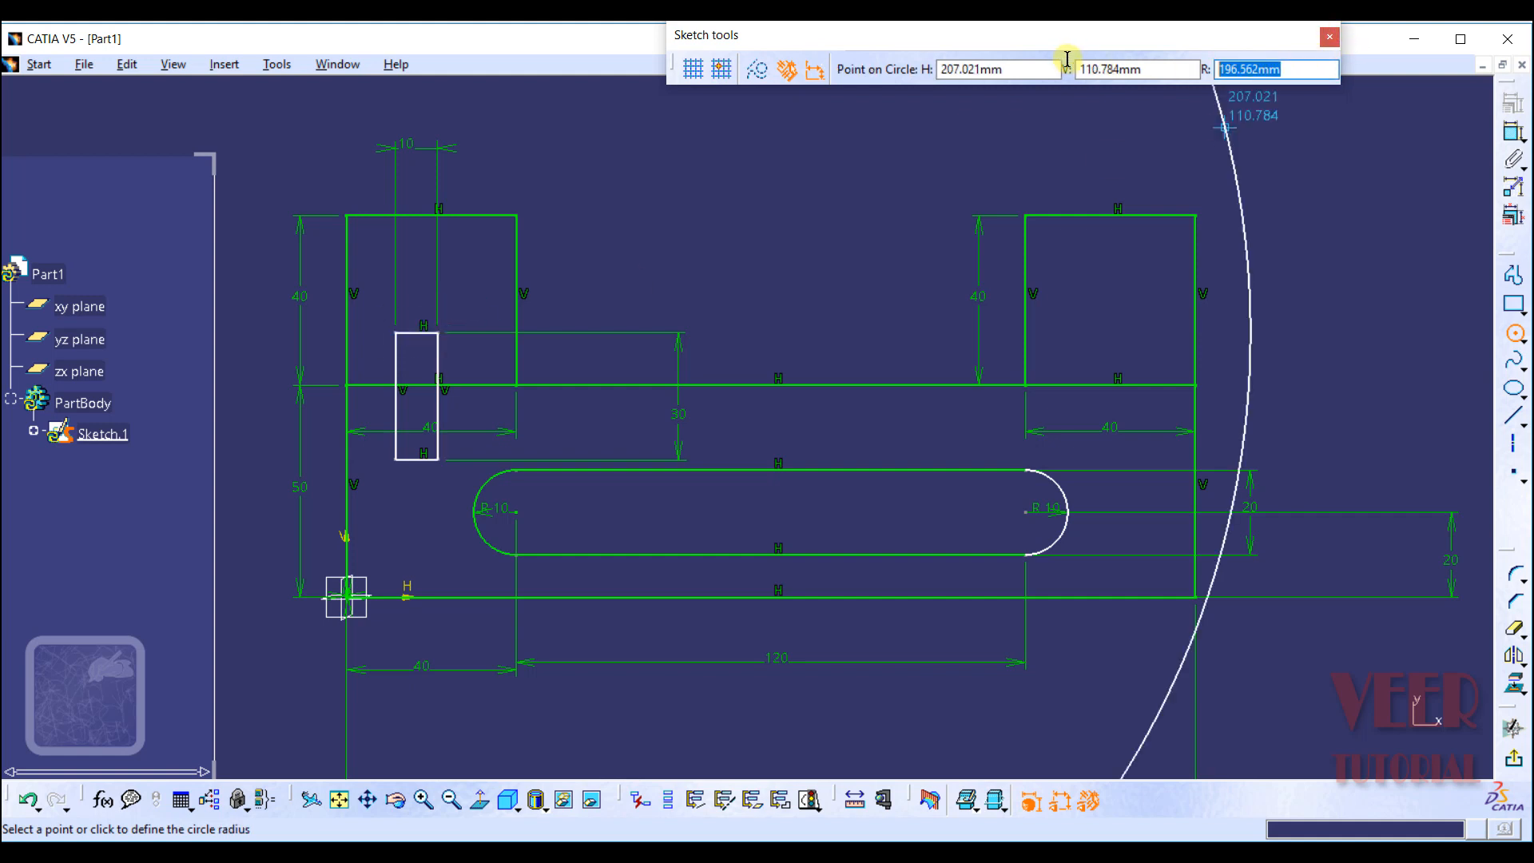
type("5")
key("Return")
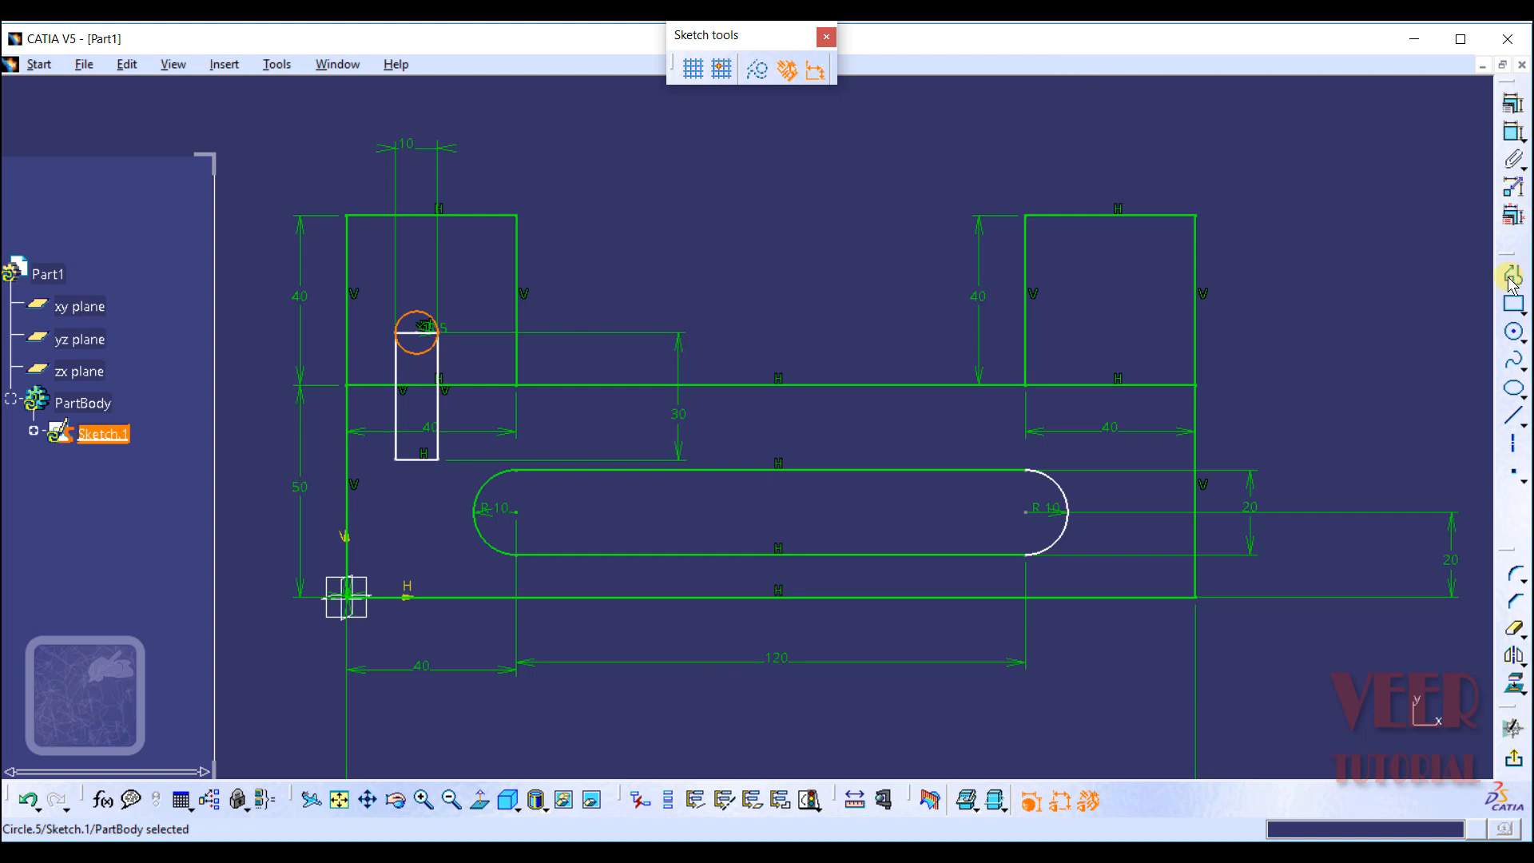
Step: Draw a second circle of 5 mm radius centred on the midpoint of the upright rectangle's bottom edge
left_click(1513, 333)
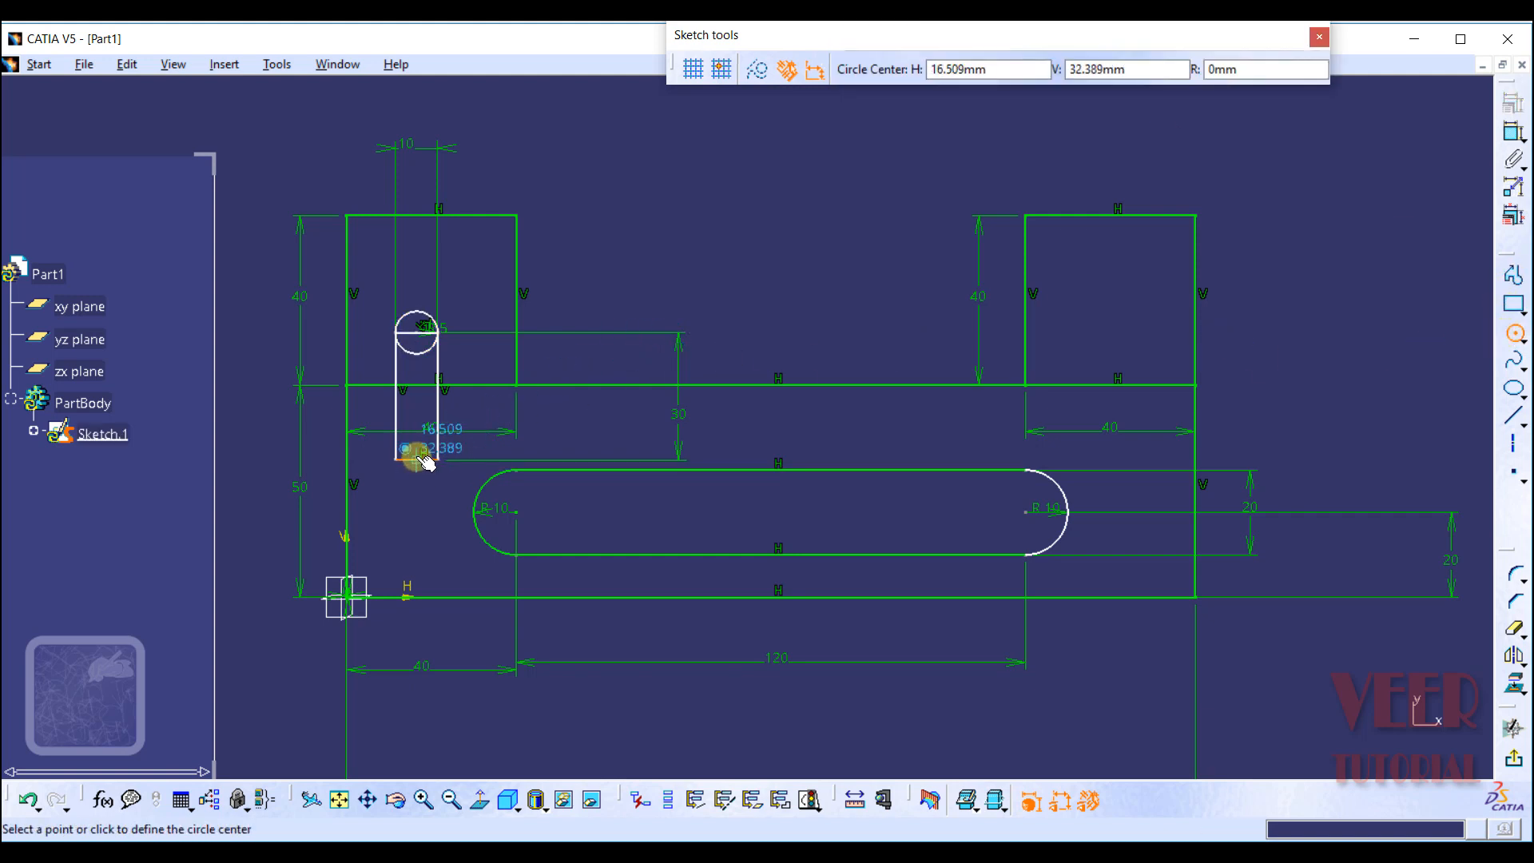
left_click(416, 460)
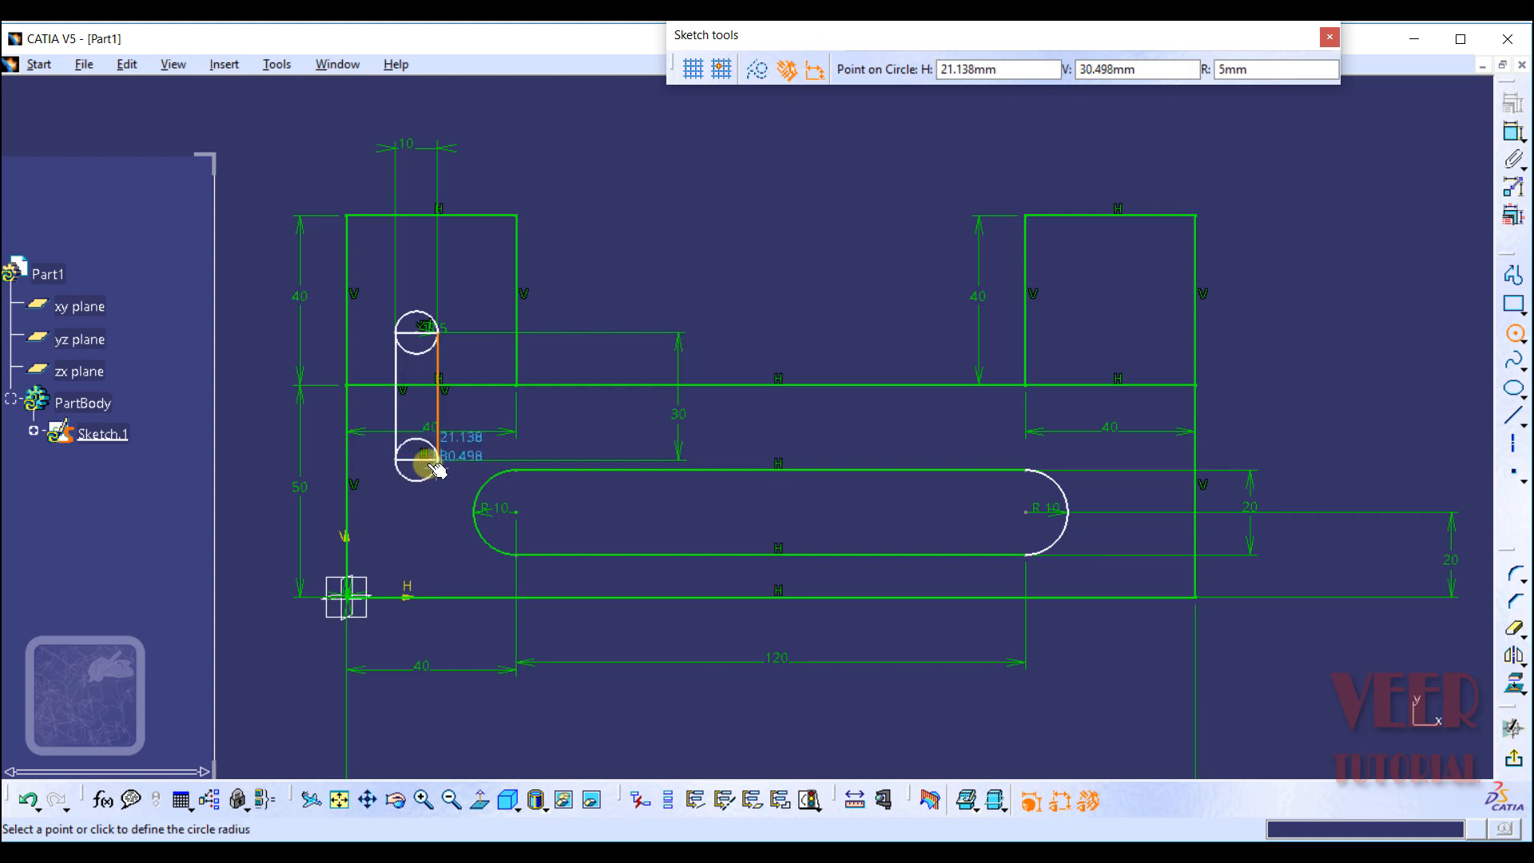
left_click(430, 466)
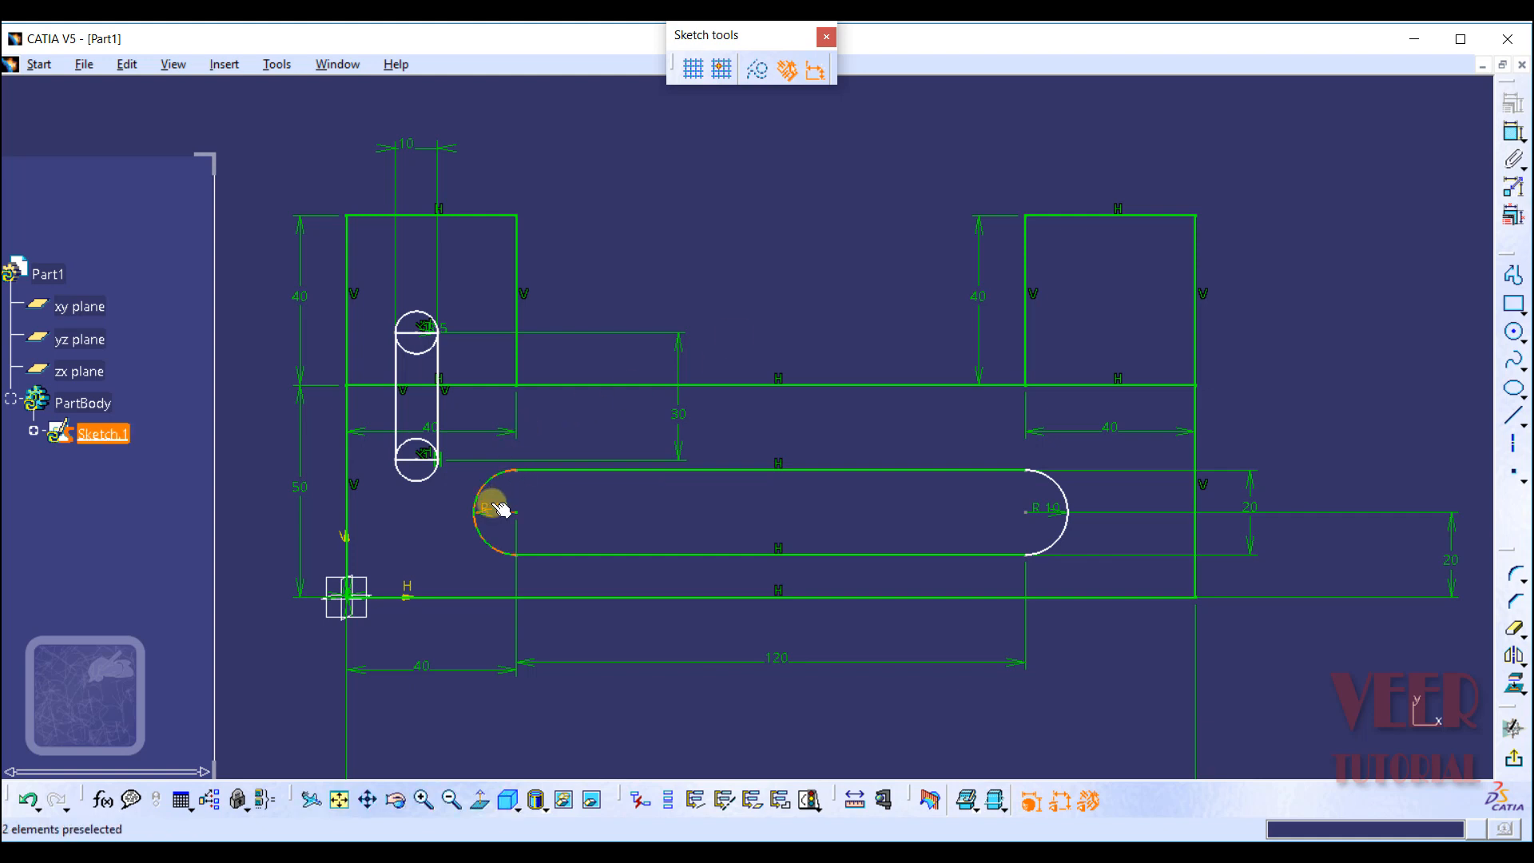
Step: Dimension the distance from the plate's bottom edge to the lower small circle's centre and set it to 40 mm
left_click(1513, 132)
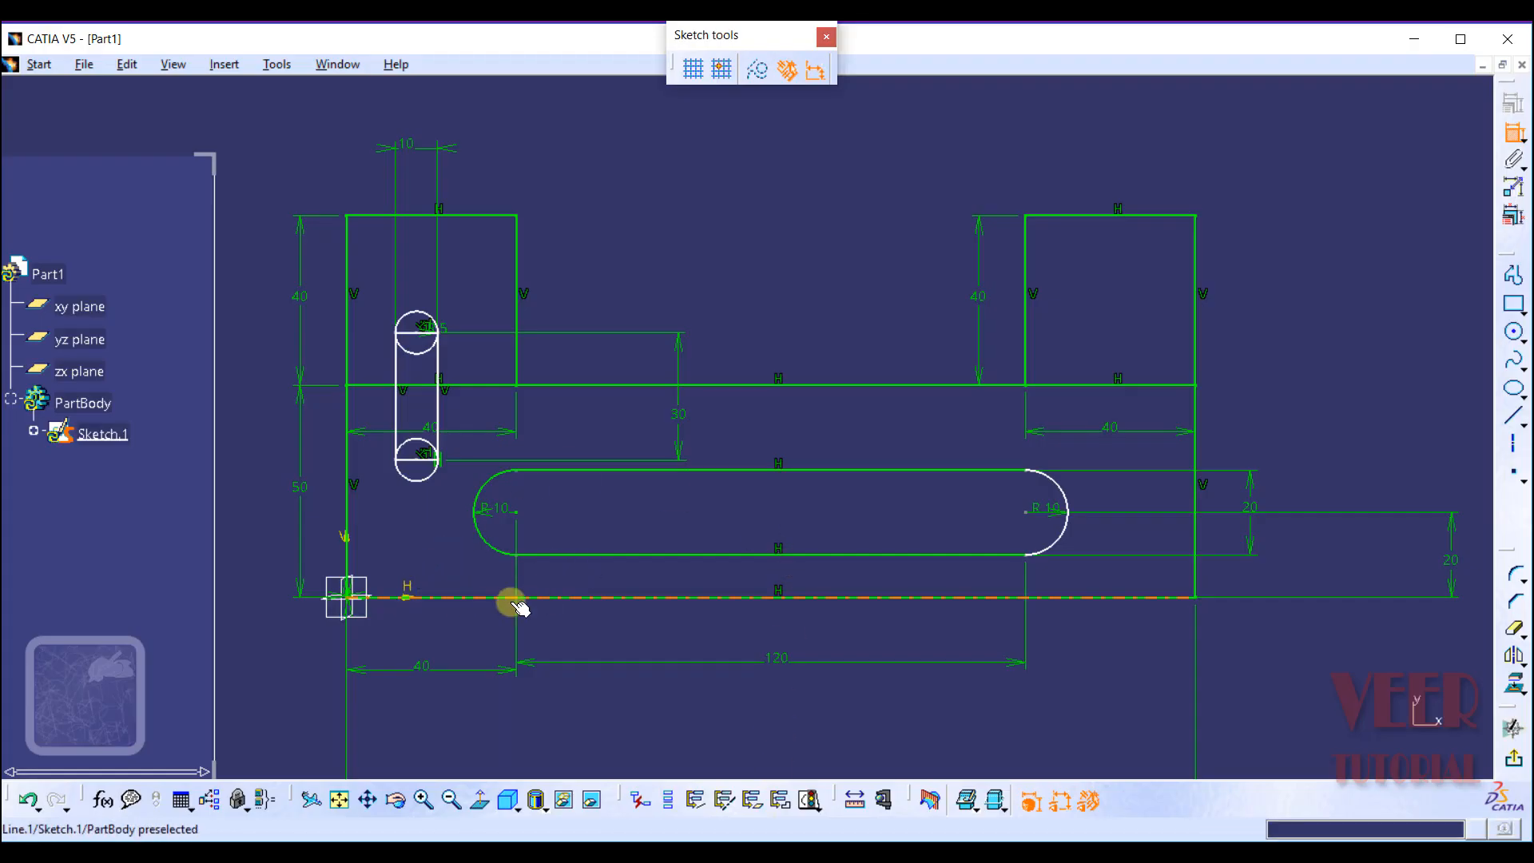
left_click(476, 597)
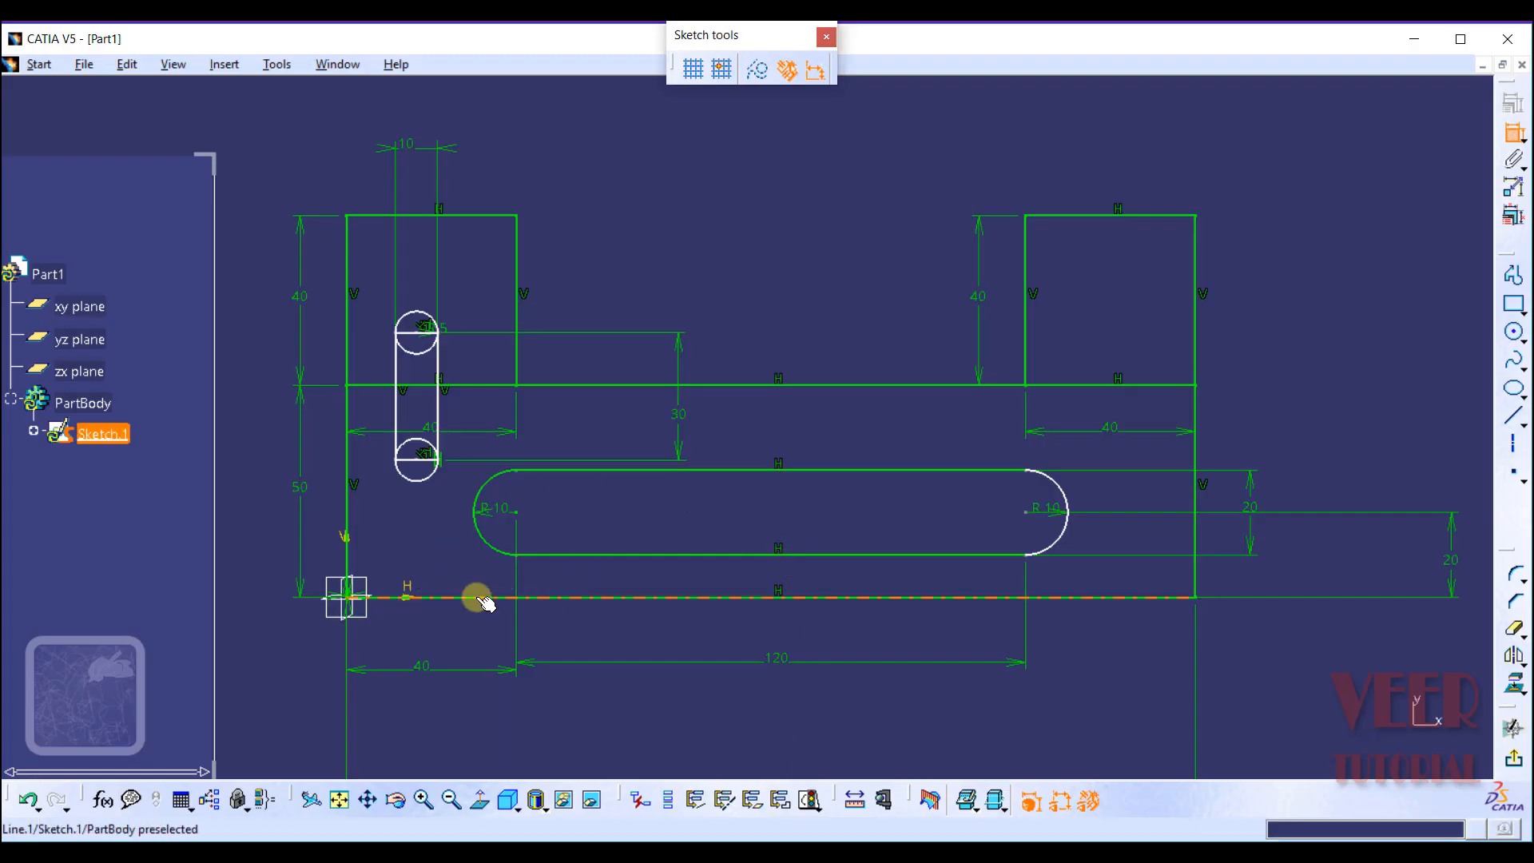
left_click(415, 463)
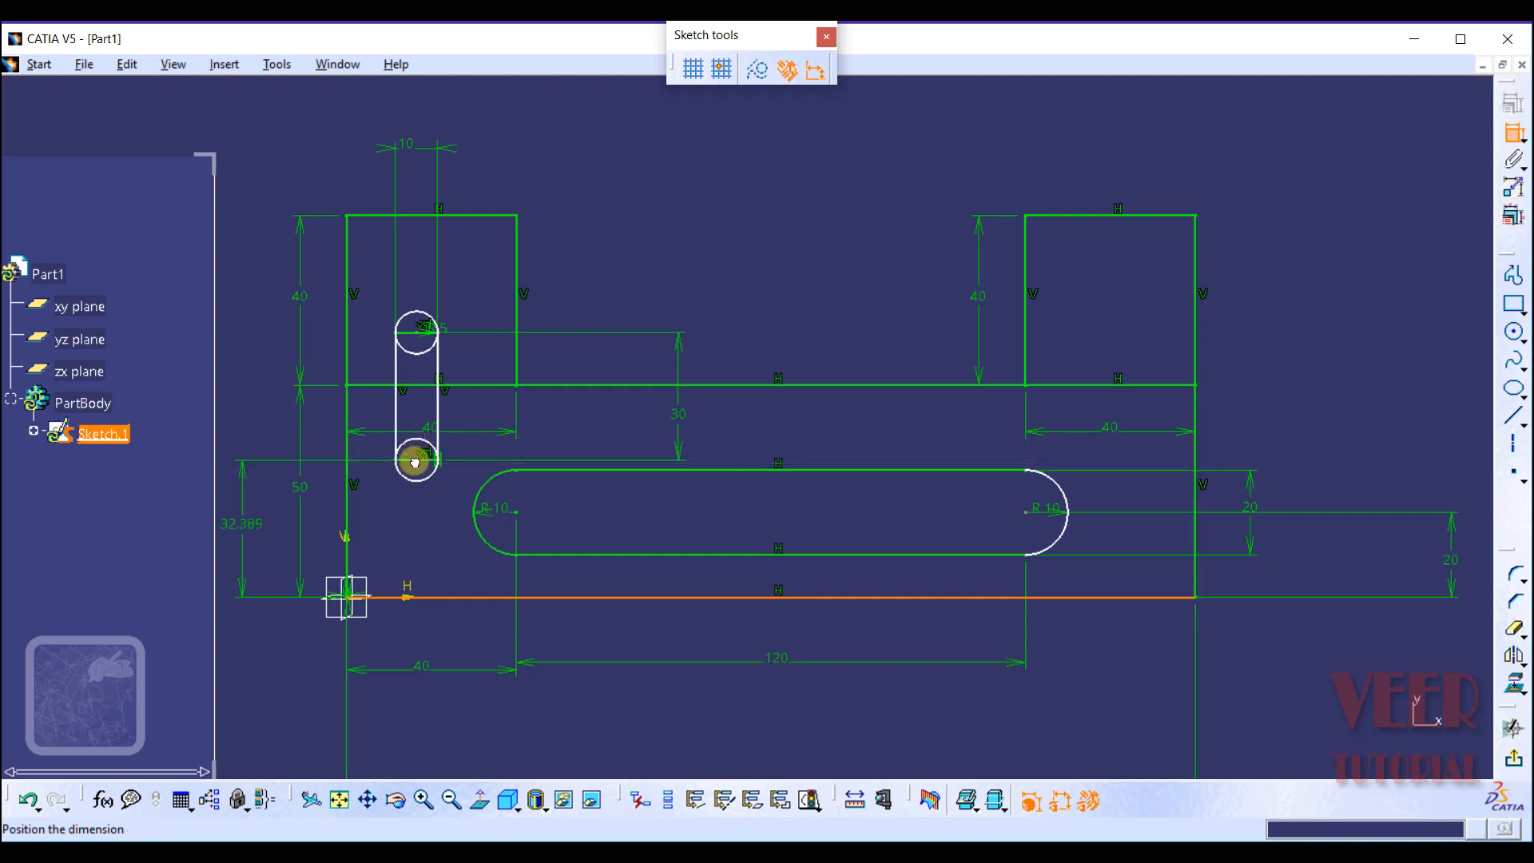
left_click(252, 533)
double_click(254, 539)
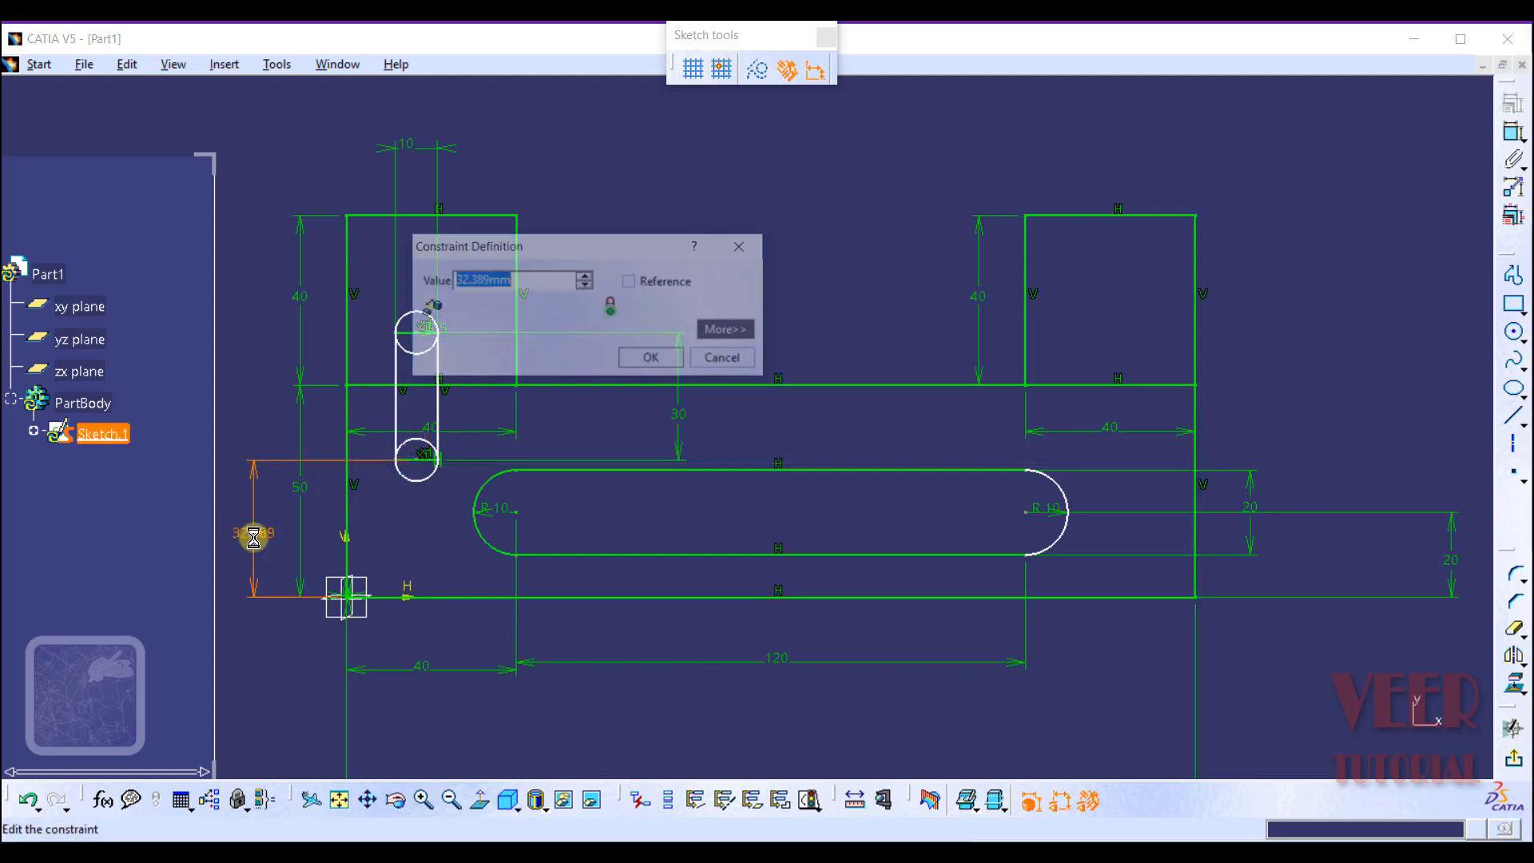
type("40")
key("Return")
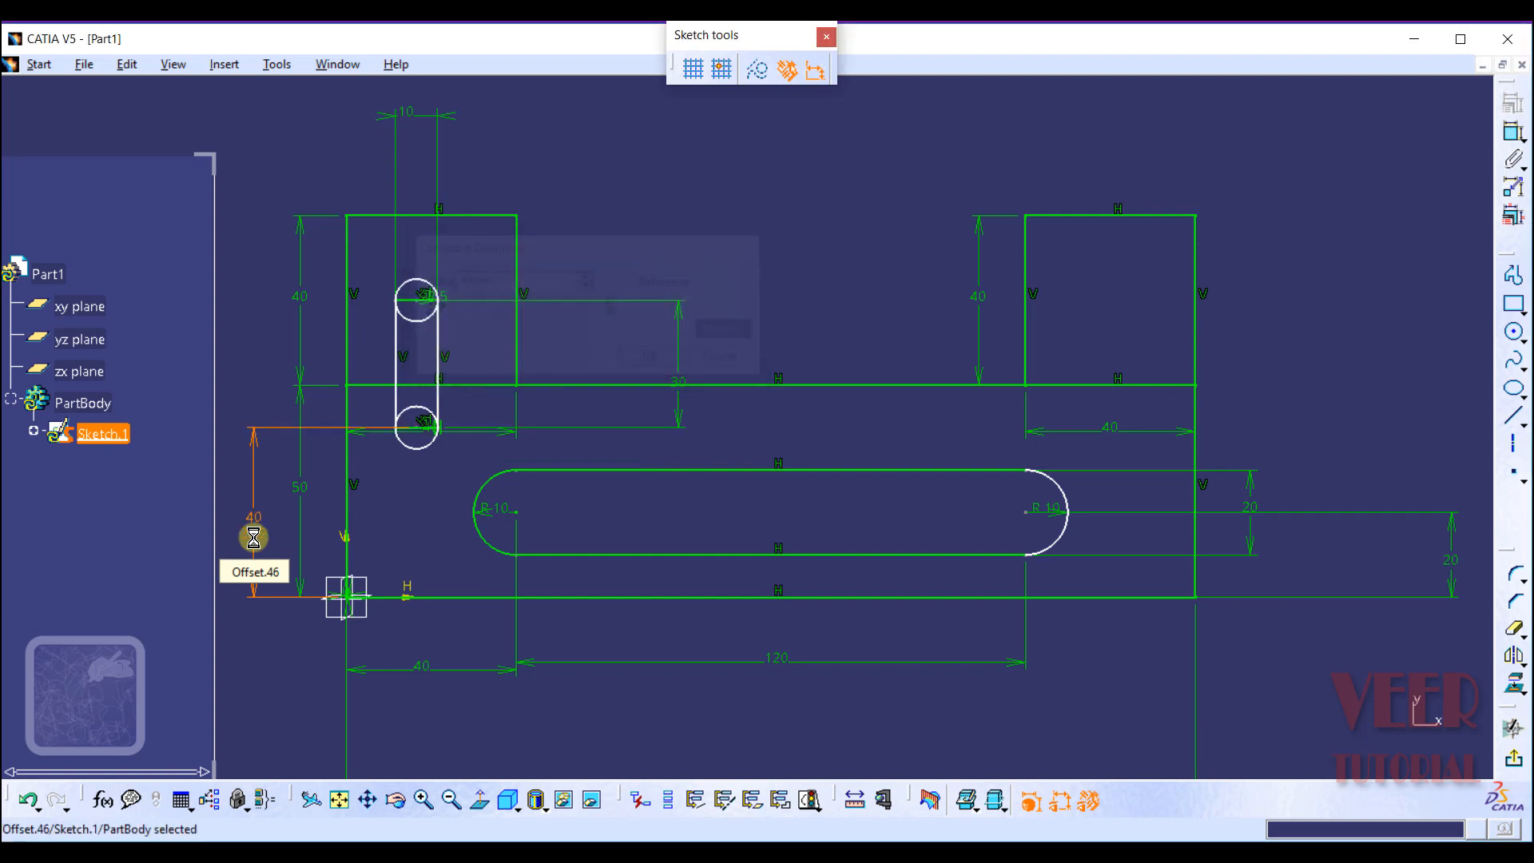
Step: Try to position the vertical slot by constraining its right side 20 mm from the left square's outer edge
left_click(1512, 132)
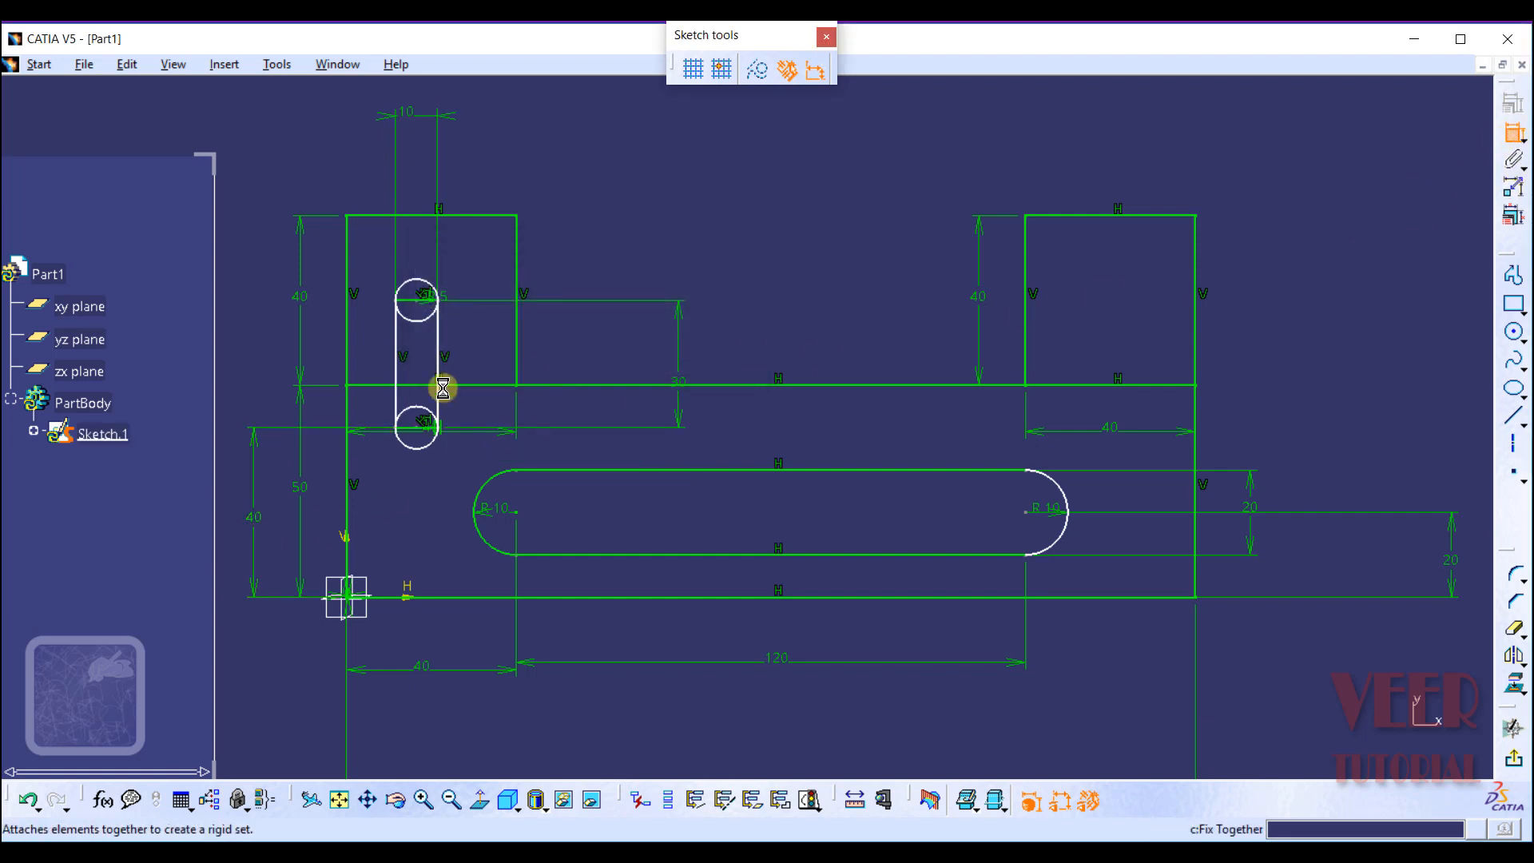
left_click(347, 351)
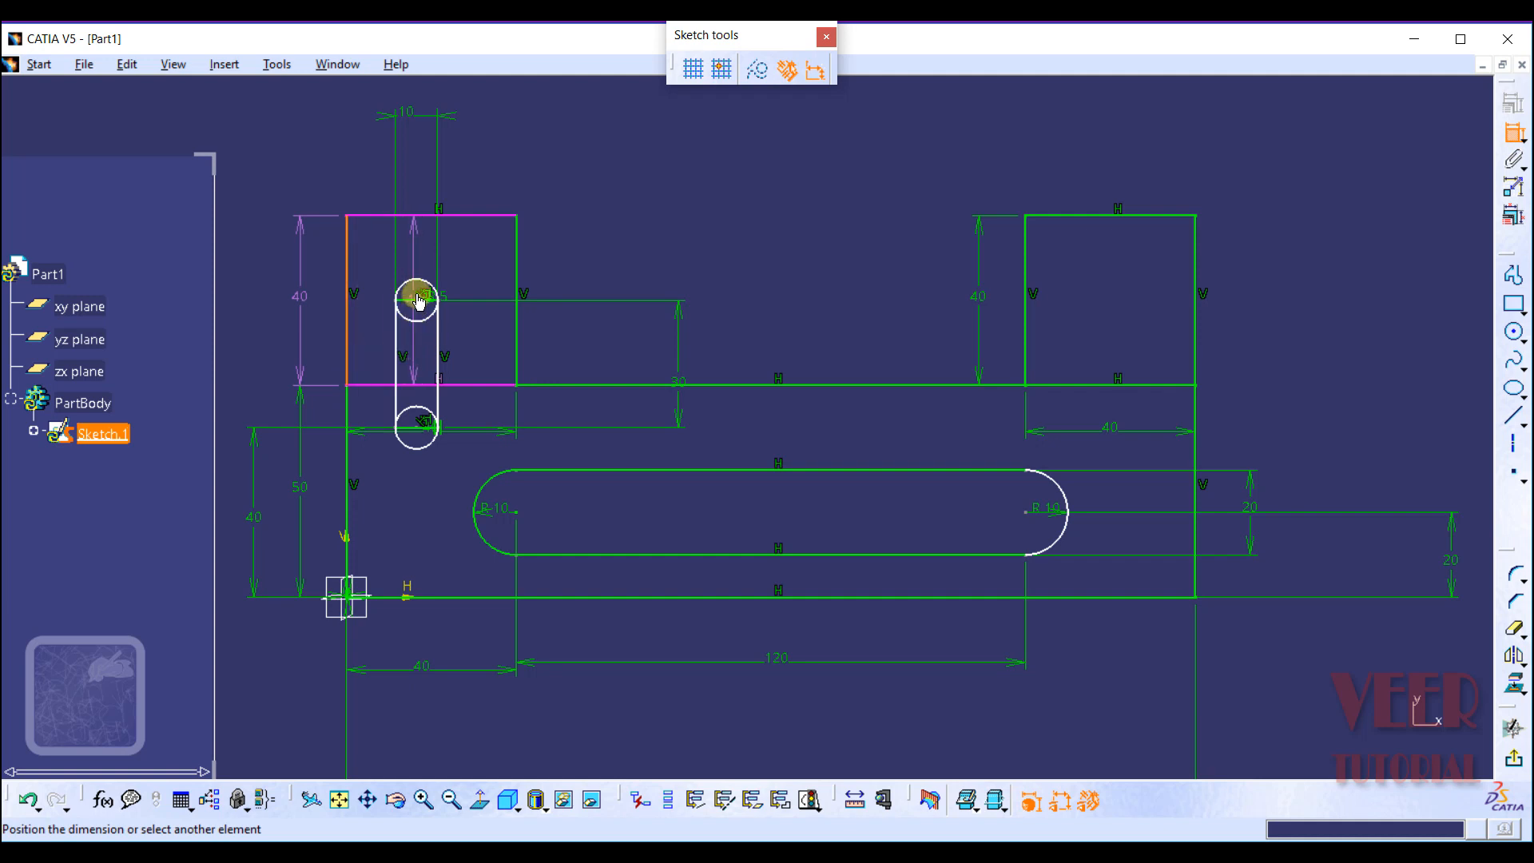
left_click(367, 169)
double_click(366, 169)
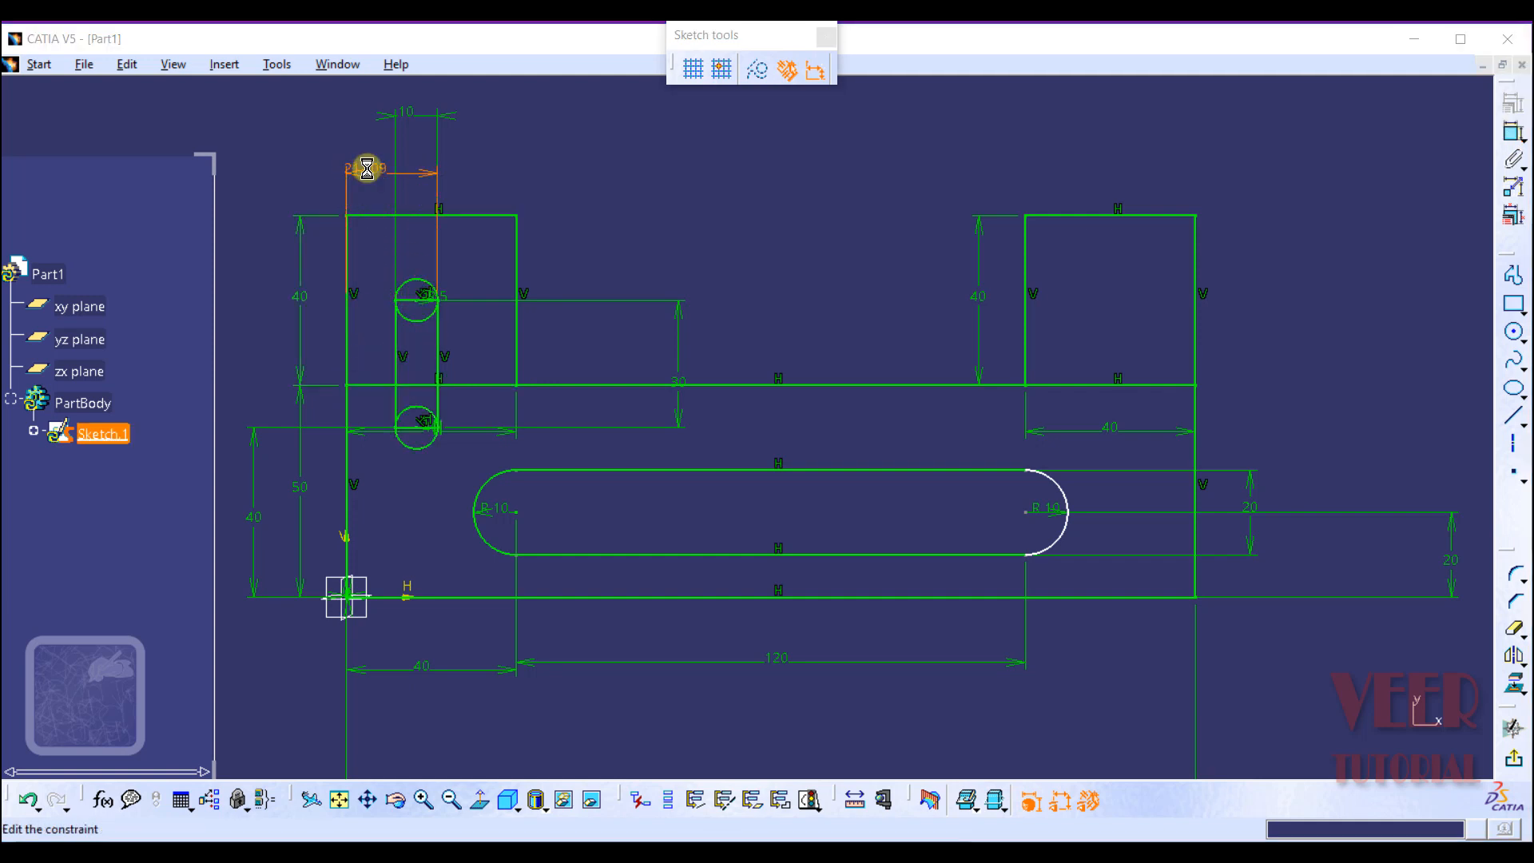
type("20")
key("Return")
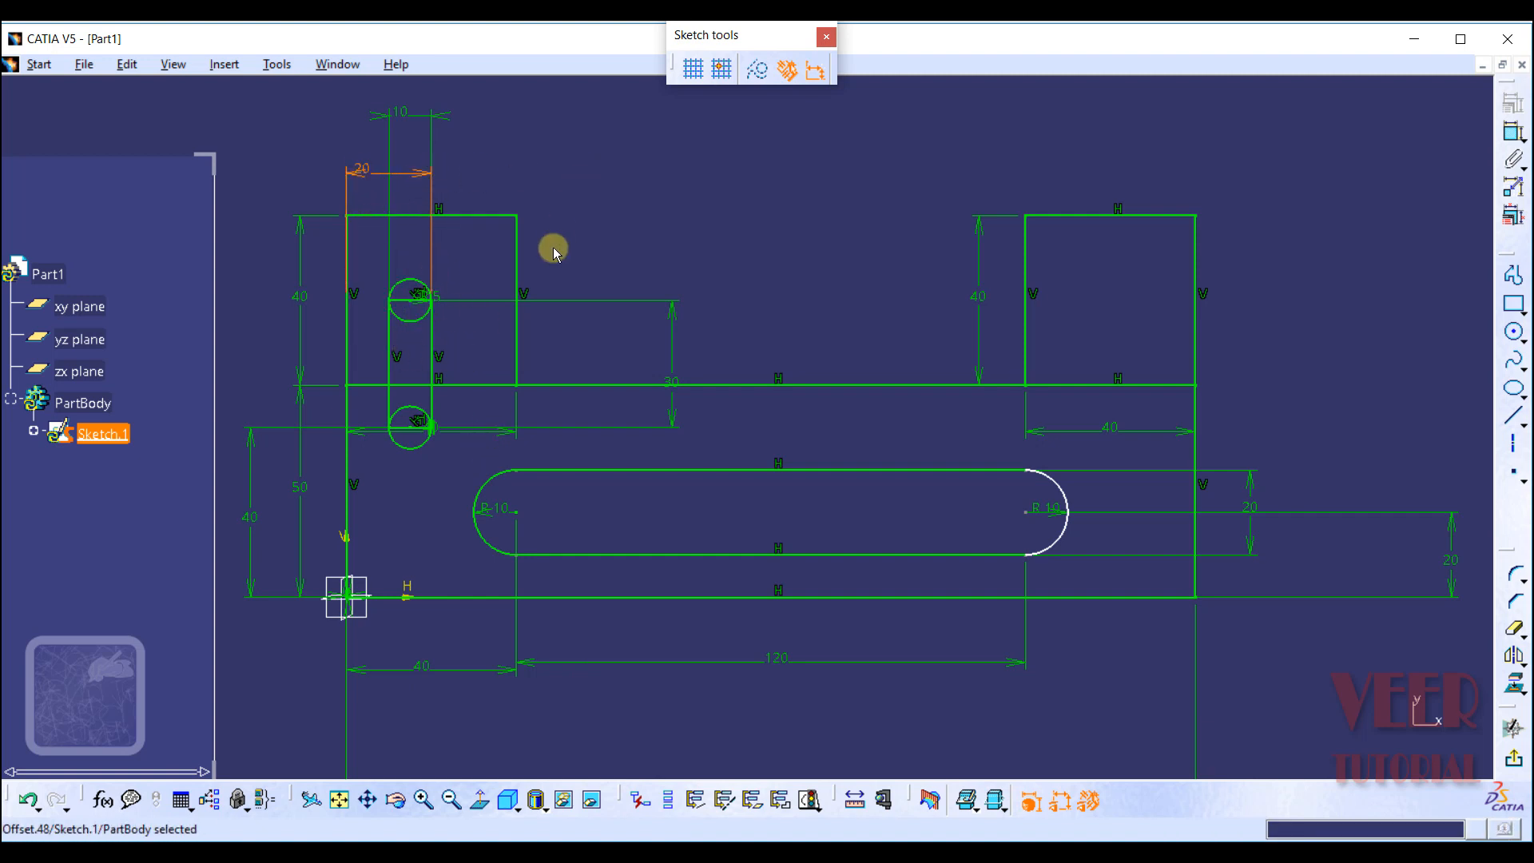
Step: Undo the 20 mm distance constraint between the left square's outer edge and the vertical slot's right side
left_click(29, 801)
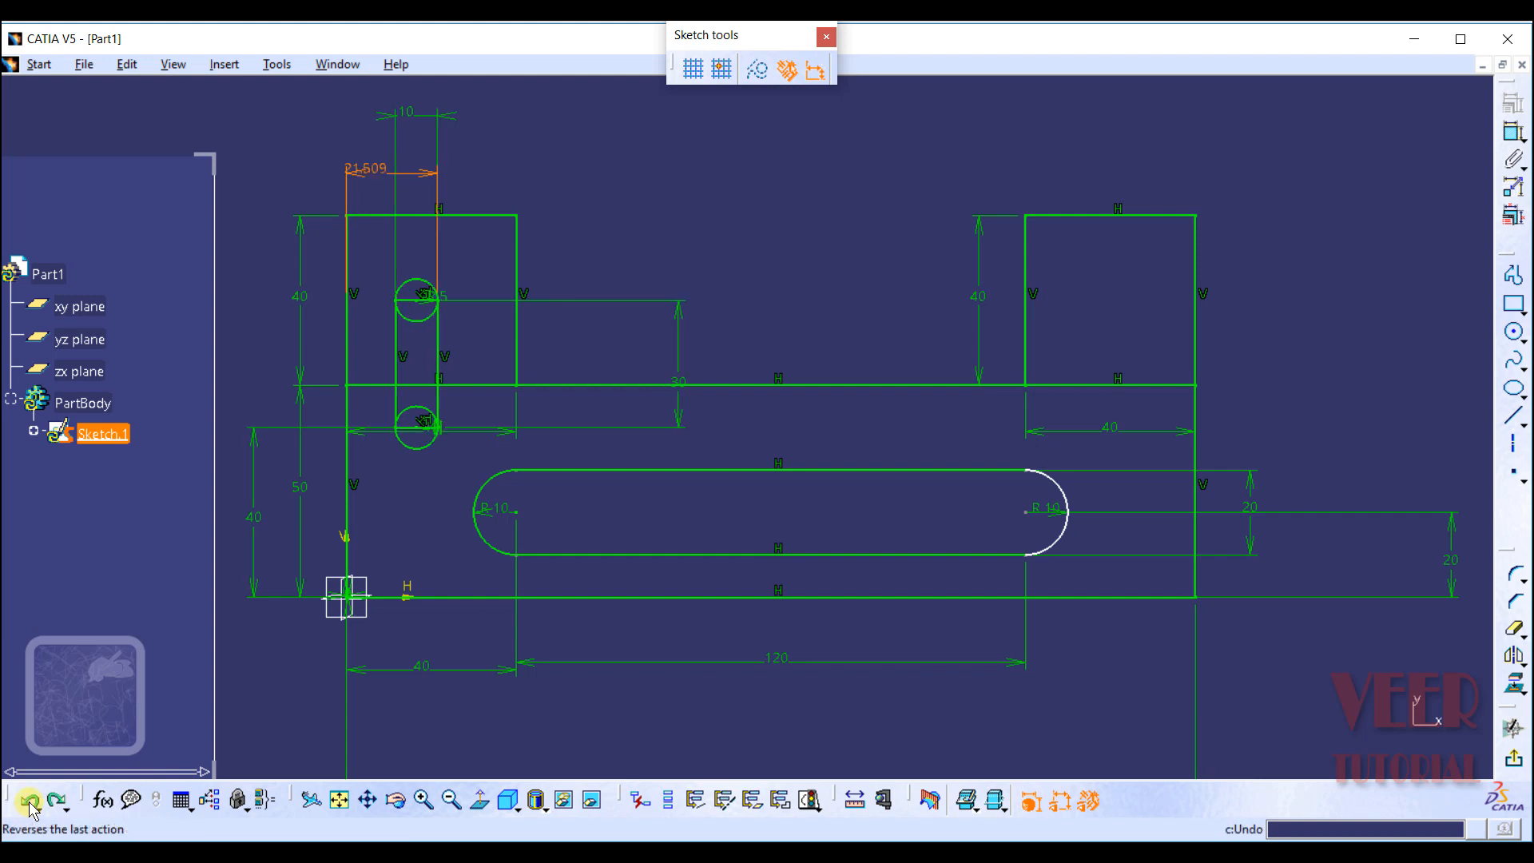
left_click(29, 801)
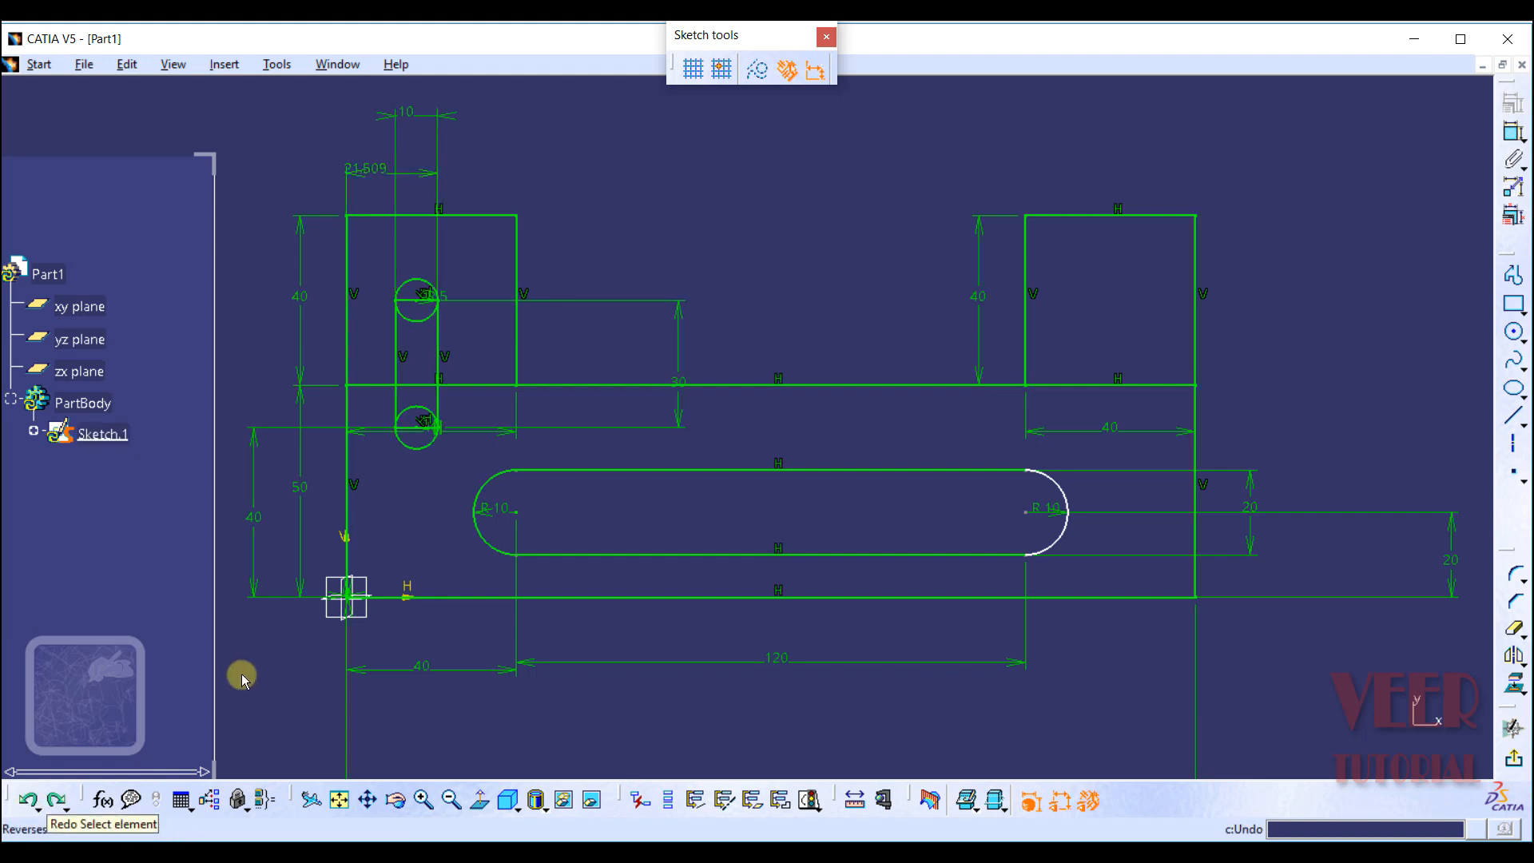
left_click(29, 801)
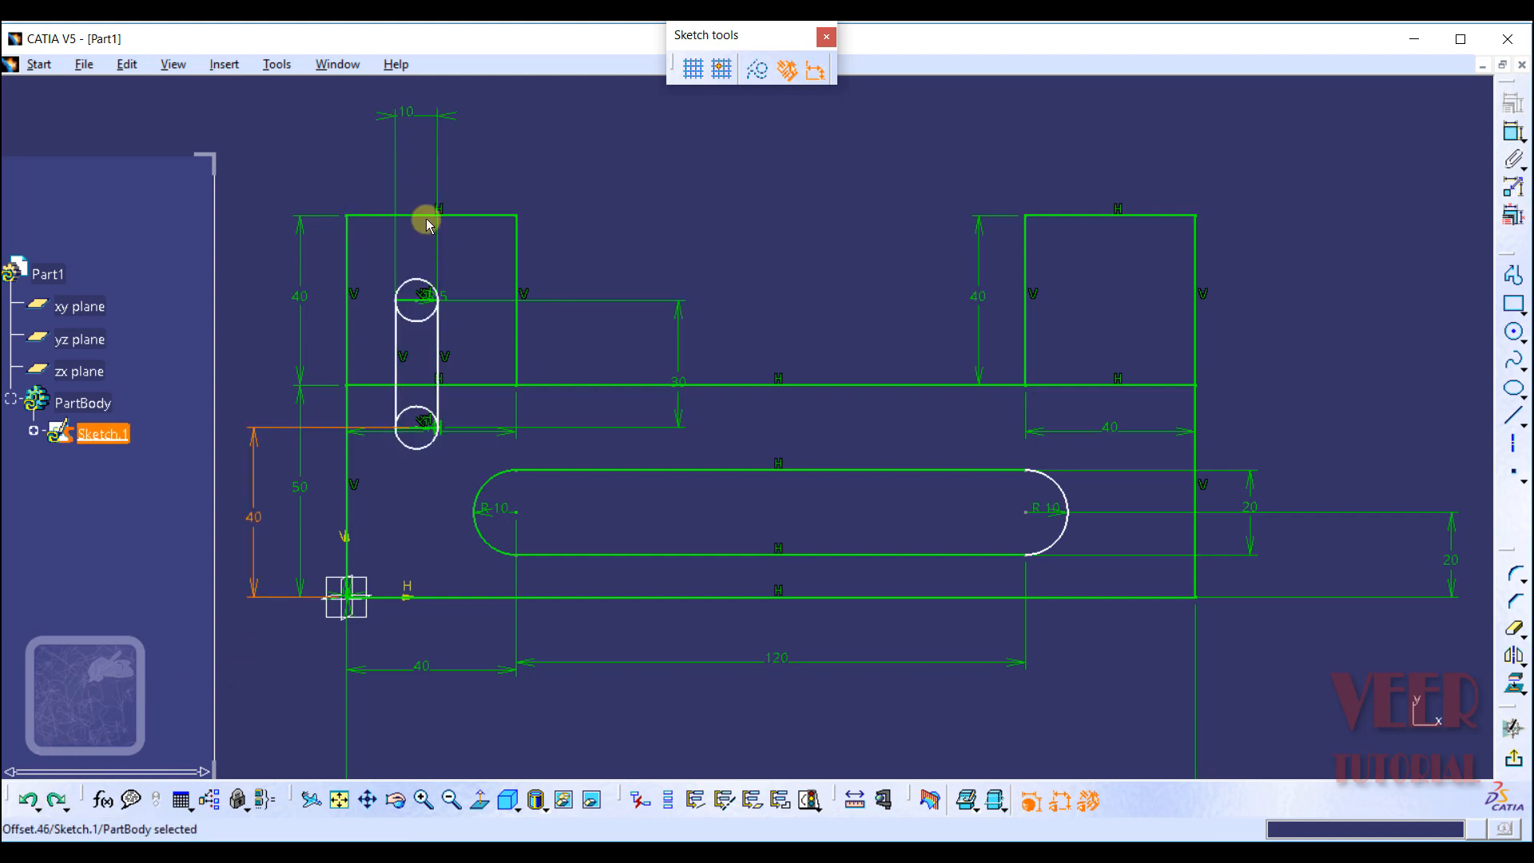
left_click(1140, 215)
left_click(1340, 183)
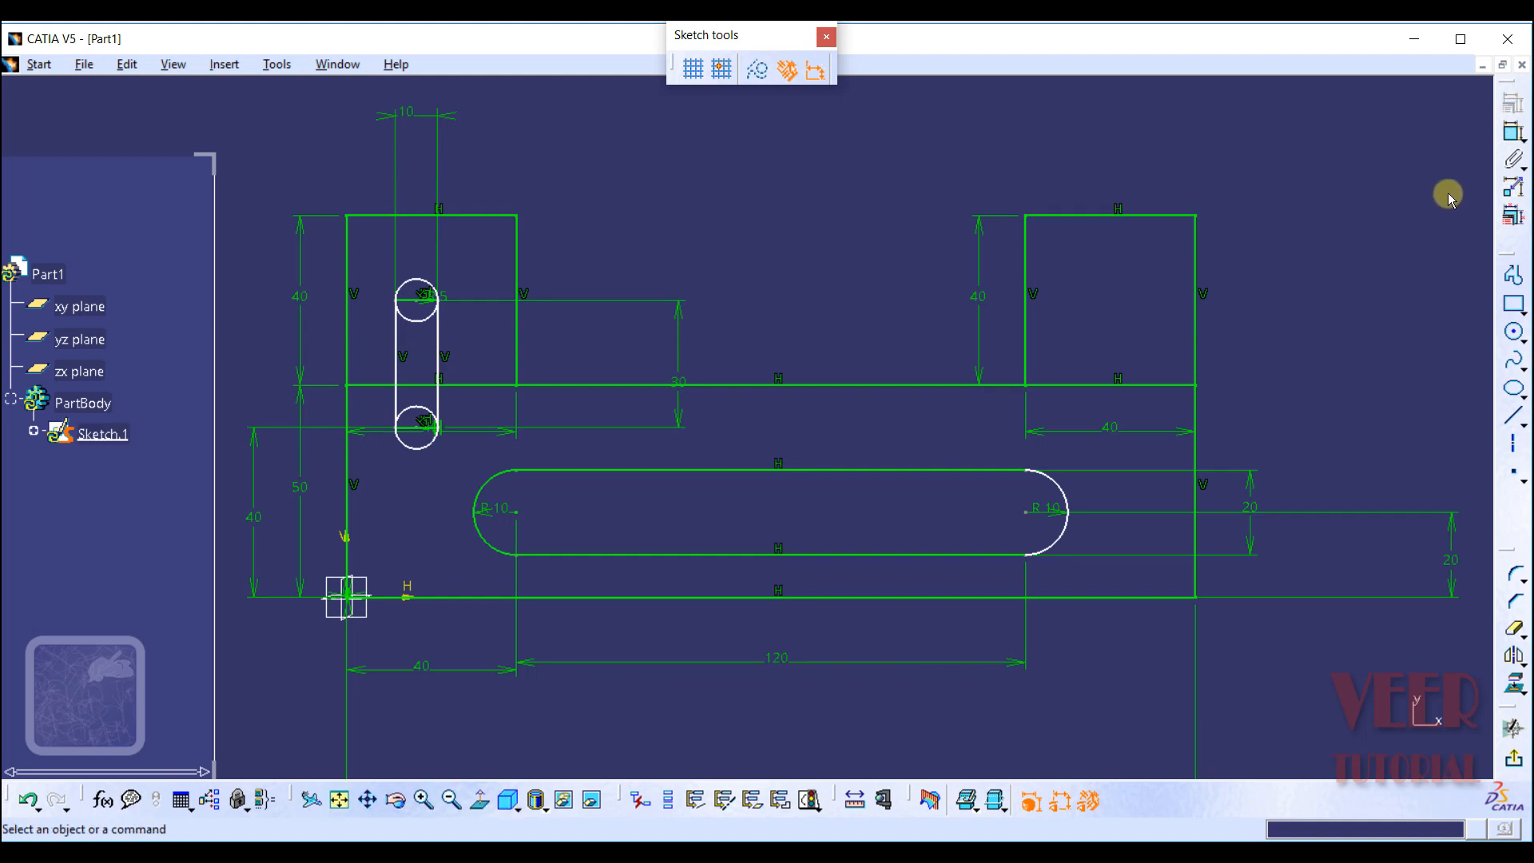
Step: Dimension the distance from the left square's outer edge to the upper small circle's centre and set it to 20 mm
left_click(1515, 137)
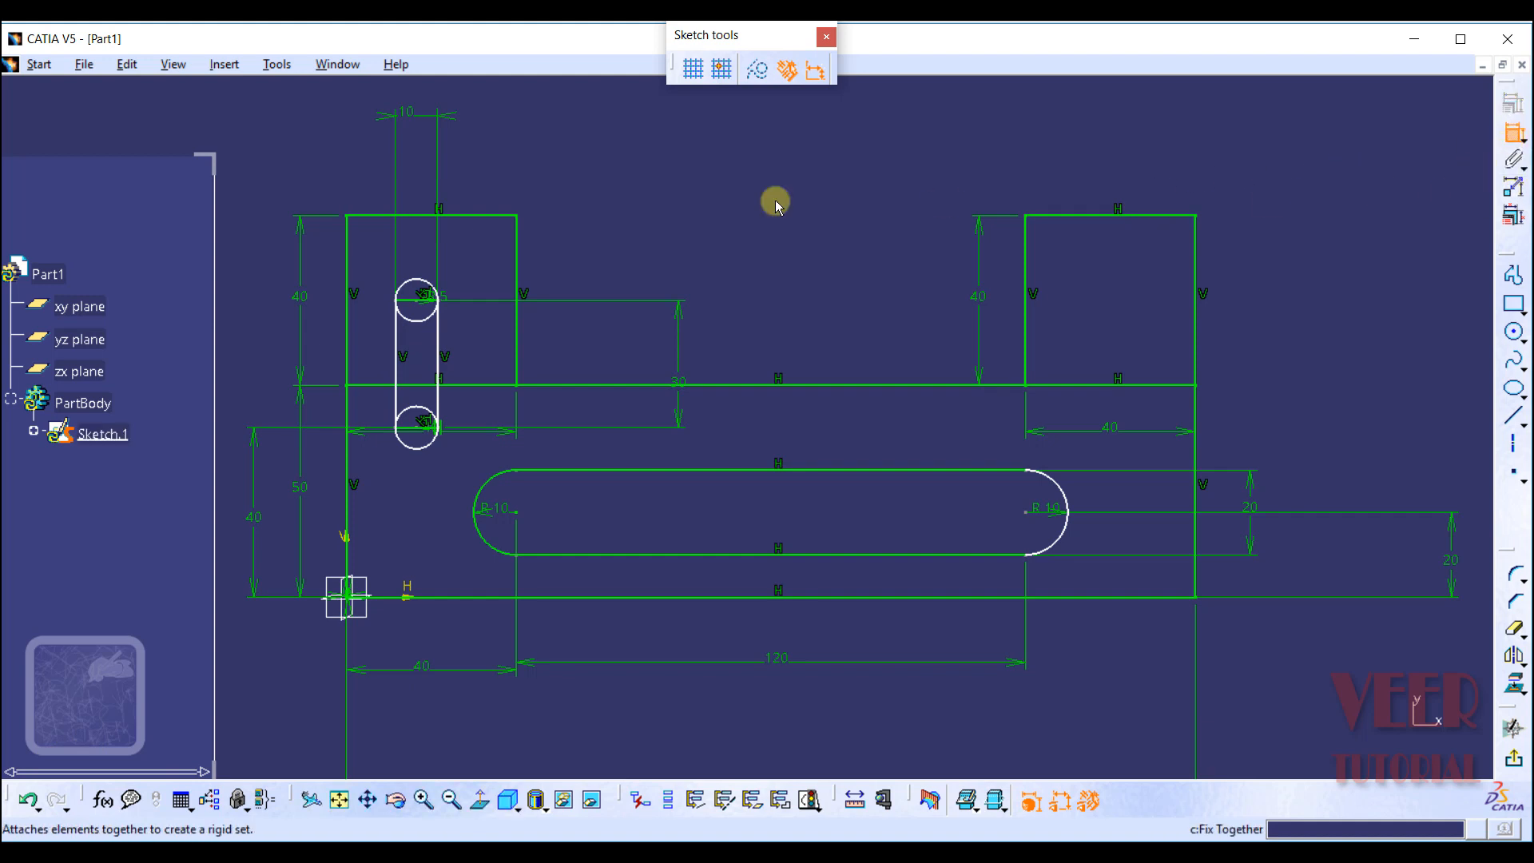
left_click(346, 347)
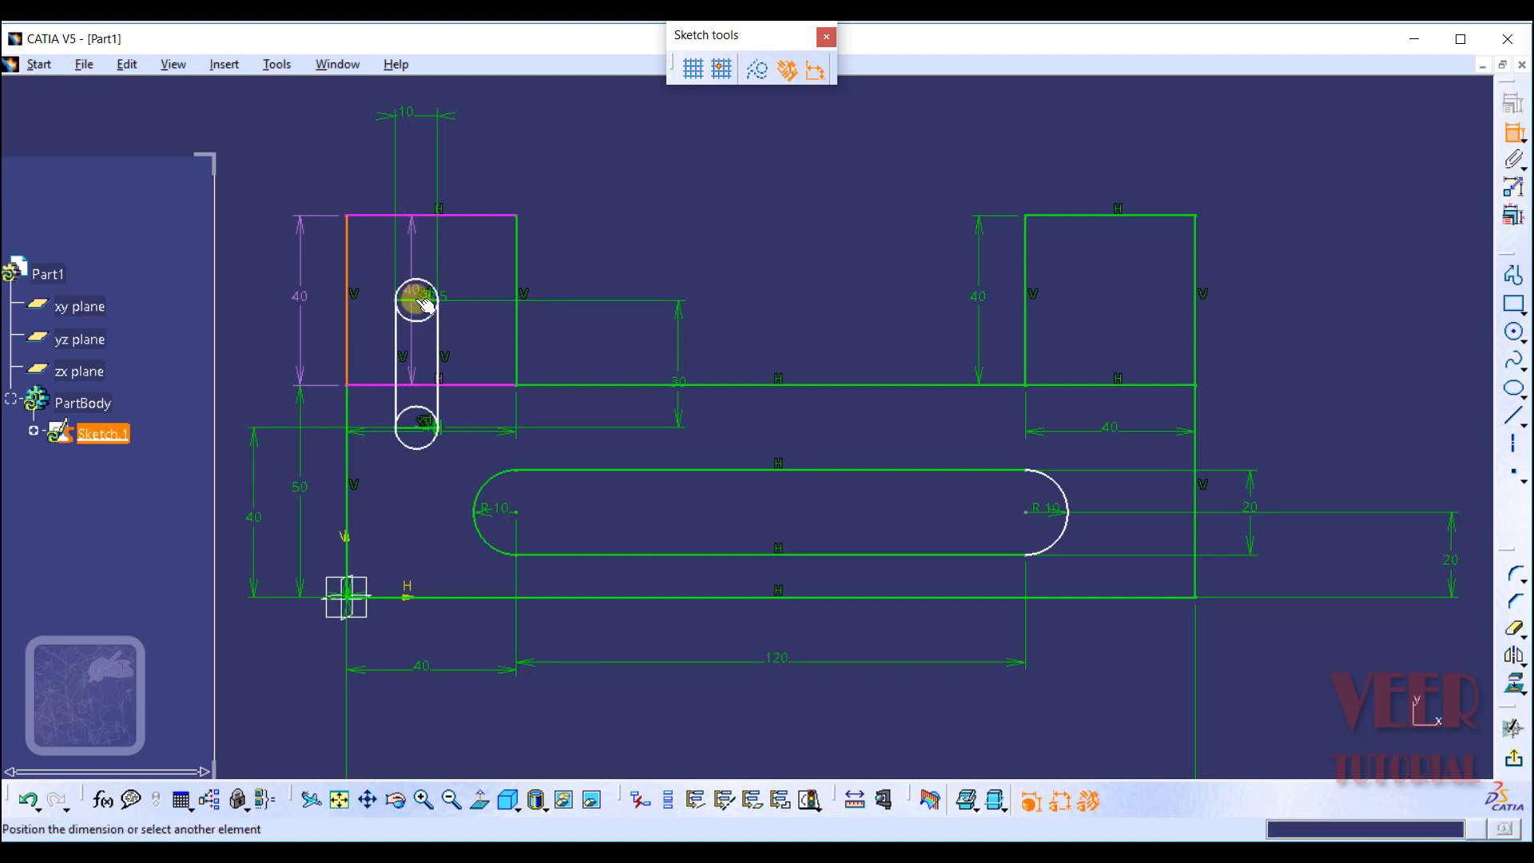
left_click(425, 304)
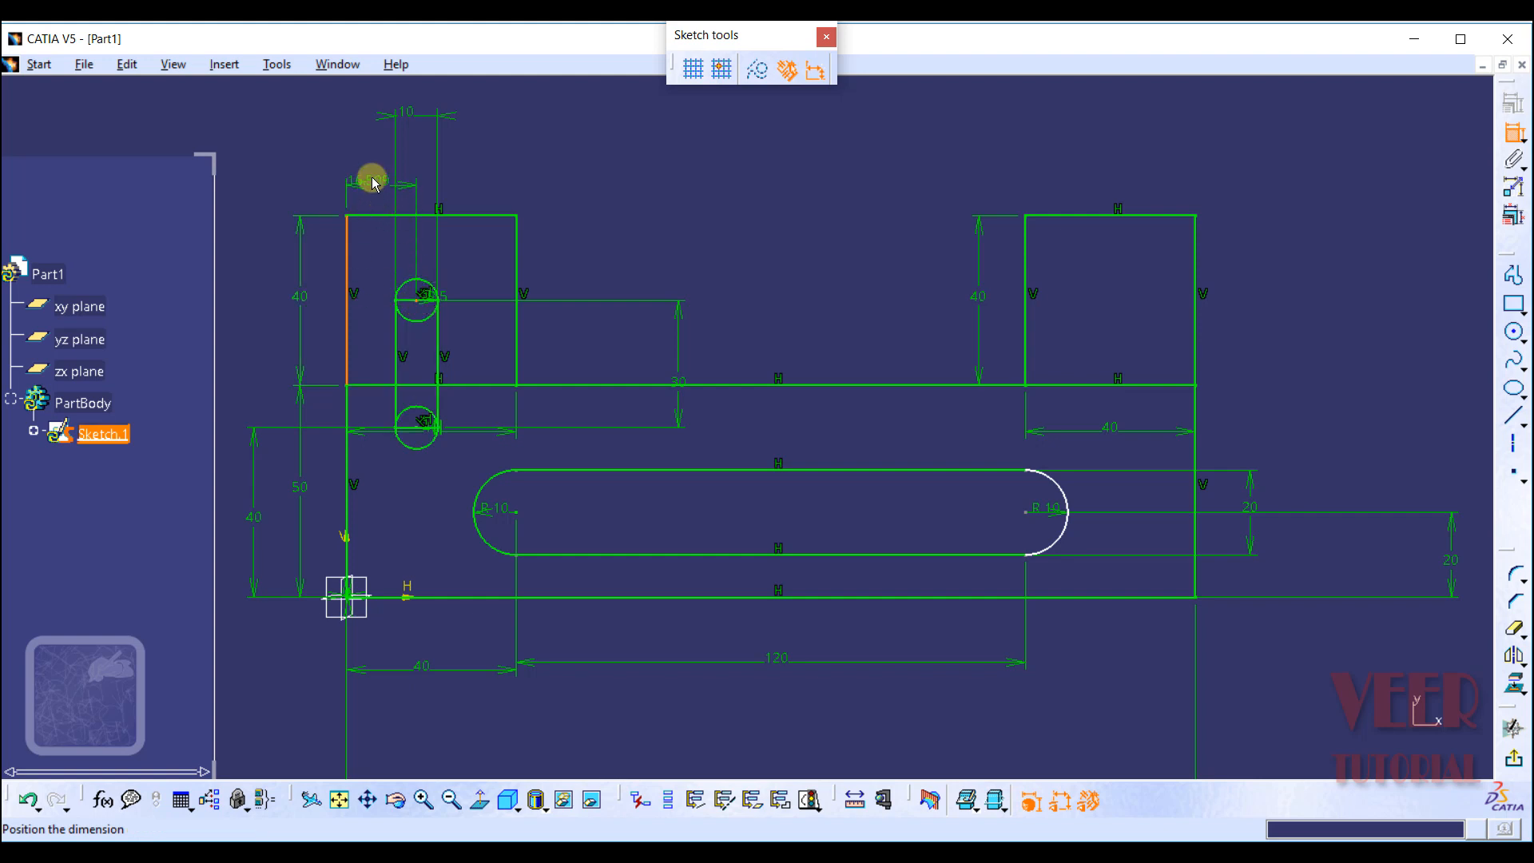
left_click(373, 173)
double_click(373, 167)
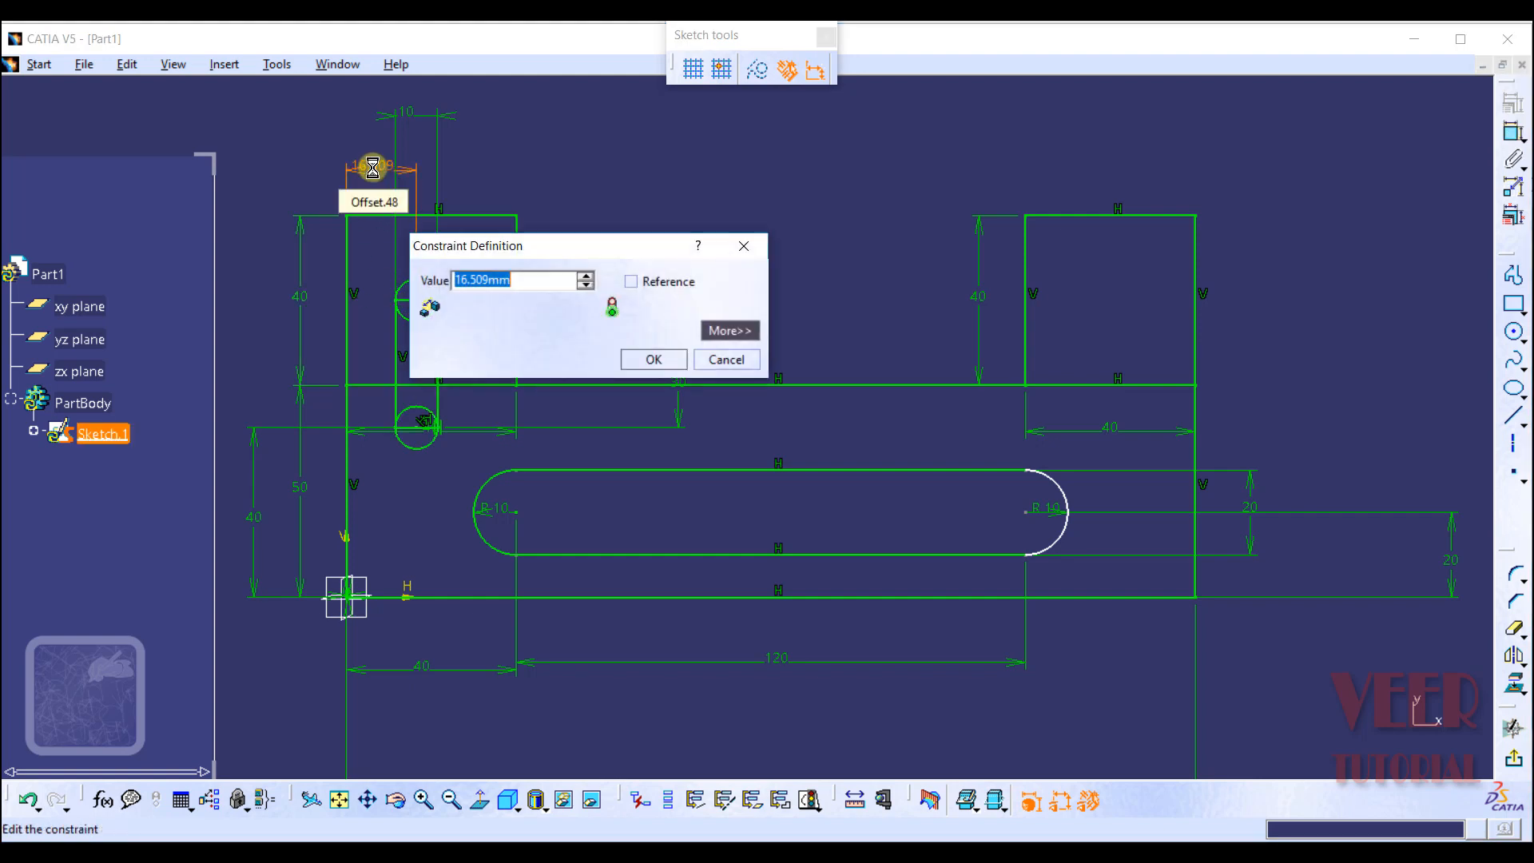
type("20")
key("Return")
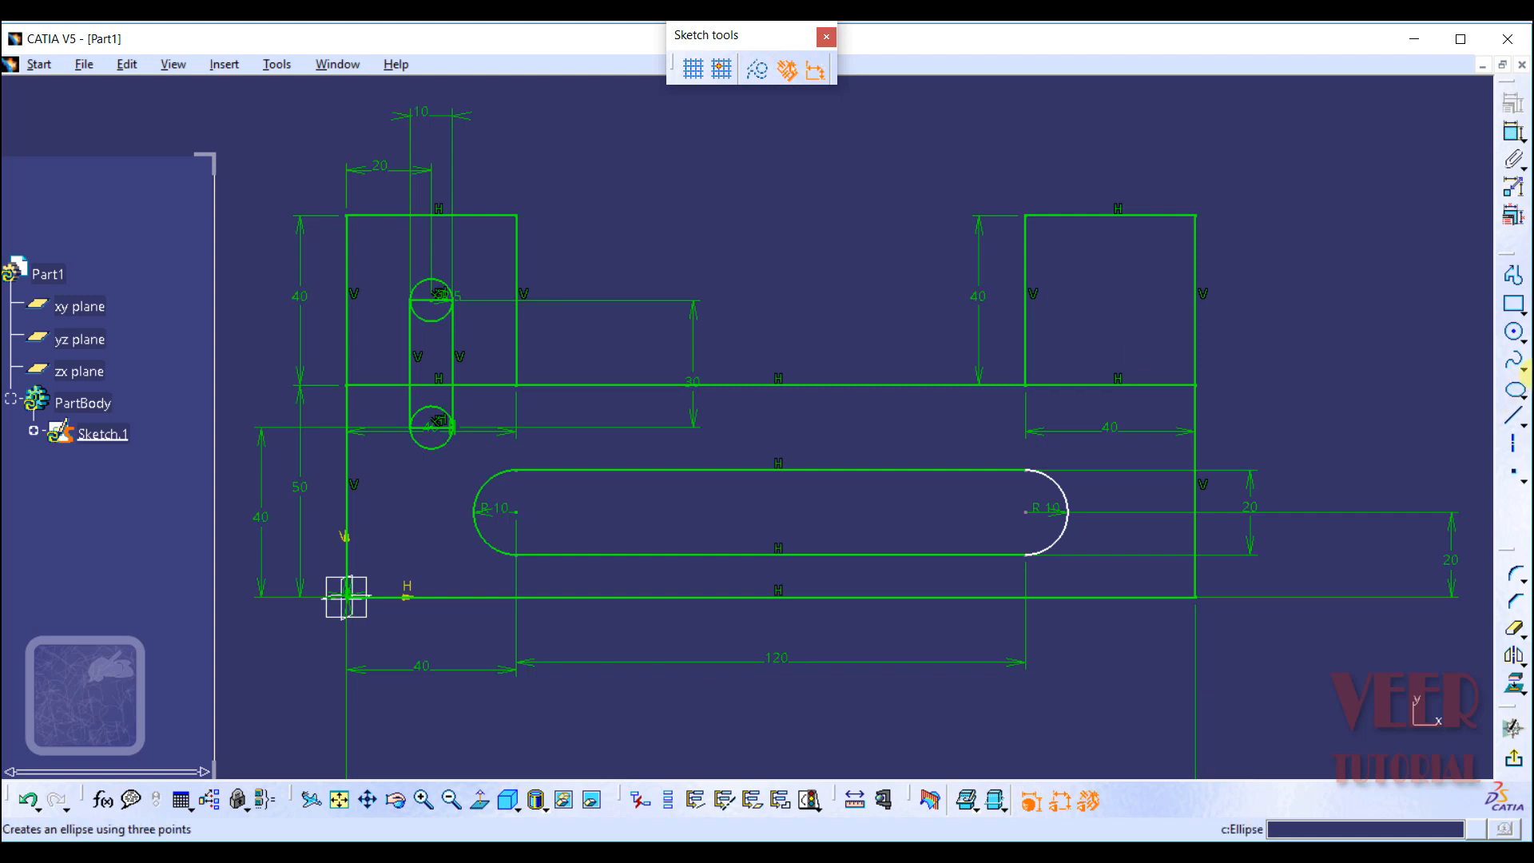
Step: Draw a vertical line from the midpoint of the plate's 50 mm high horizontal line up past the tops of the squares
left_click(1523, 421)
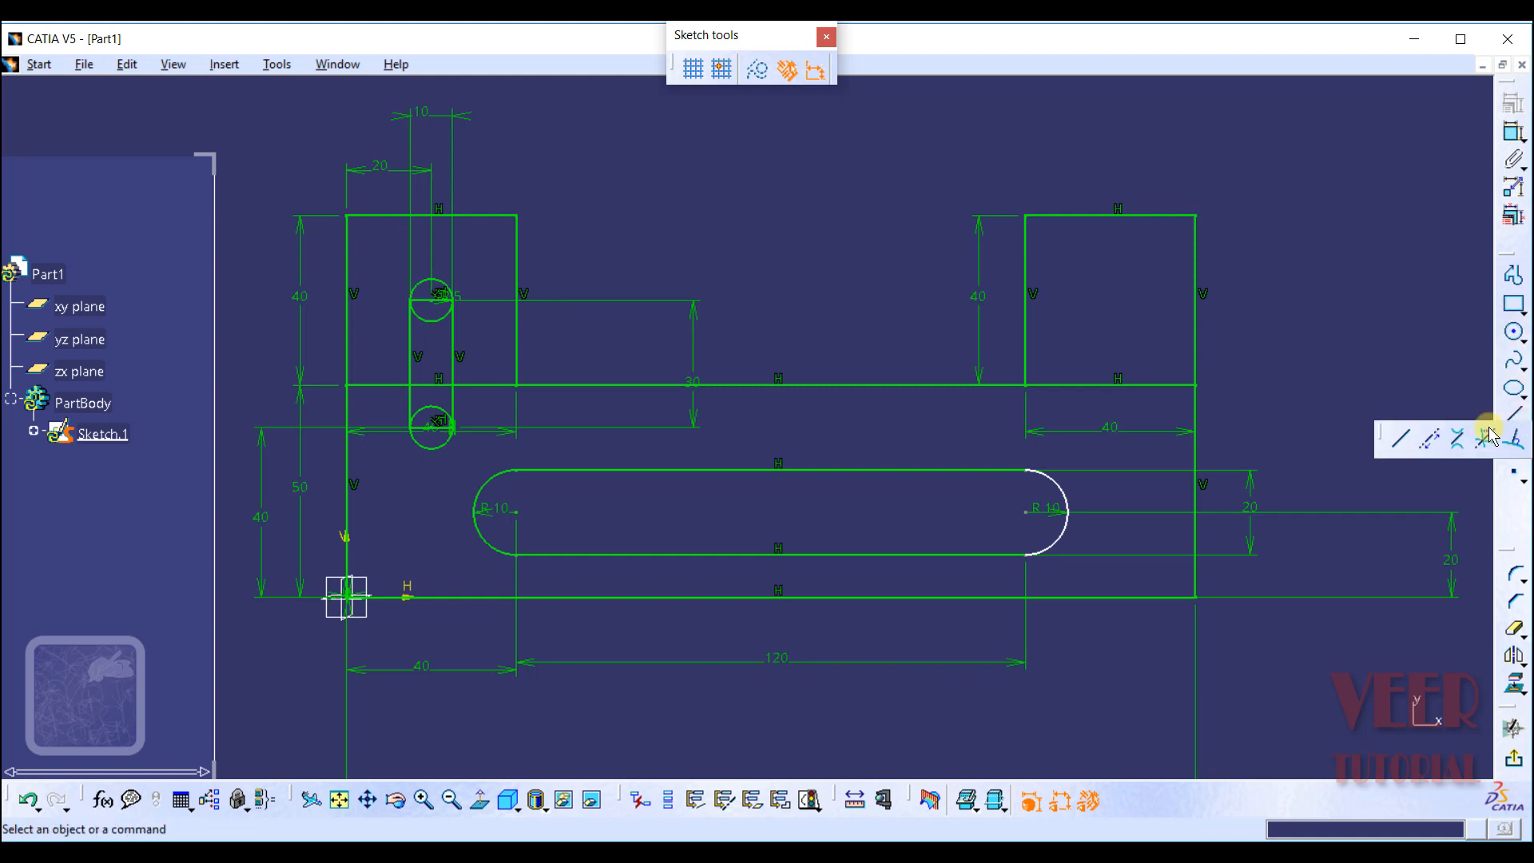
left_click(1406, 442)
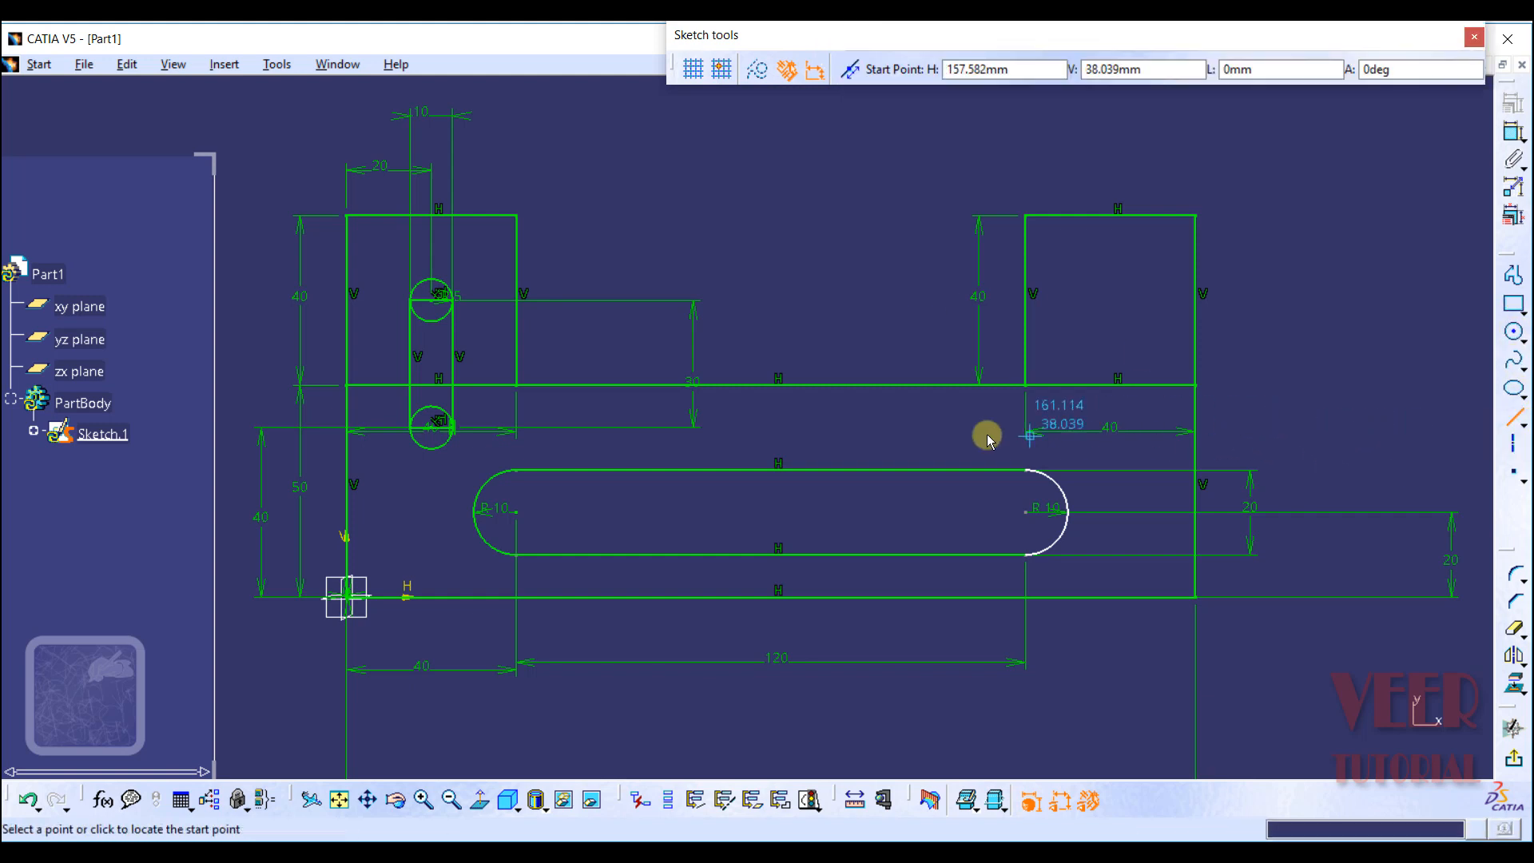
right_click(875, 386)
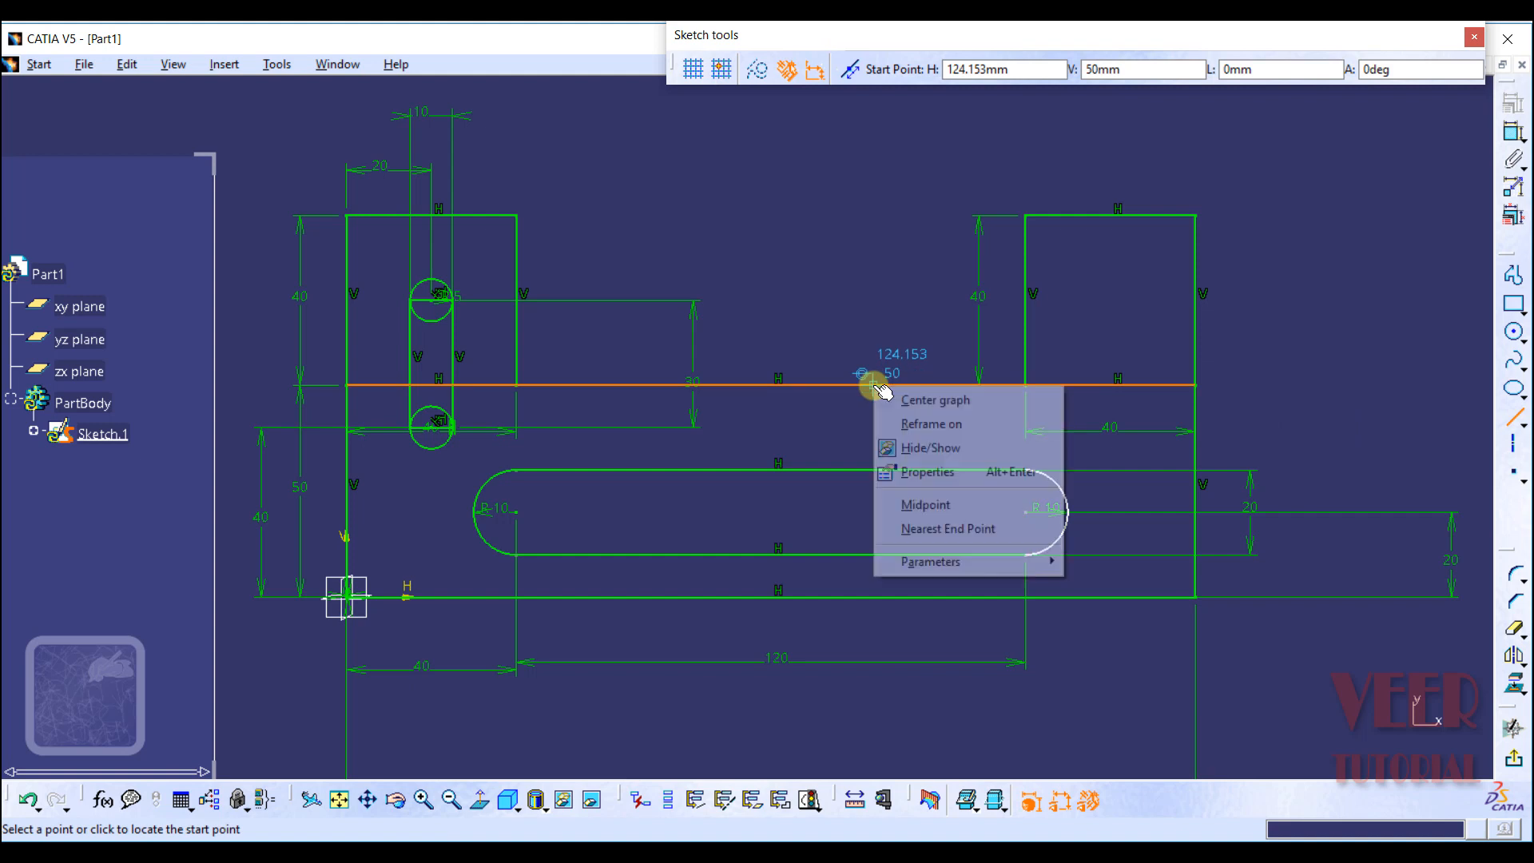
left_click(937, 508)
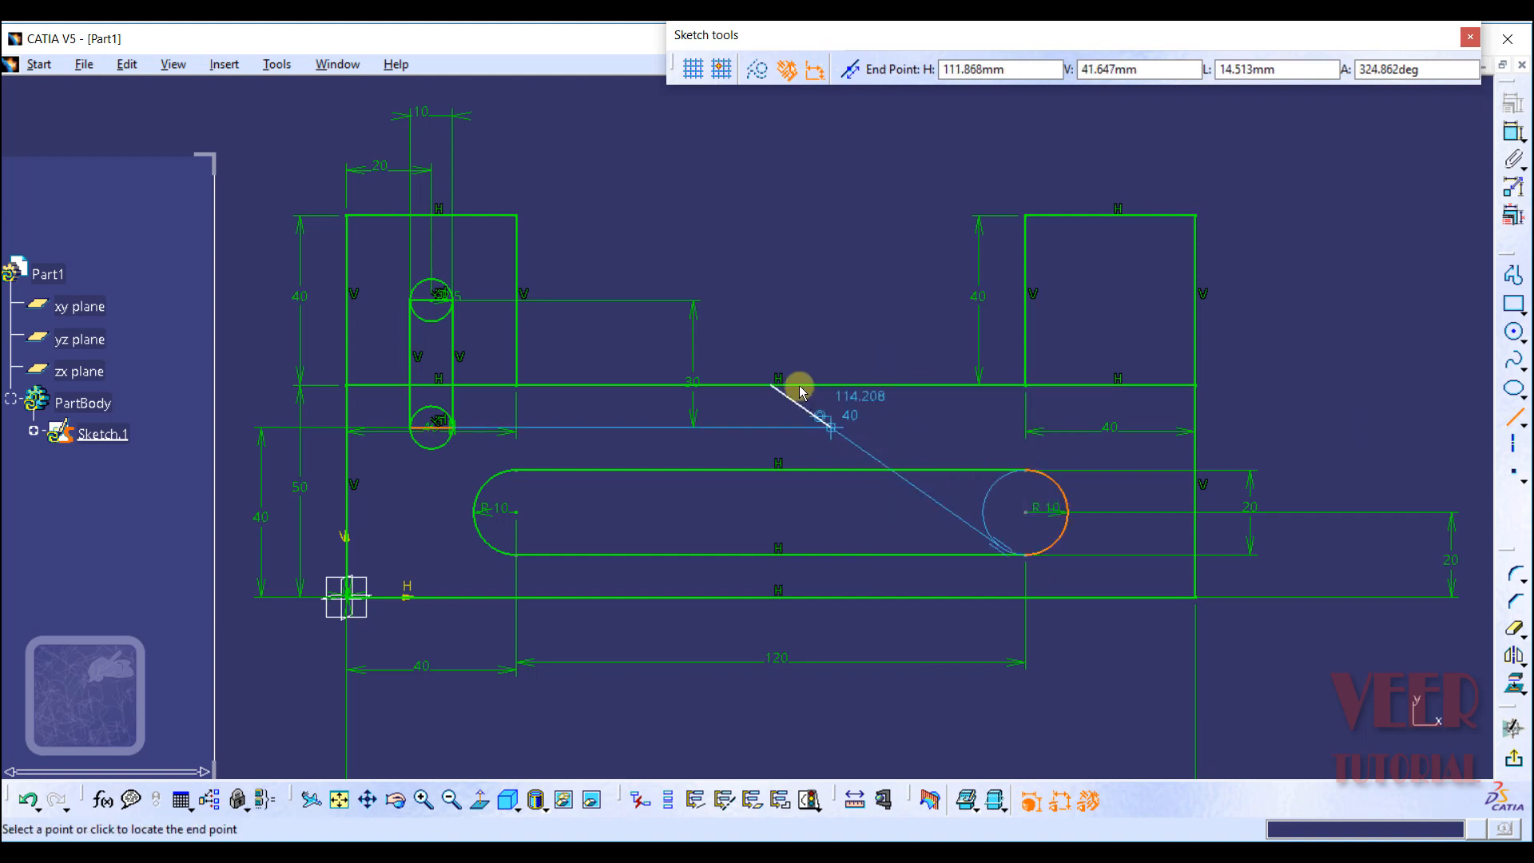
left_click(772, 137)
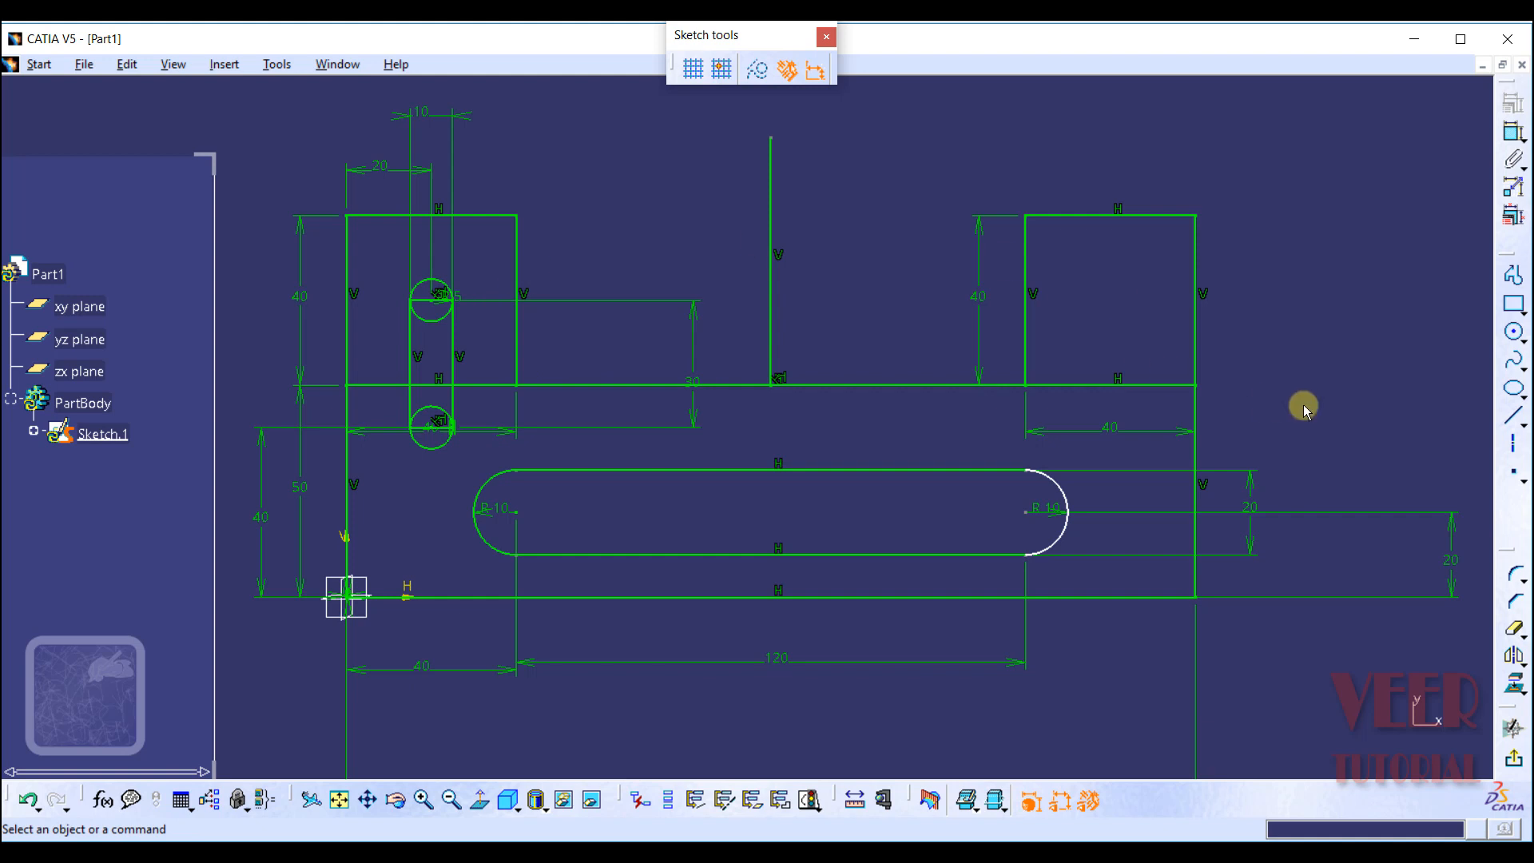
Step: Try to mirror the left vertical slot's upper circle about the slot's right side, and undo the mirror
left_click(1517, 663)
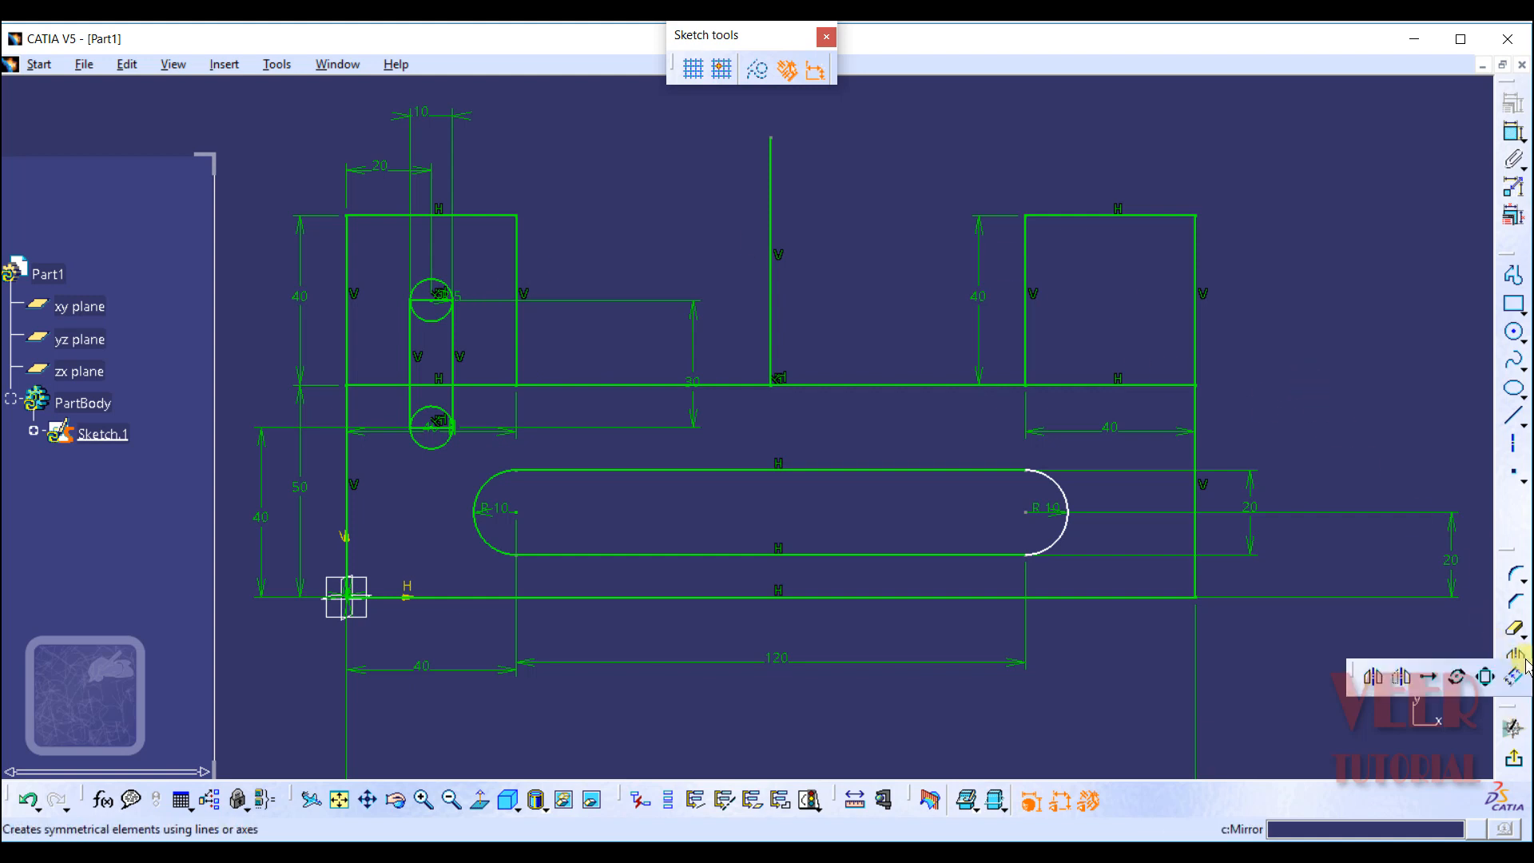
left_click(1373, 680)
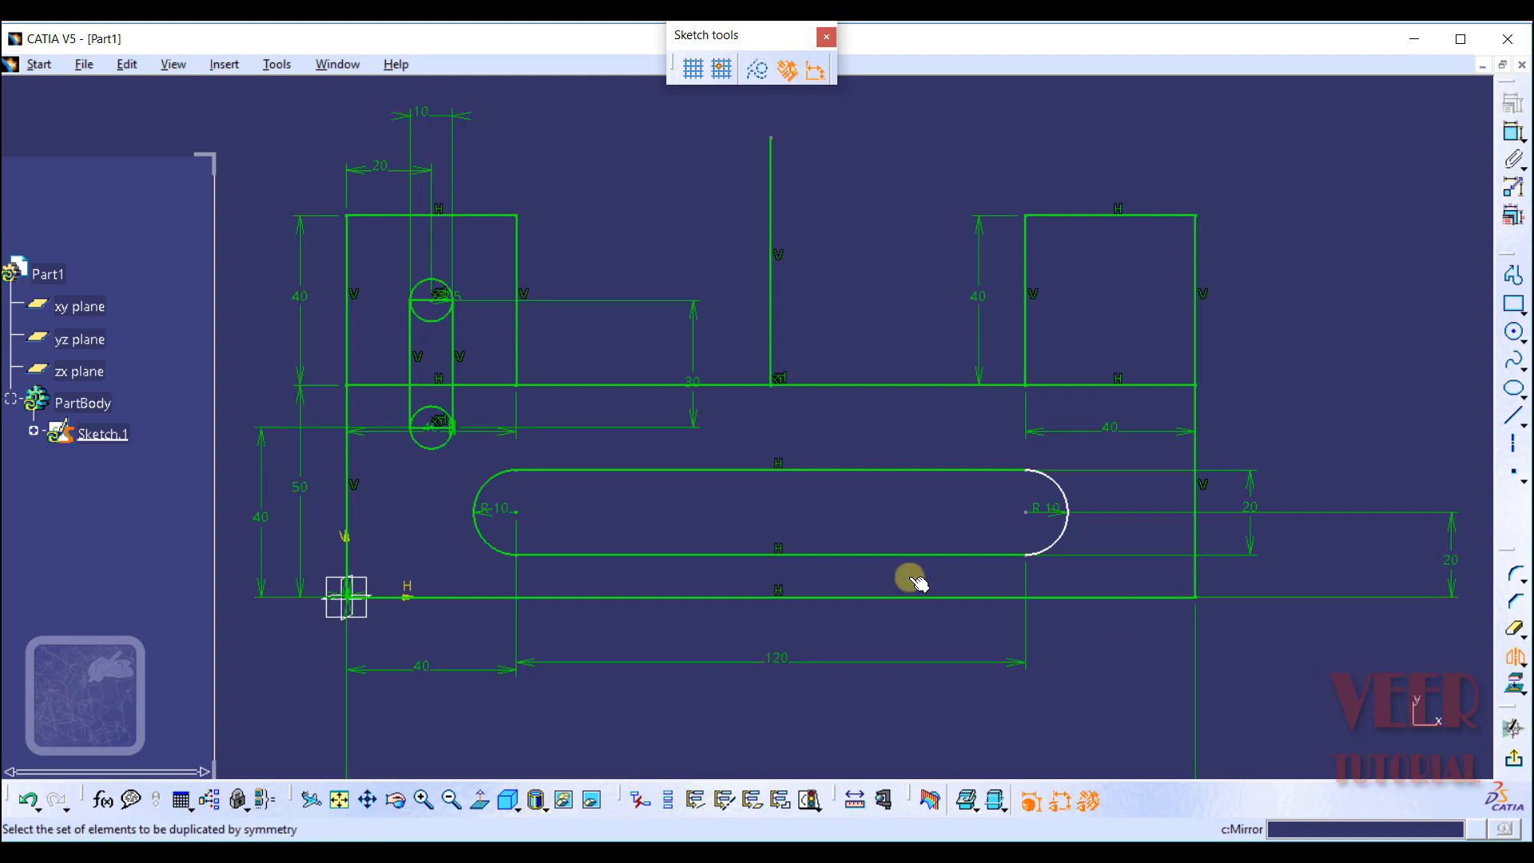
left_click(423, 320)
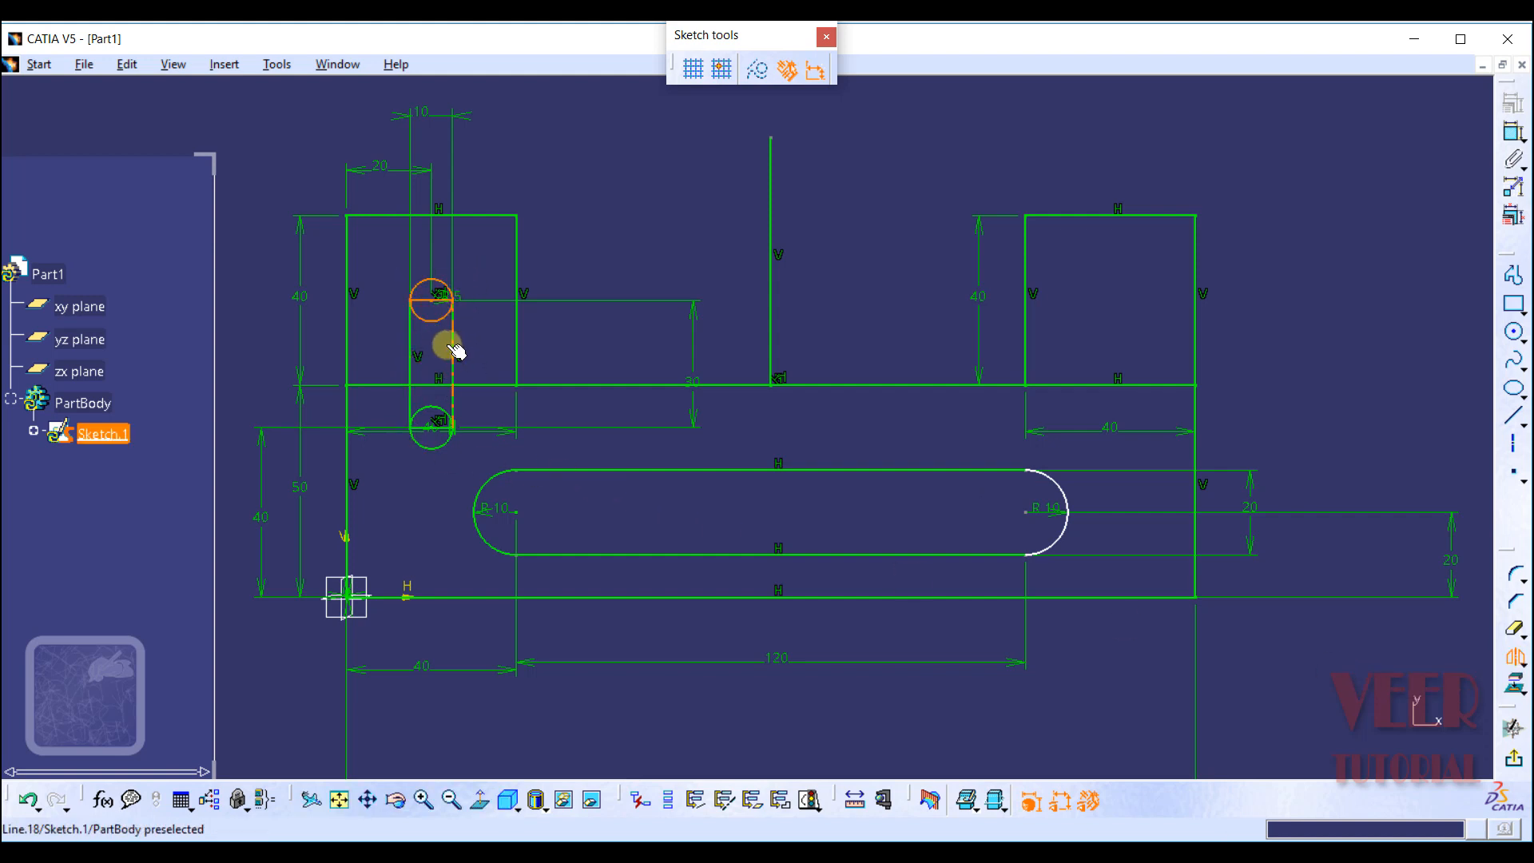
left_click(451, 344)
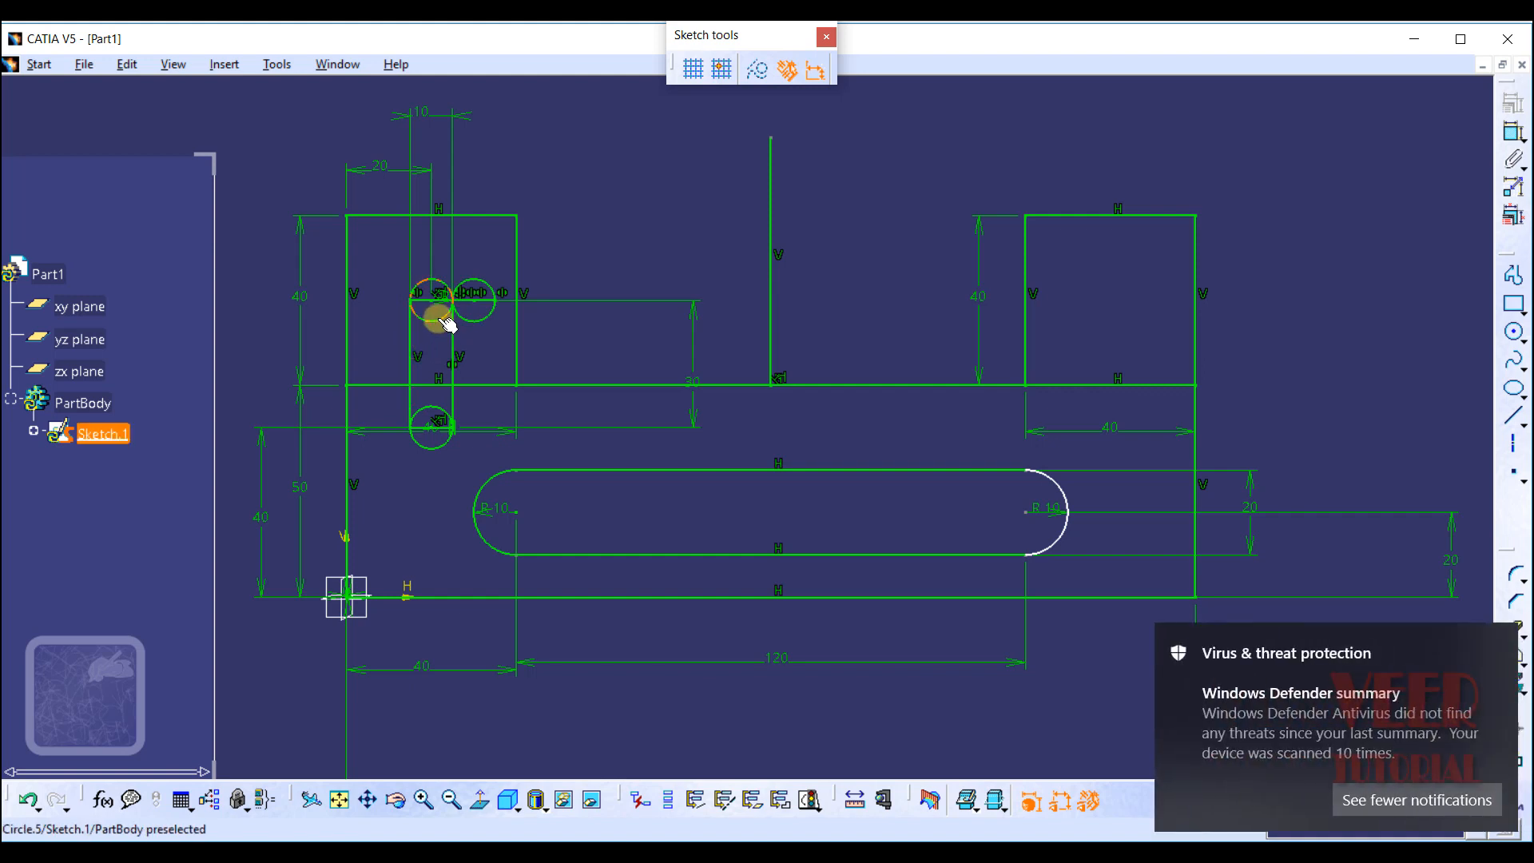
key("ctrl+z")
Step: Mirror the left vertical slot's right side upward about the slot's upper horizontal line
left_click(1520, 660)
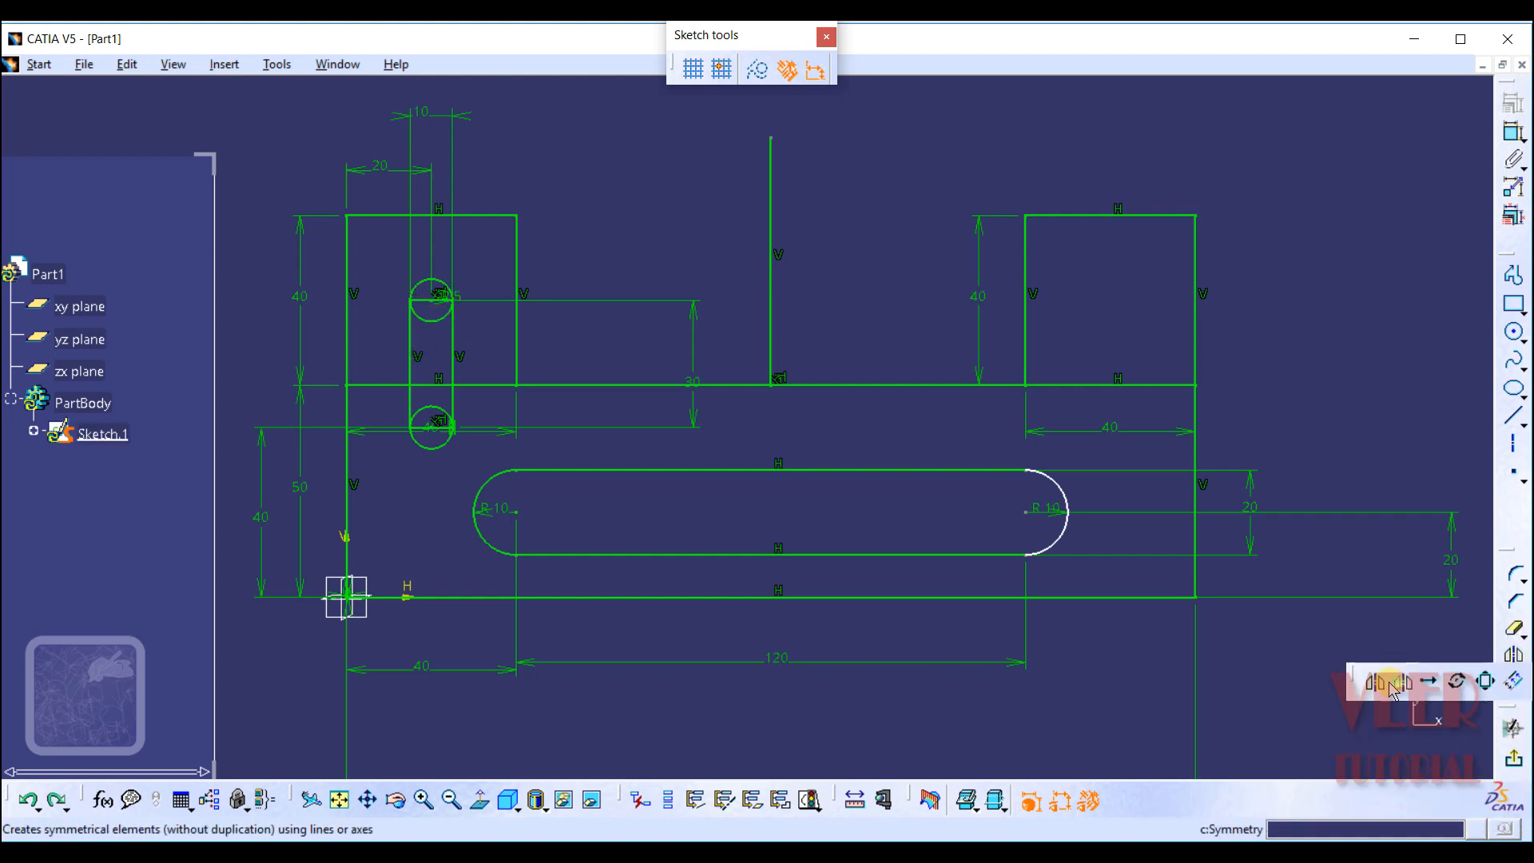
left_click(1390, 685)
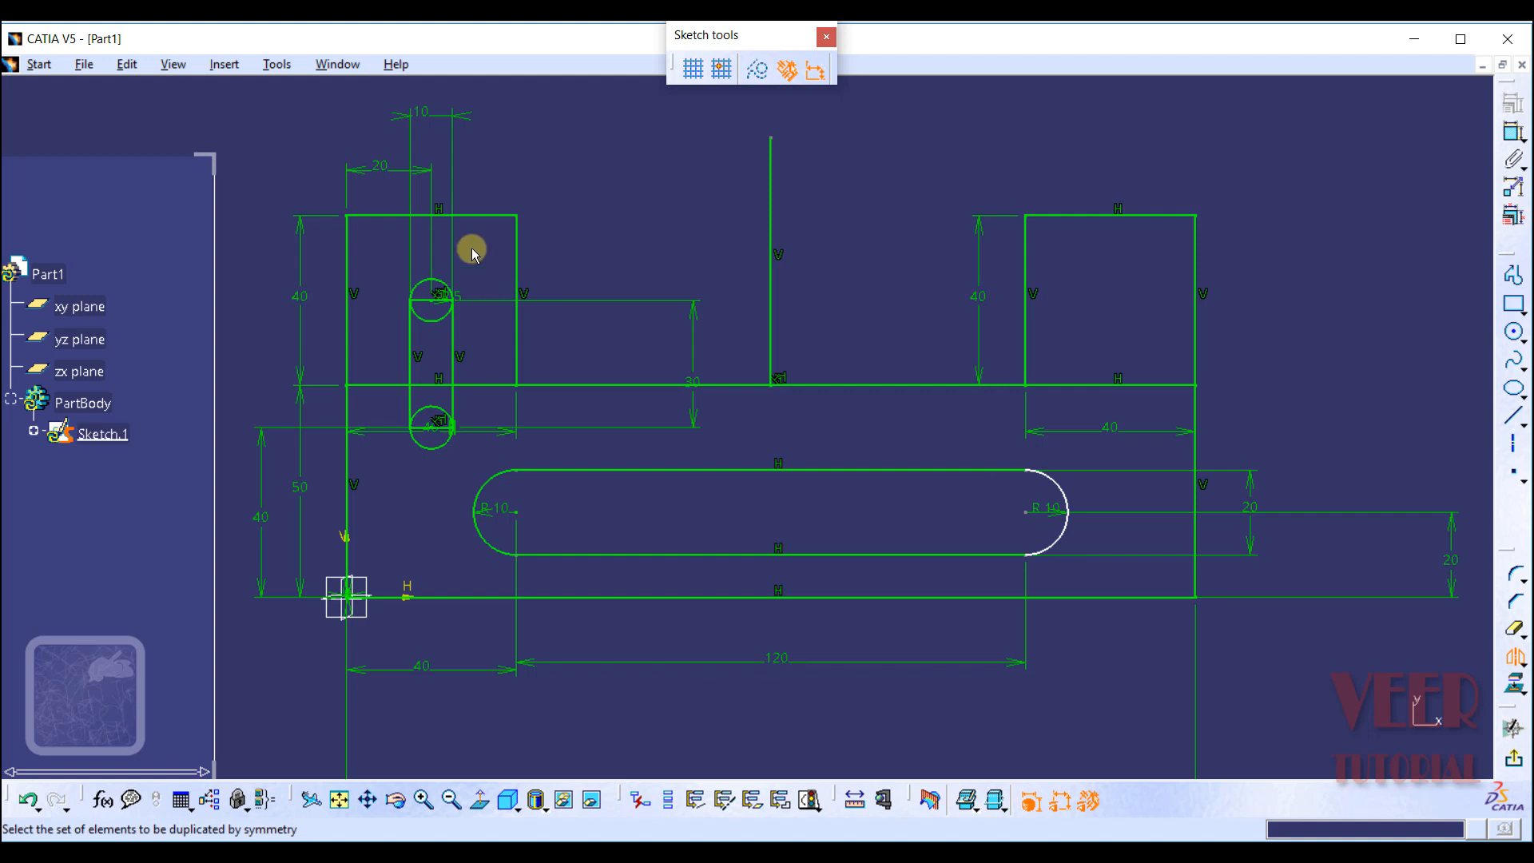
left_click(452, 348)
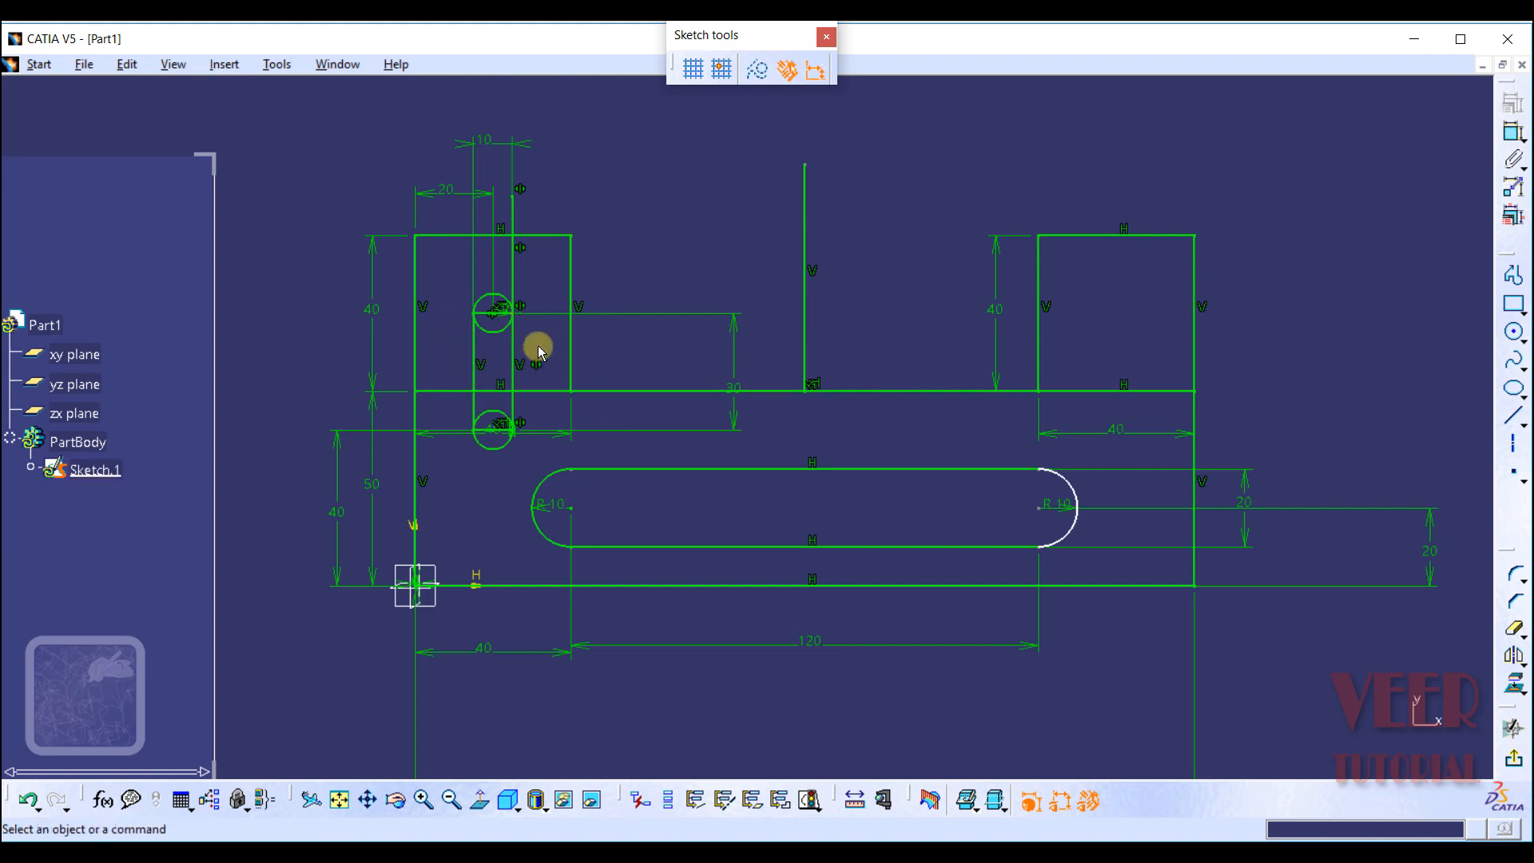
Step: Mirror the complete left vertical slot about the central vertical line into the right square
left_click(1523, 664)
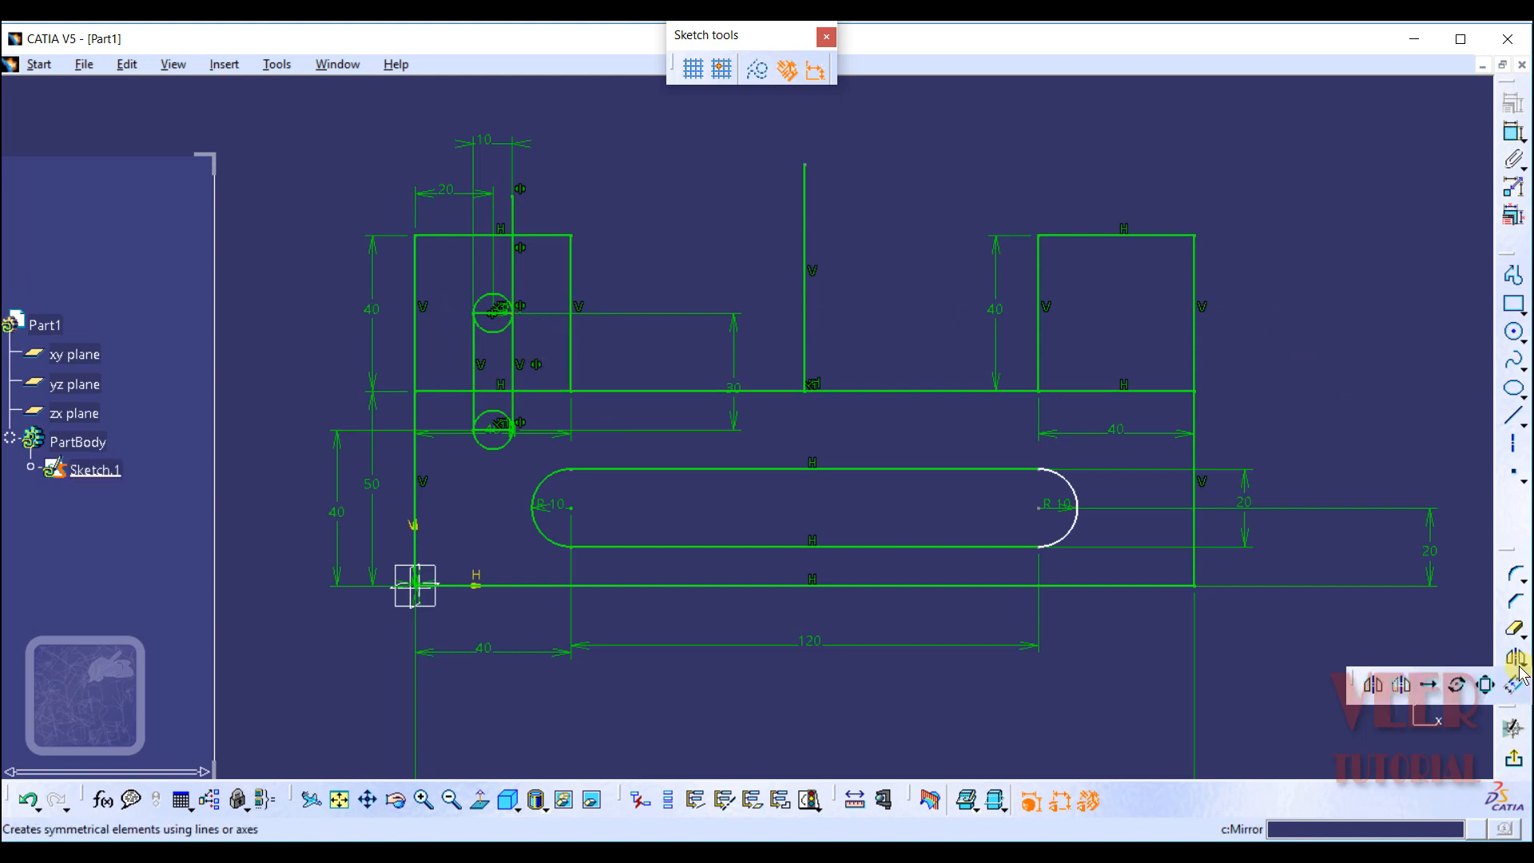
left_click(1373, 685)
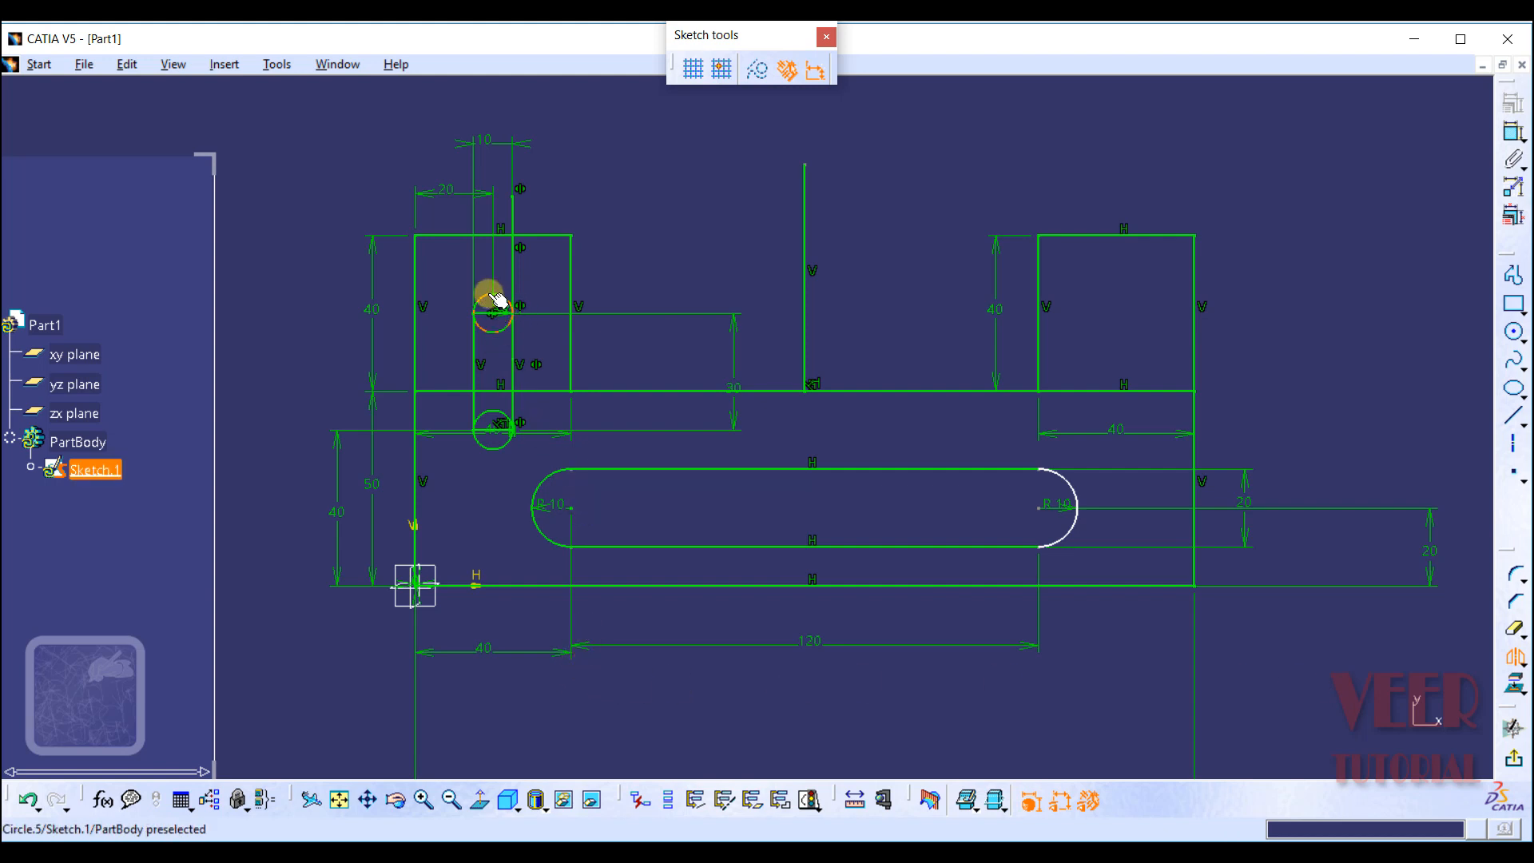
left_click_drag(528, 284, 456, 457)
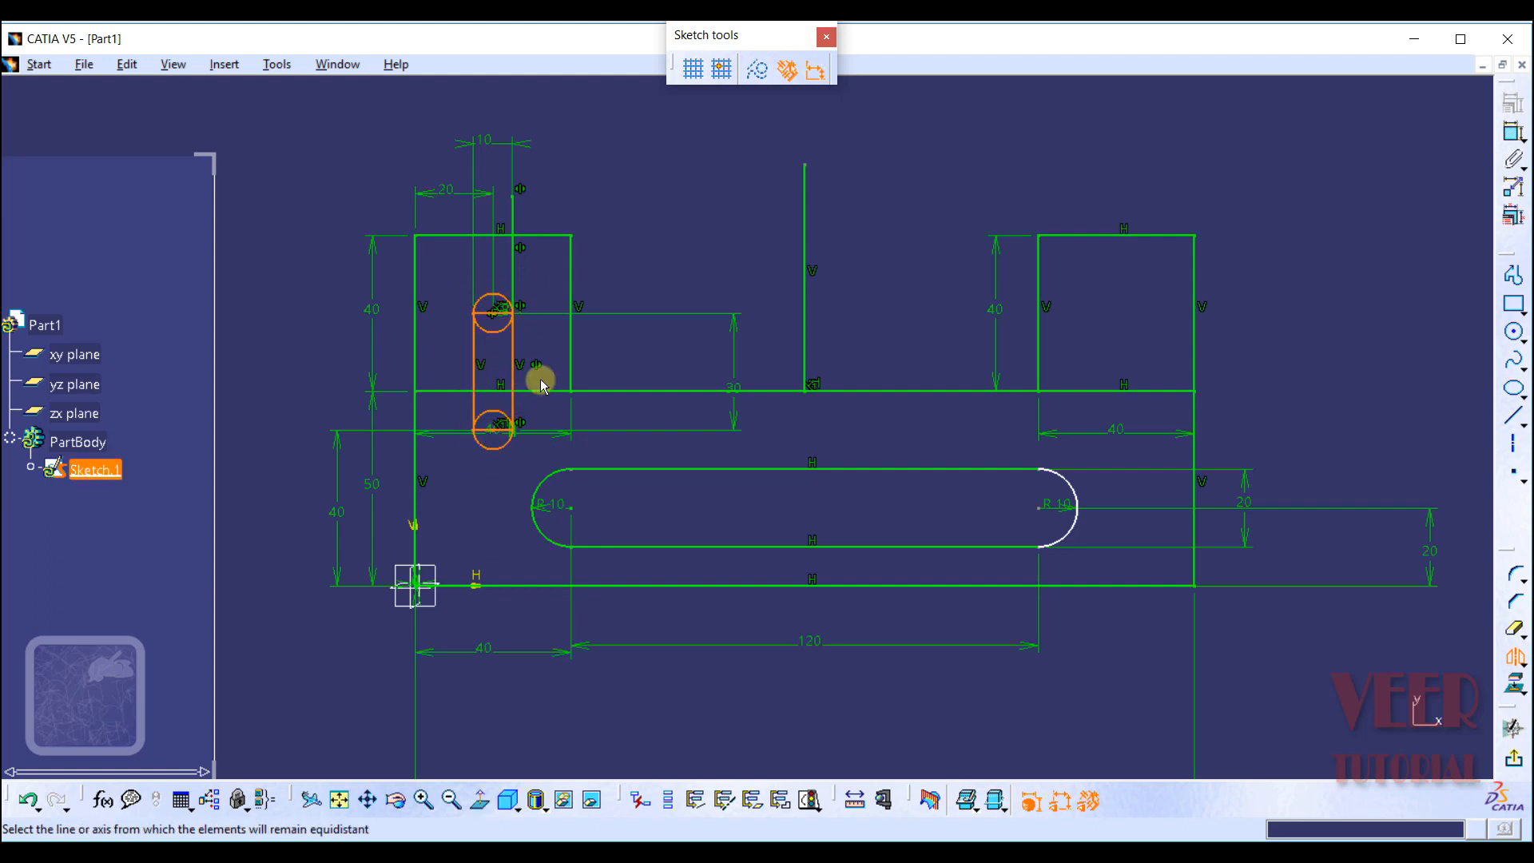
left_click(804, 297)
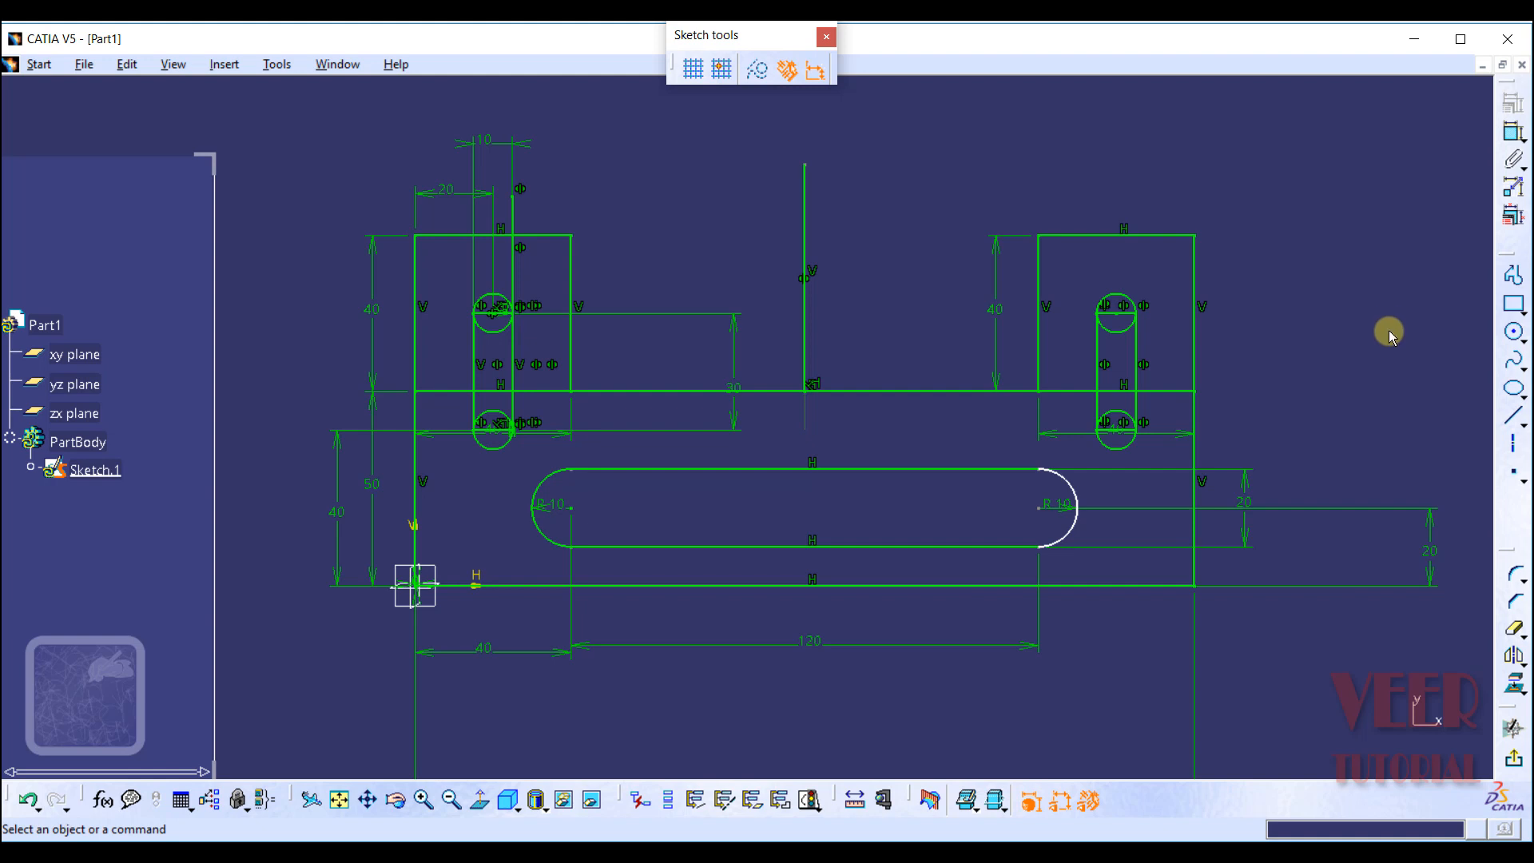
Step: Quick Trim the inner halves of both circles and the two short horizontal lines out of the left vertical slot, accepting the constraint changes
left_click(1511, 630)
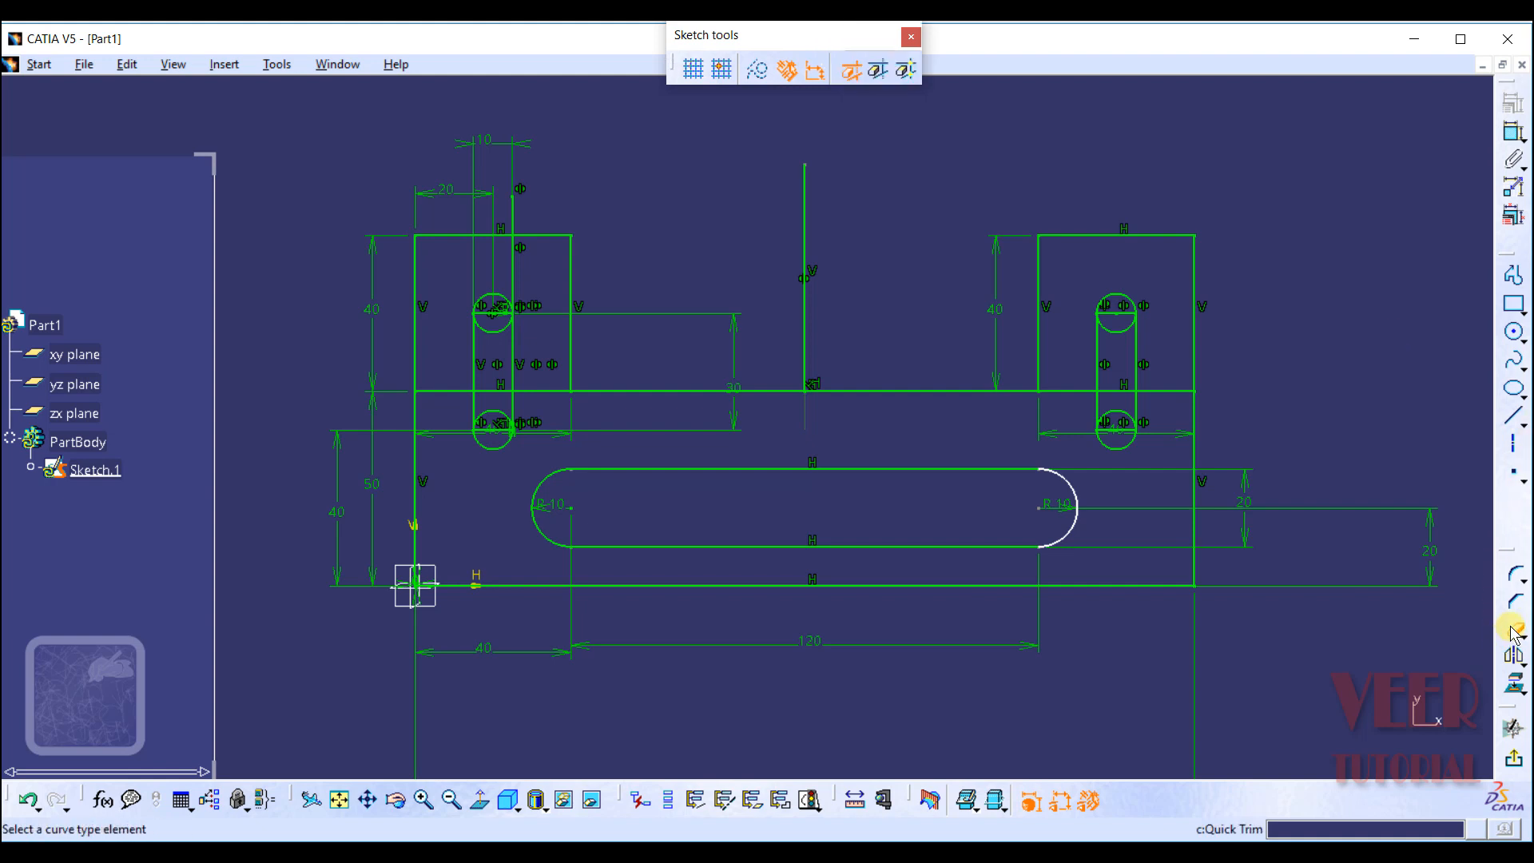
left_click(492, 321)
left_click(497, 343)
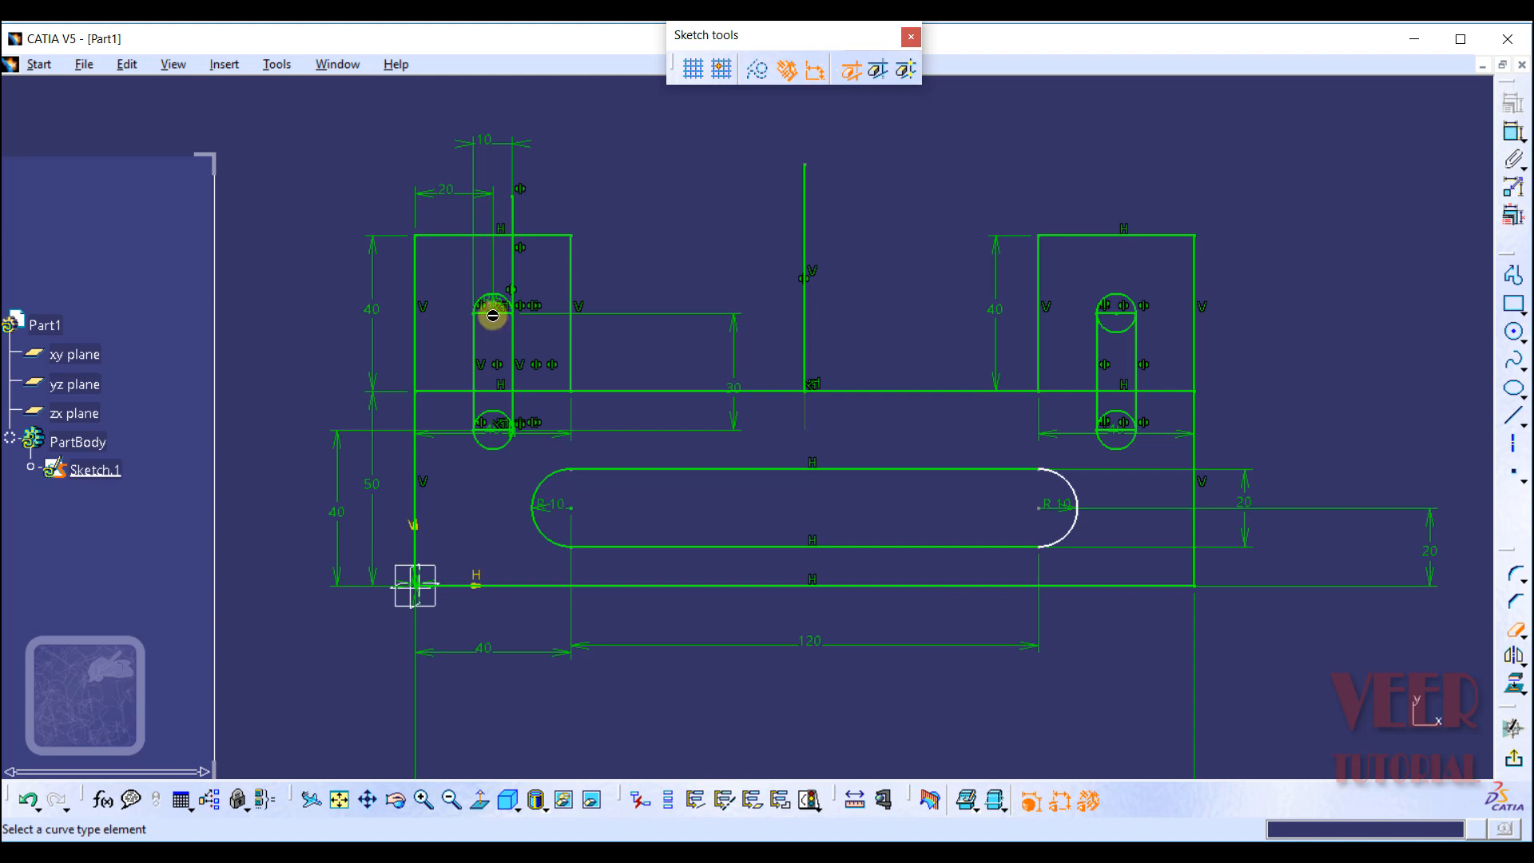
left_click(492, 313)
left_click(778, 482)
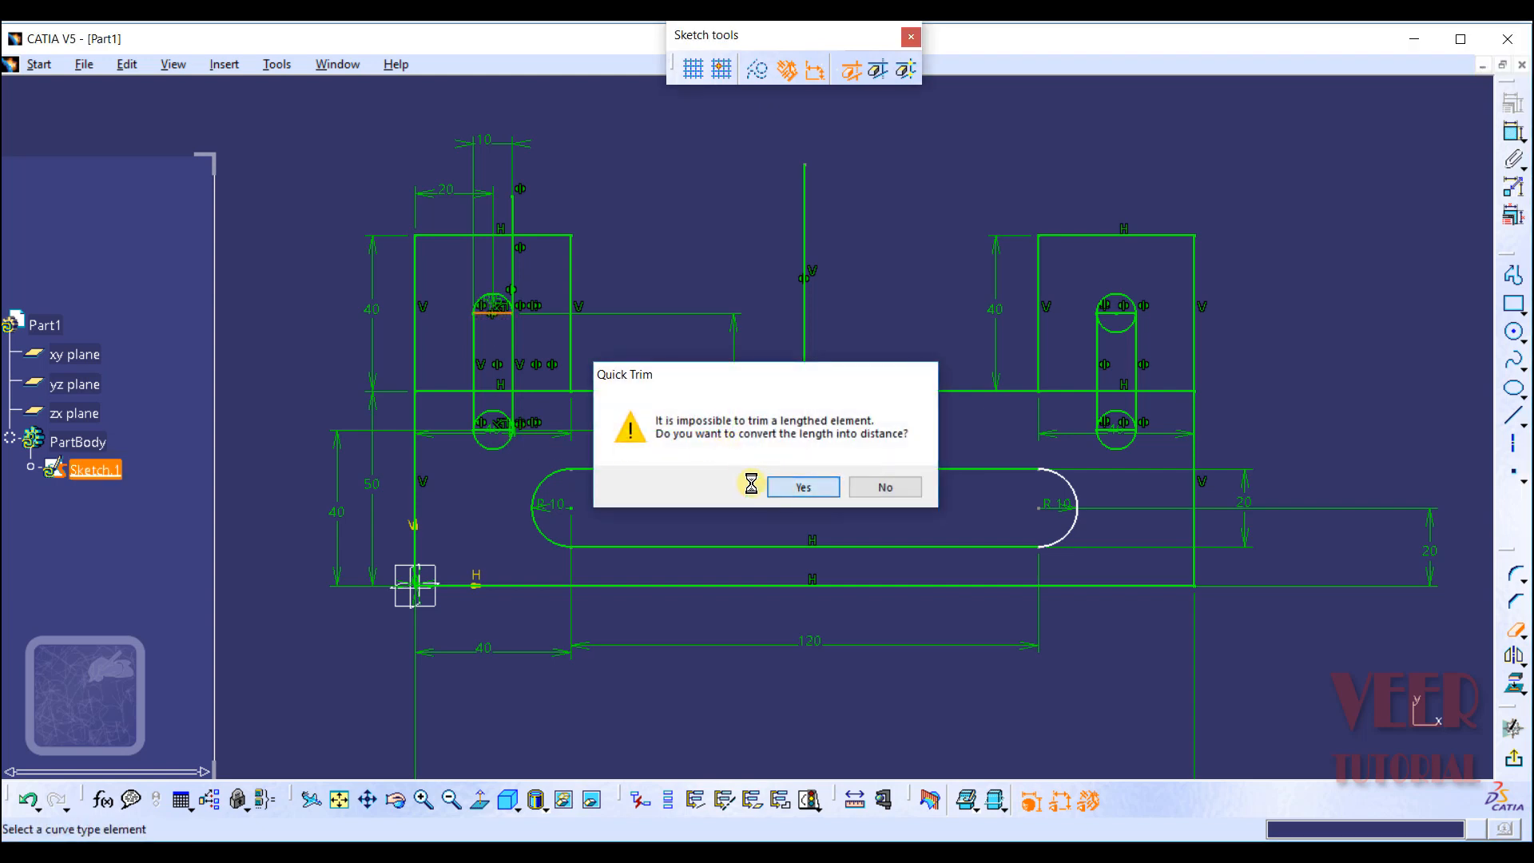
left_click(801, 484)
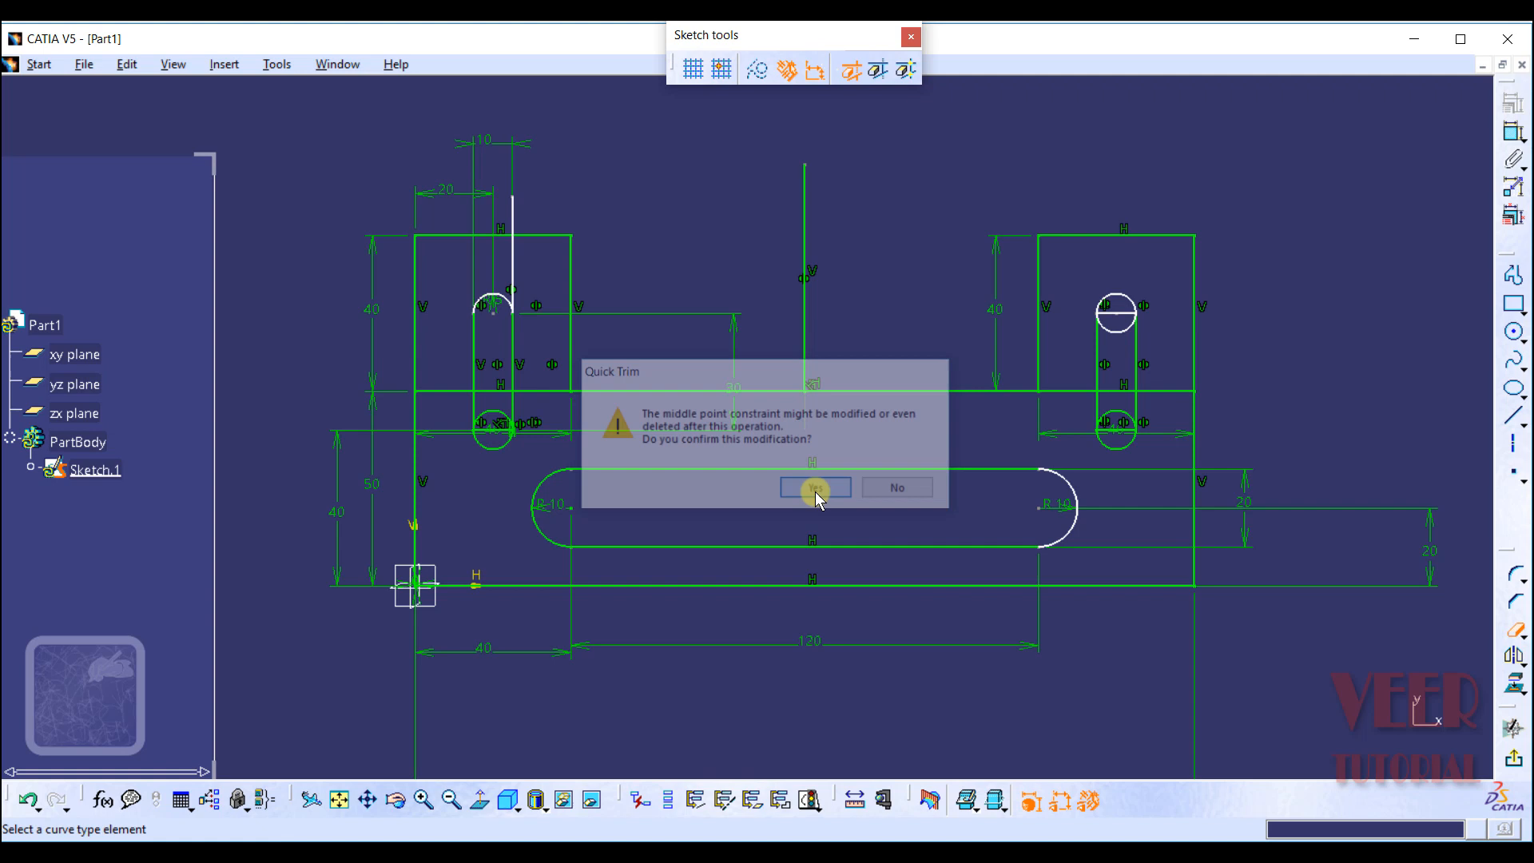
left_click(487, 411)
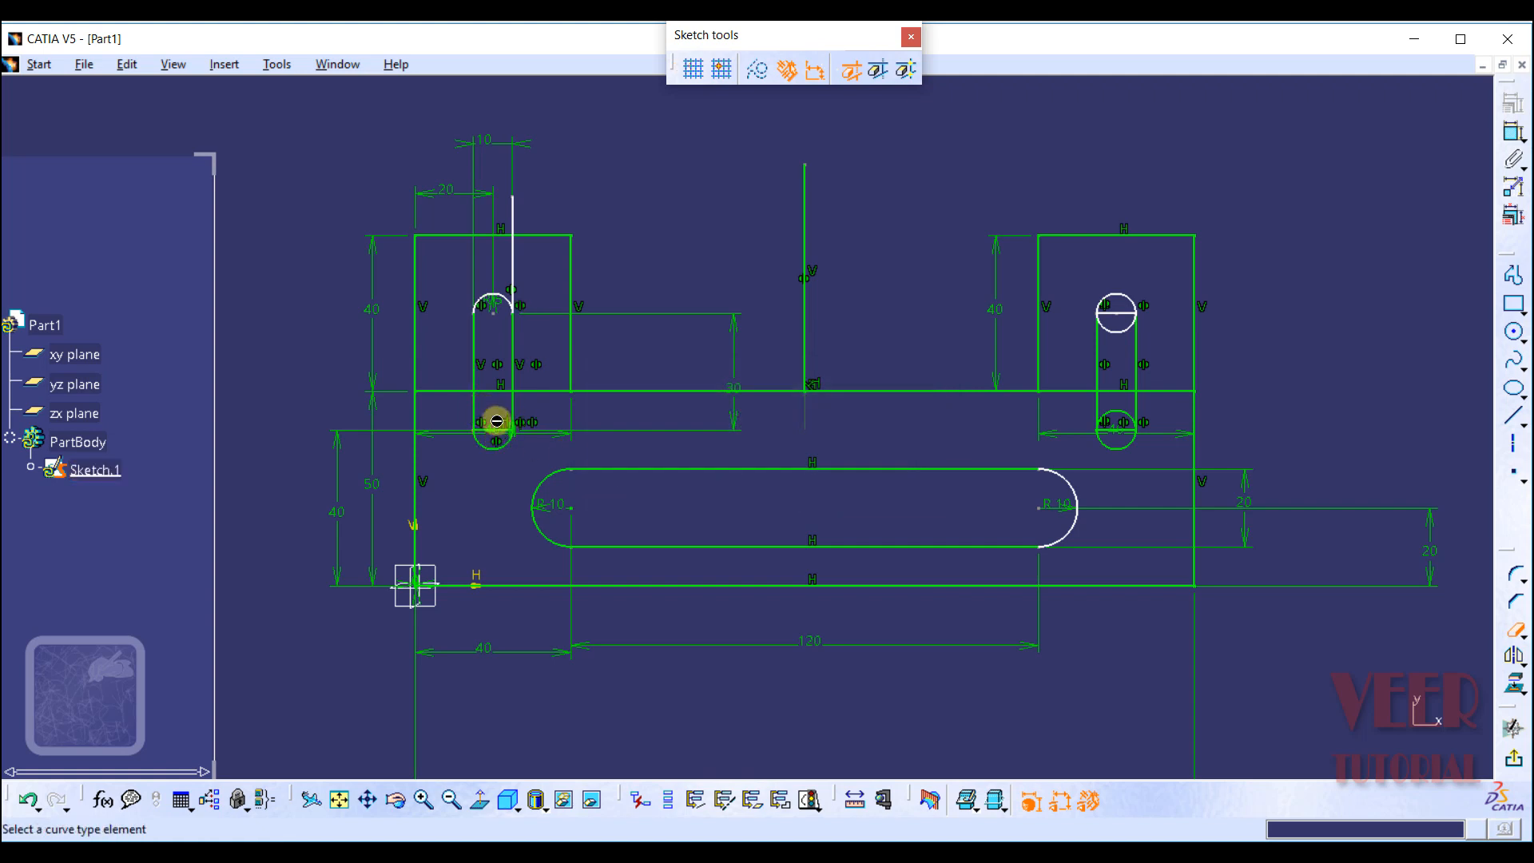
left_click(488, 434)
left_click(800, 484)
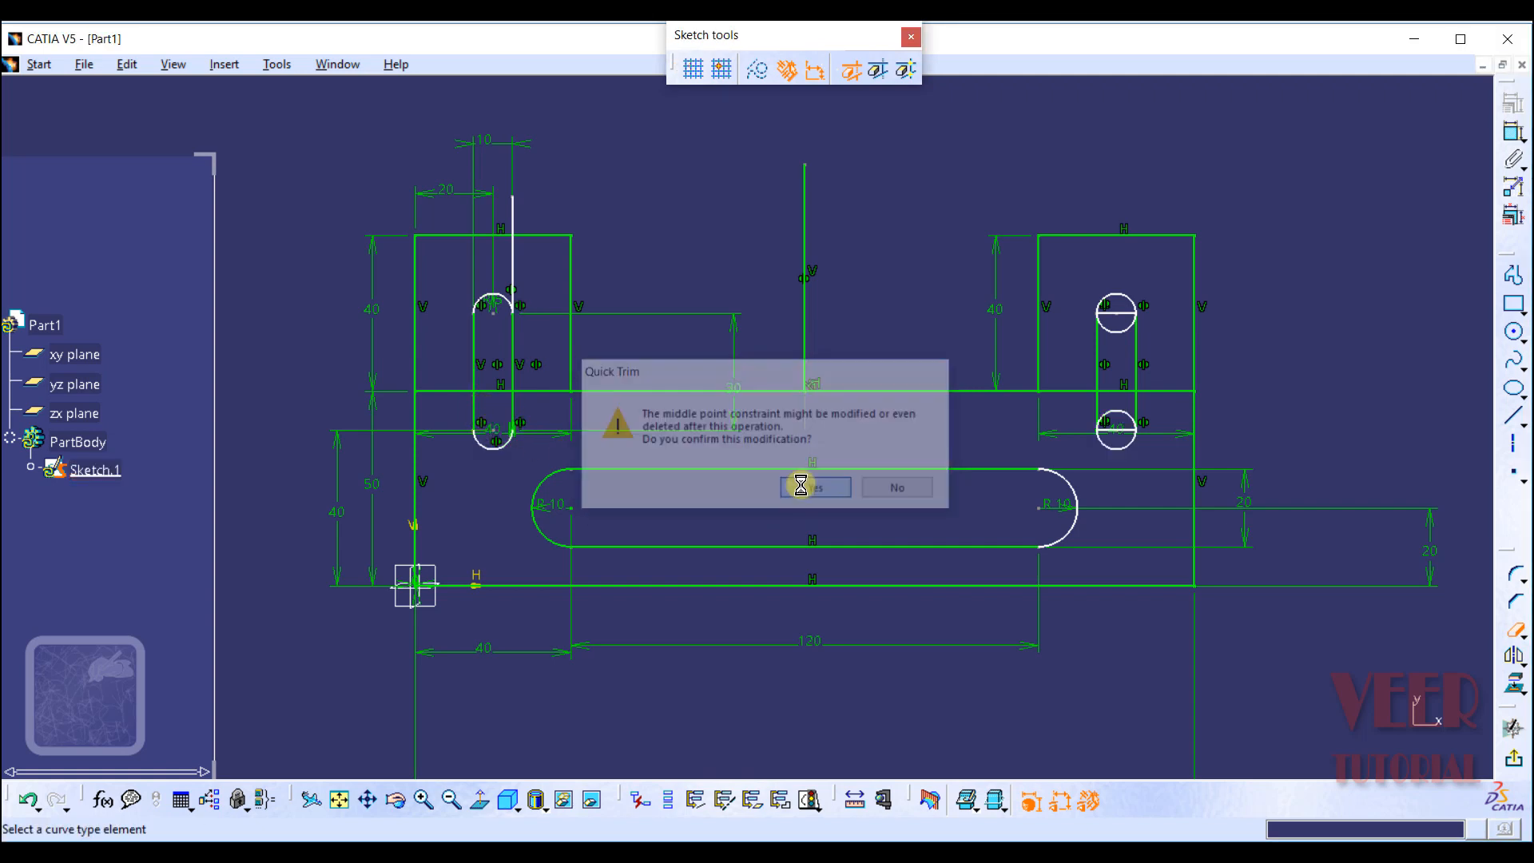
Step: Quick Trim the inner halves of both circles in the right vertical slot and show the whole sketch in normal view
left_click(1116, 329)
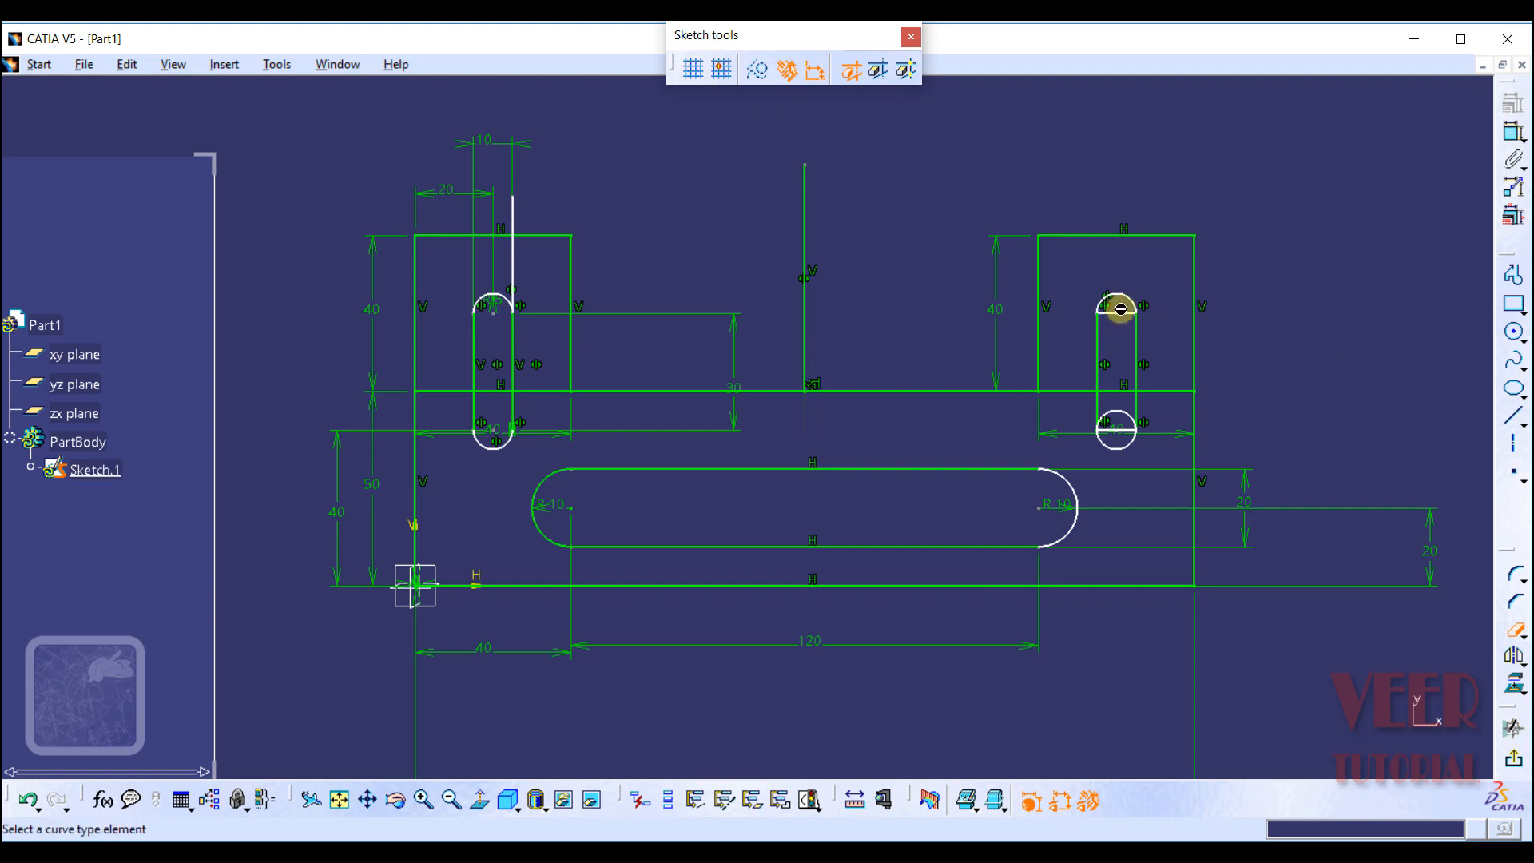
left_click(1114, 412)
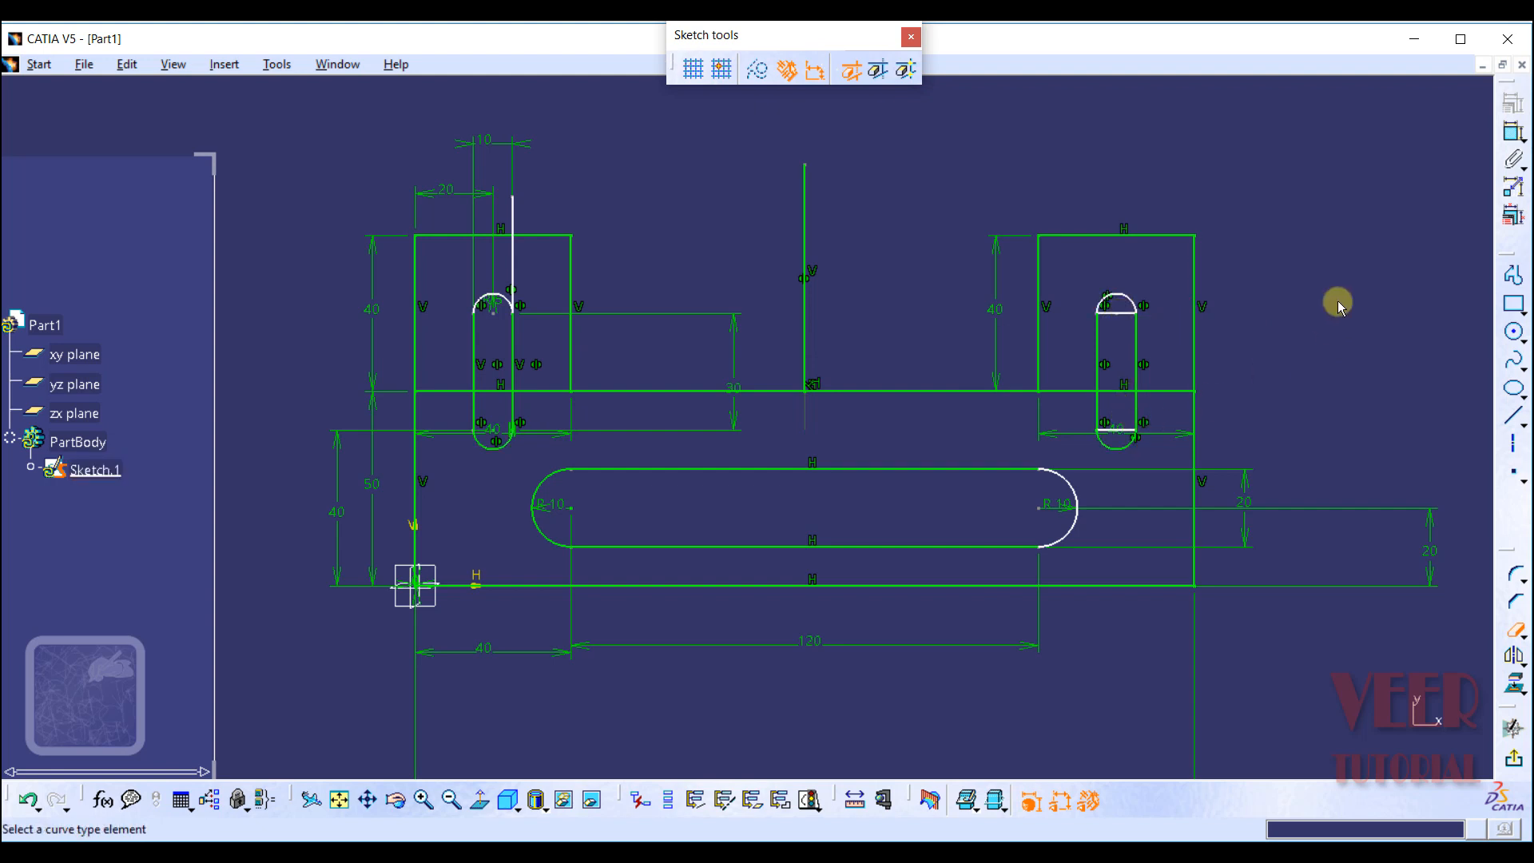
middle_click_drag(1339, 275, 1340, 278)
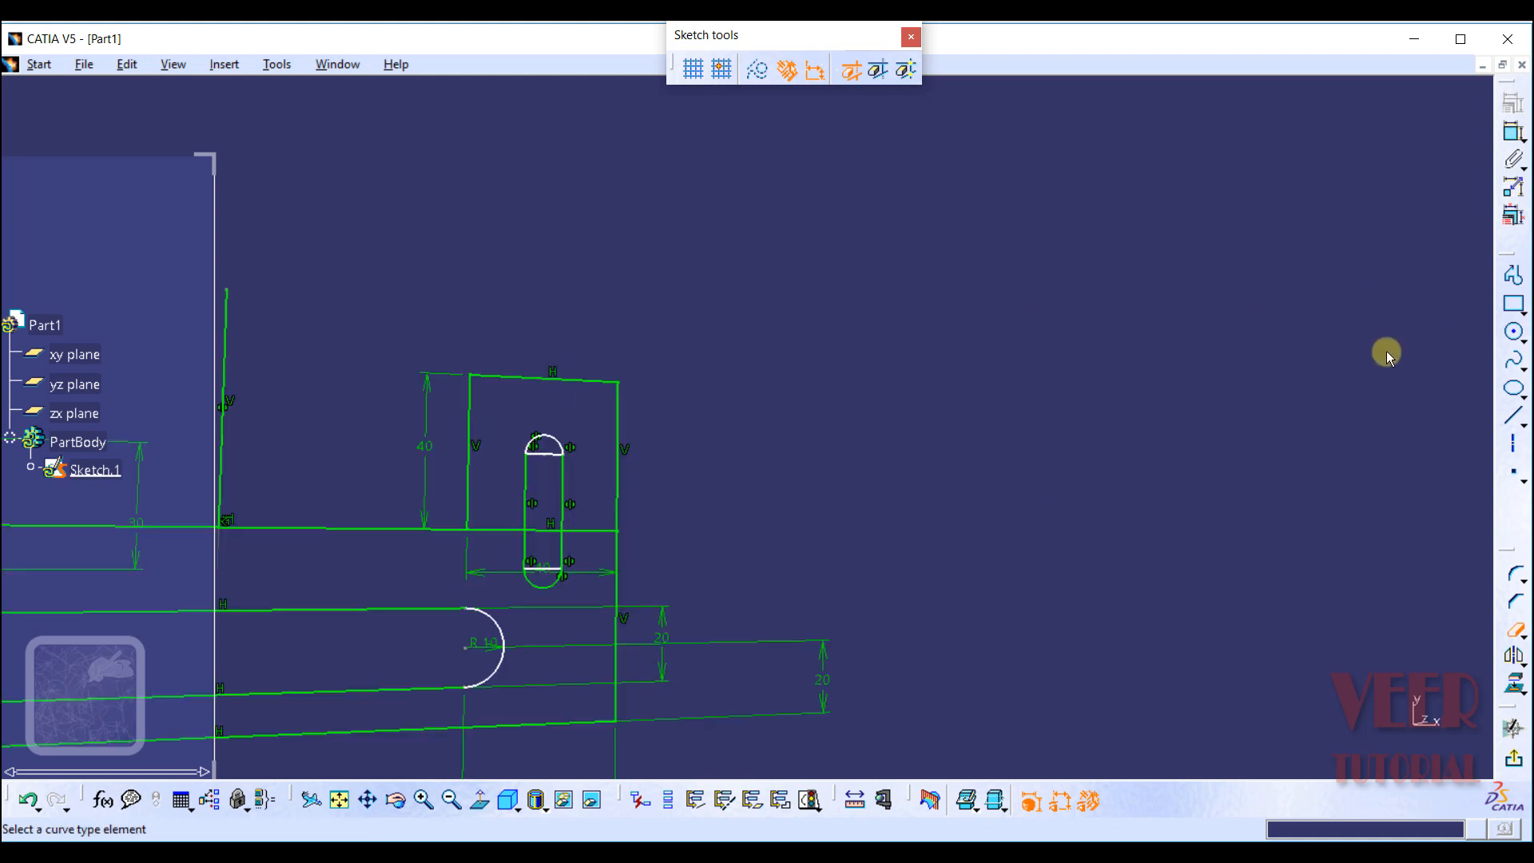
left_click(479, 799)
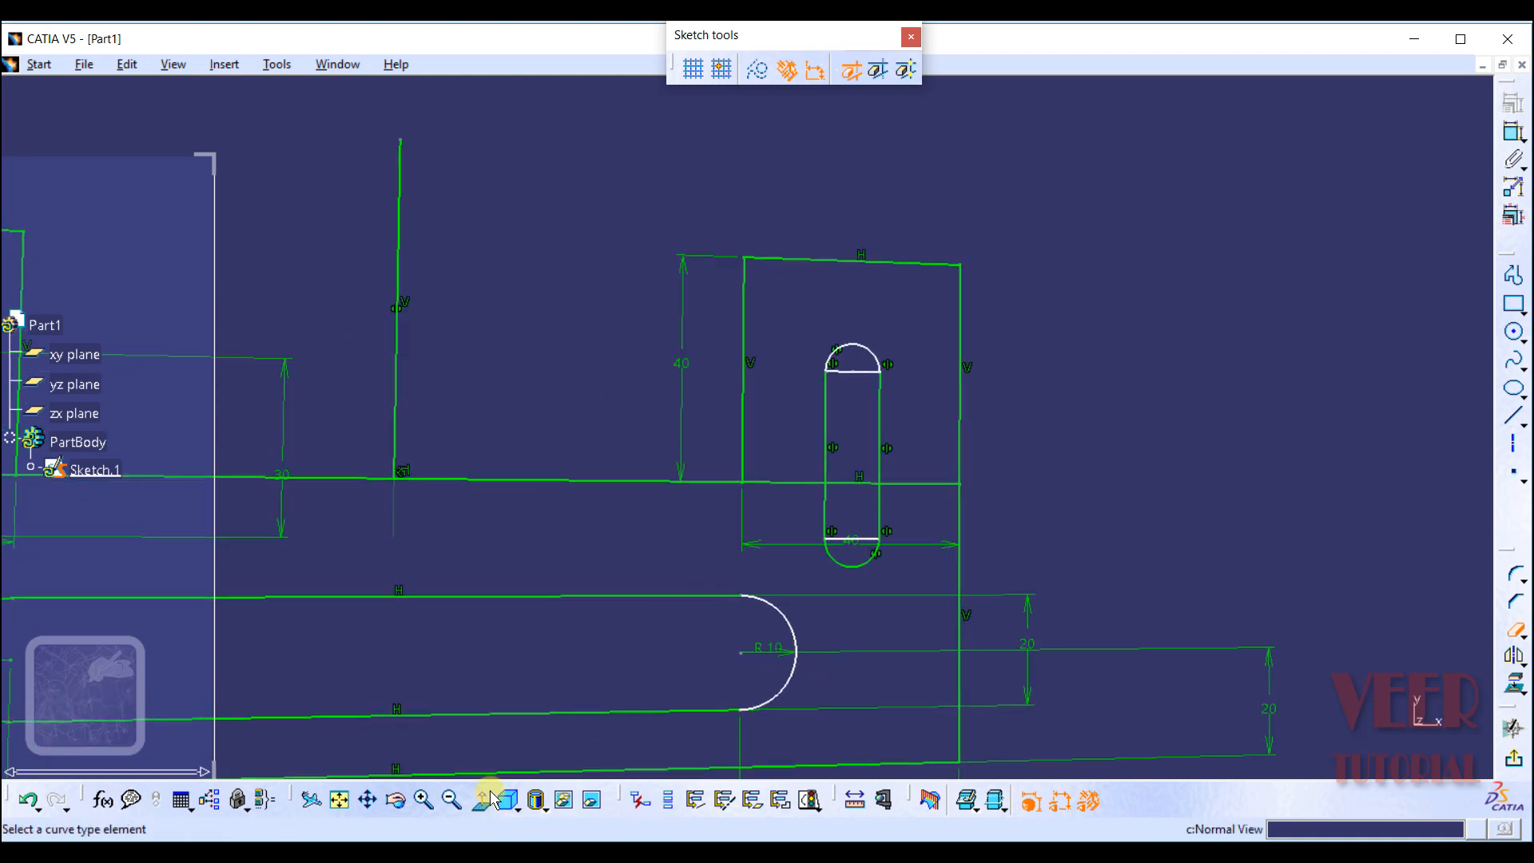
left_click(339, 801)
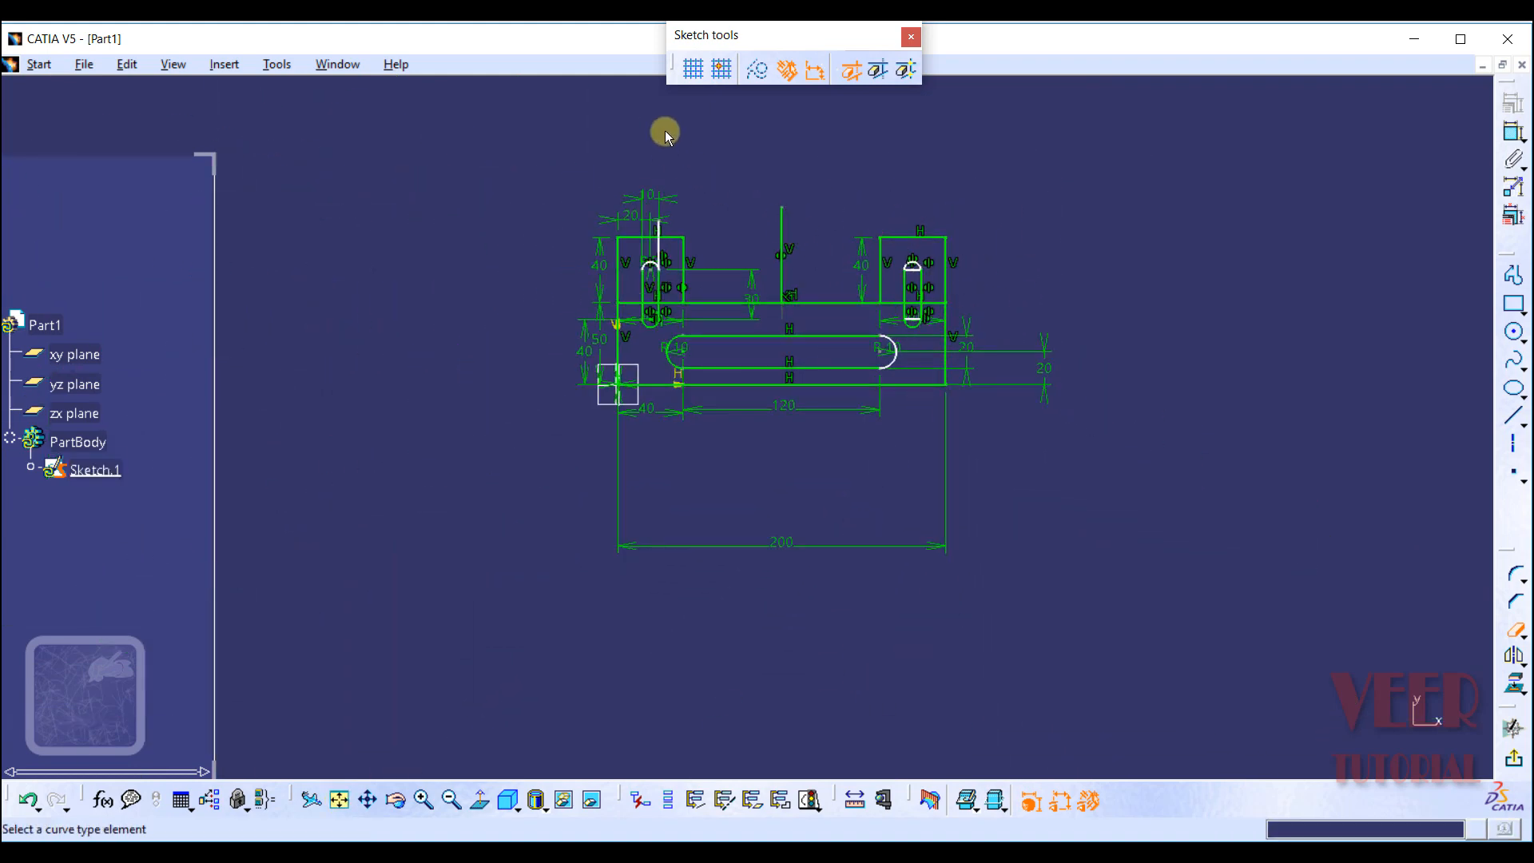
left_click(1512, 305)
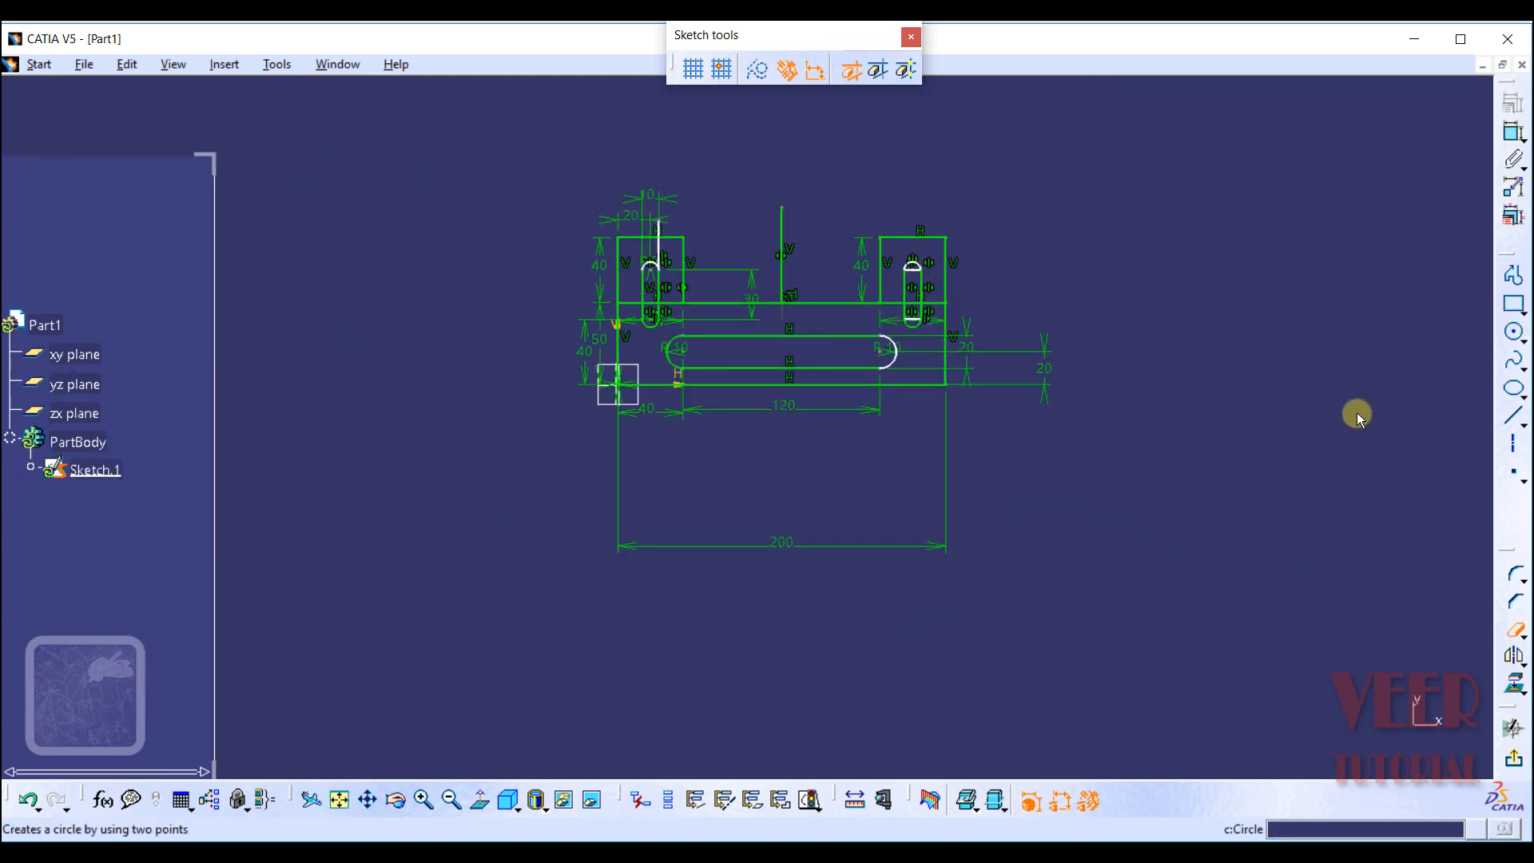
left_click(1516, 575)
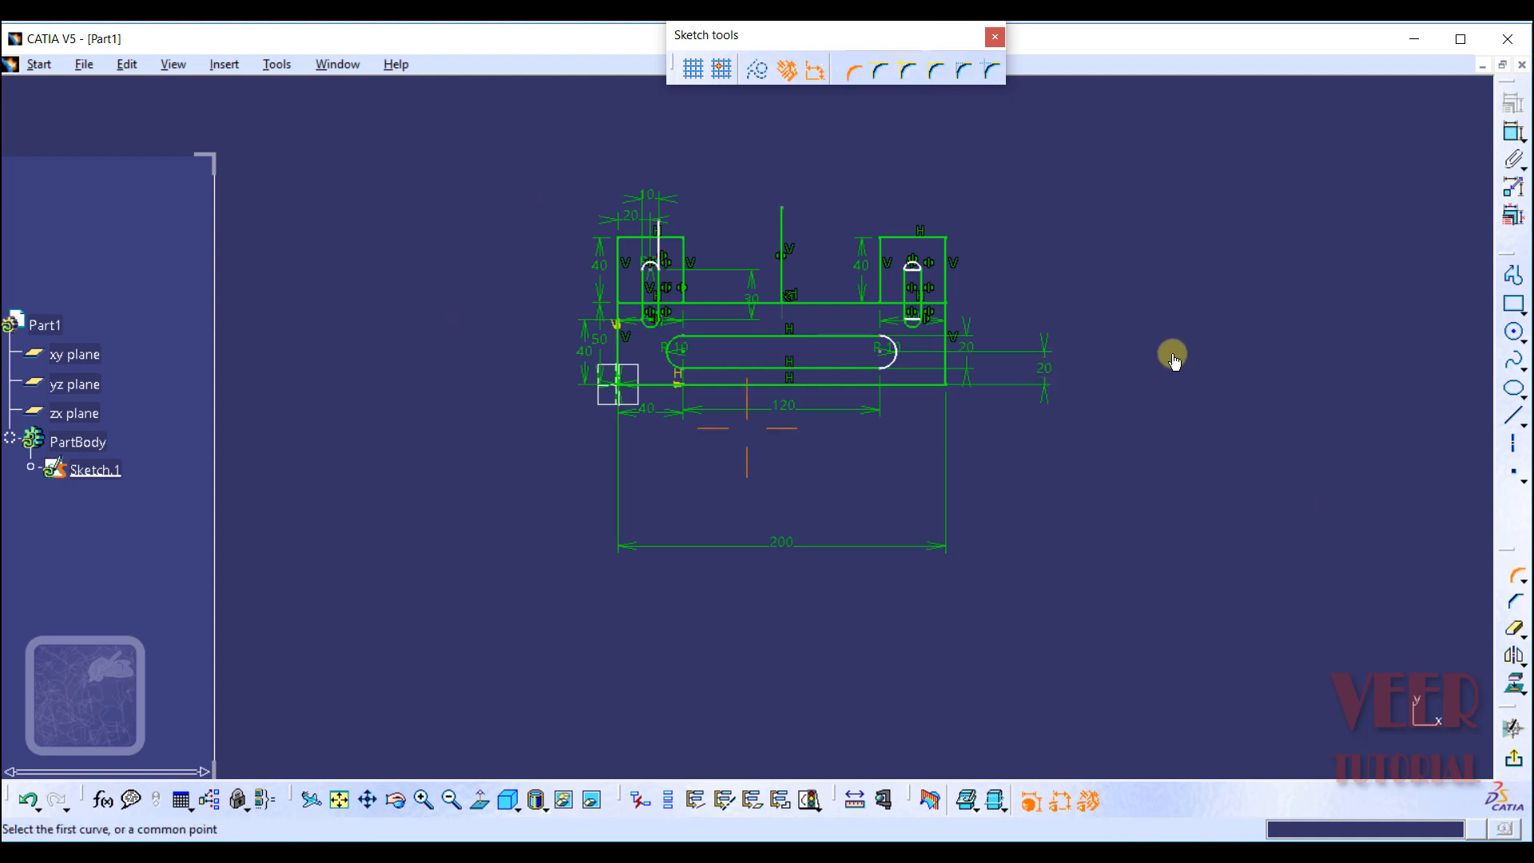
mouse_move(1172, 352)
middle_mouse_down()
mouse_move(1176, 317)
mouse_move(1055, 211)
mouse_move(1085, 150)
mouse_move(1019, 398)
mouse_move(1032, 318)
middle_mouse_up()
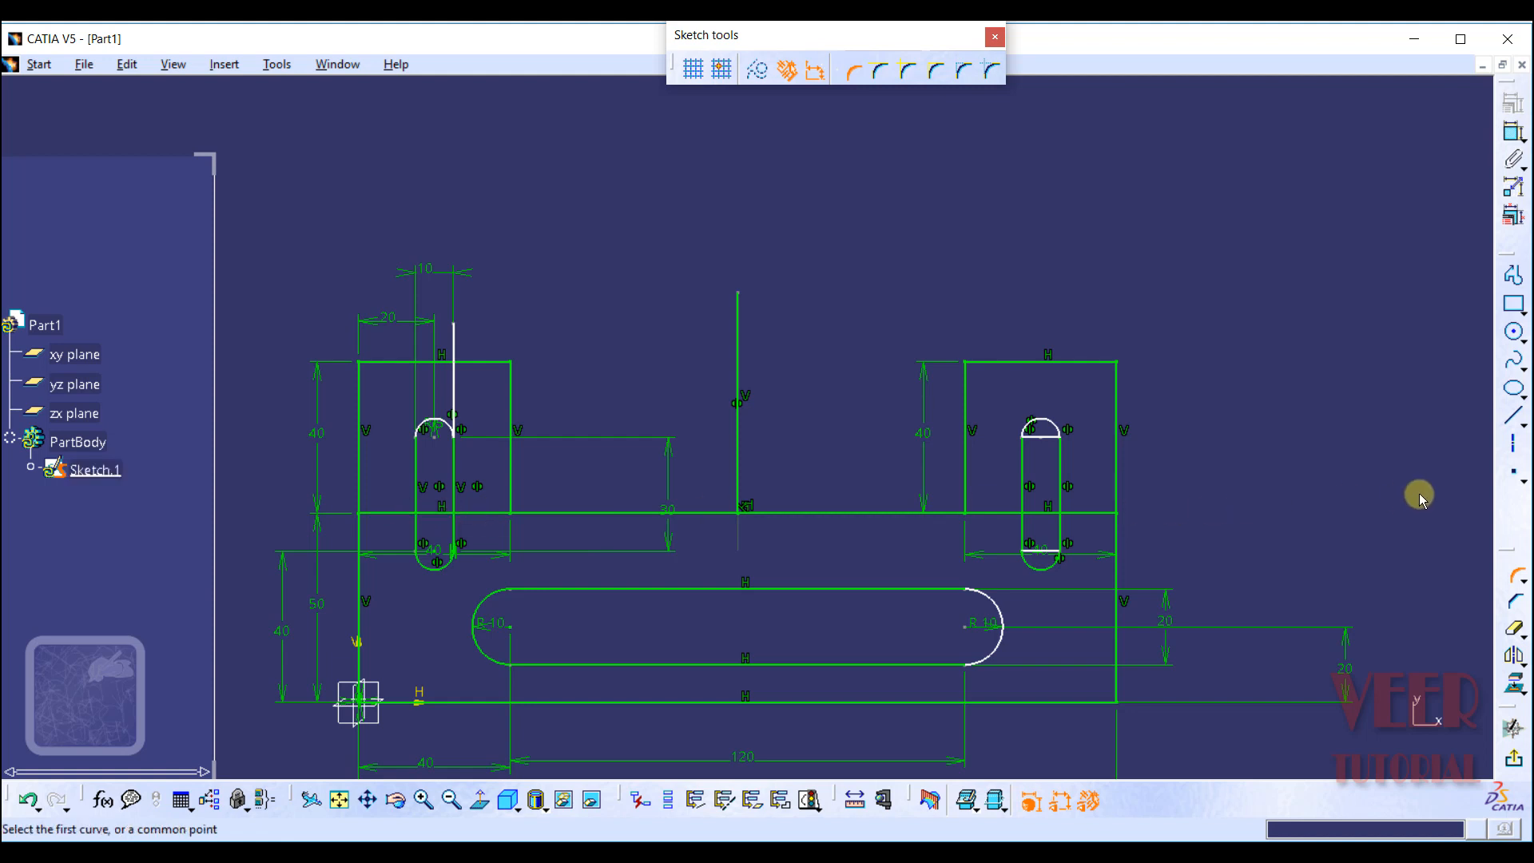
Step: Quick Trim the middle horizontal line between the left vertical slot and the left square's inner edge, accepting the midpoint constraint change
left_click(1513, 628)
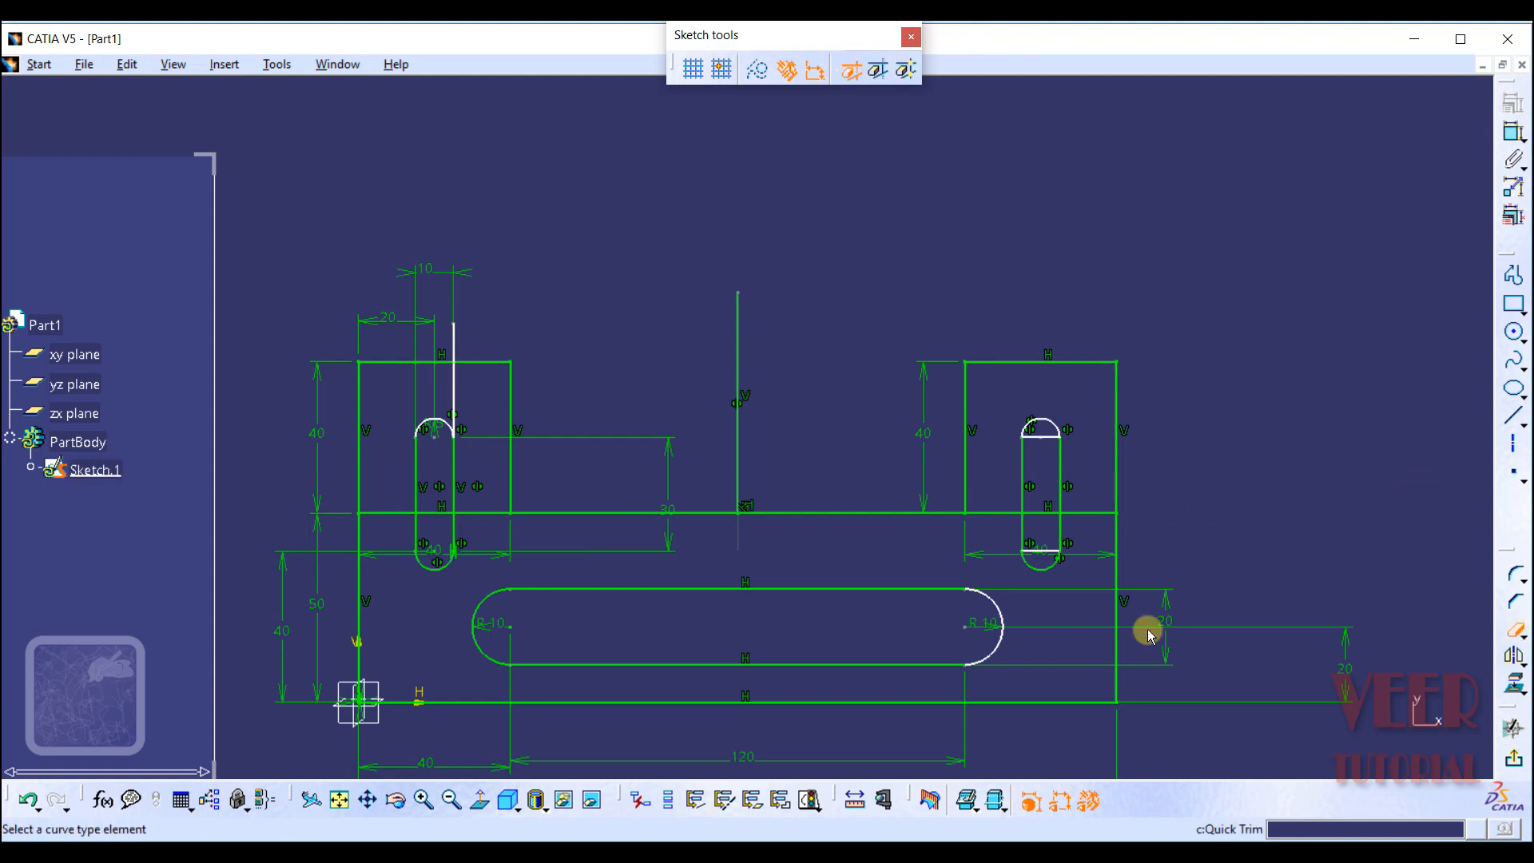
left_click(479, 513)
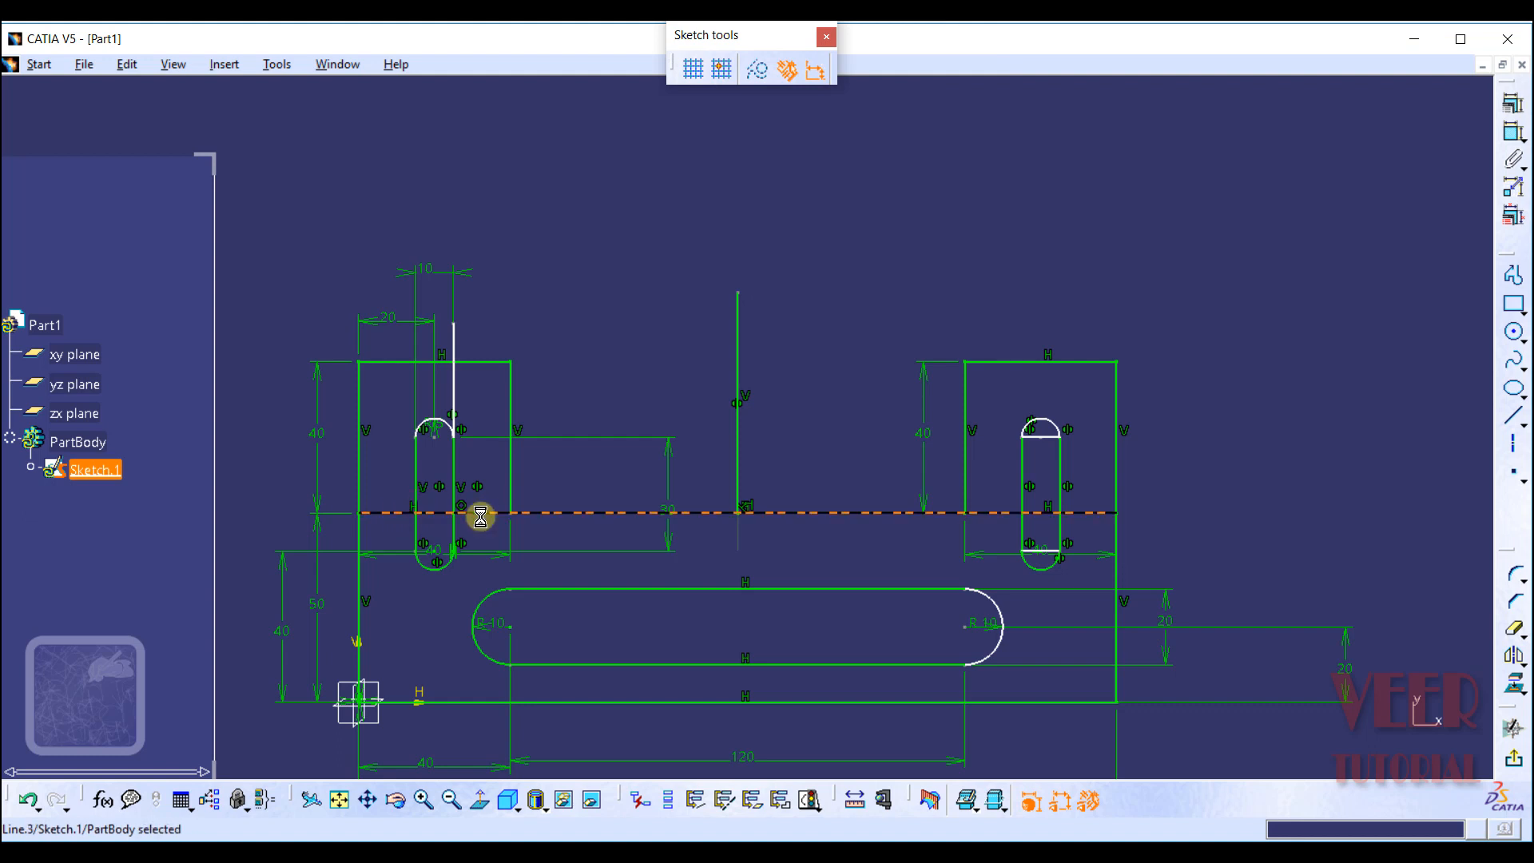
left_click(1515, 630)
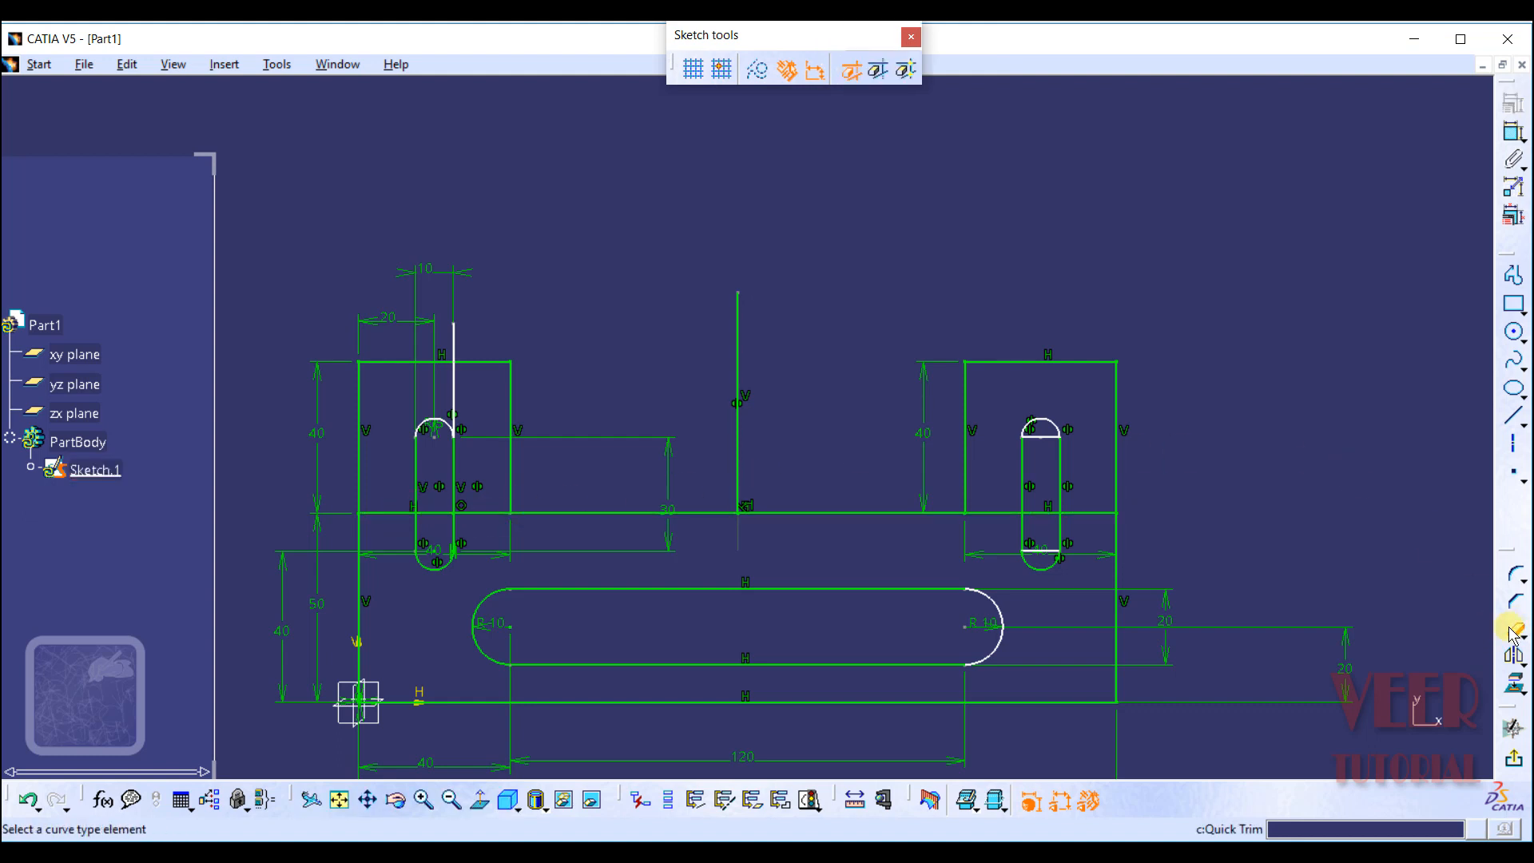
left_click(479, 513)
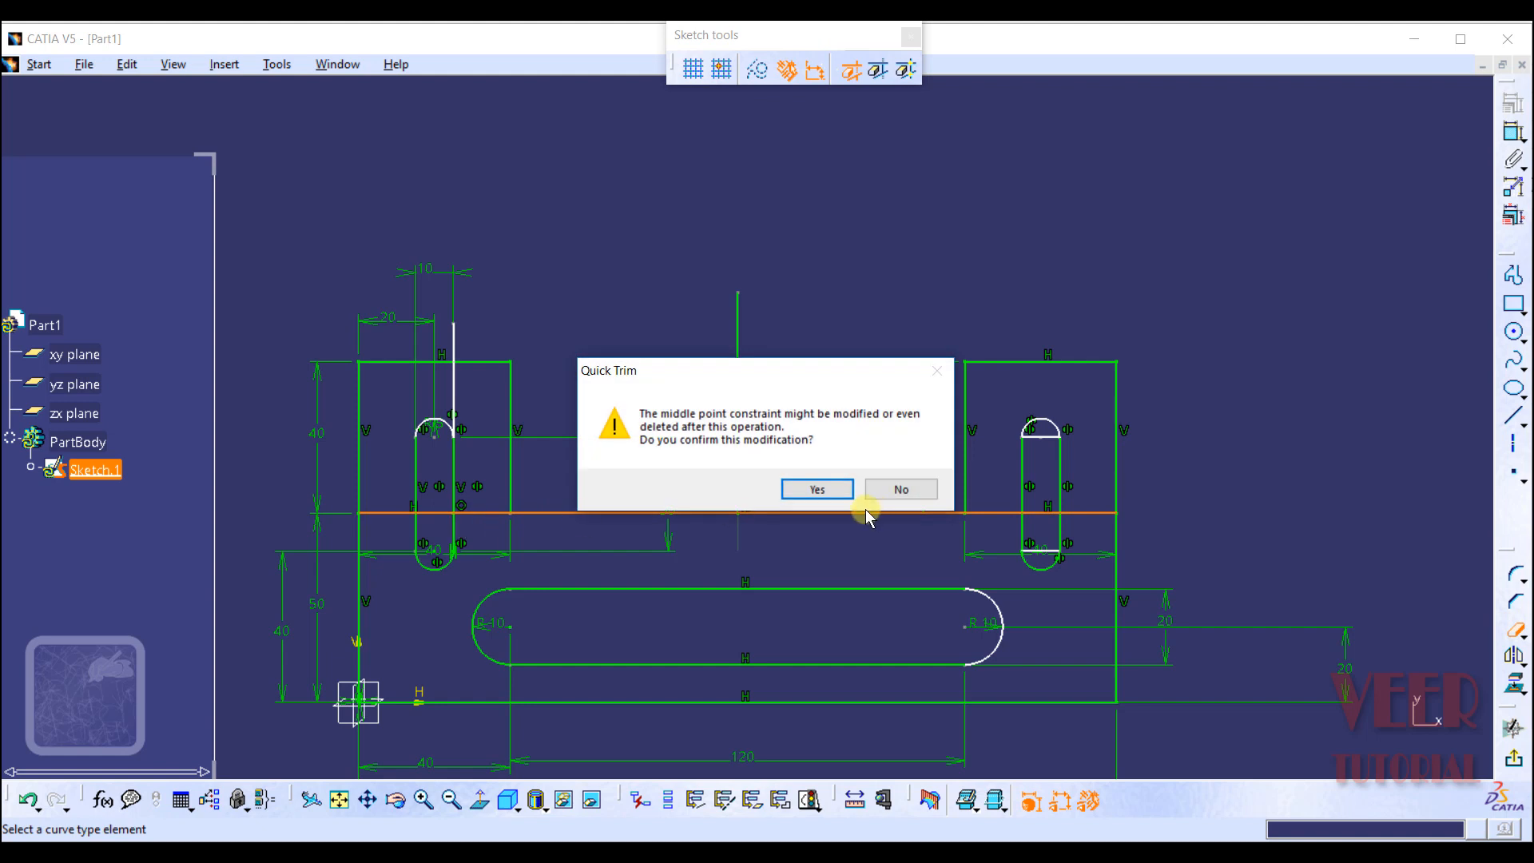
left_click(817, 488)
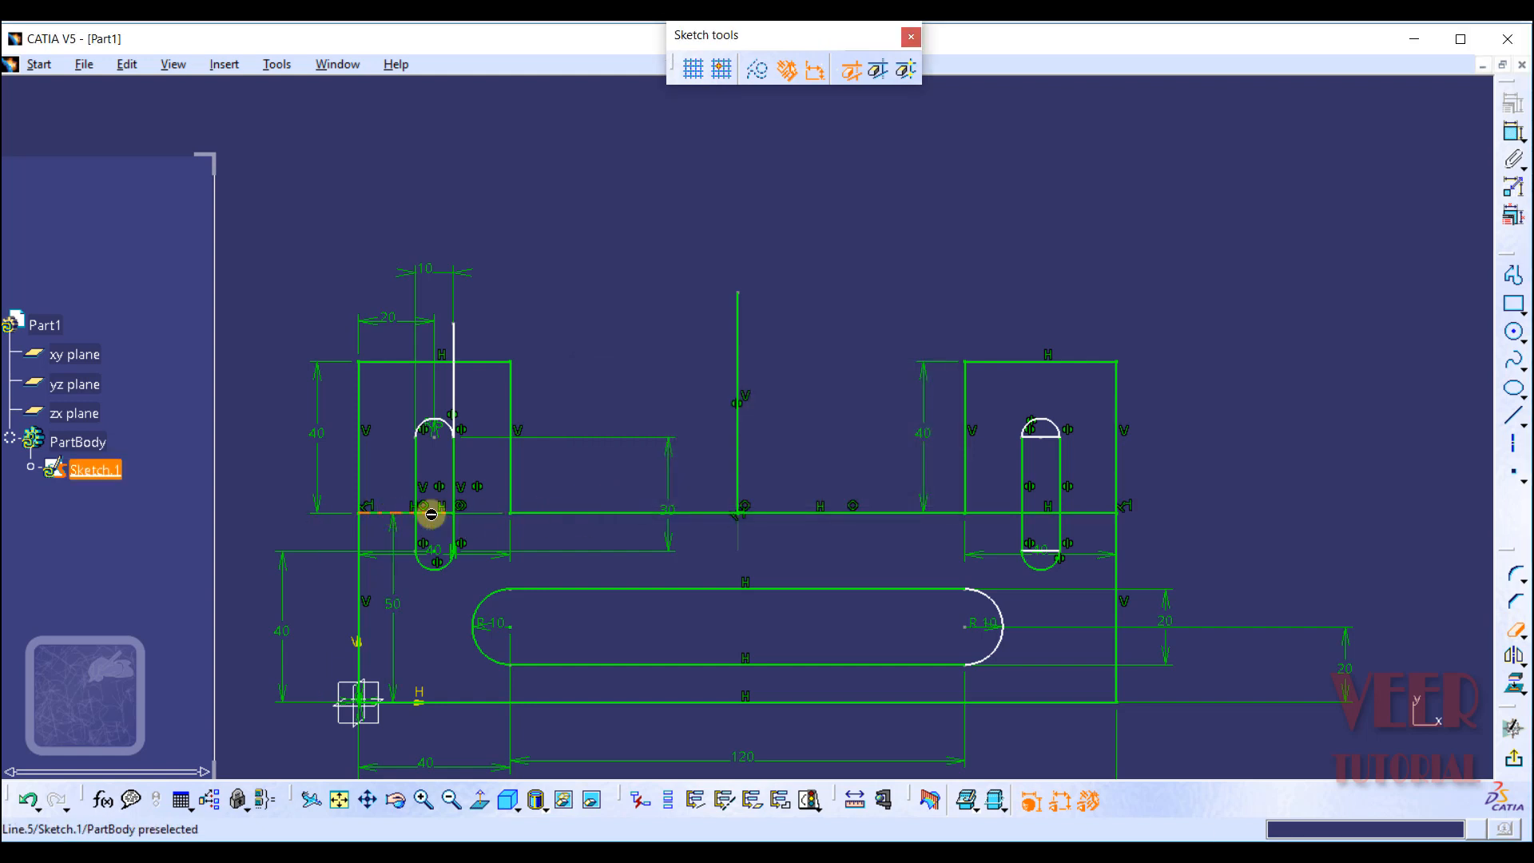
Step: Quick Trim the middle horizontal line between the left slot and the plate's outer left edge, and on both sides of the right vertical slot
left_click(390, 512)
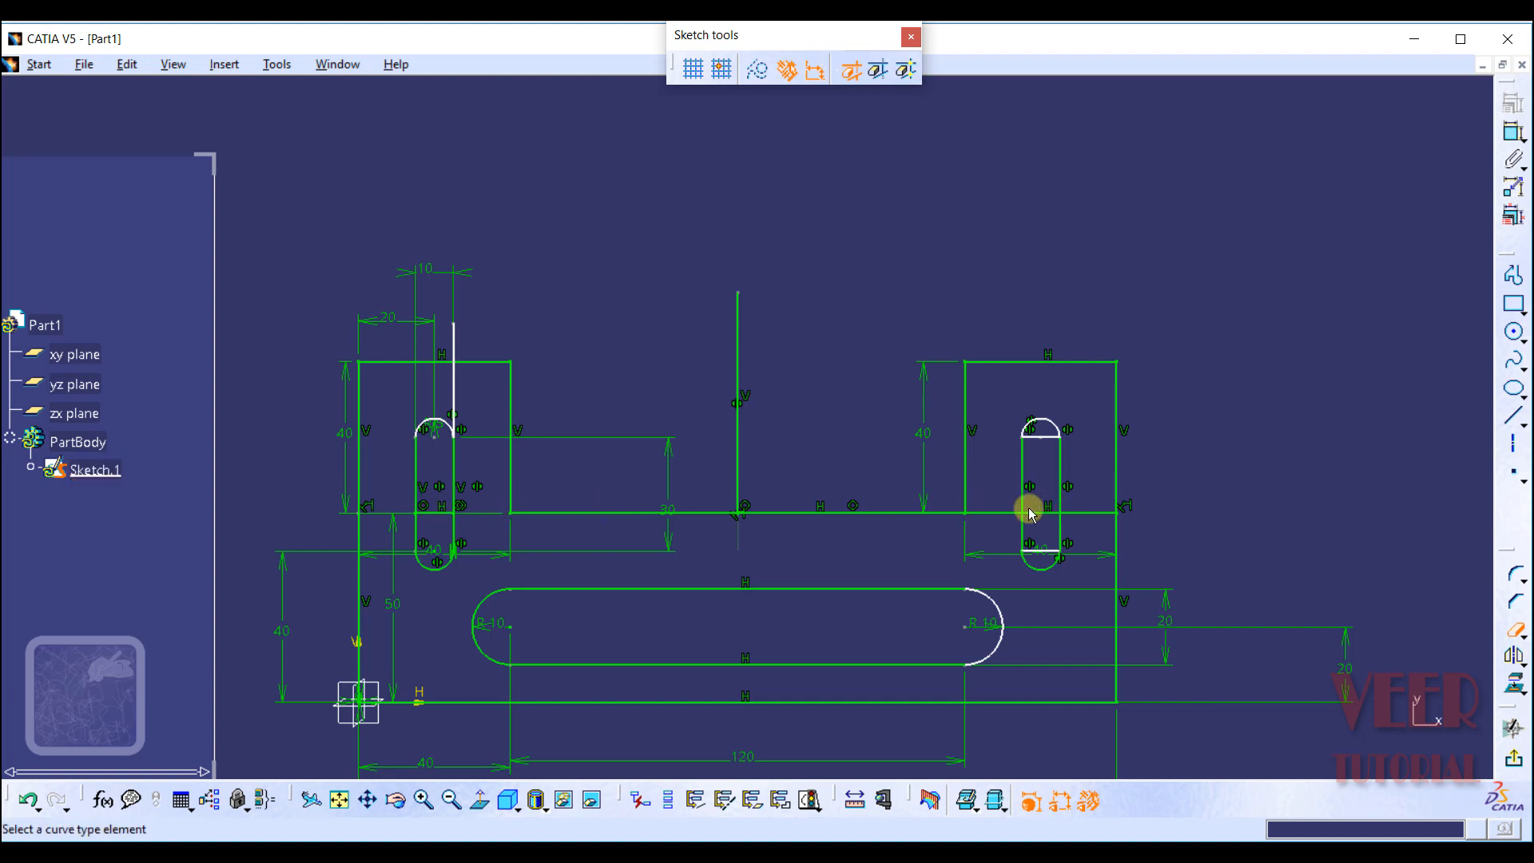
left_click(1004, 512)
left_click(1086, 513)
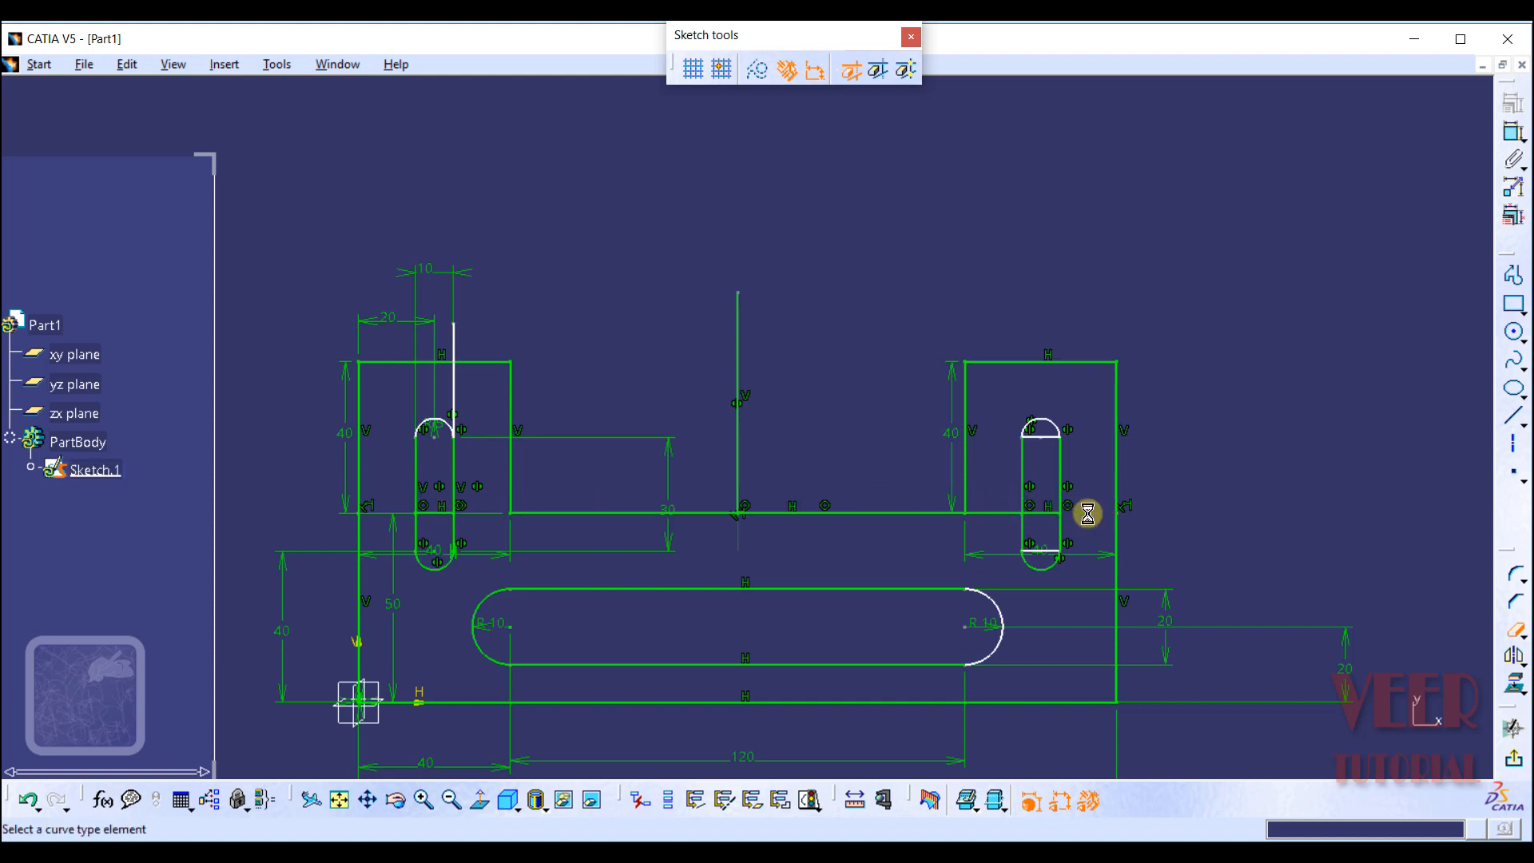
left_click(991, 512)
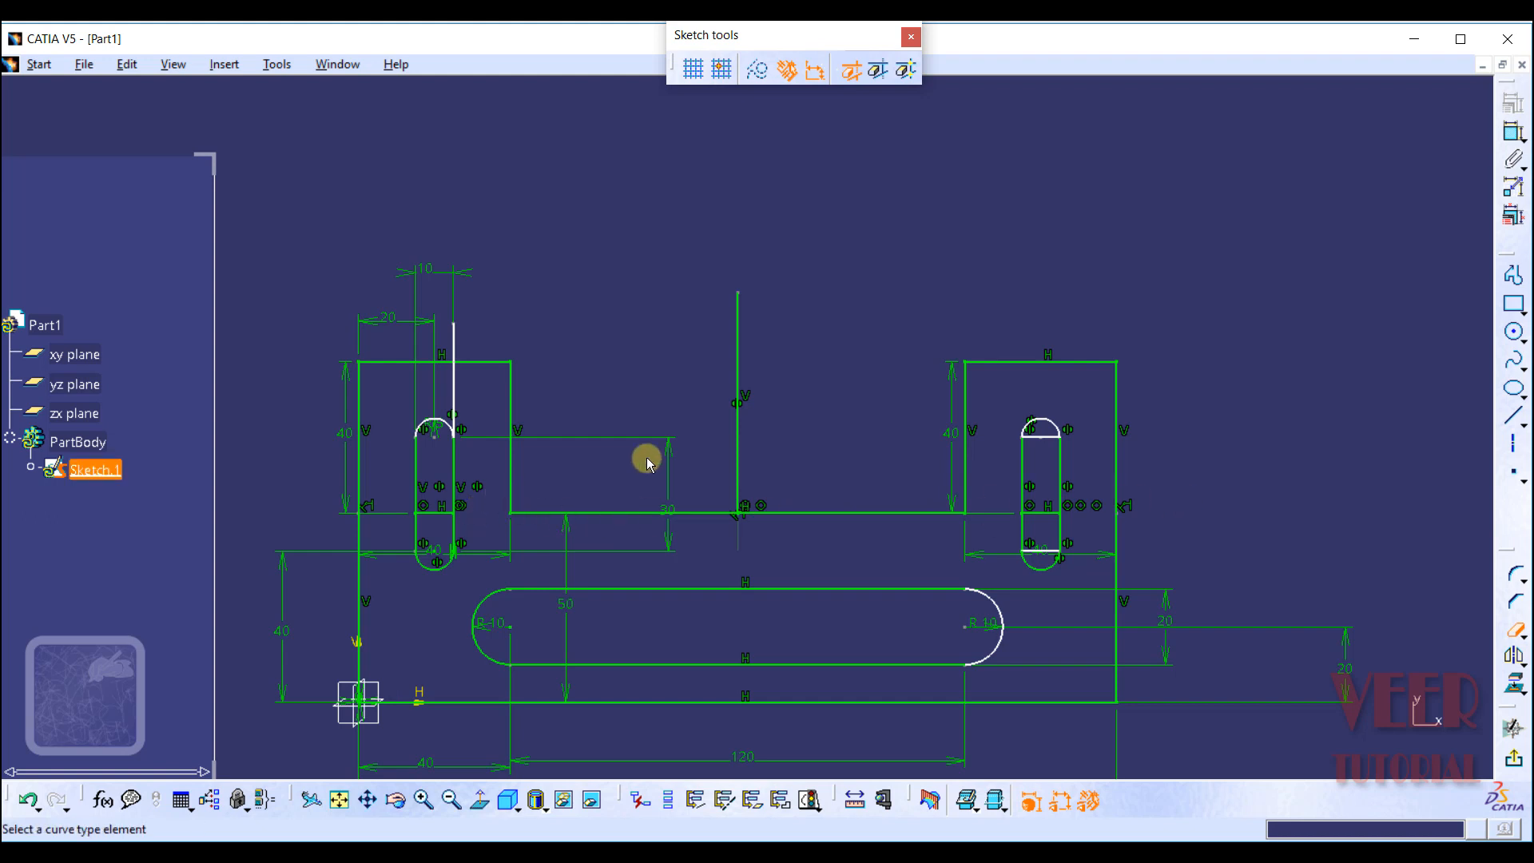
Step: Round the left inner corner of the U-shaped opening with a 10 mm radius Corner between its vertical edge and the horizontal line
left_click(1516, 576)
left_click(511, 480)
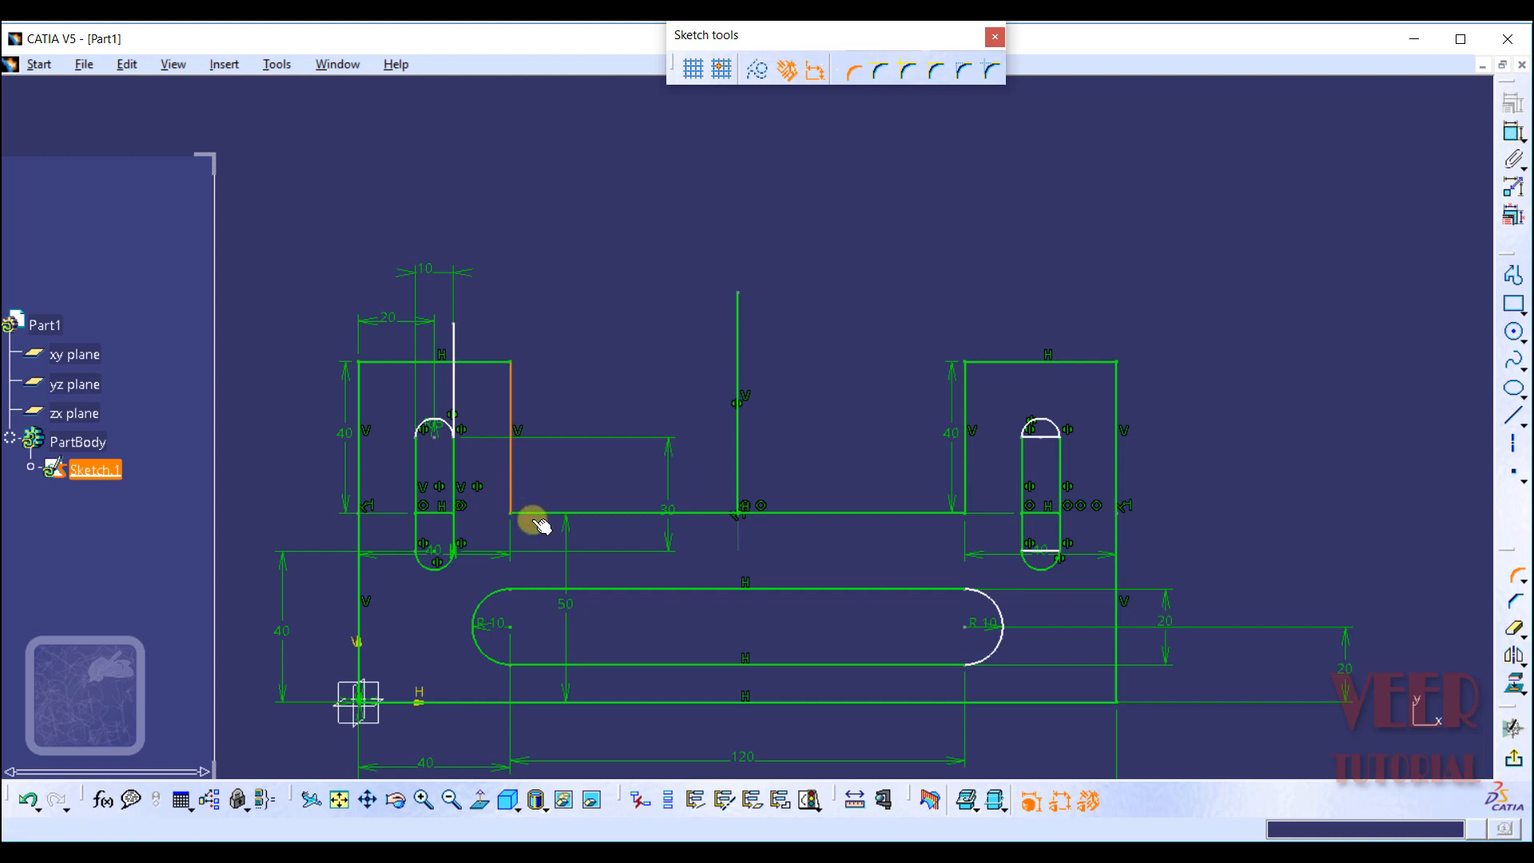
left_click(537, 514)
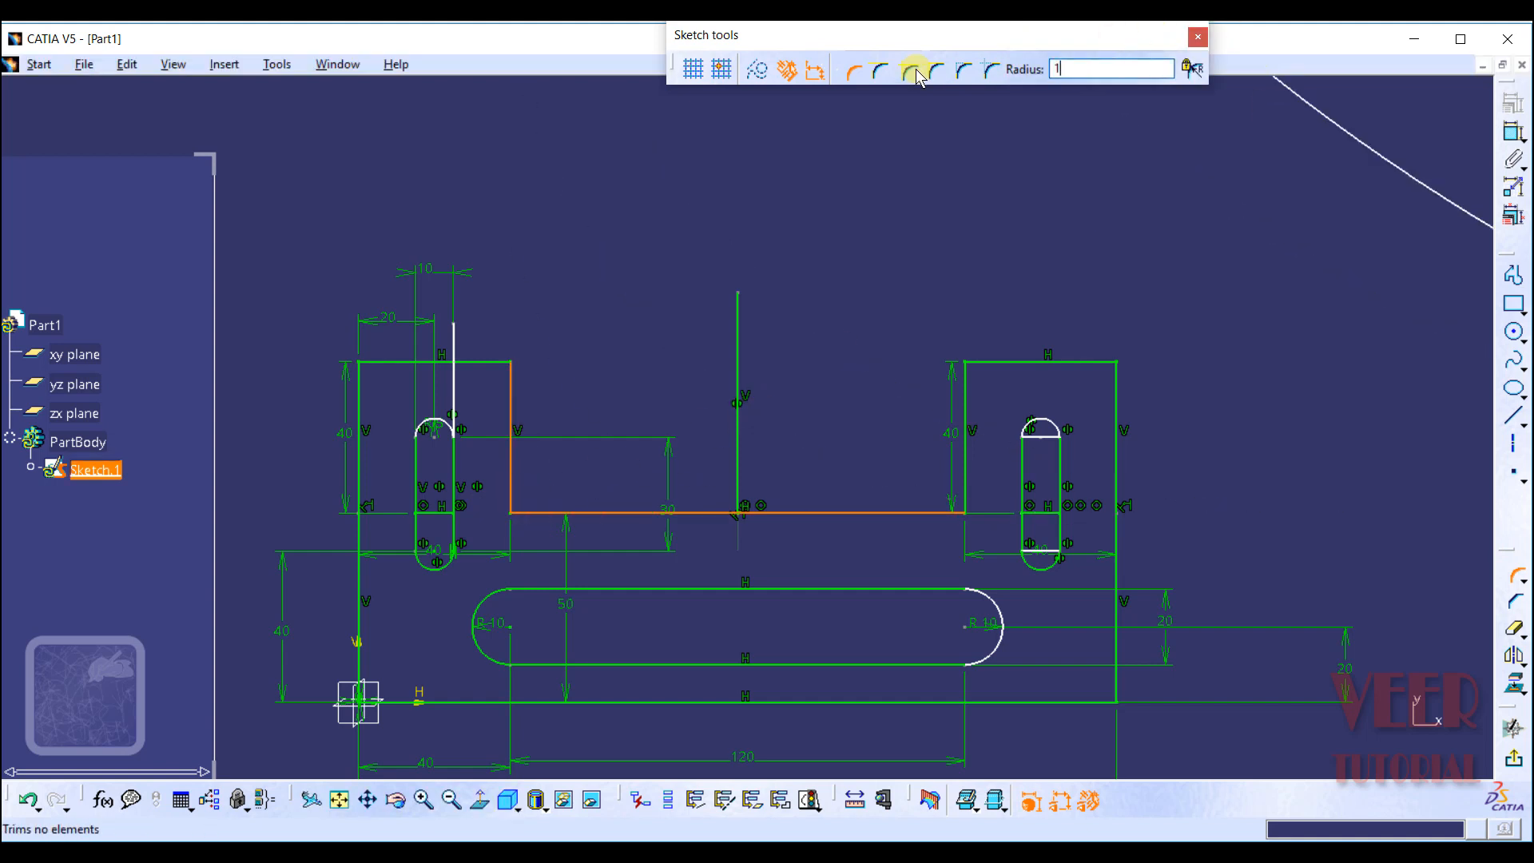
key("Return")
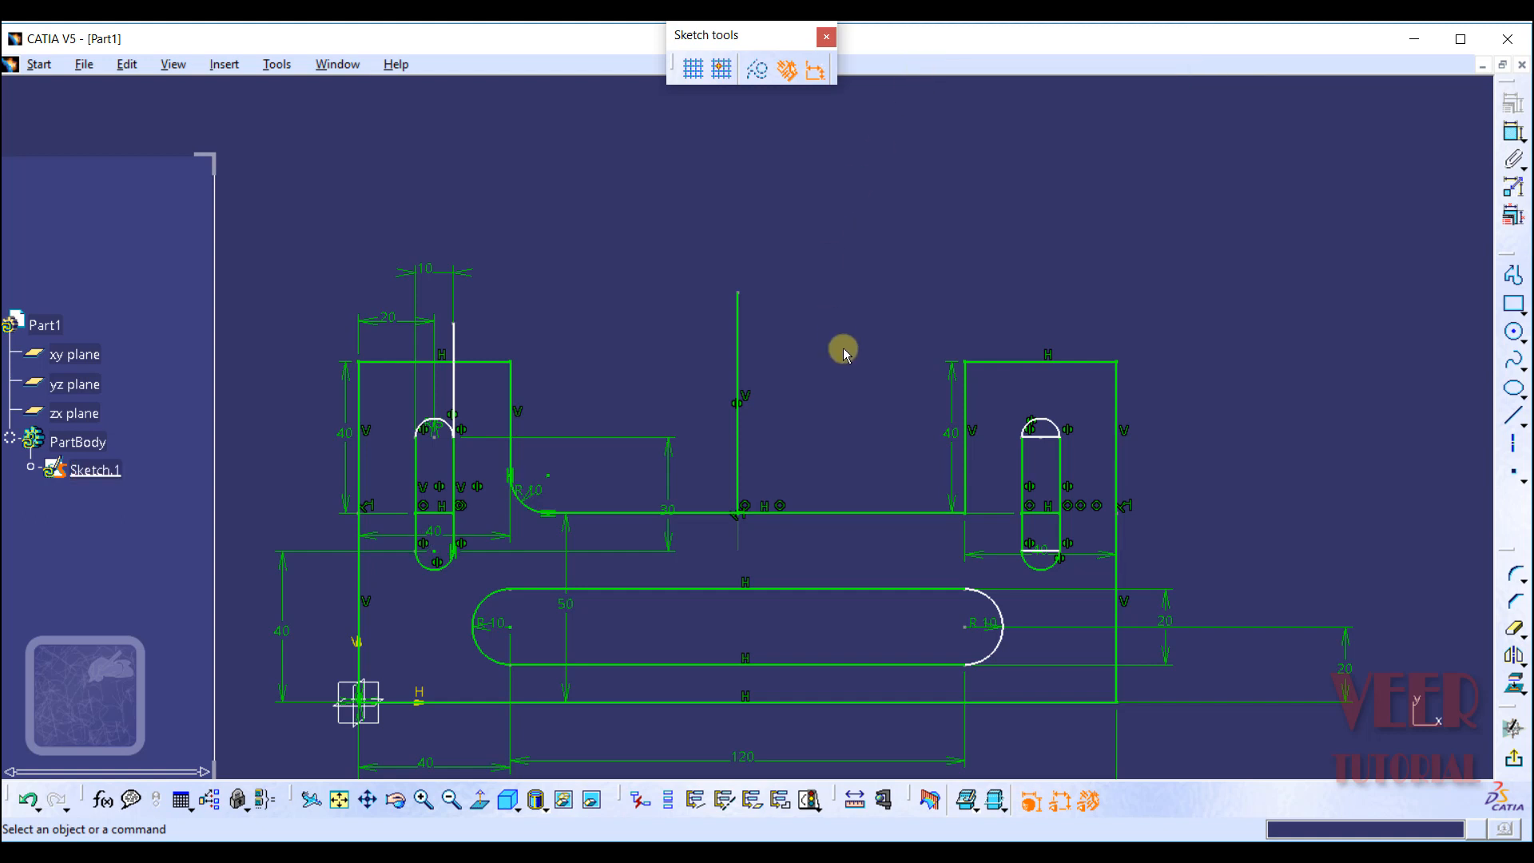